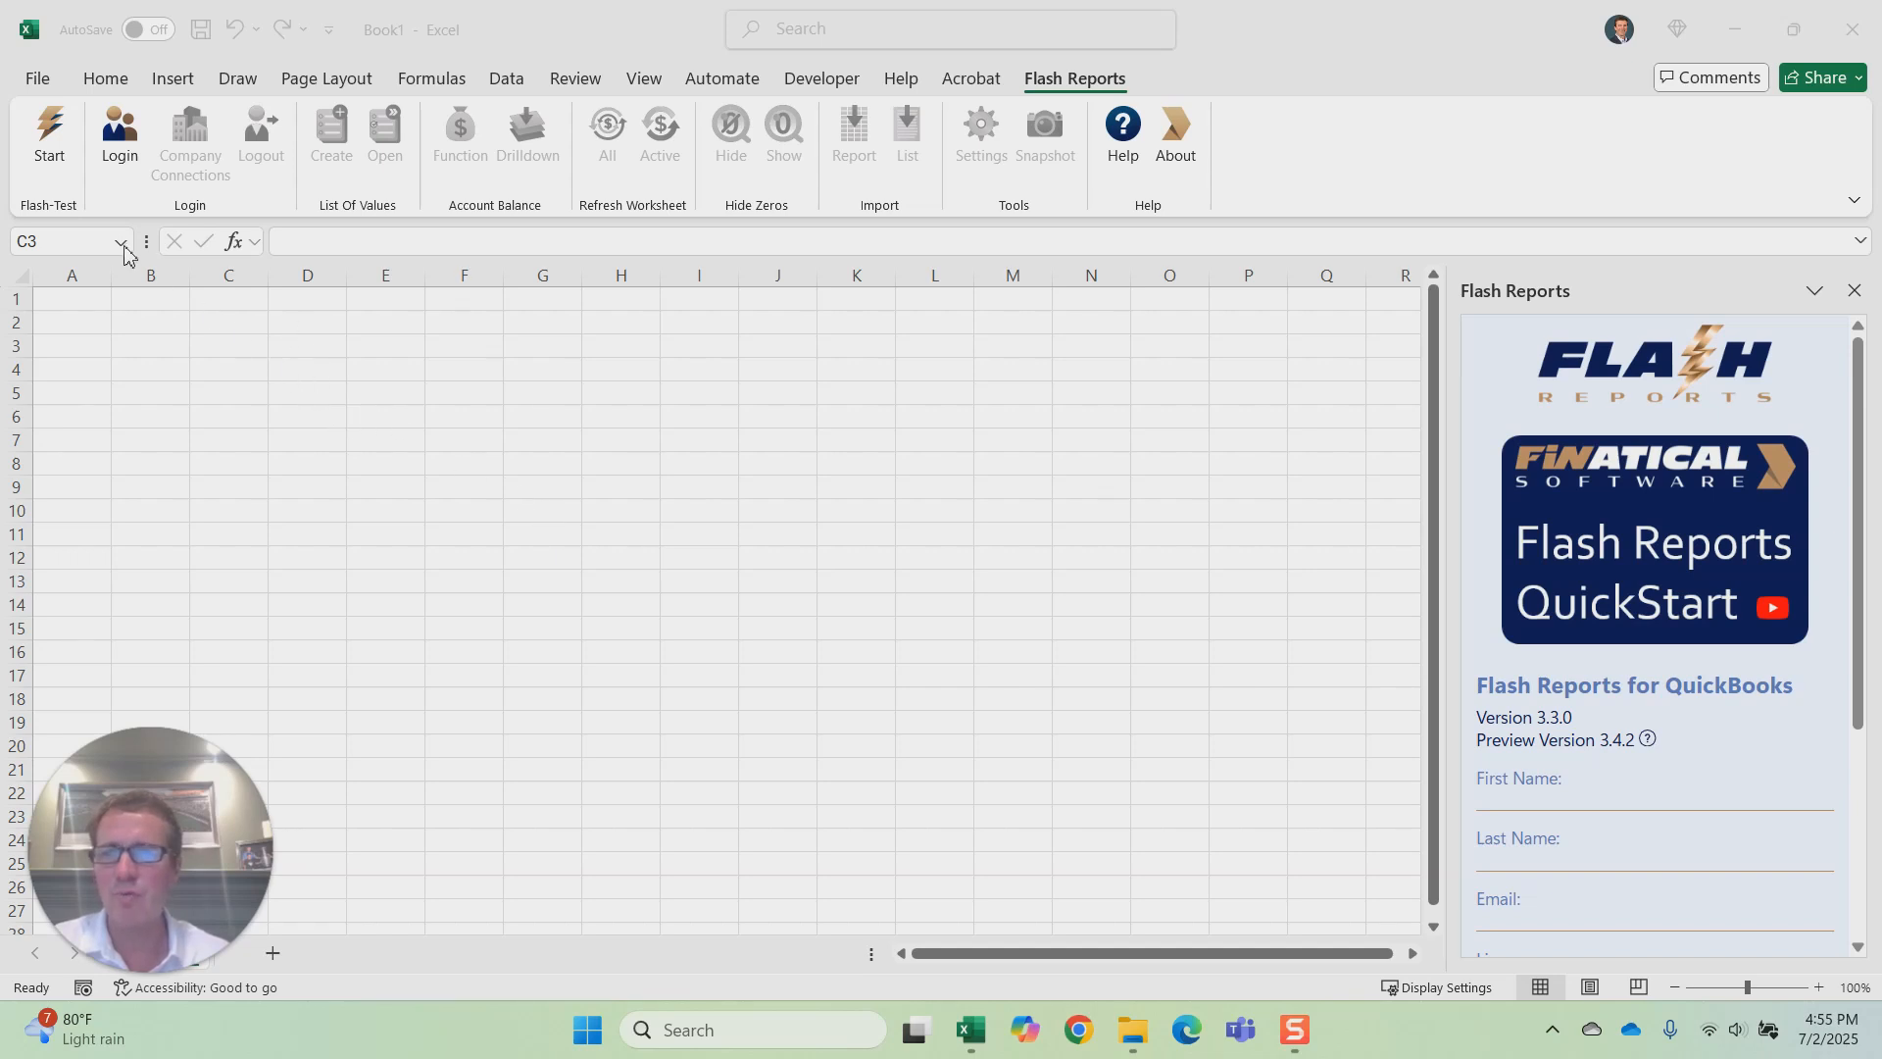
Step: Search the available Excel add-ins for "flash" to locate Flash Reports for QuickBooks
click(192, 100)
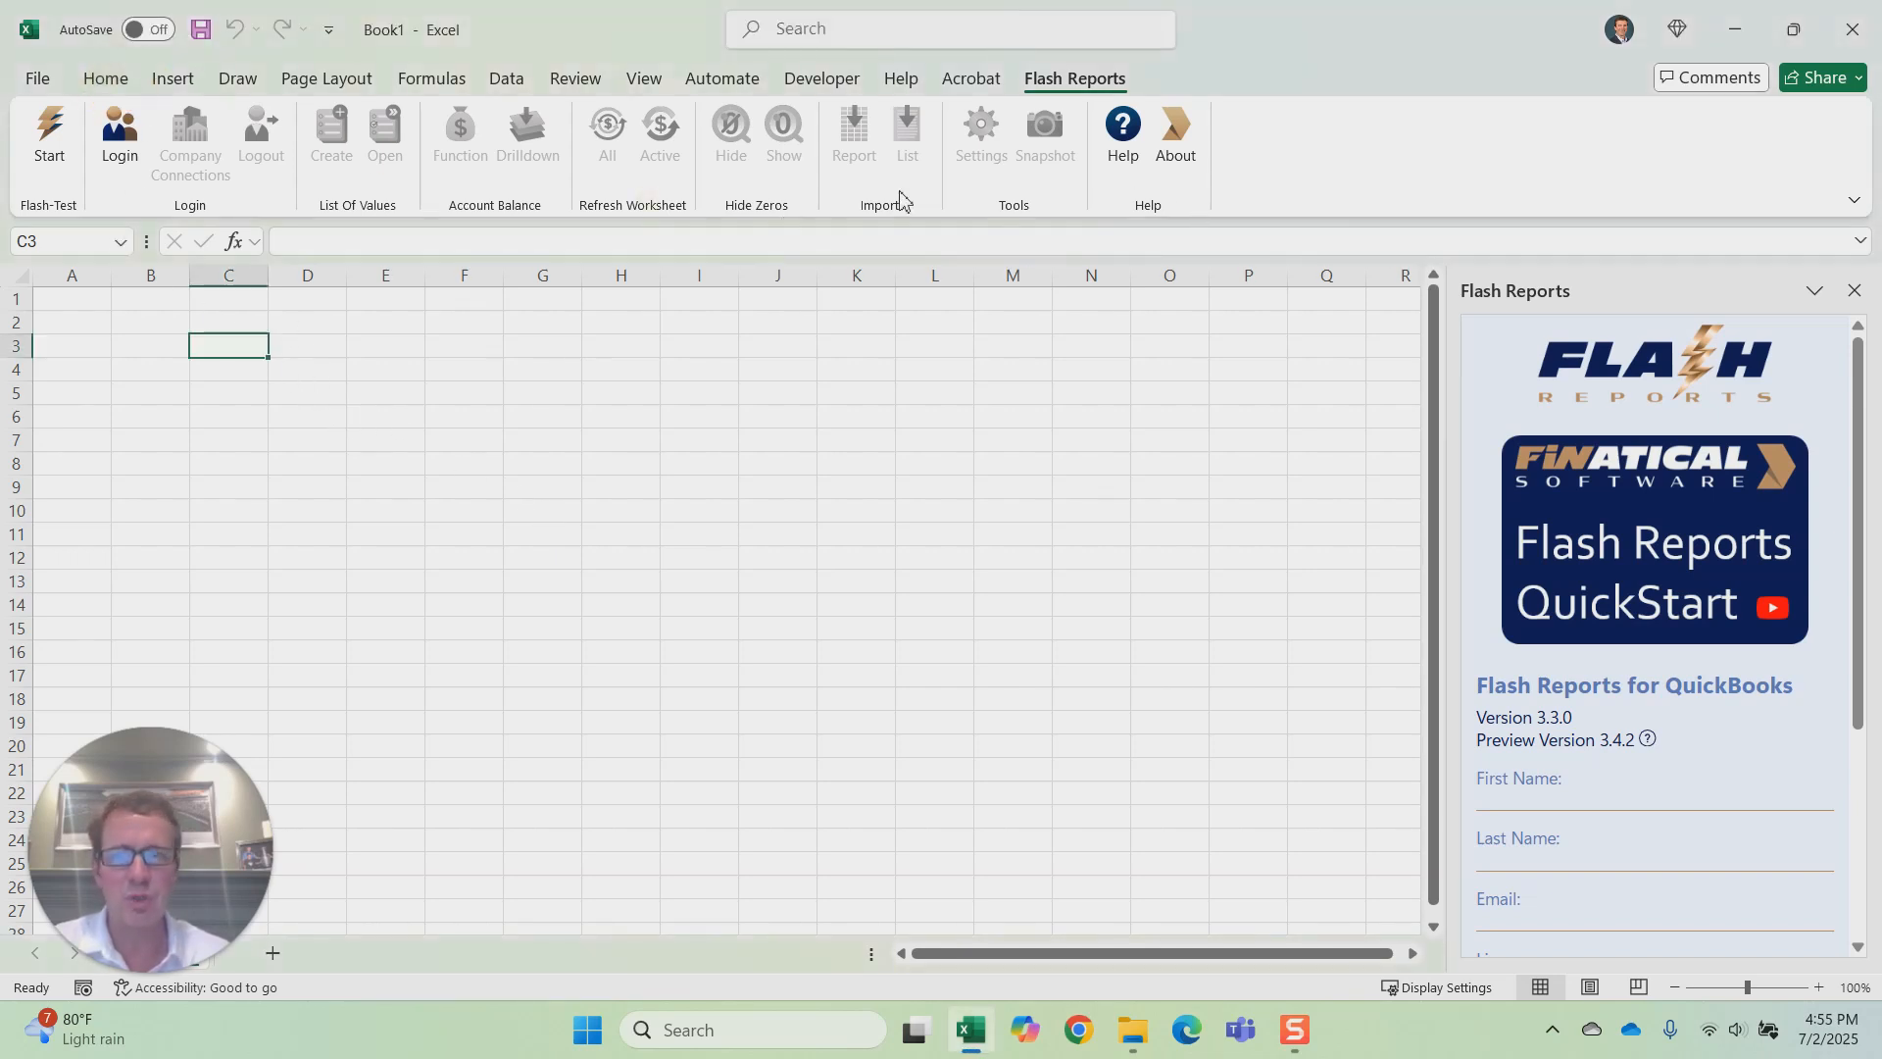
click(104, 82)
click(1647, 181)
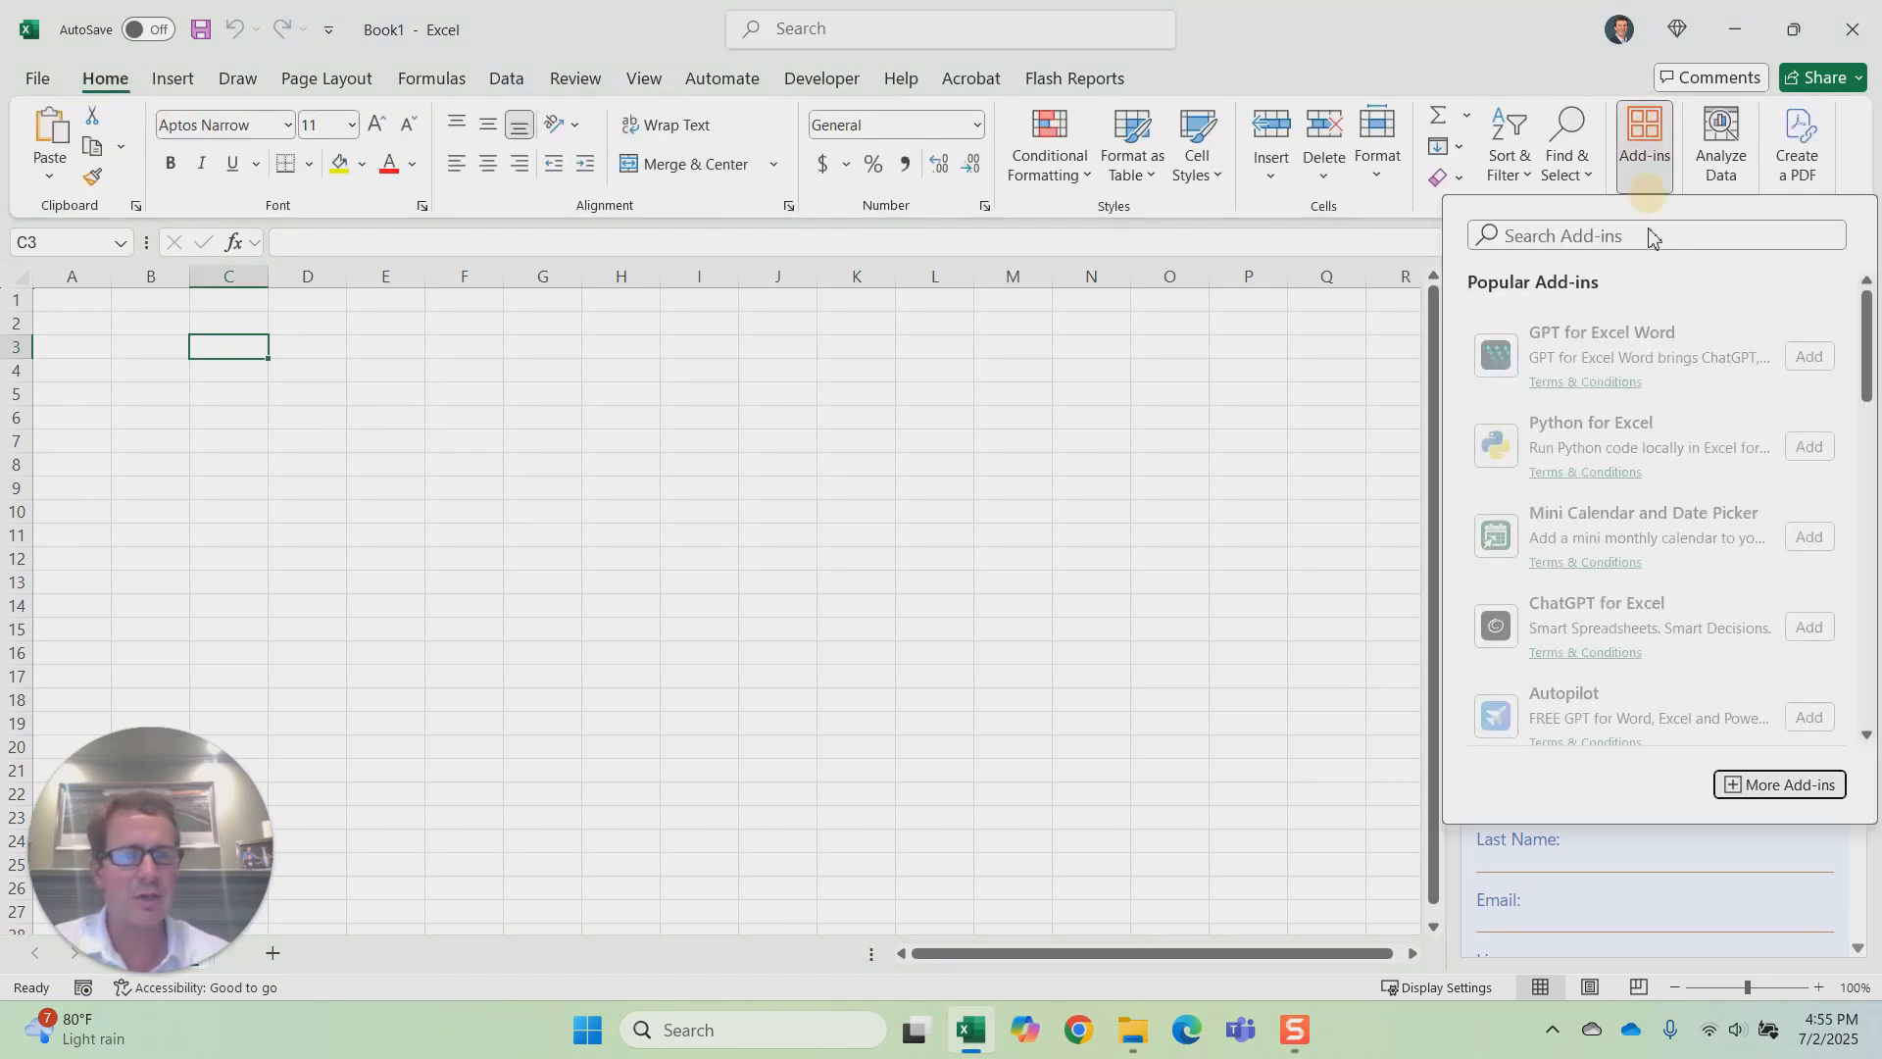
click(1577, 235)
text(flash)
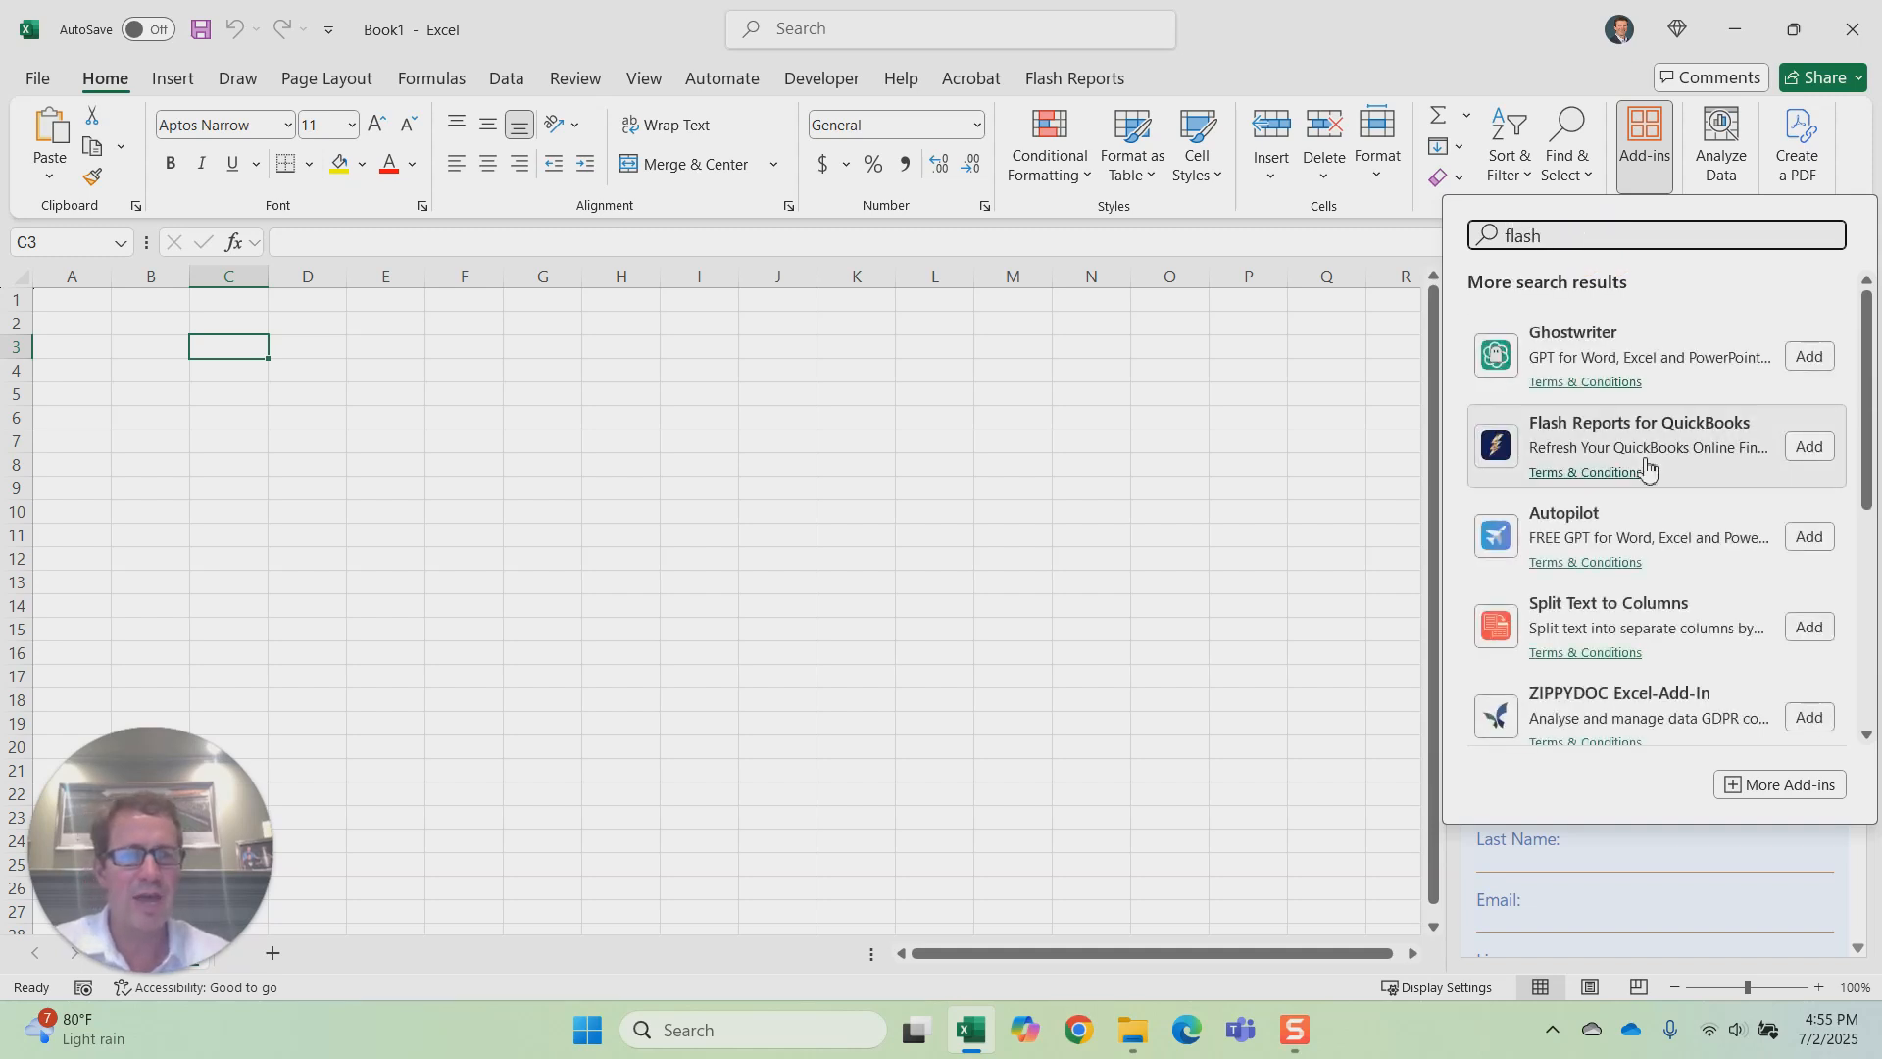
click(1290, 412)
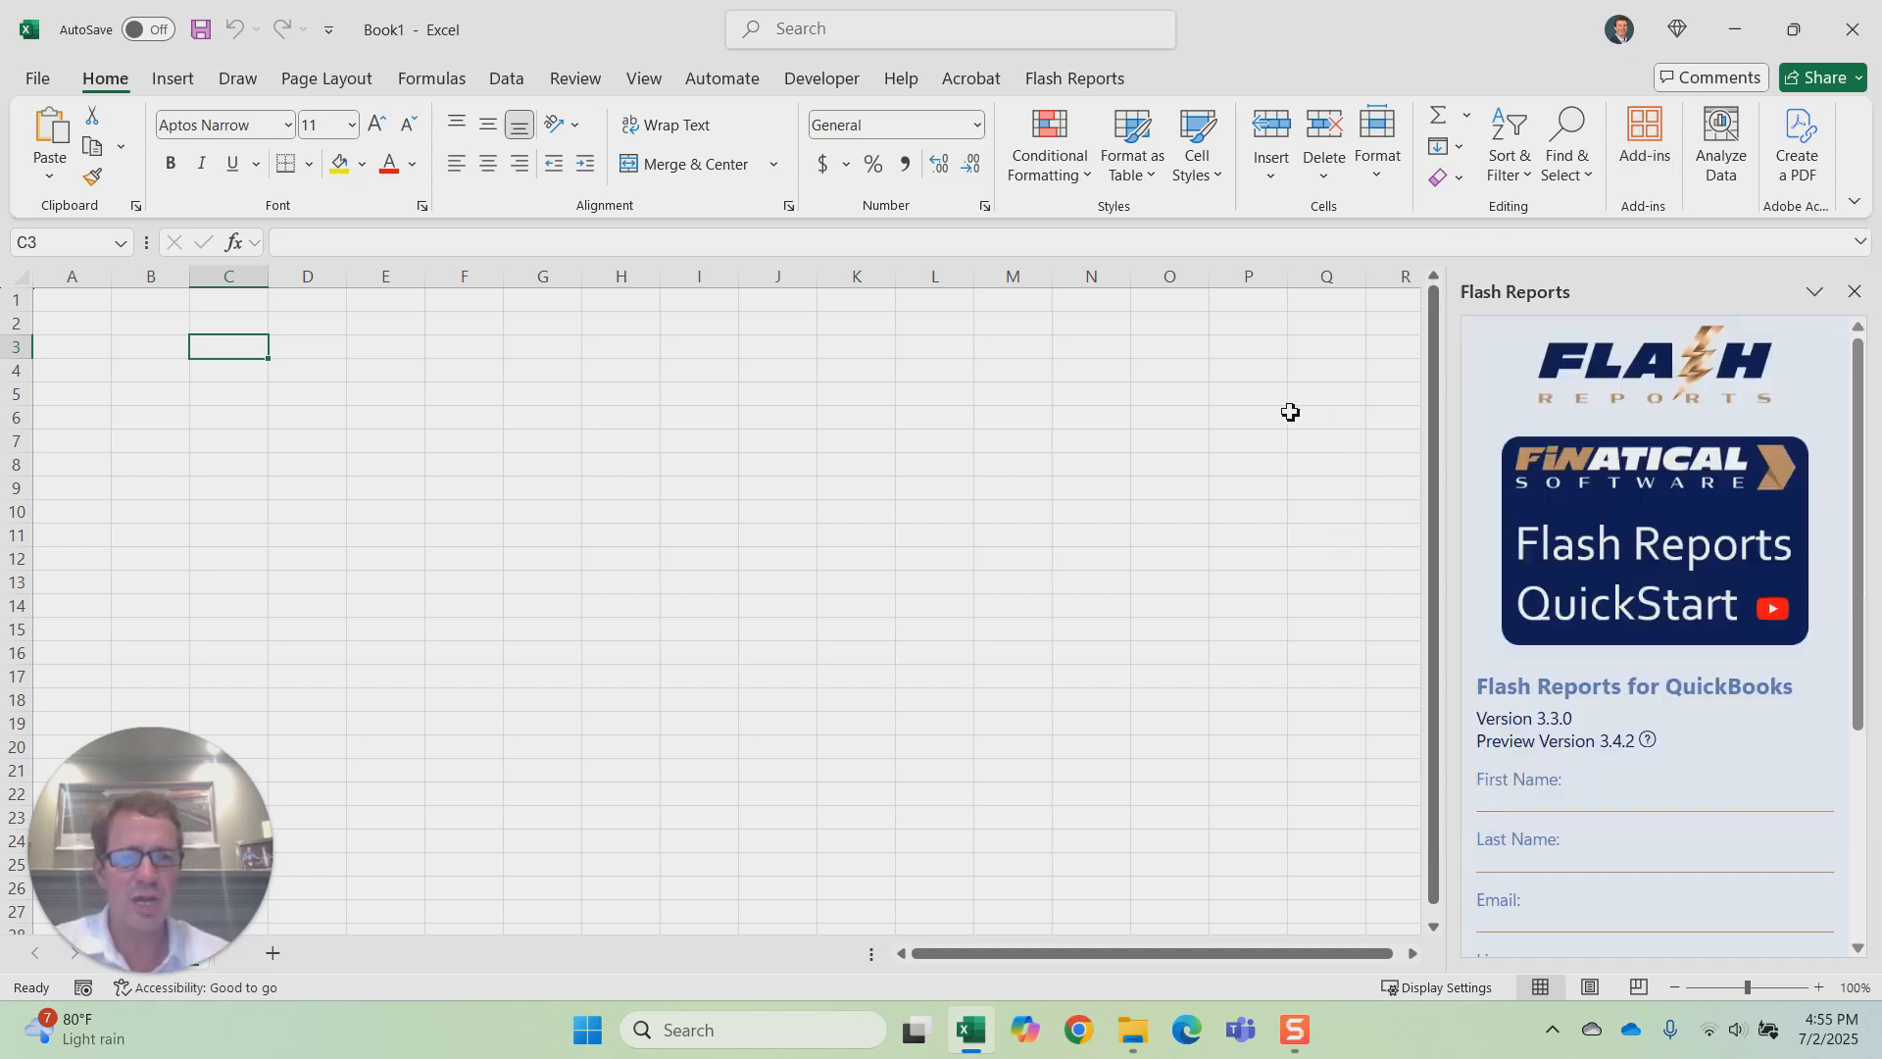
Step: Log in to Flash Reports with the remembered Intuit account, entering the account password
click(1054, 82)
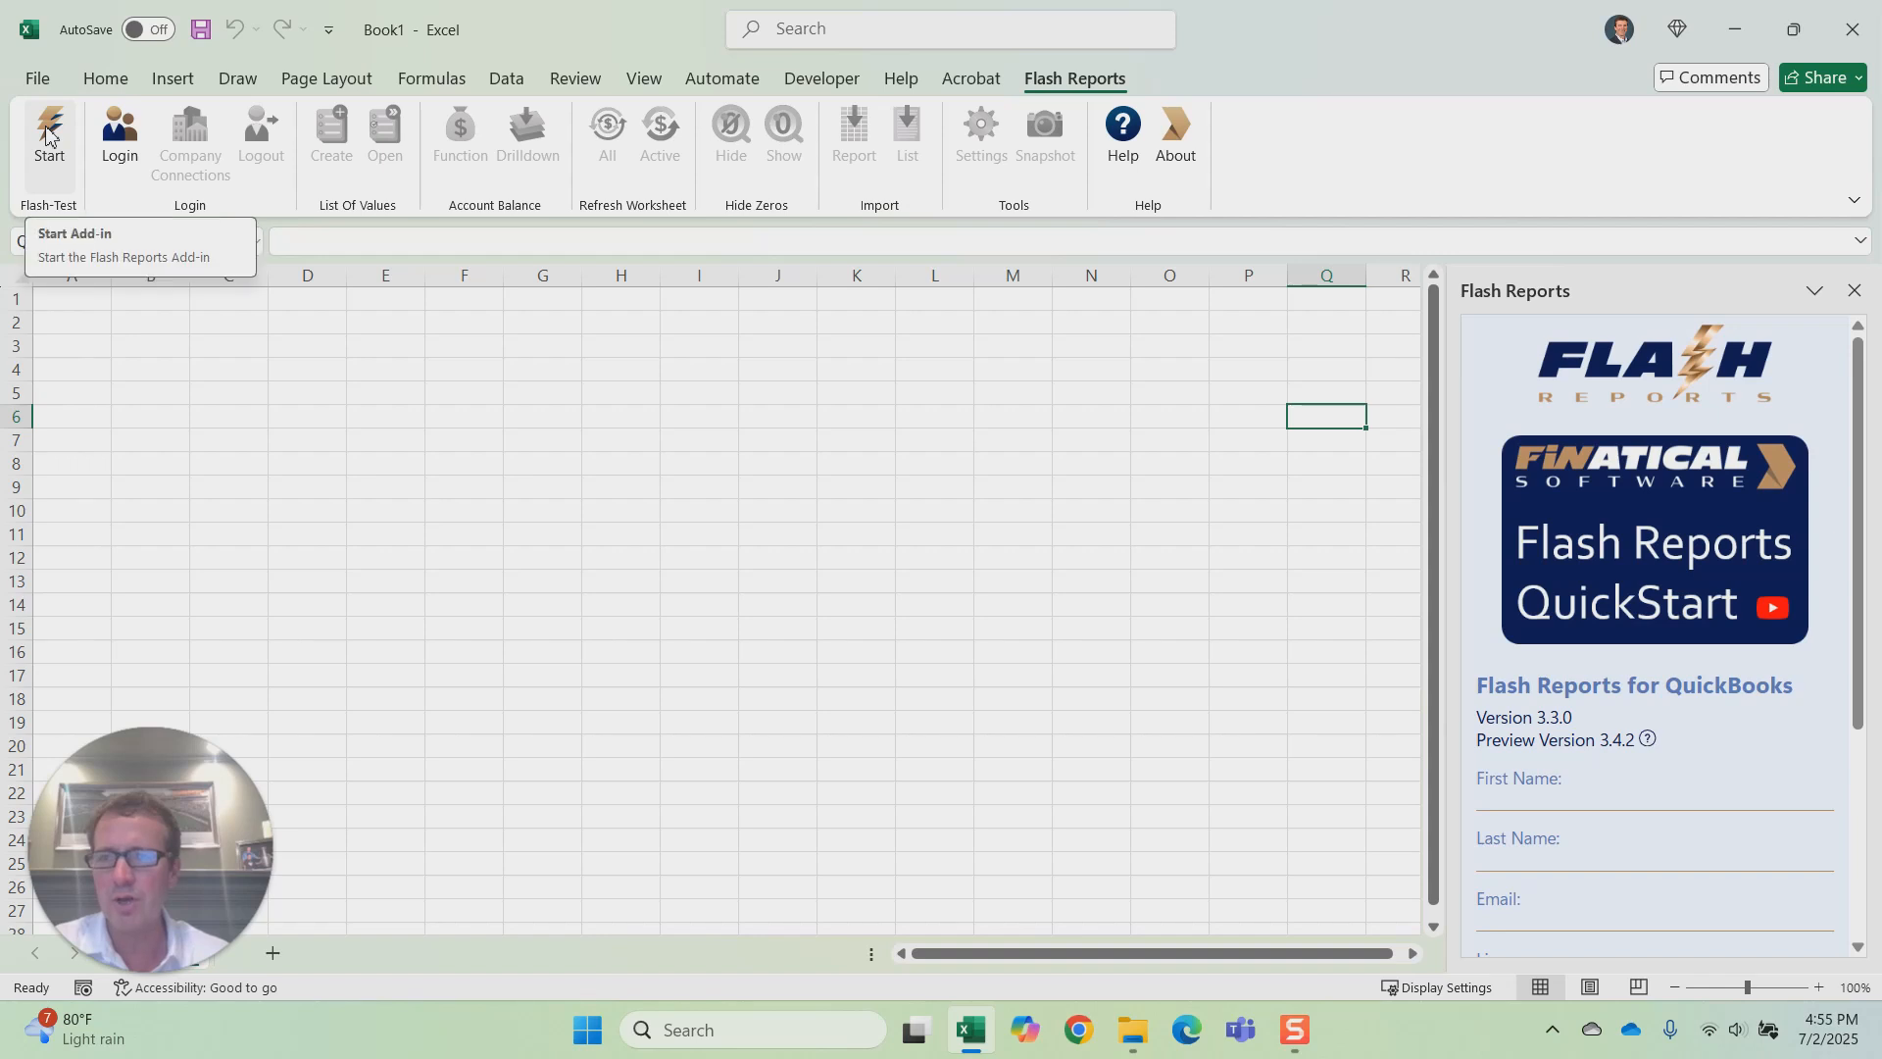
click(120, 135)
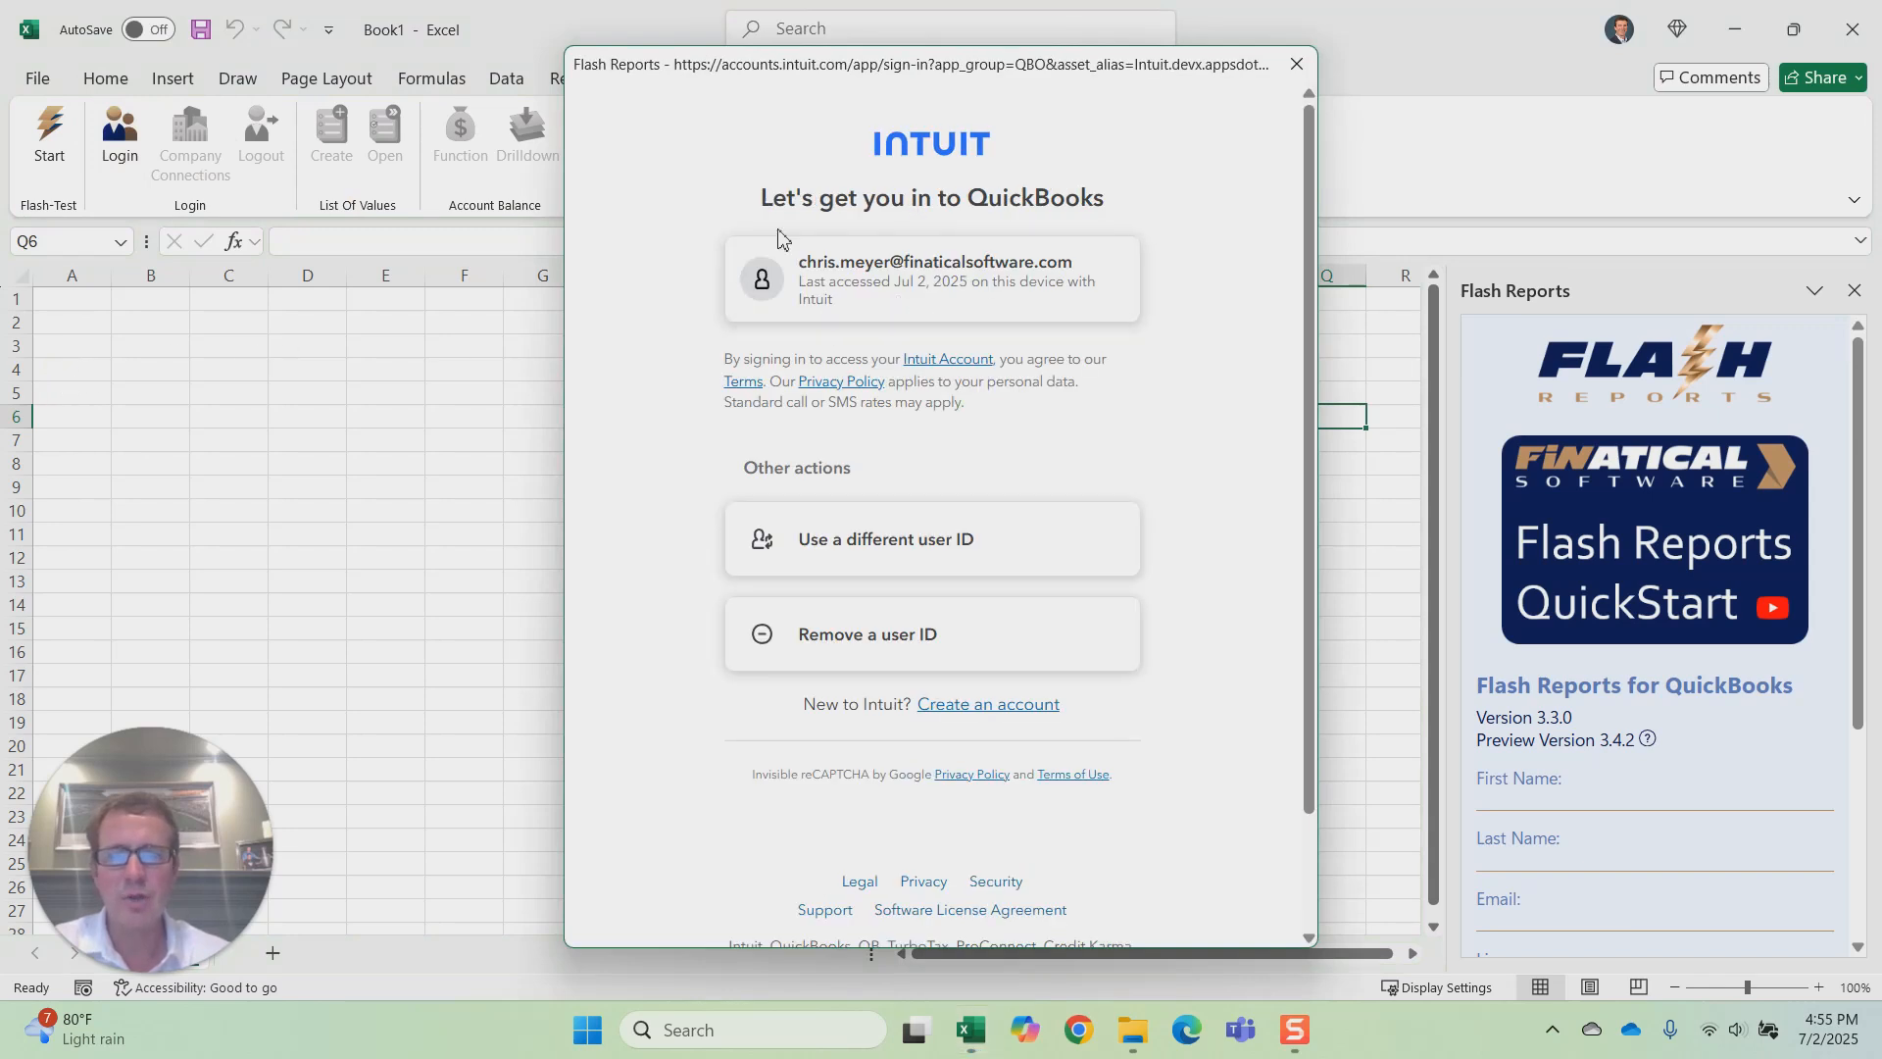
click(935, 270)
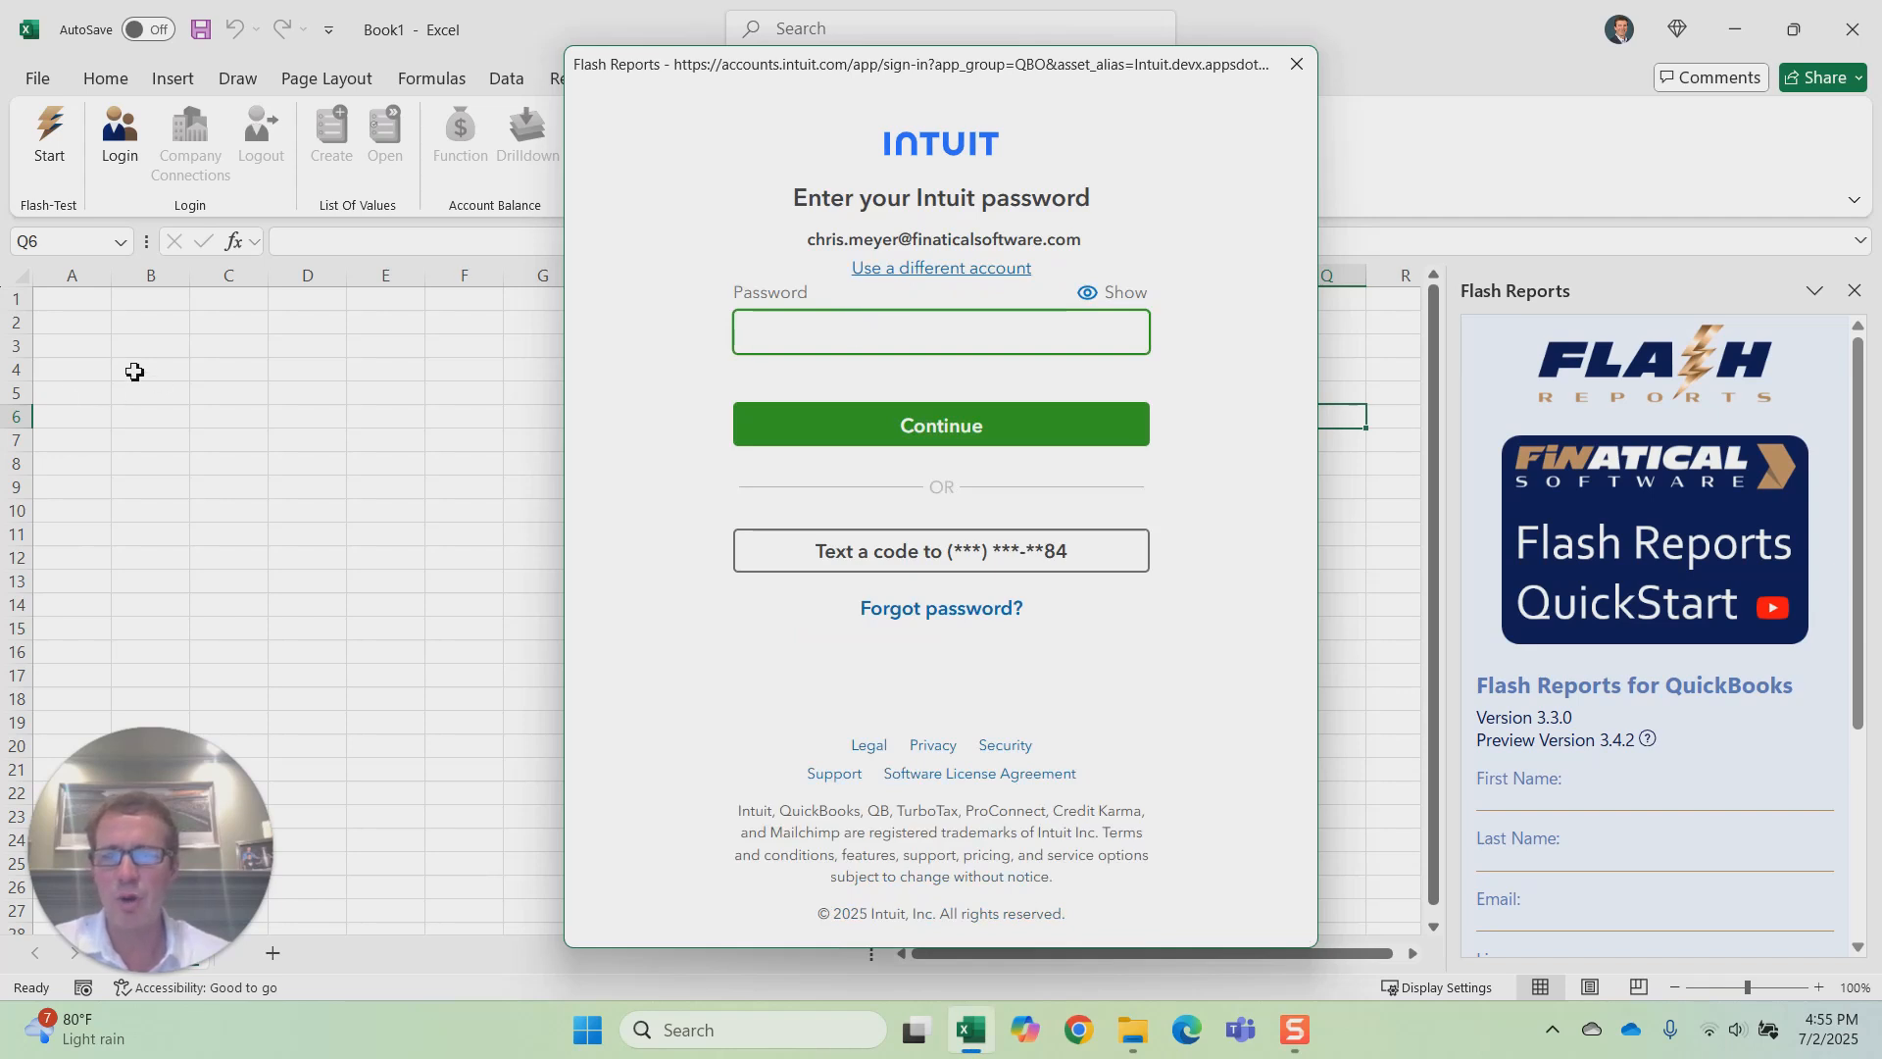
text(••)
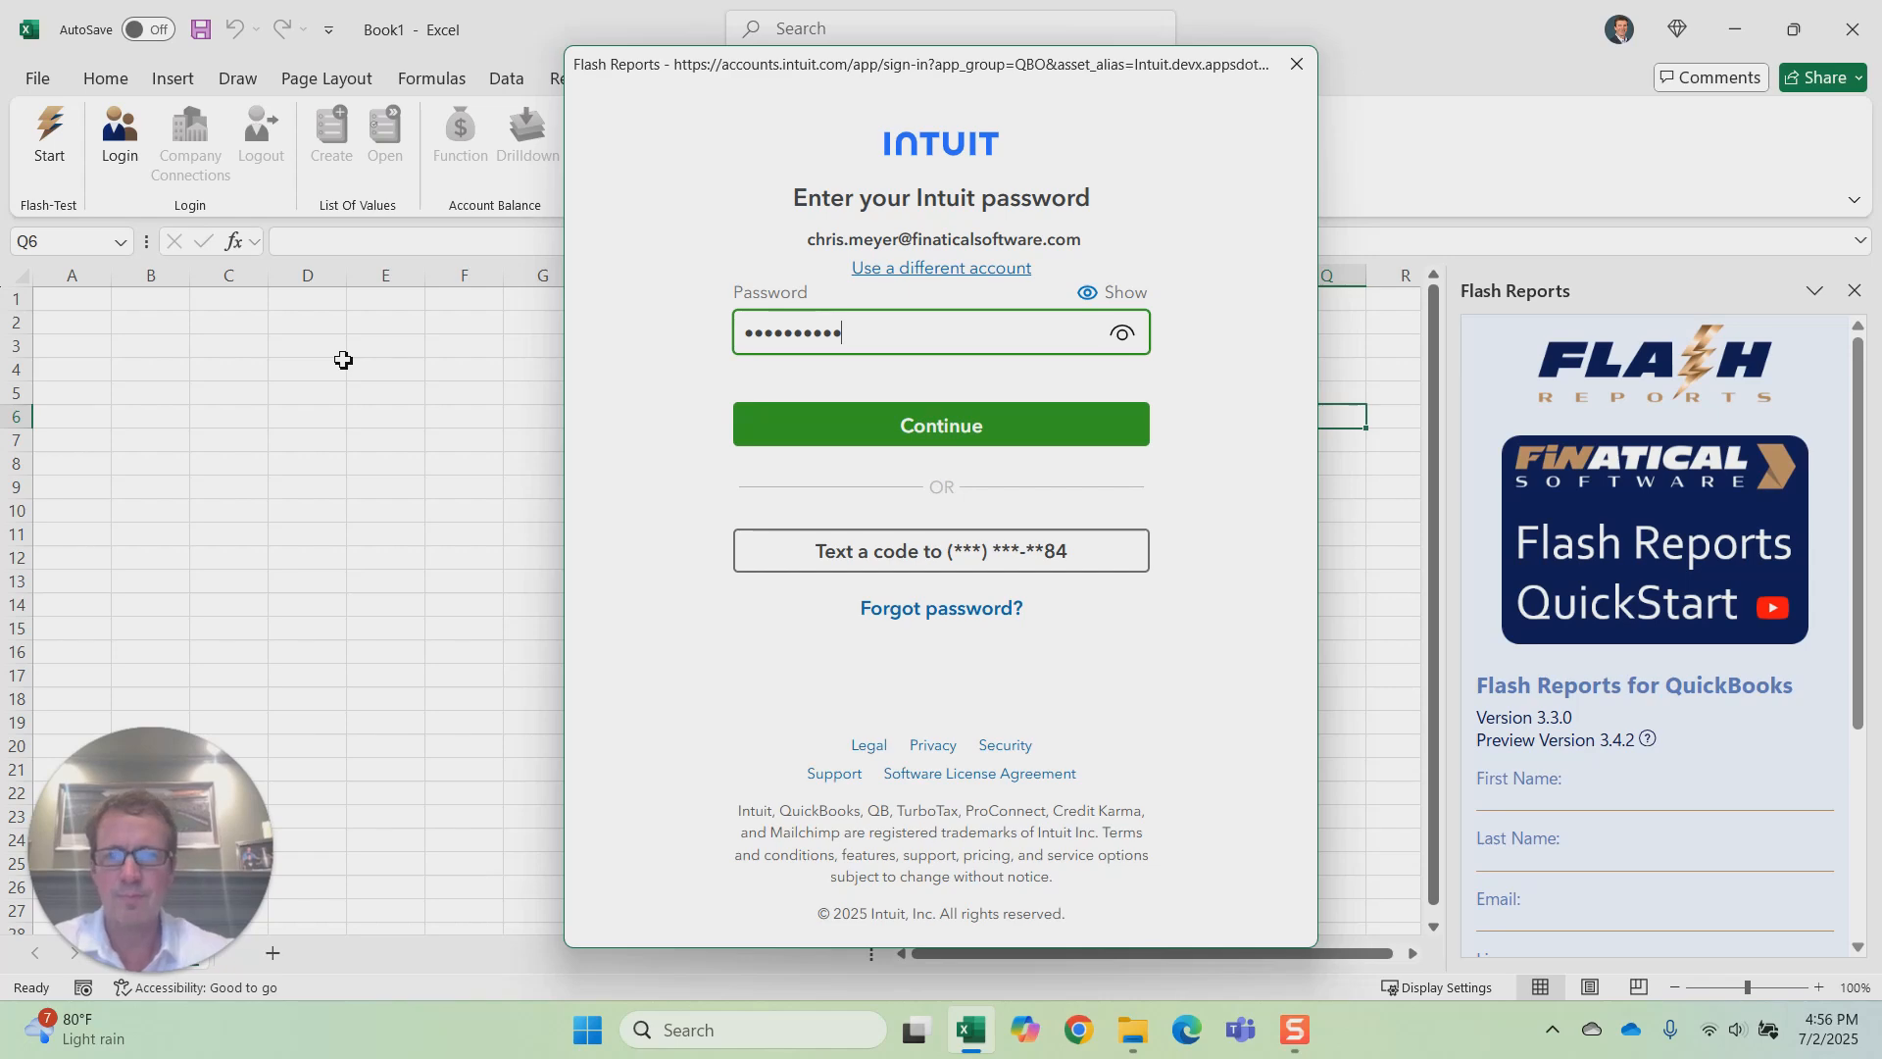
click(962, 424)
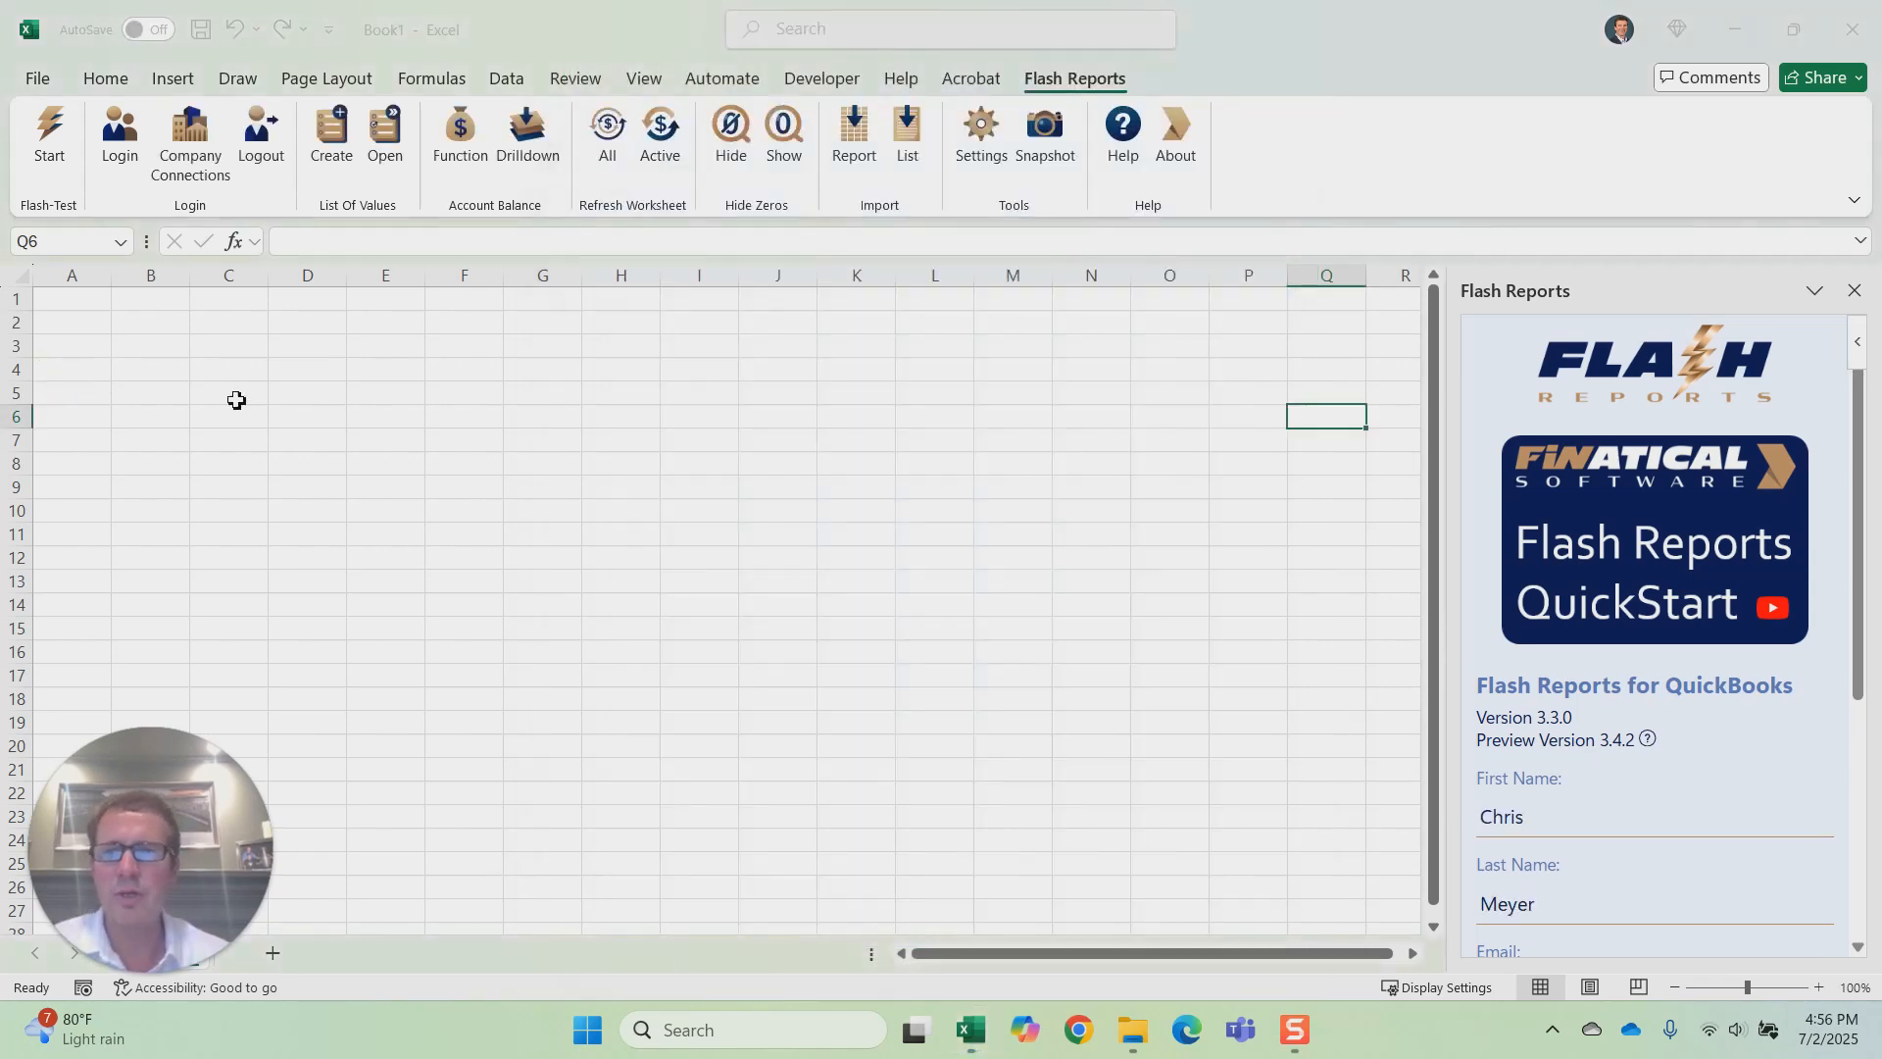
Step: Connect the Stark Industries QuickBooks company to Flash Reports through the company connections
click(191, 137)
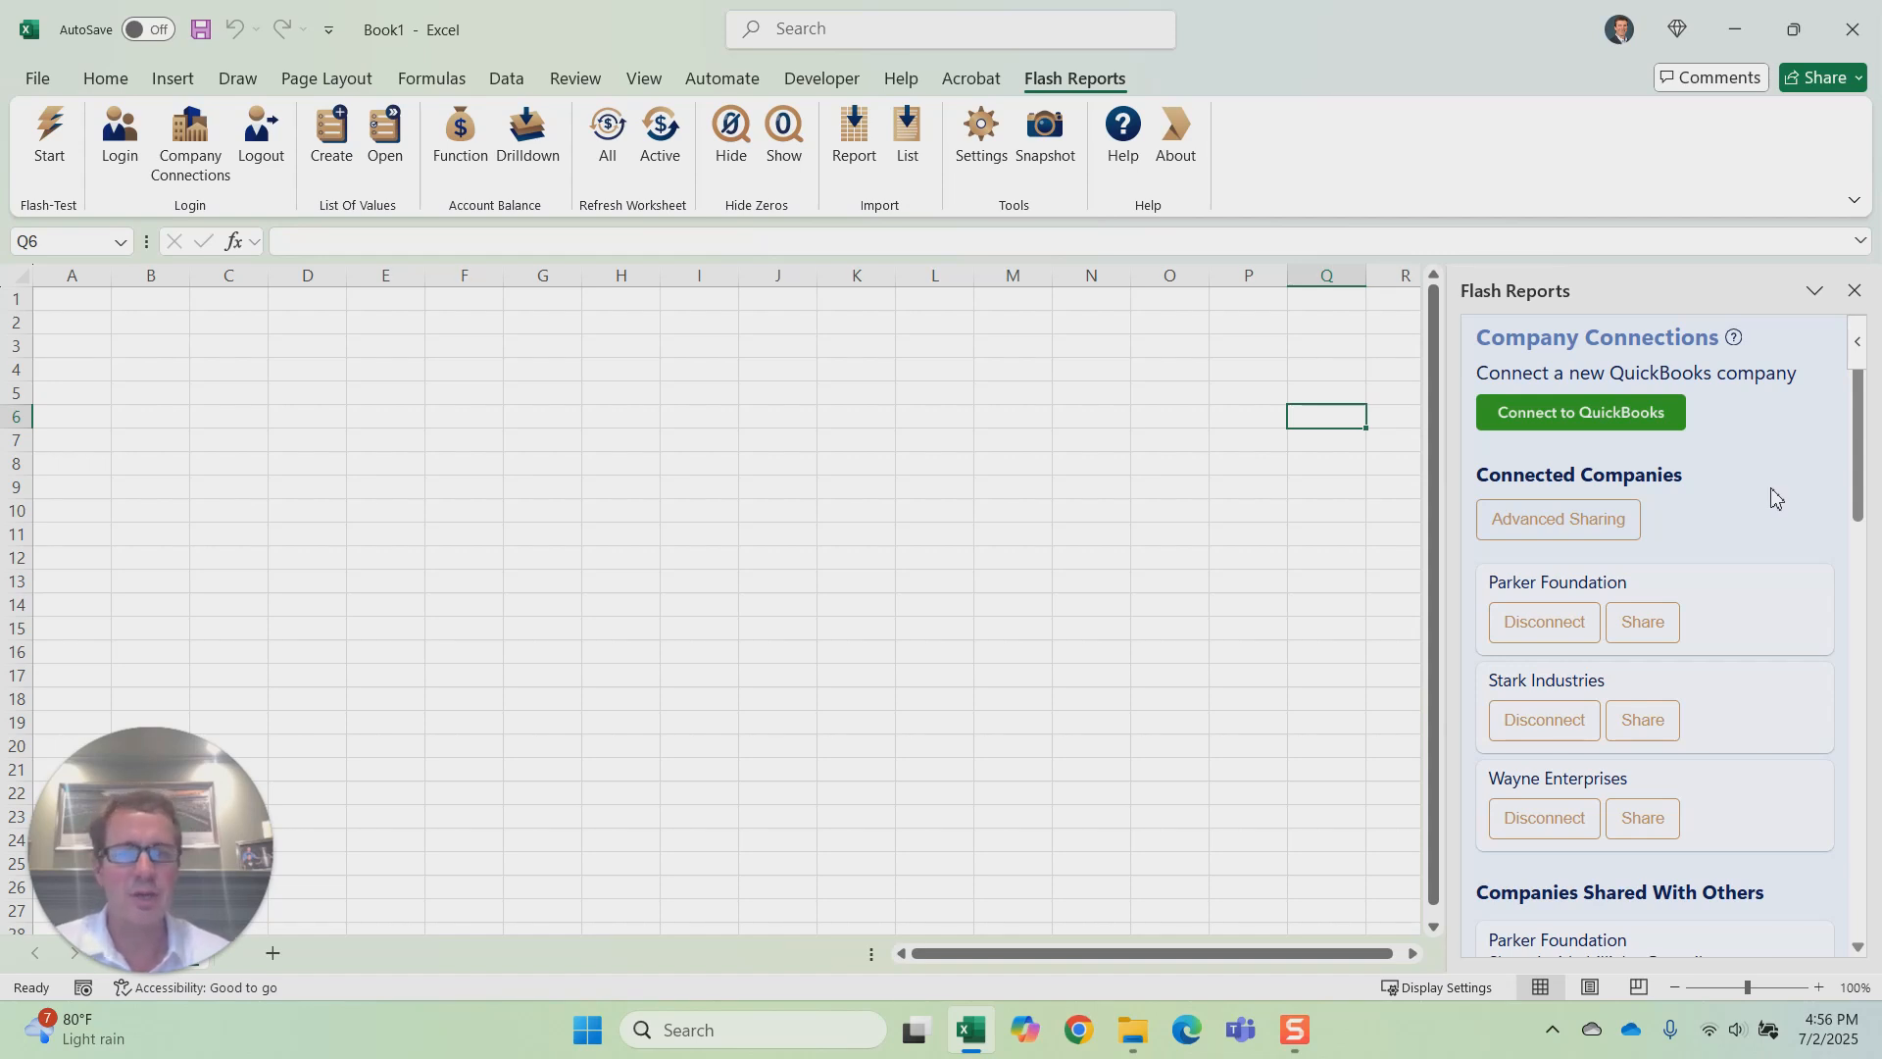
click(1574, 421)
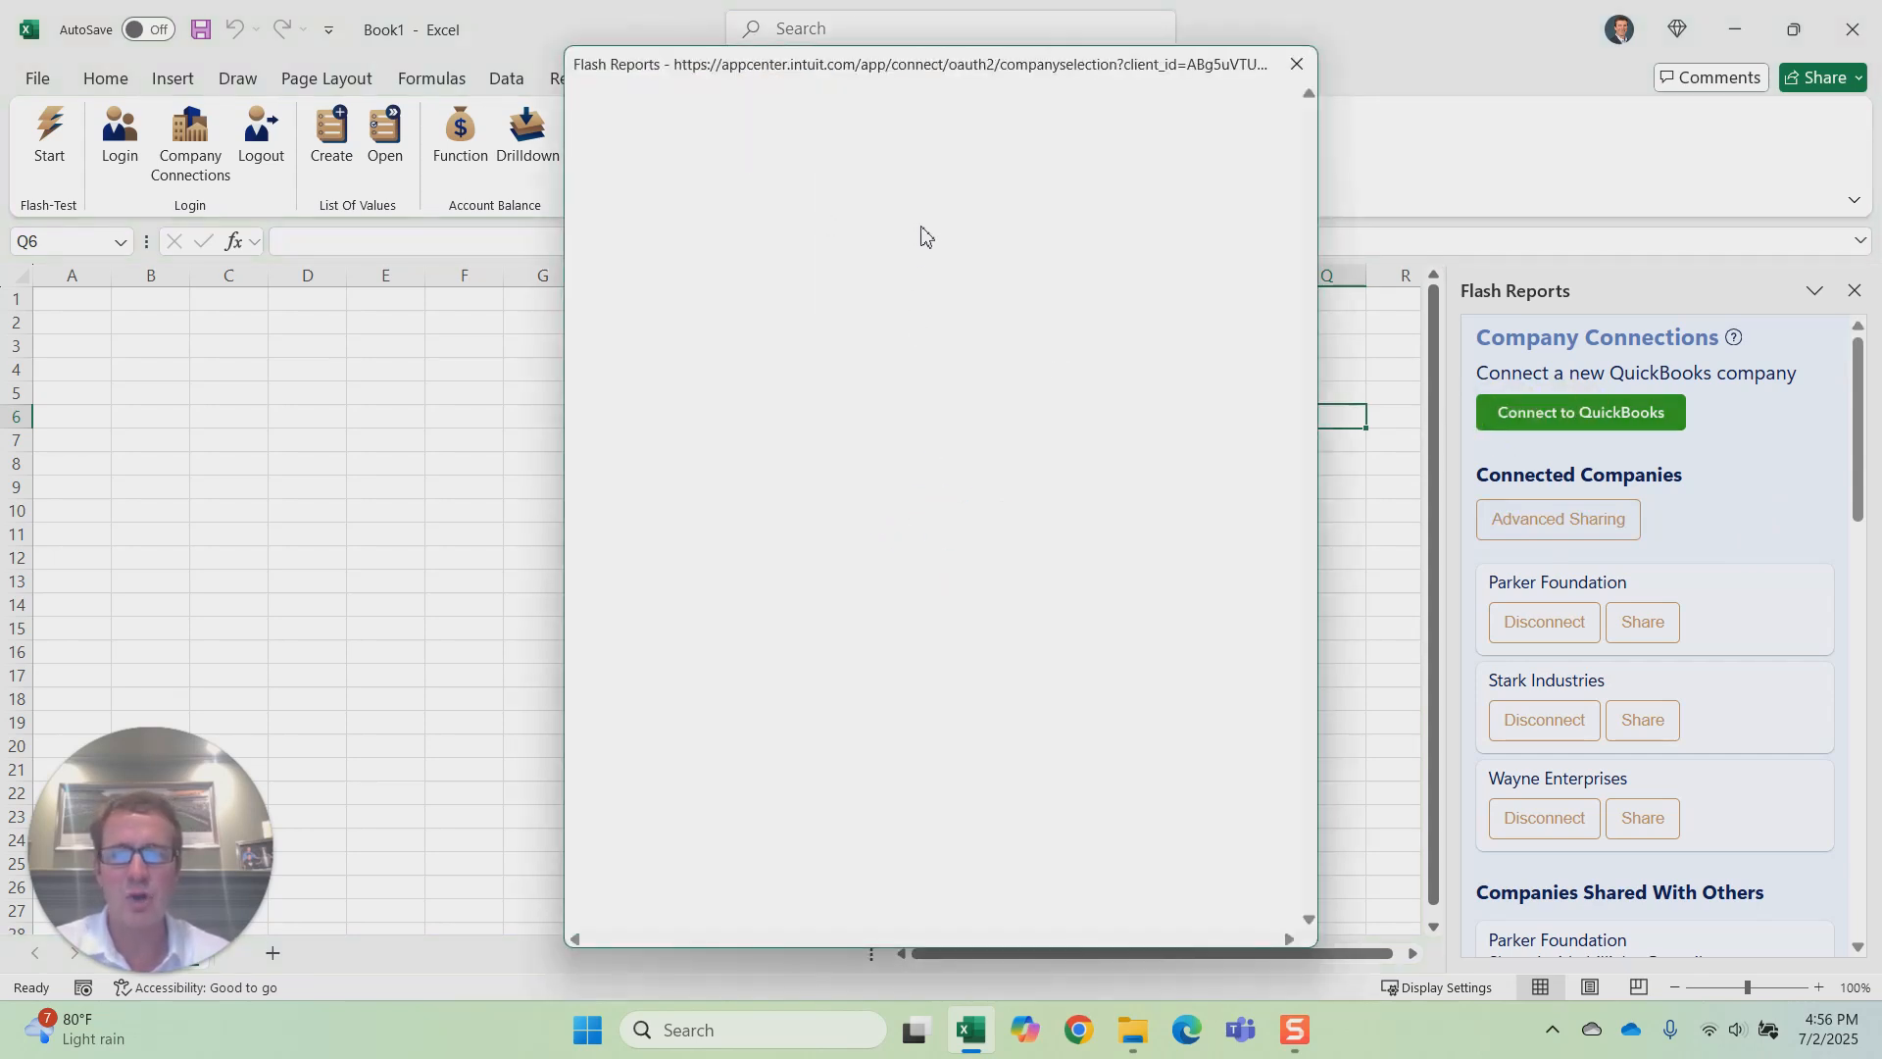
click(870, 301)
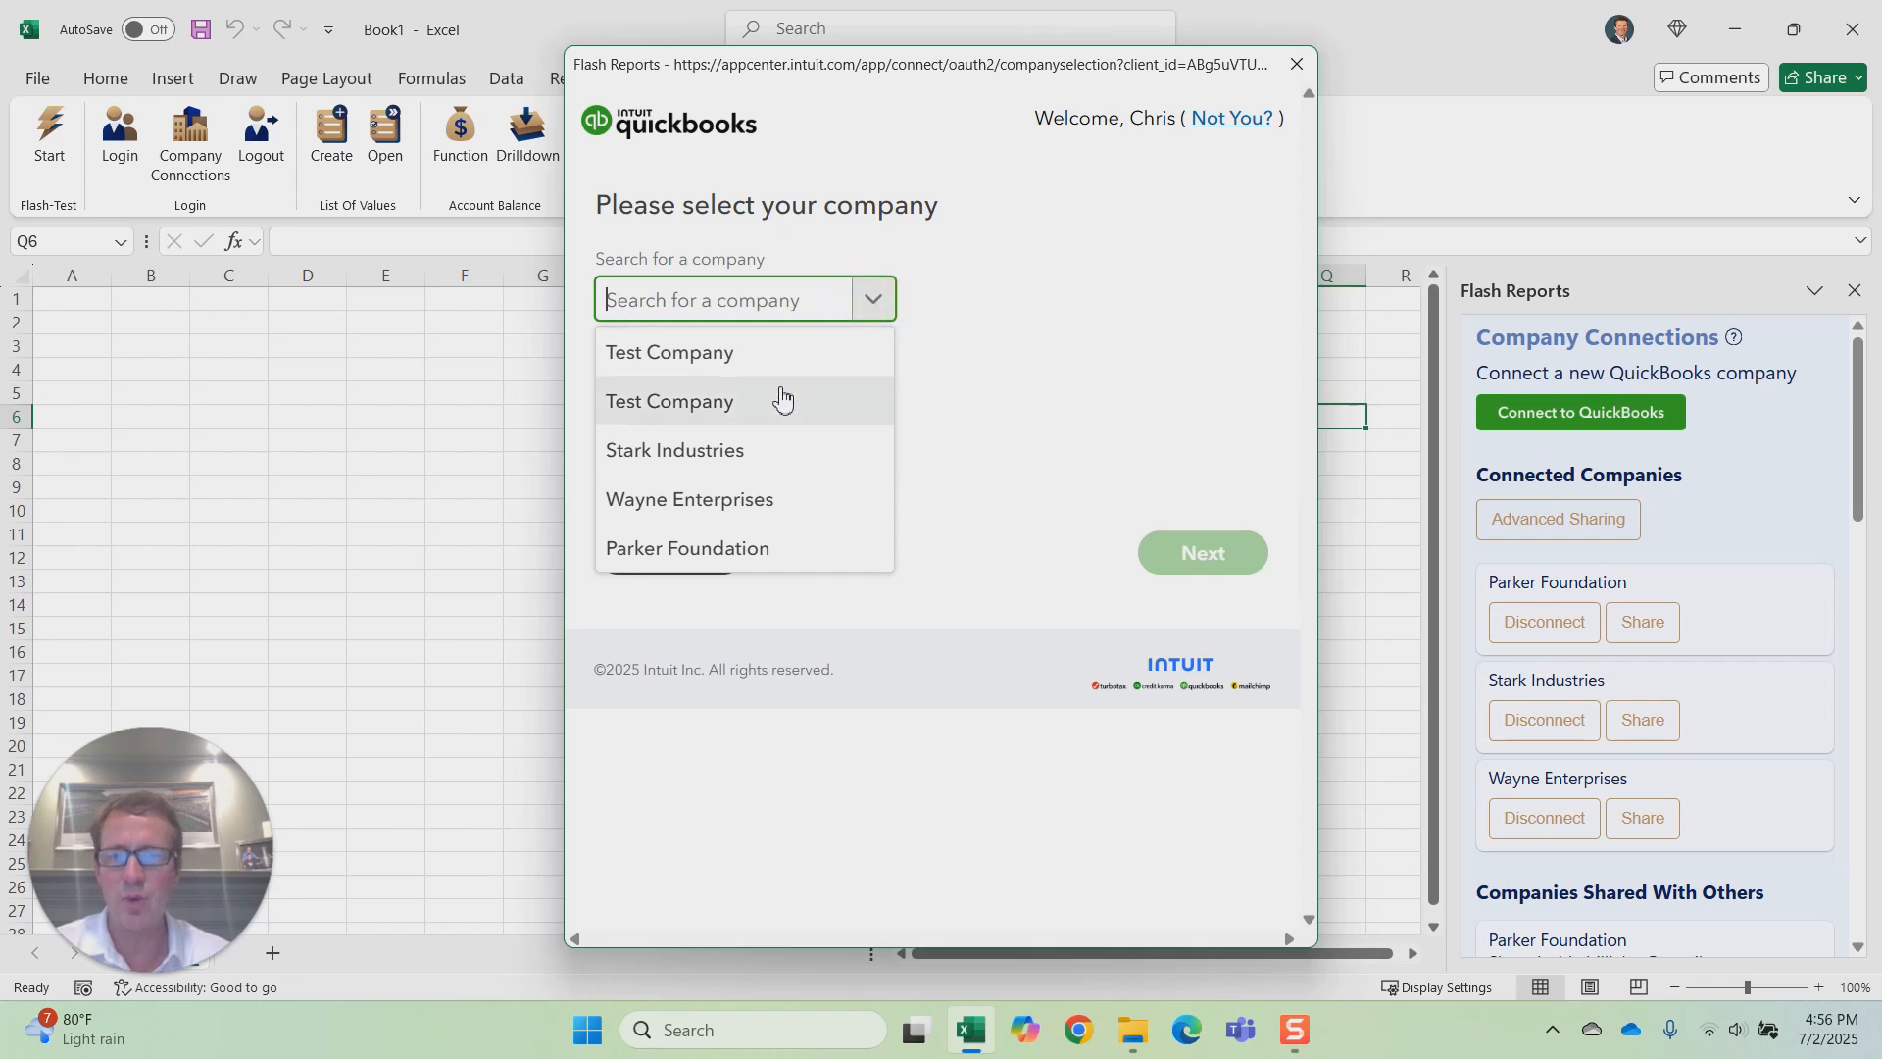
click(768, 451)
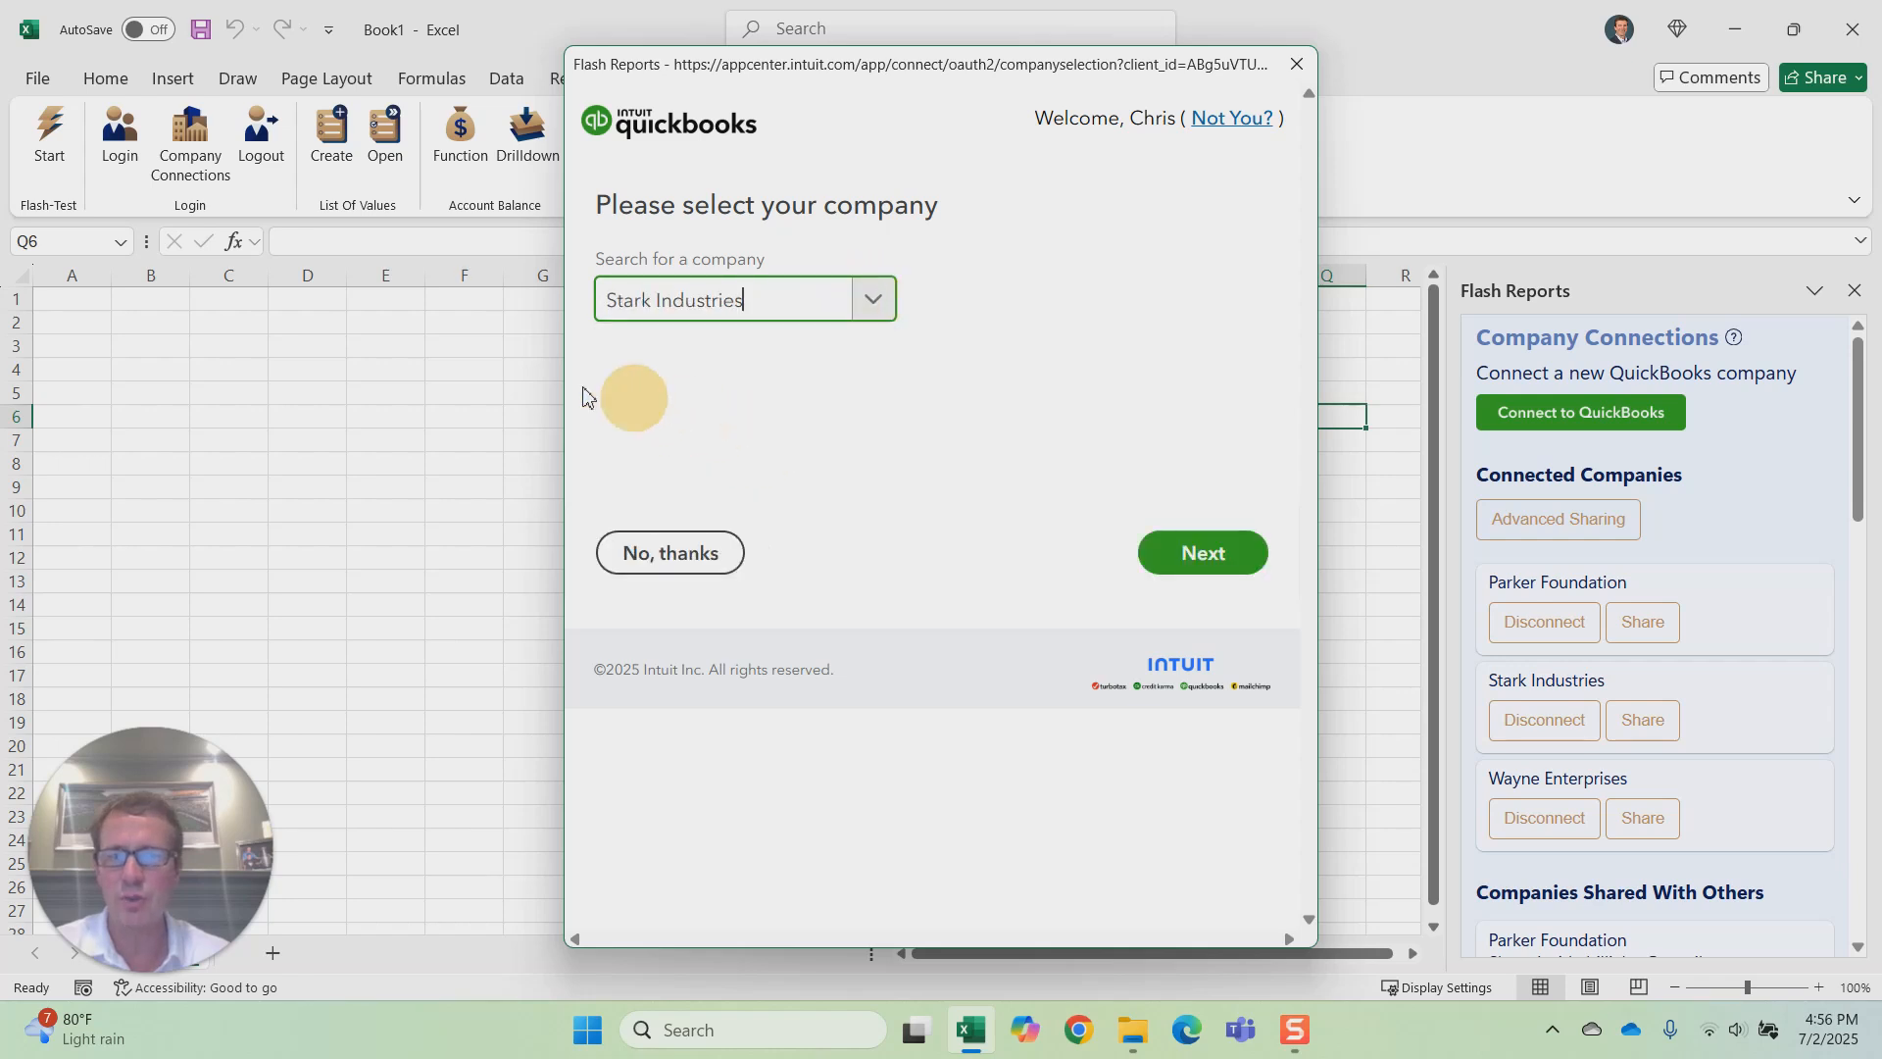
click(1212, 555)
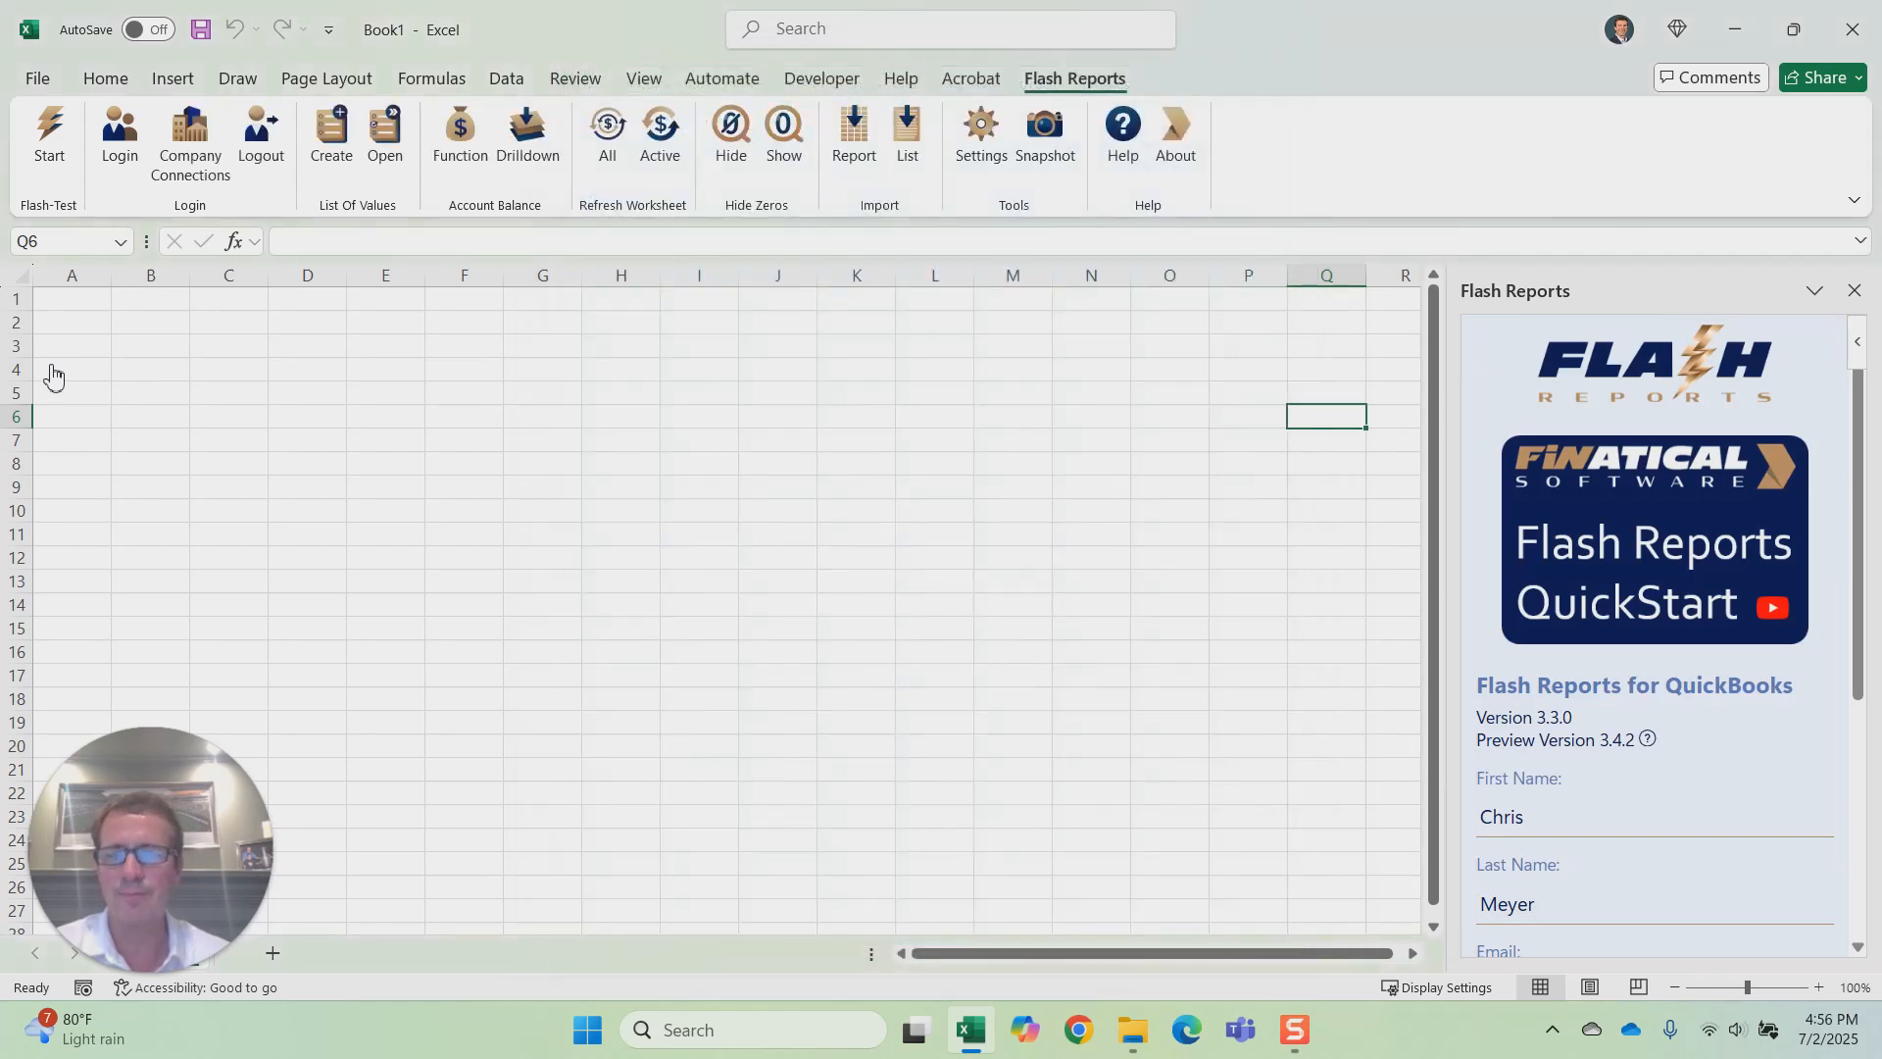
click(228, 371)
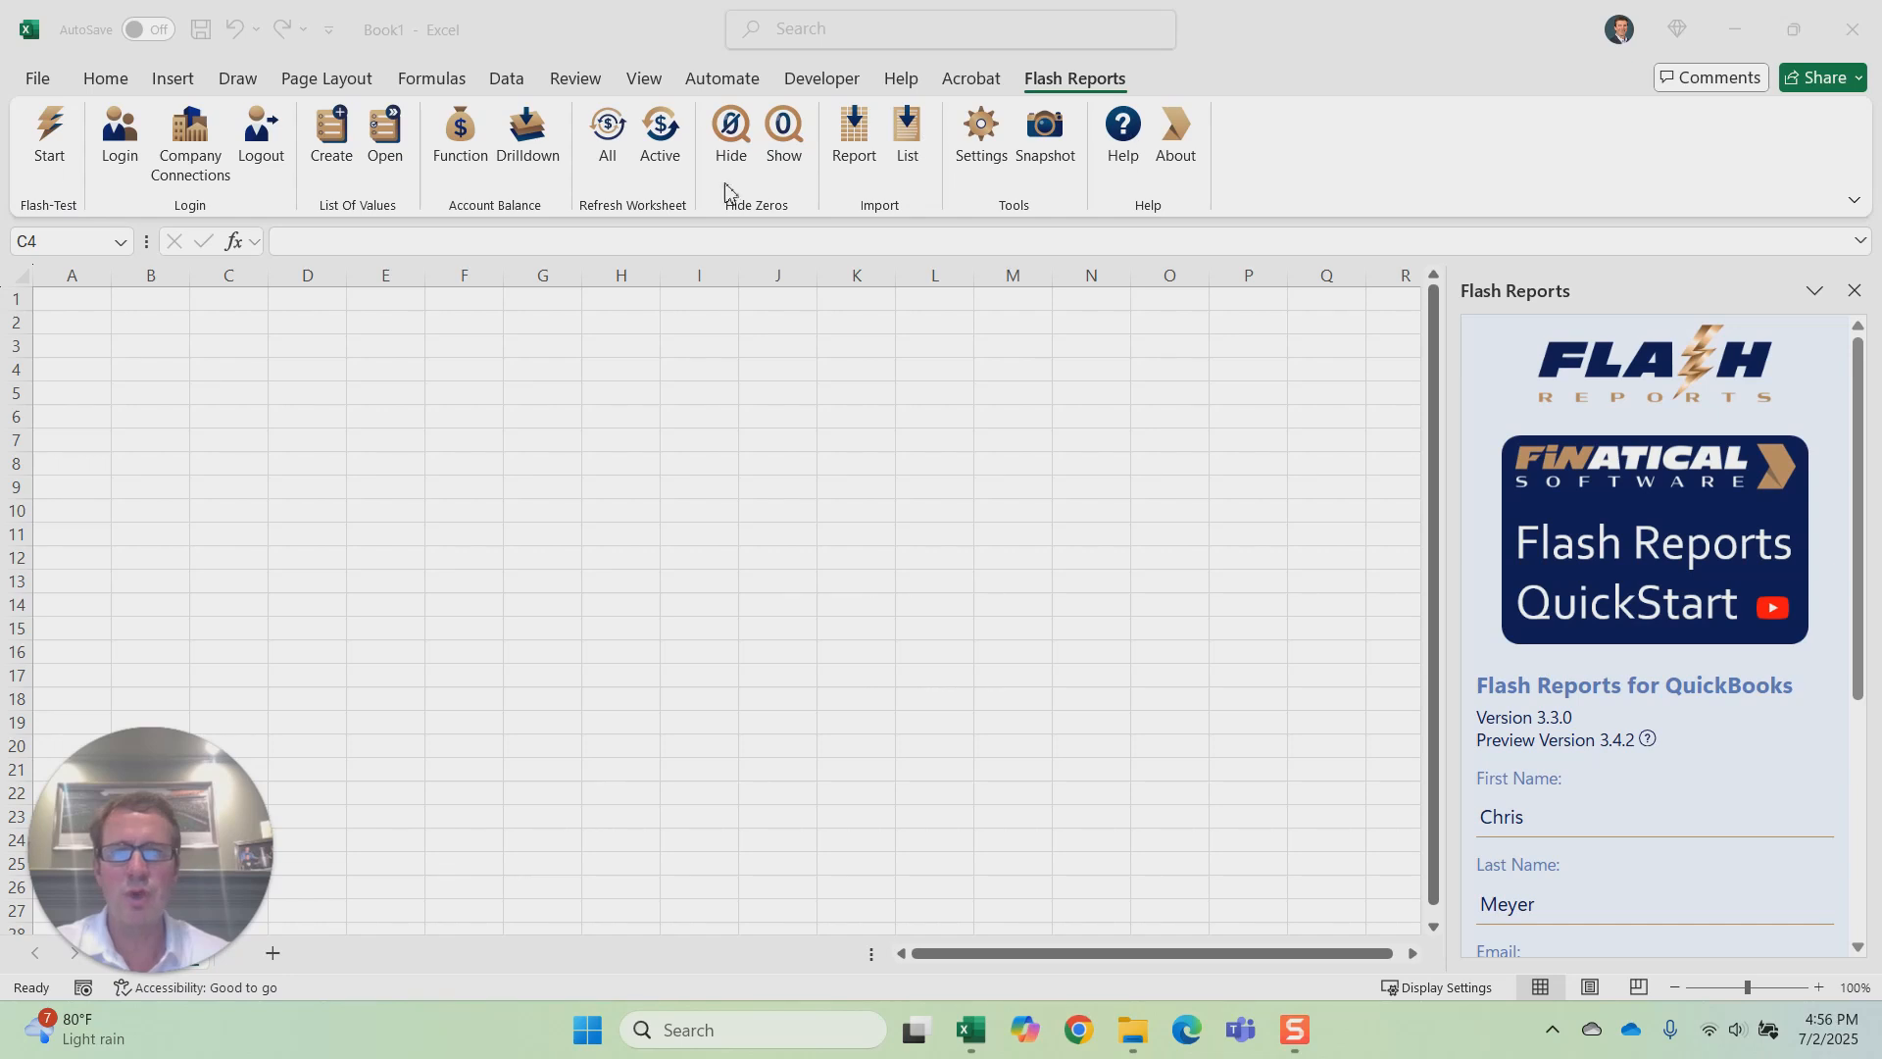
Step: Start a report import of the Chart and Dashboard Reports type and choose the executive summary dashboard
click(857, 140)
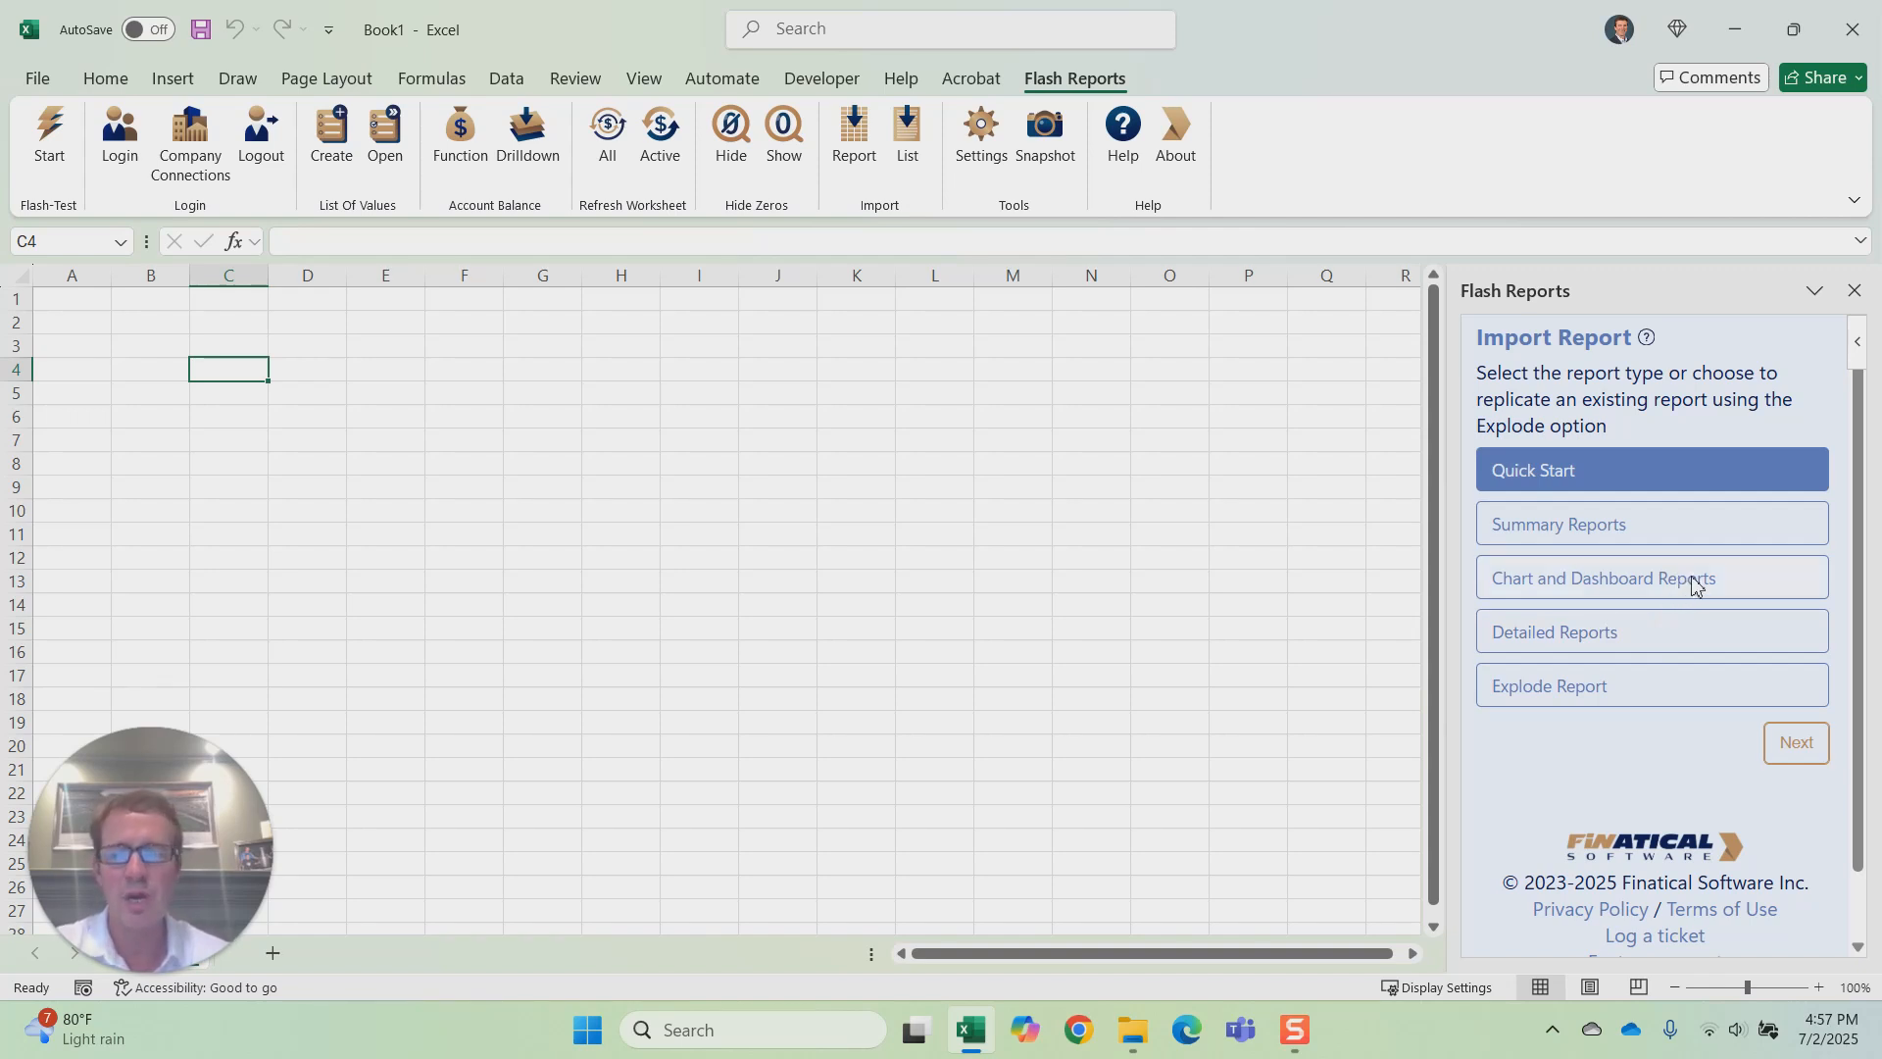
click(1608, 580)
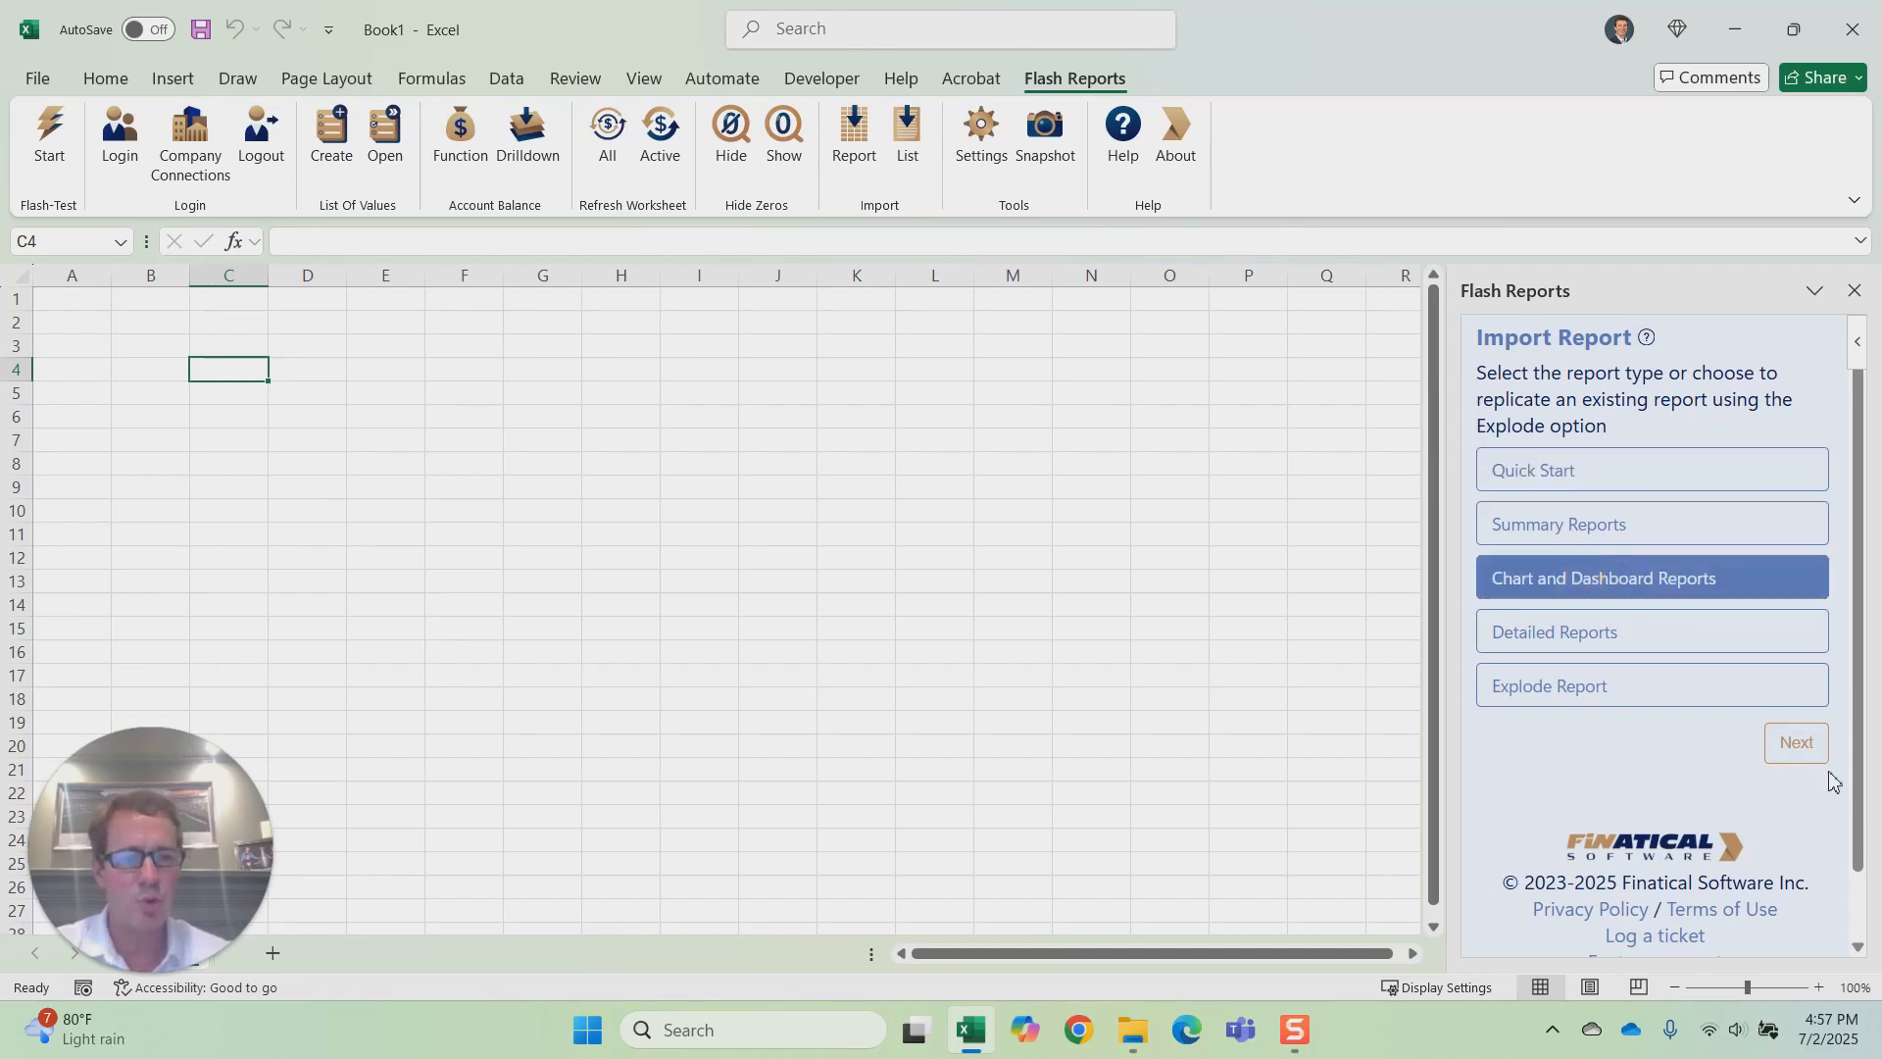
click(1802, 745)
click(1731, 632)
click(1798, 689)
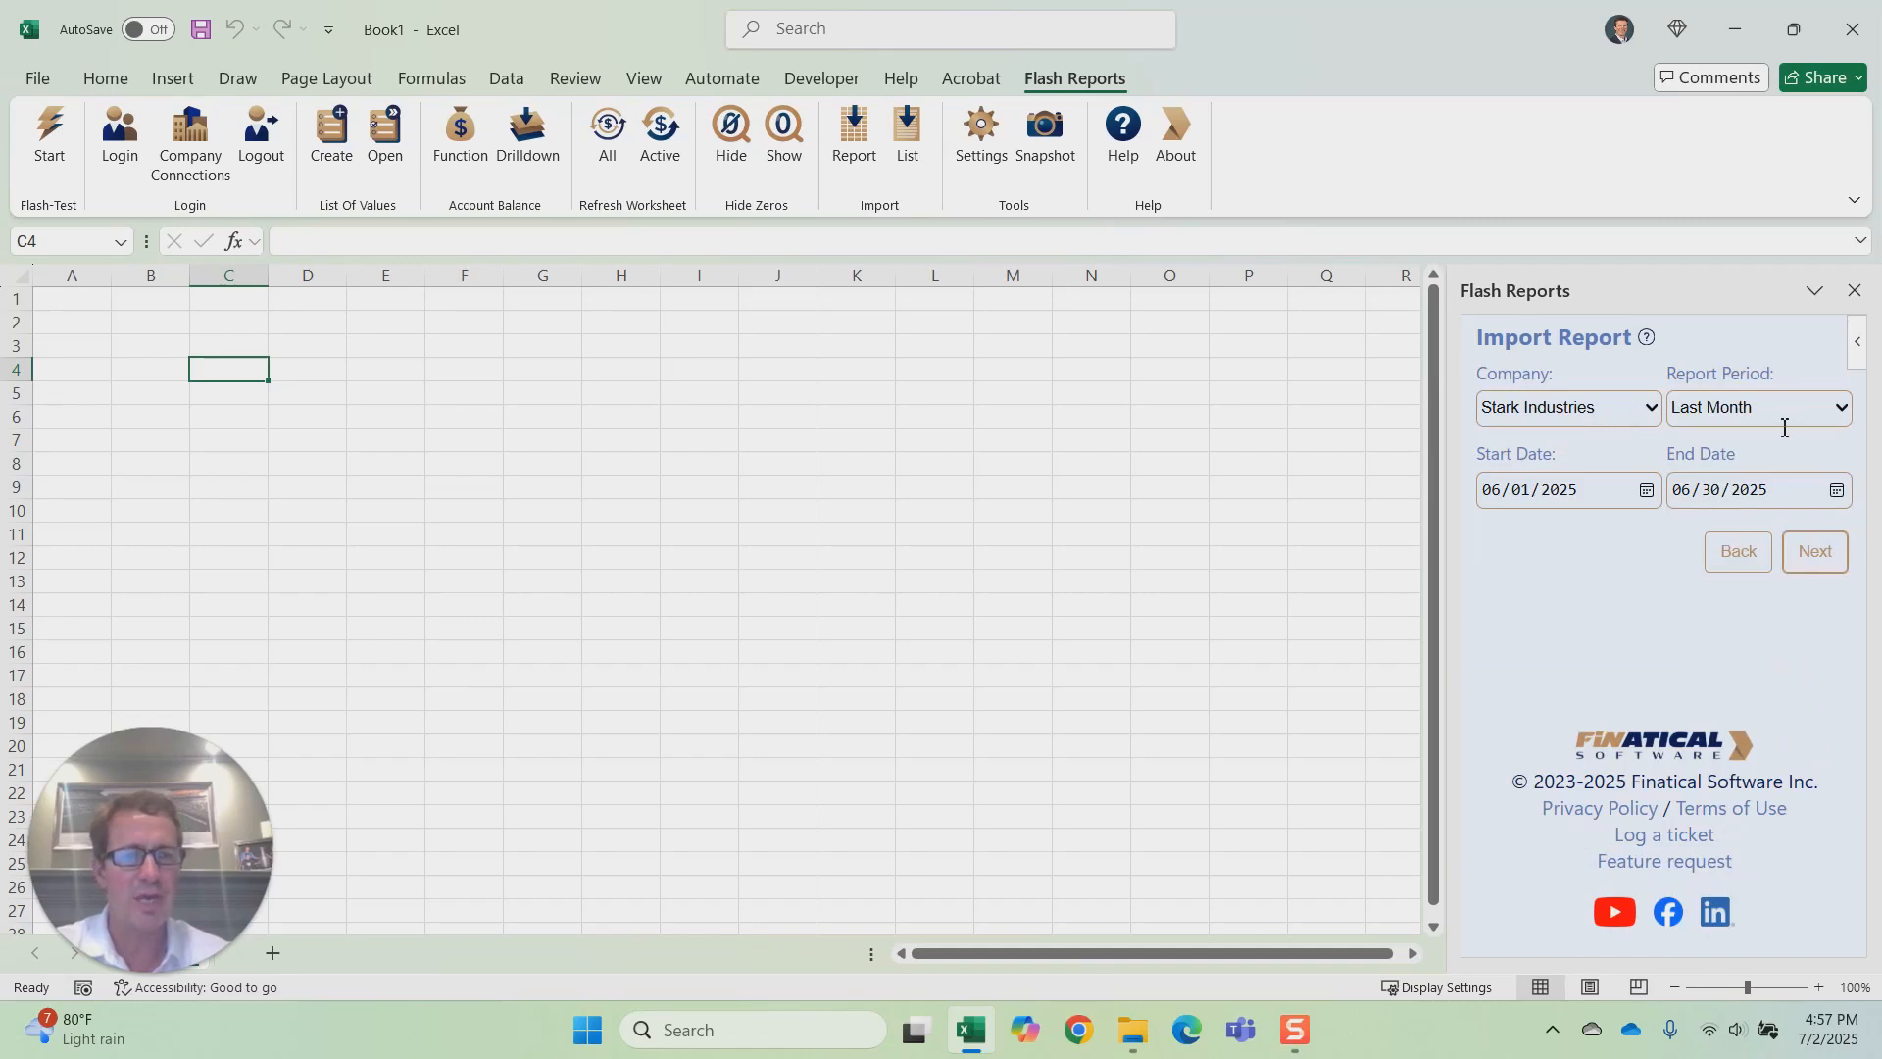
Step: Import the dashboard for Stark Industries for Last Month with budget Budget_FY25_P&L, keeping custom styles and custom chart colors enabled
click(1651, 408)
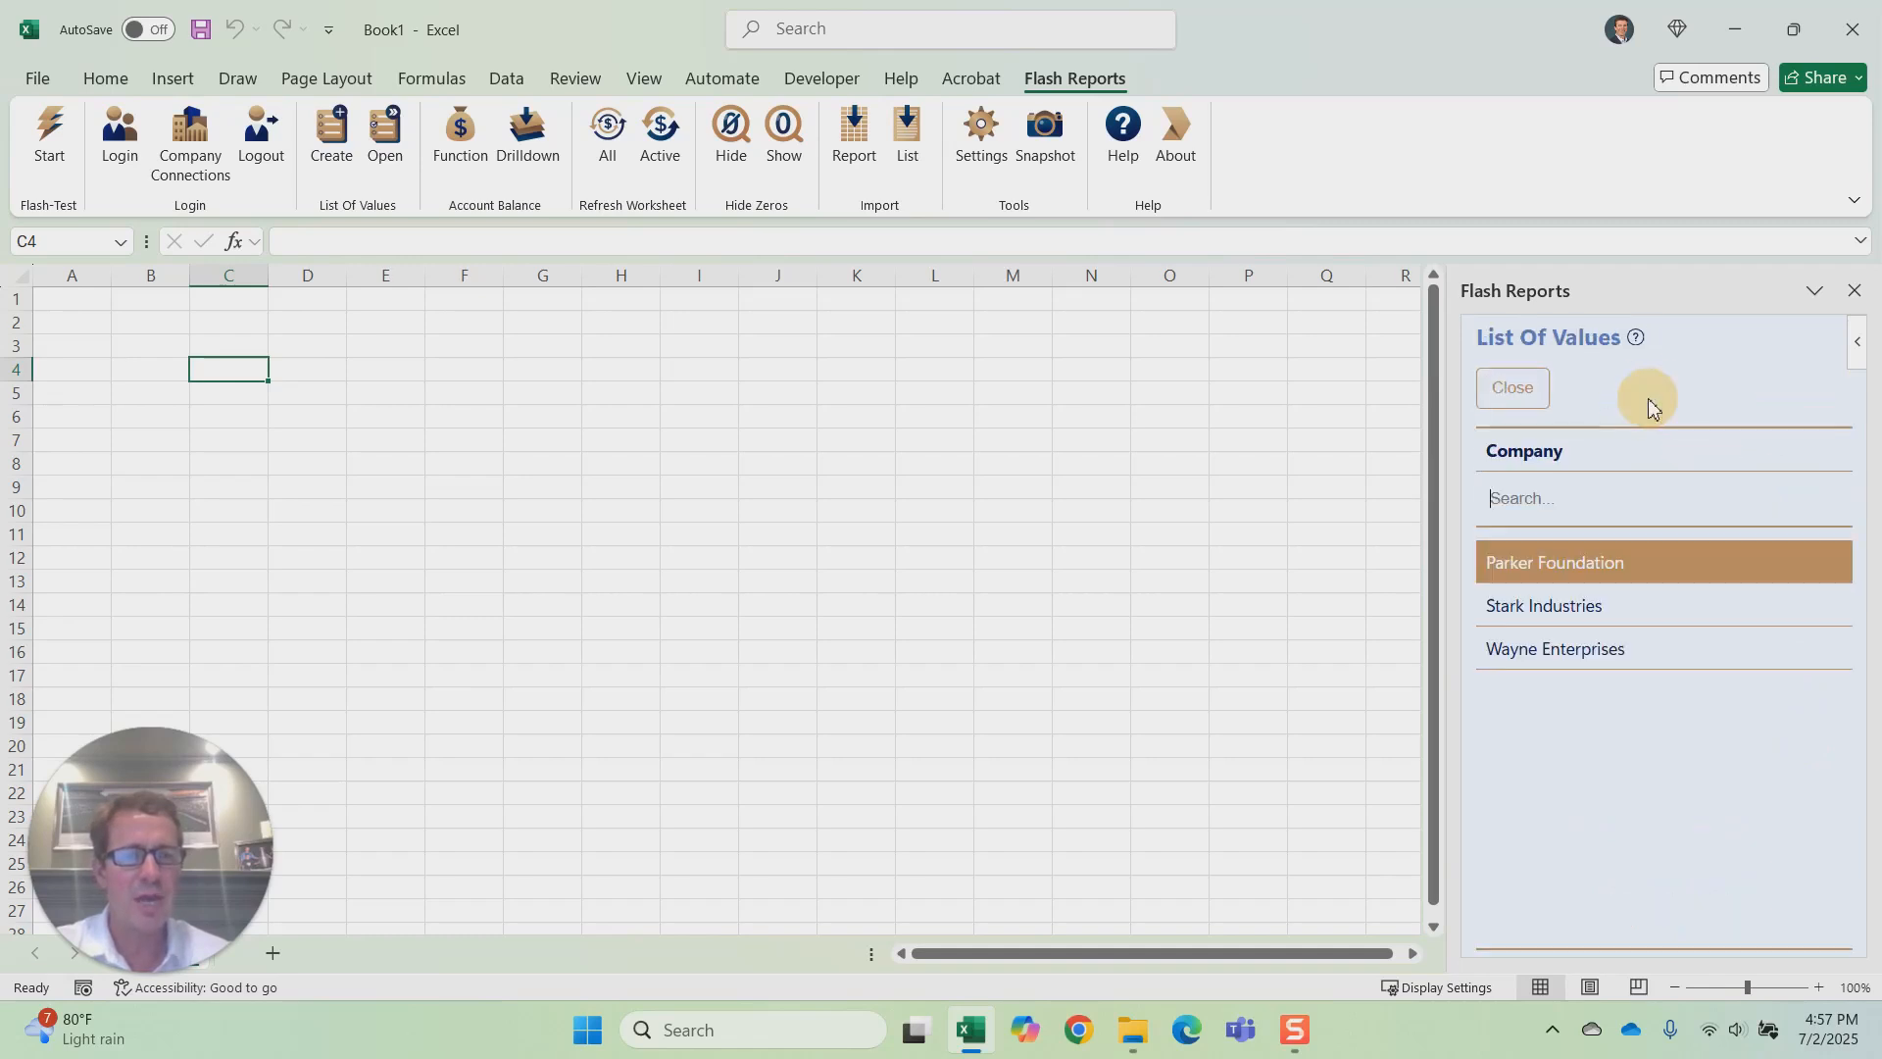
click(1558, 605)
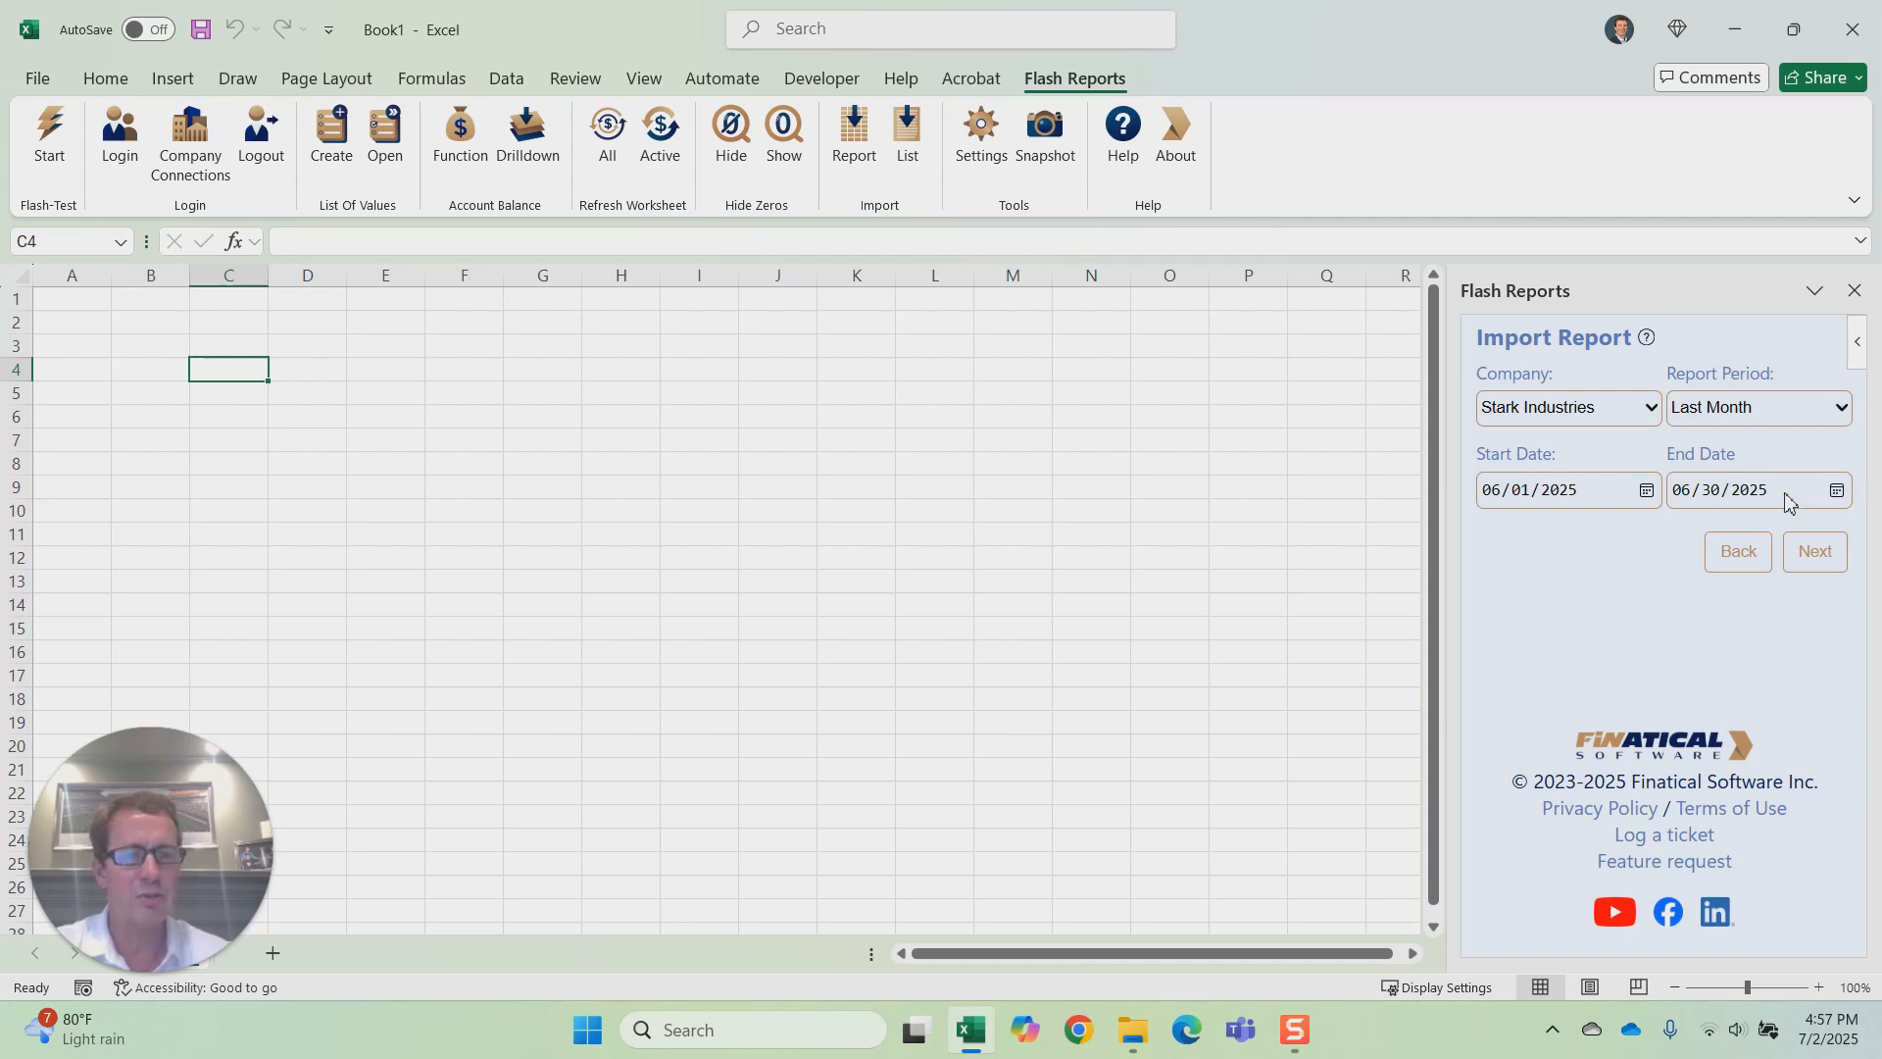
click(1815, 554)
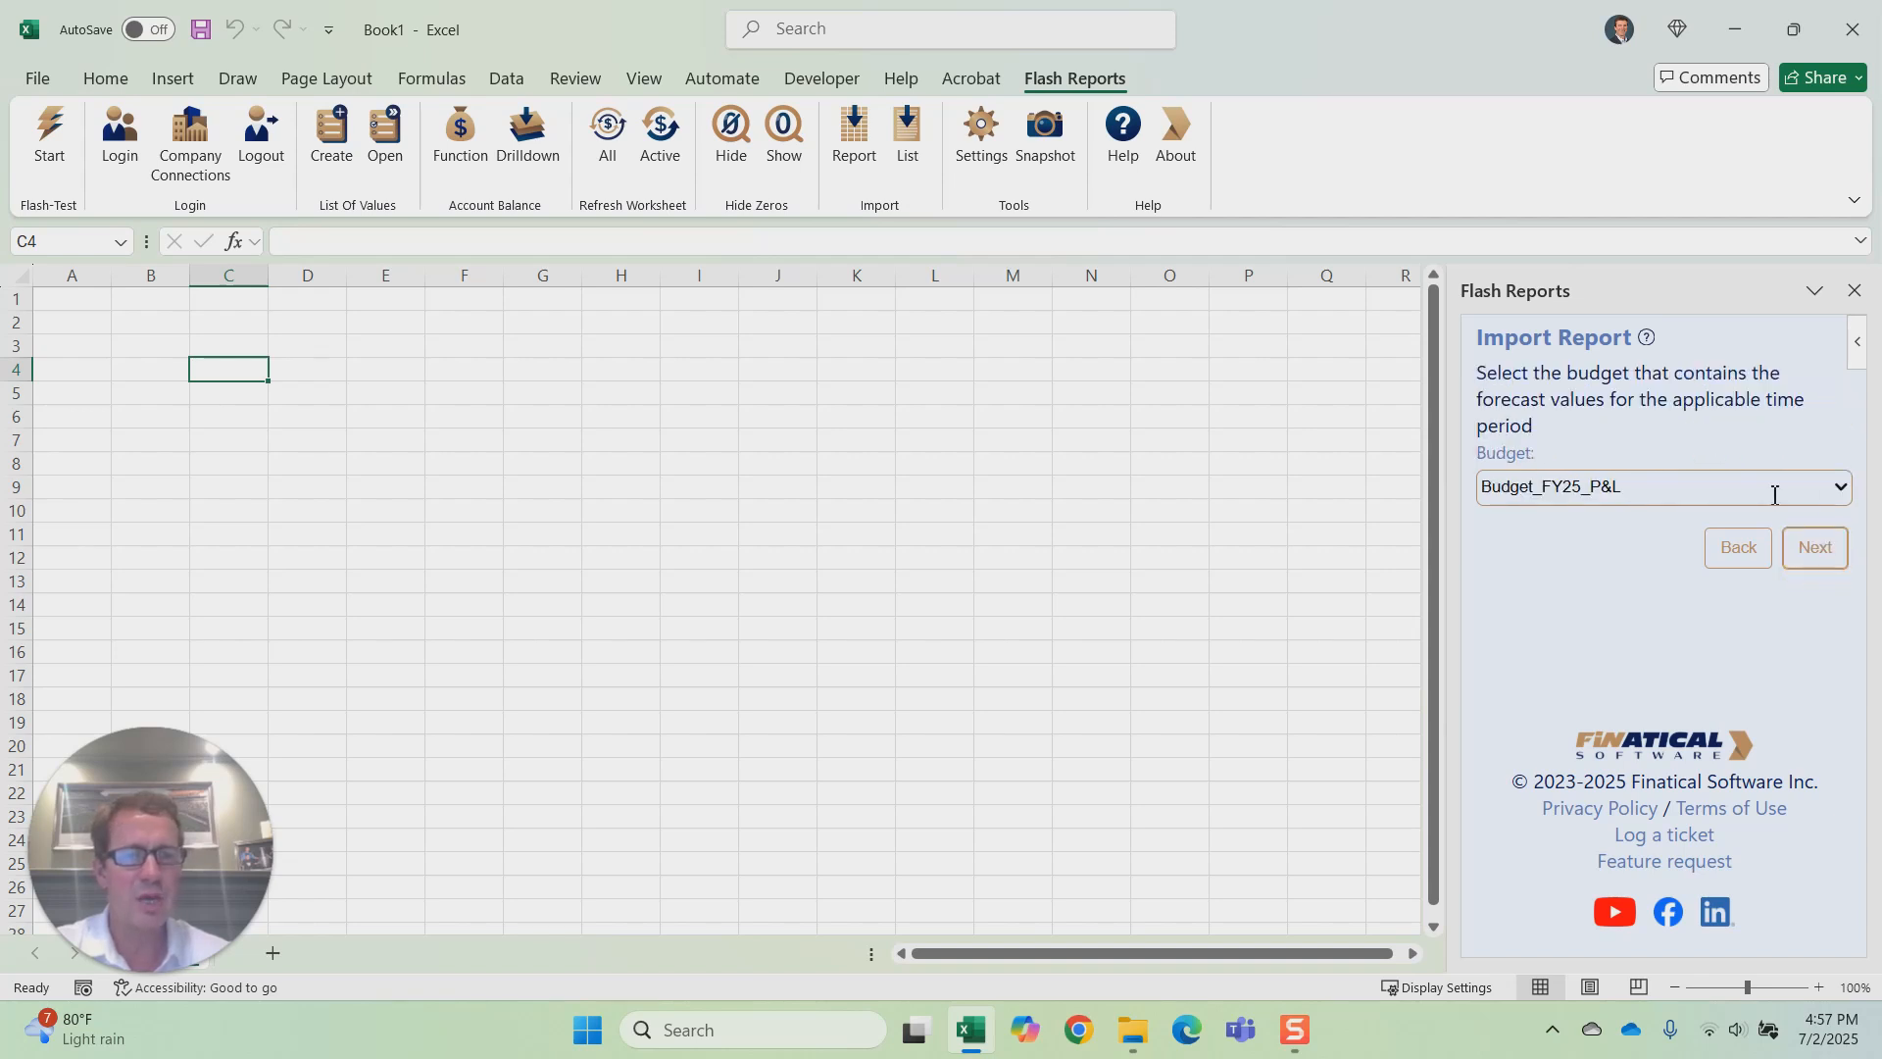
click(1839, 493)
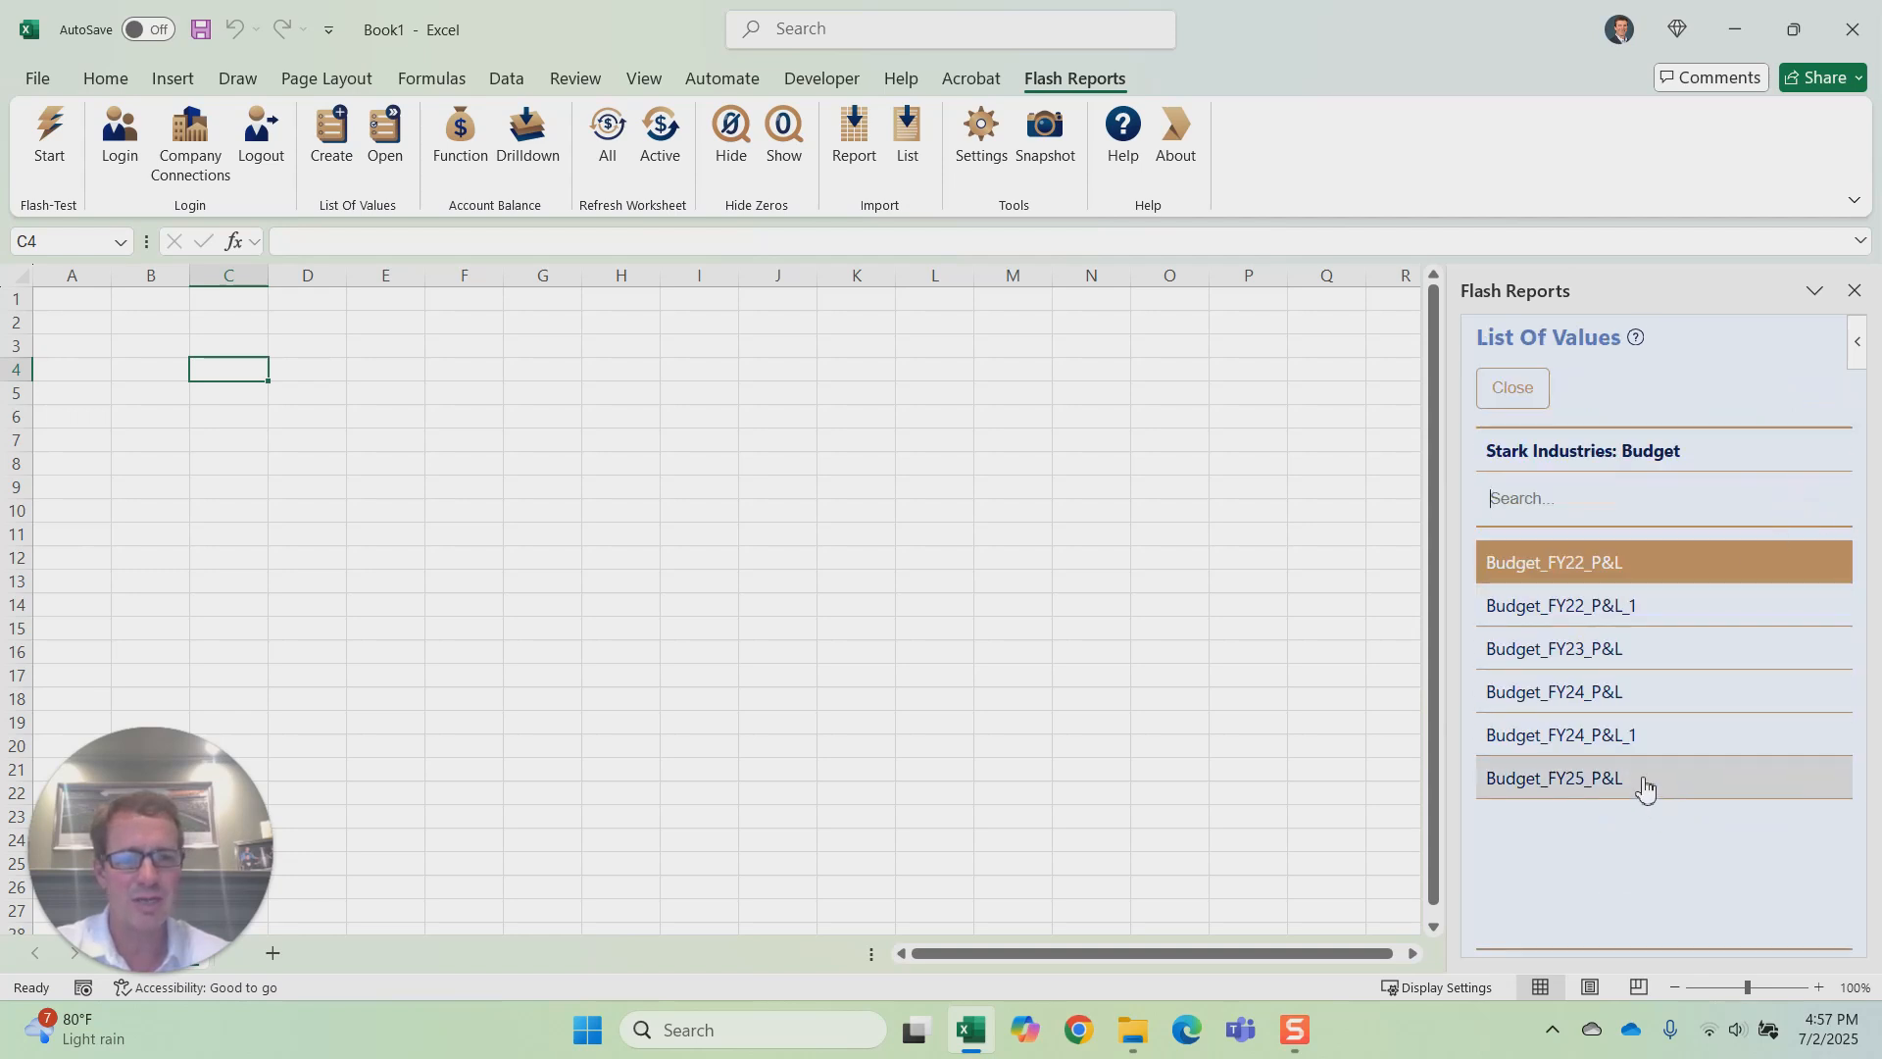
click(1645, 781)
click(1813, 554)
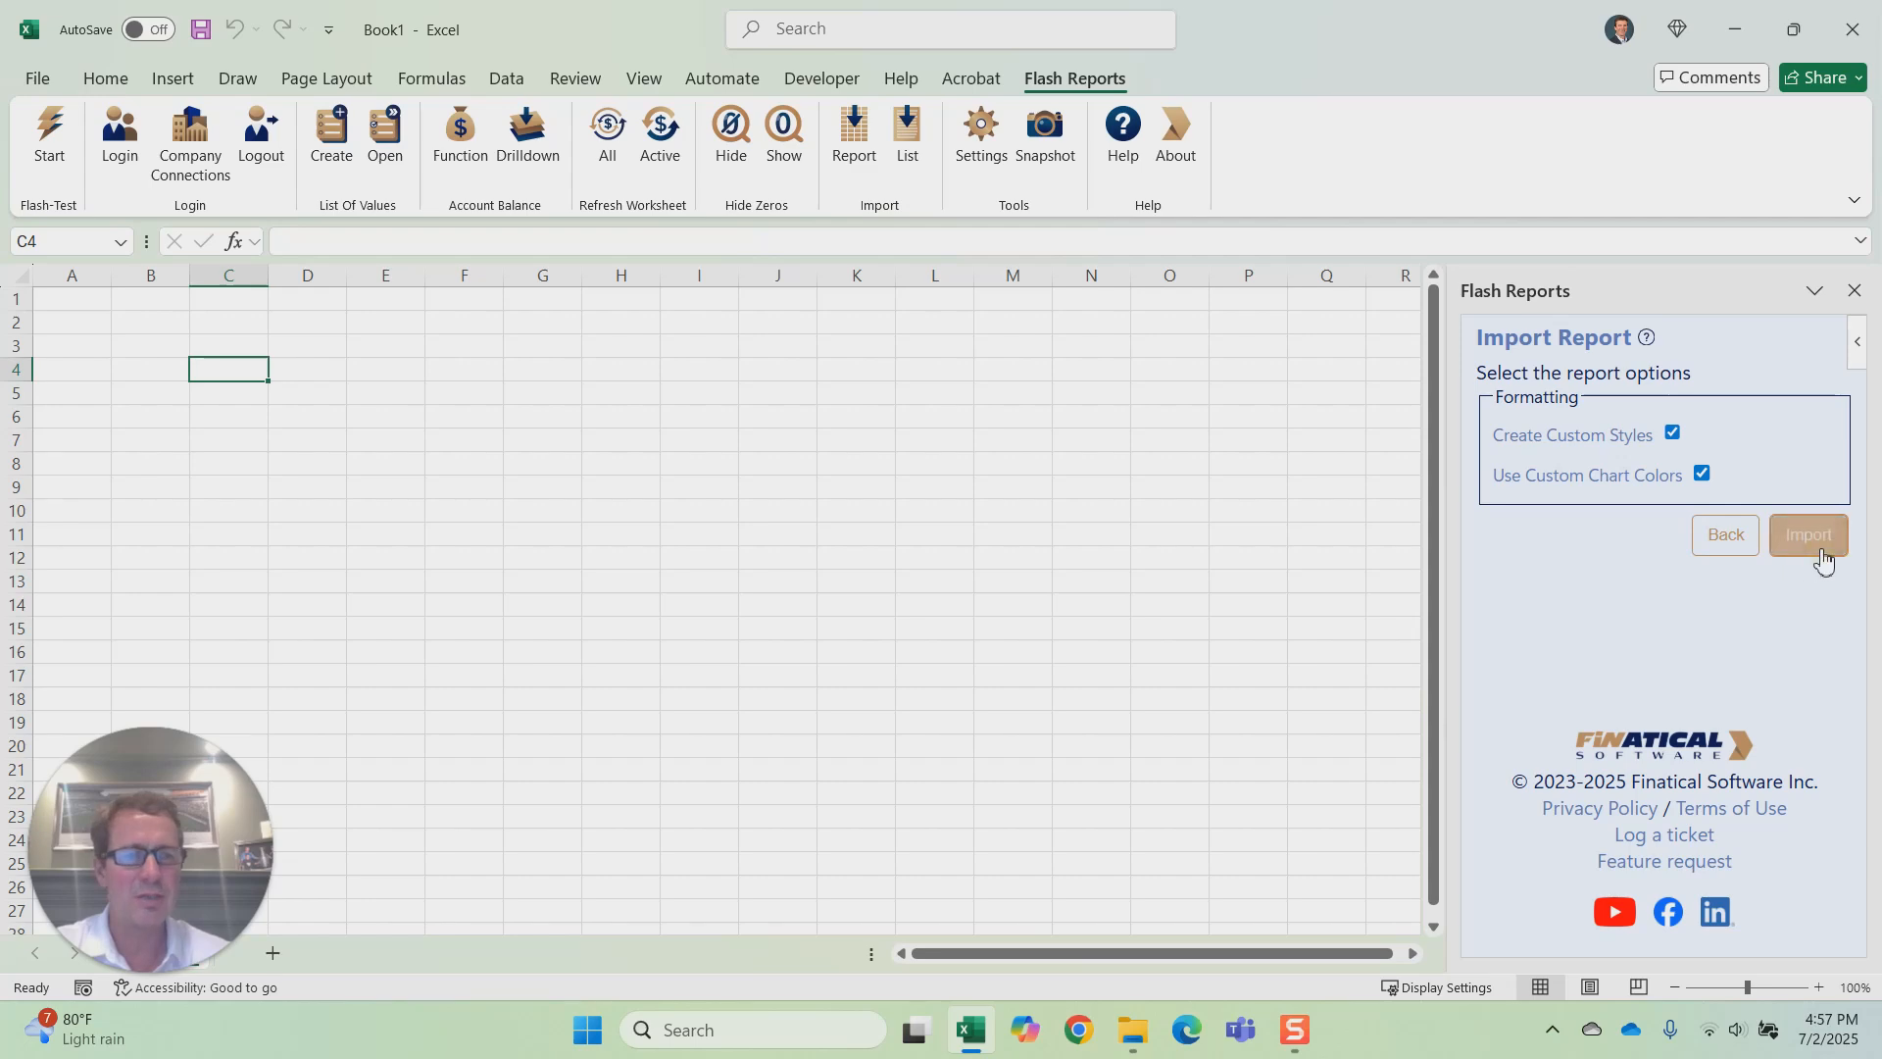
click(1817, 553)
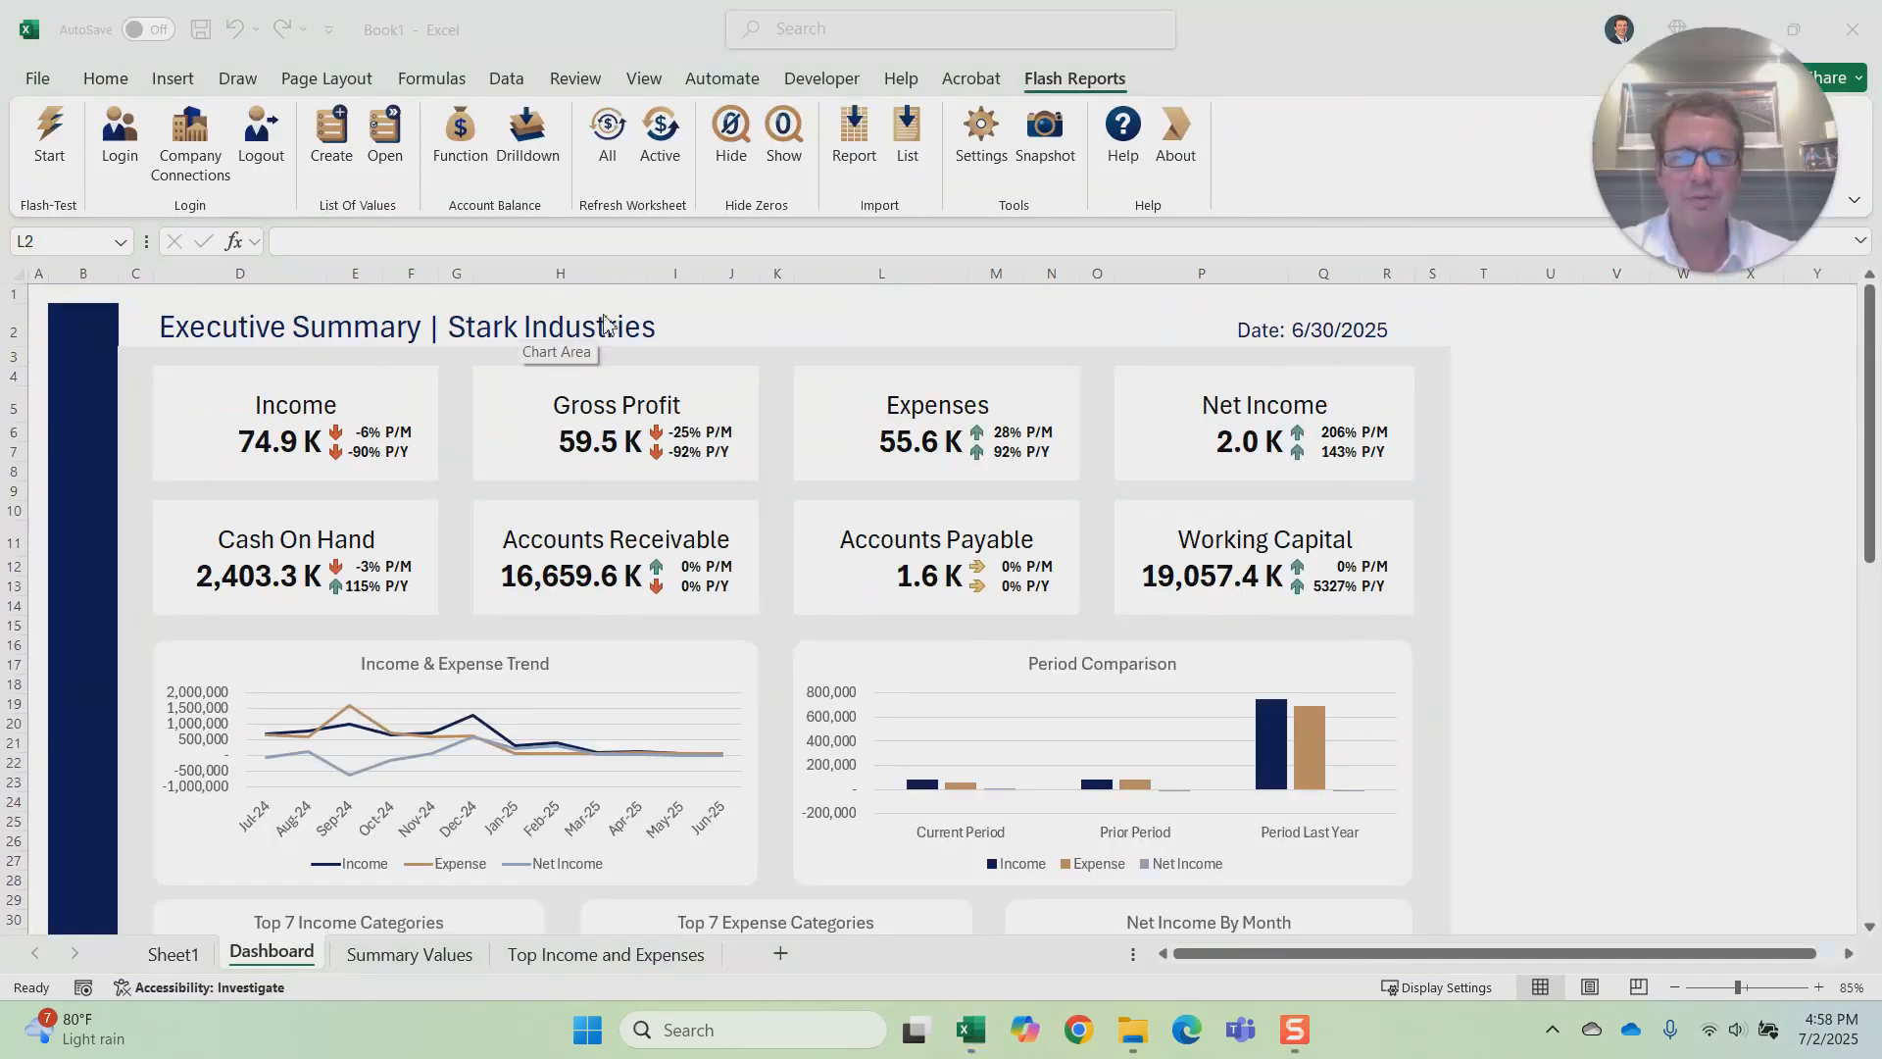
Step: Review the imported dashboard from the summary figures through the trend, category, cash and budget charts
click(802, 306)
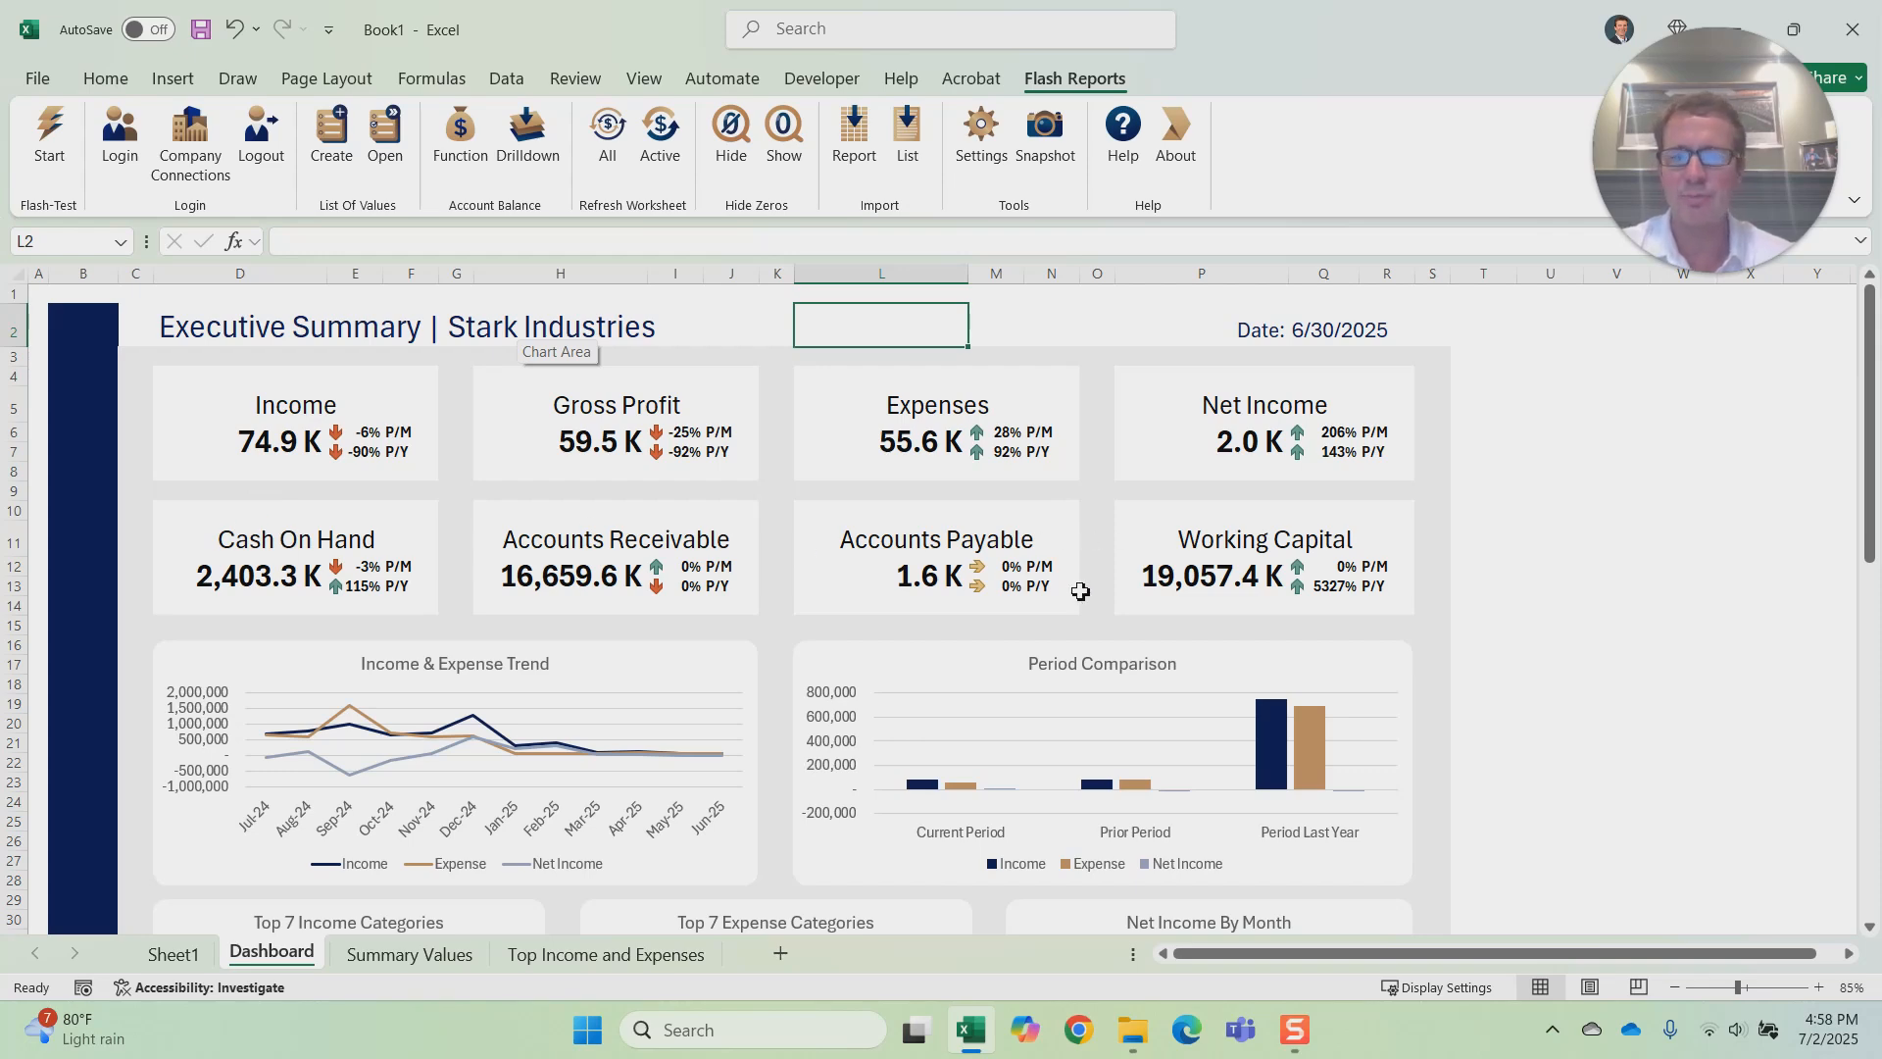
scroll(990, 670, down, 1)
scroll(991, 661, down, 2)
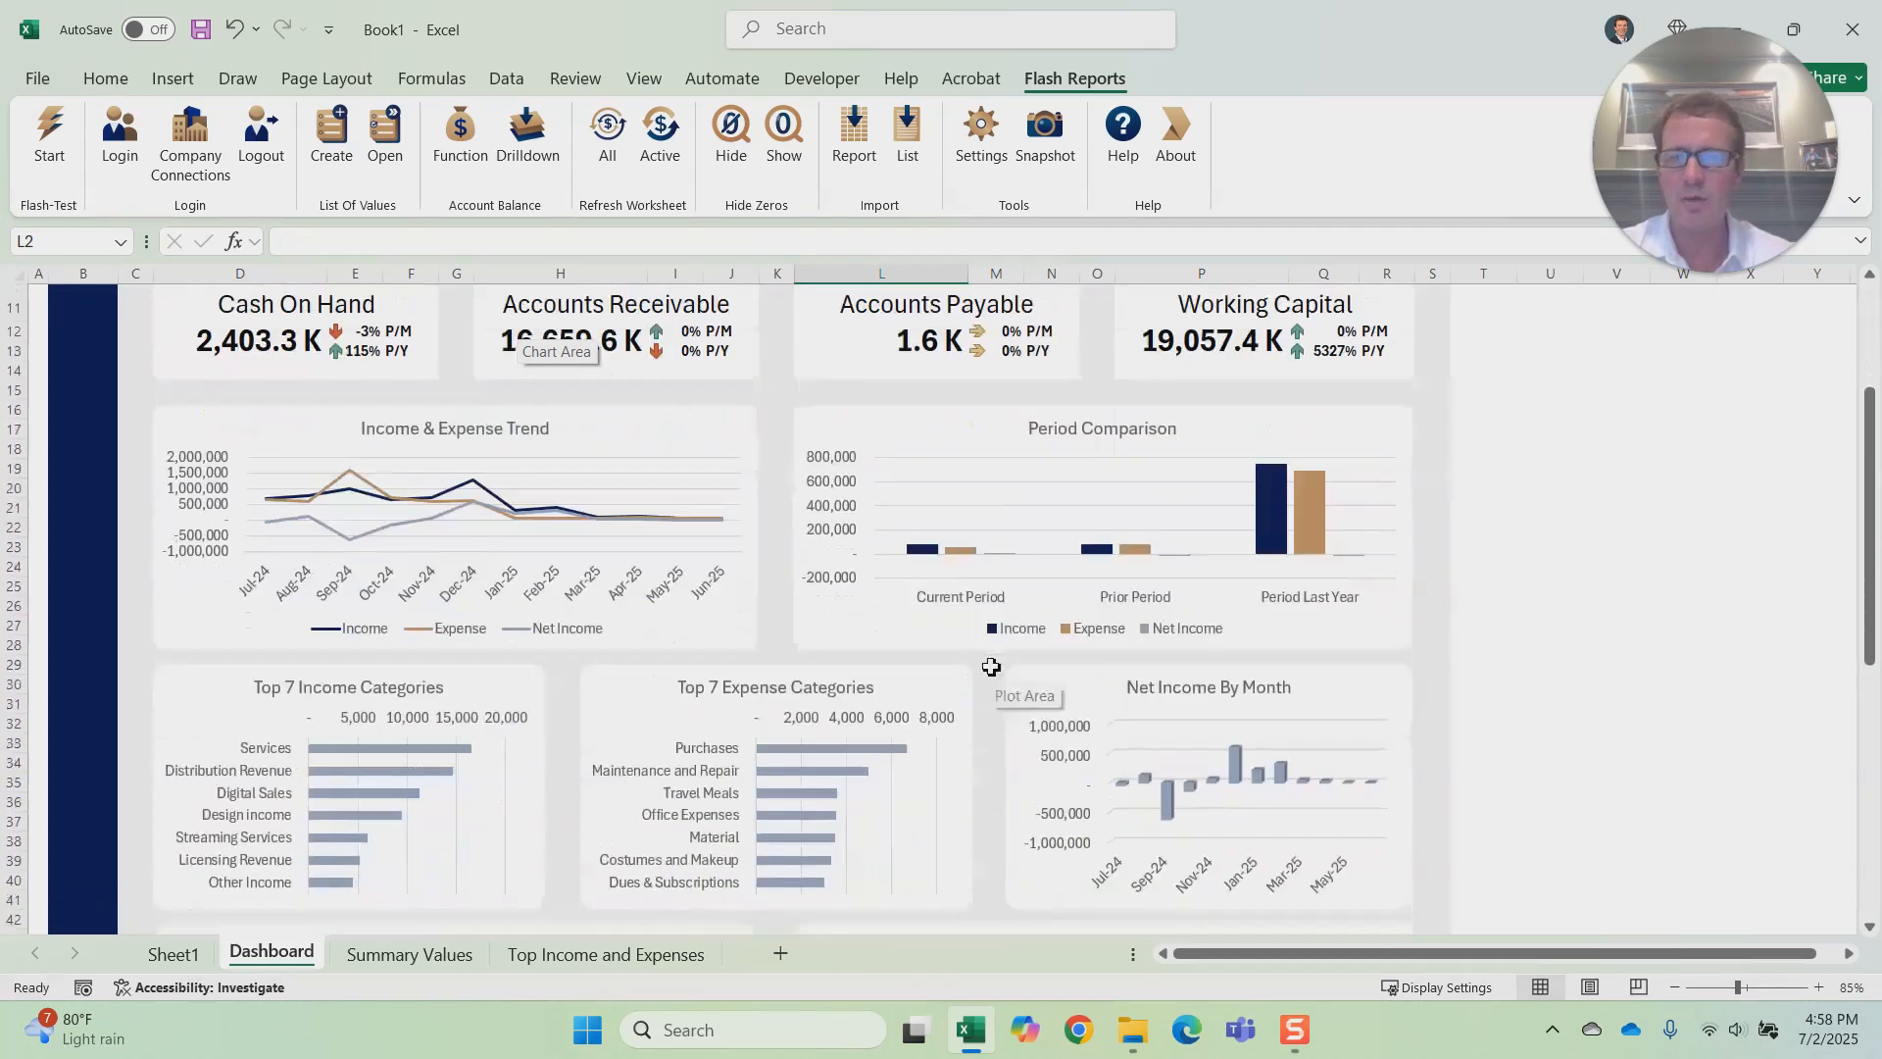
ctrl+scroll(991, 662, up, 1)
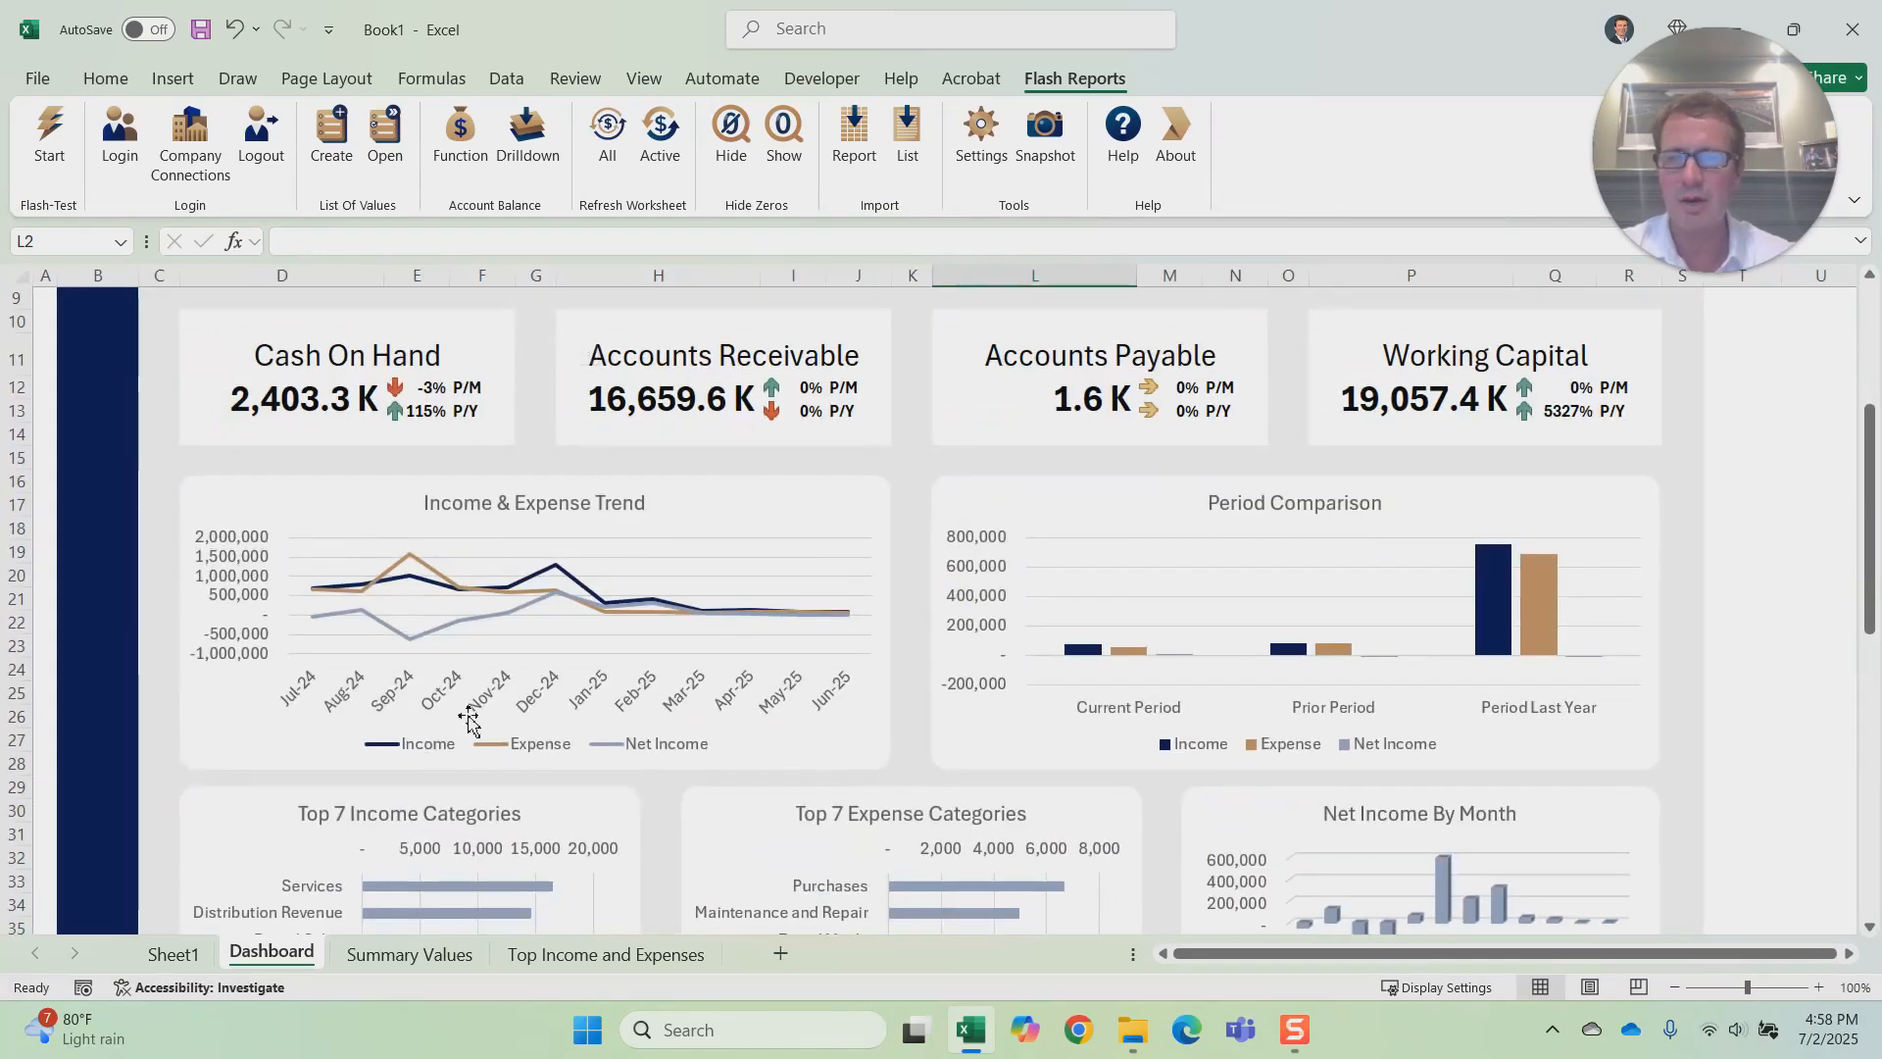
scroll(814, 541, down, 2)
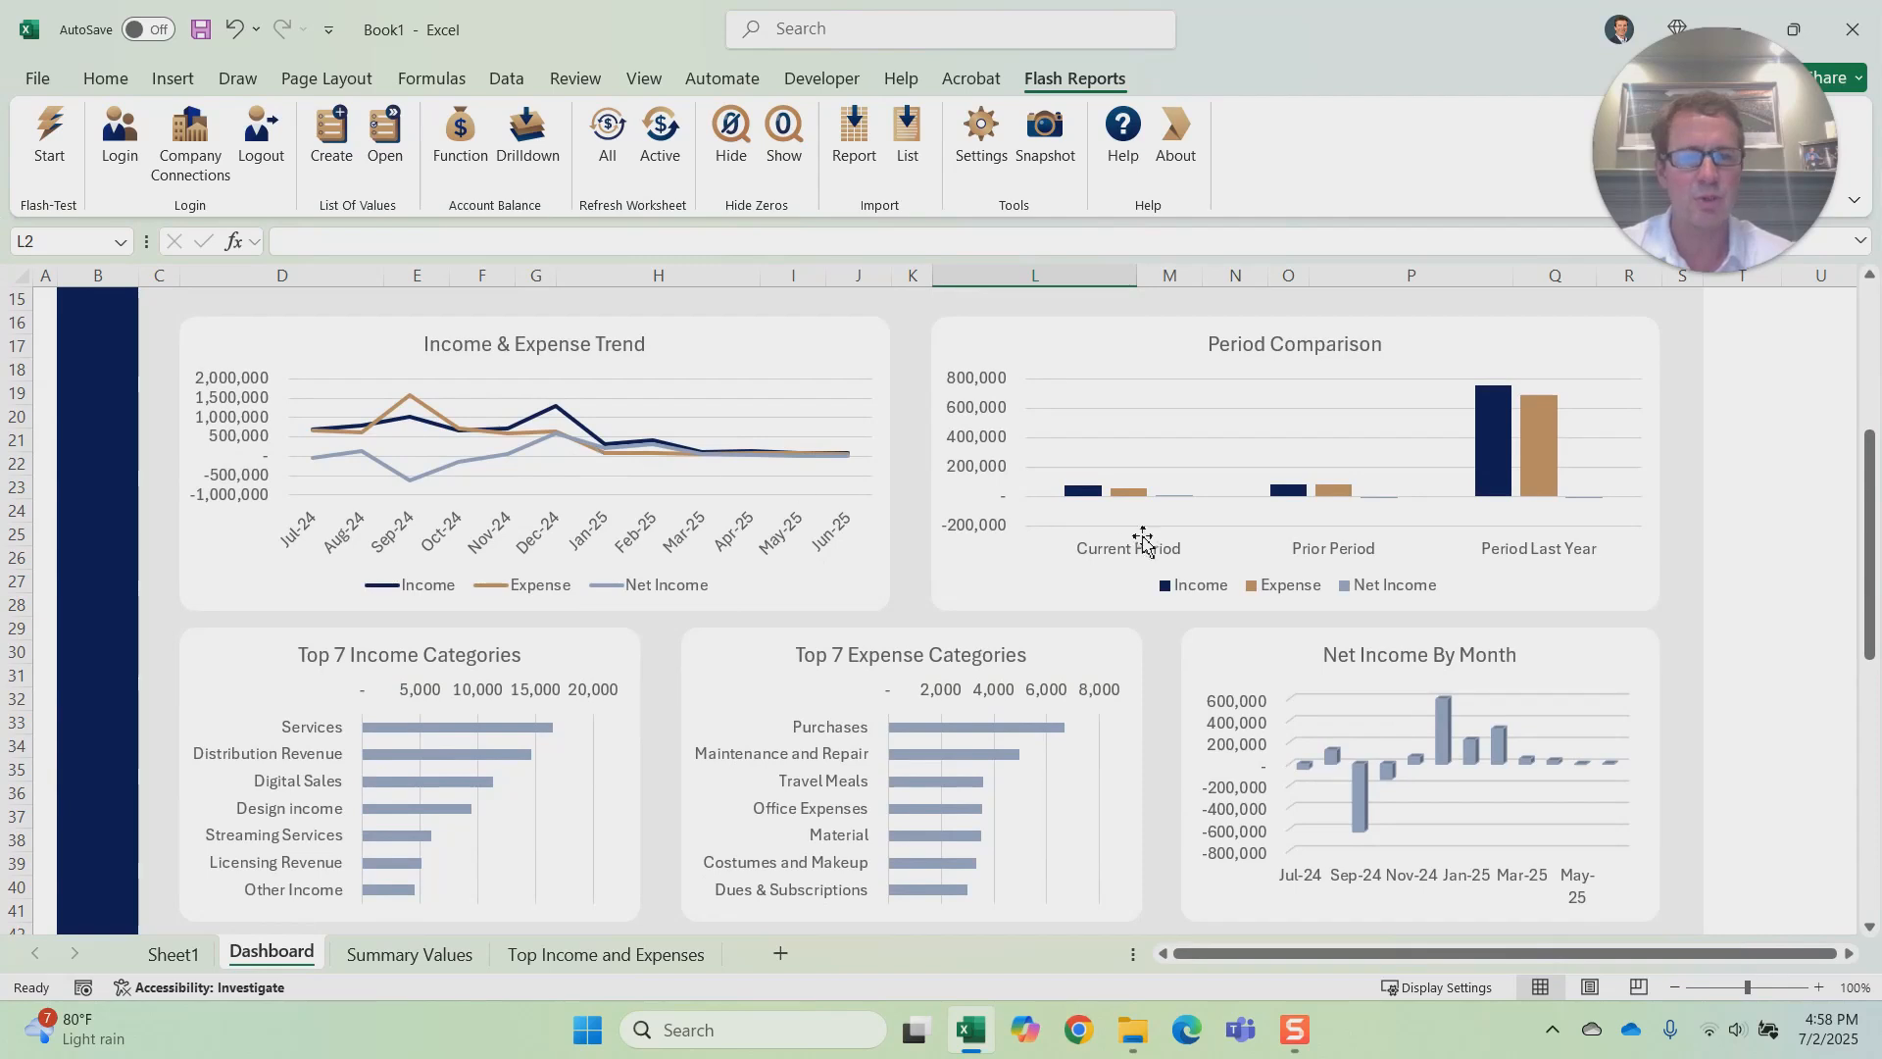
scroll(1363, 407, down, 1)
scroll(1365, 407, down, 2)
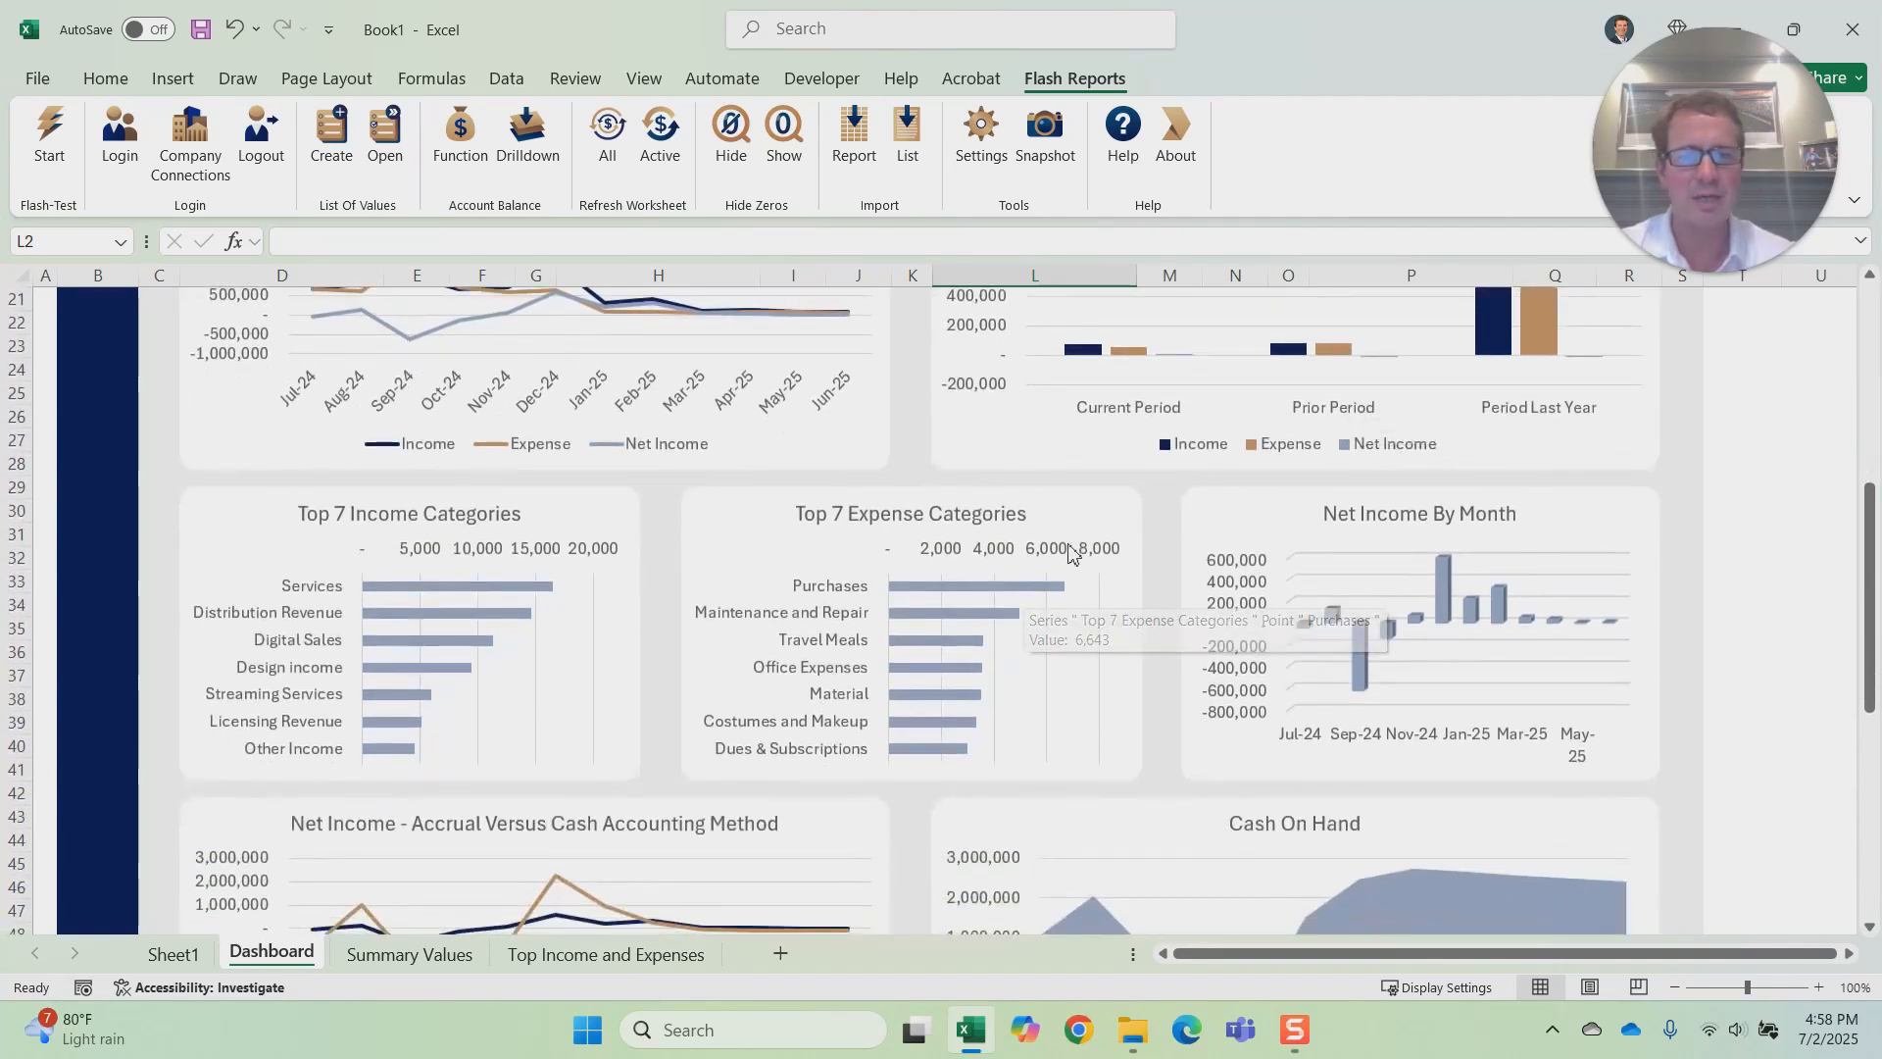
scroll(1147, 512, down, 5)
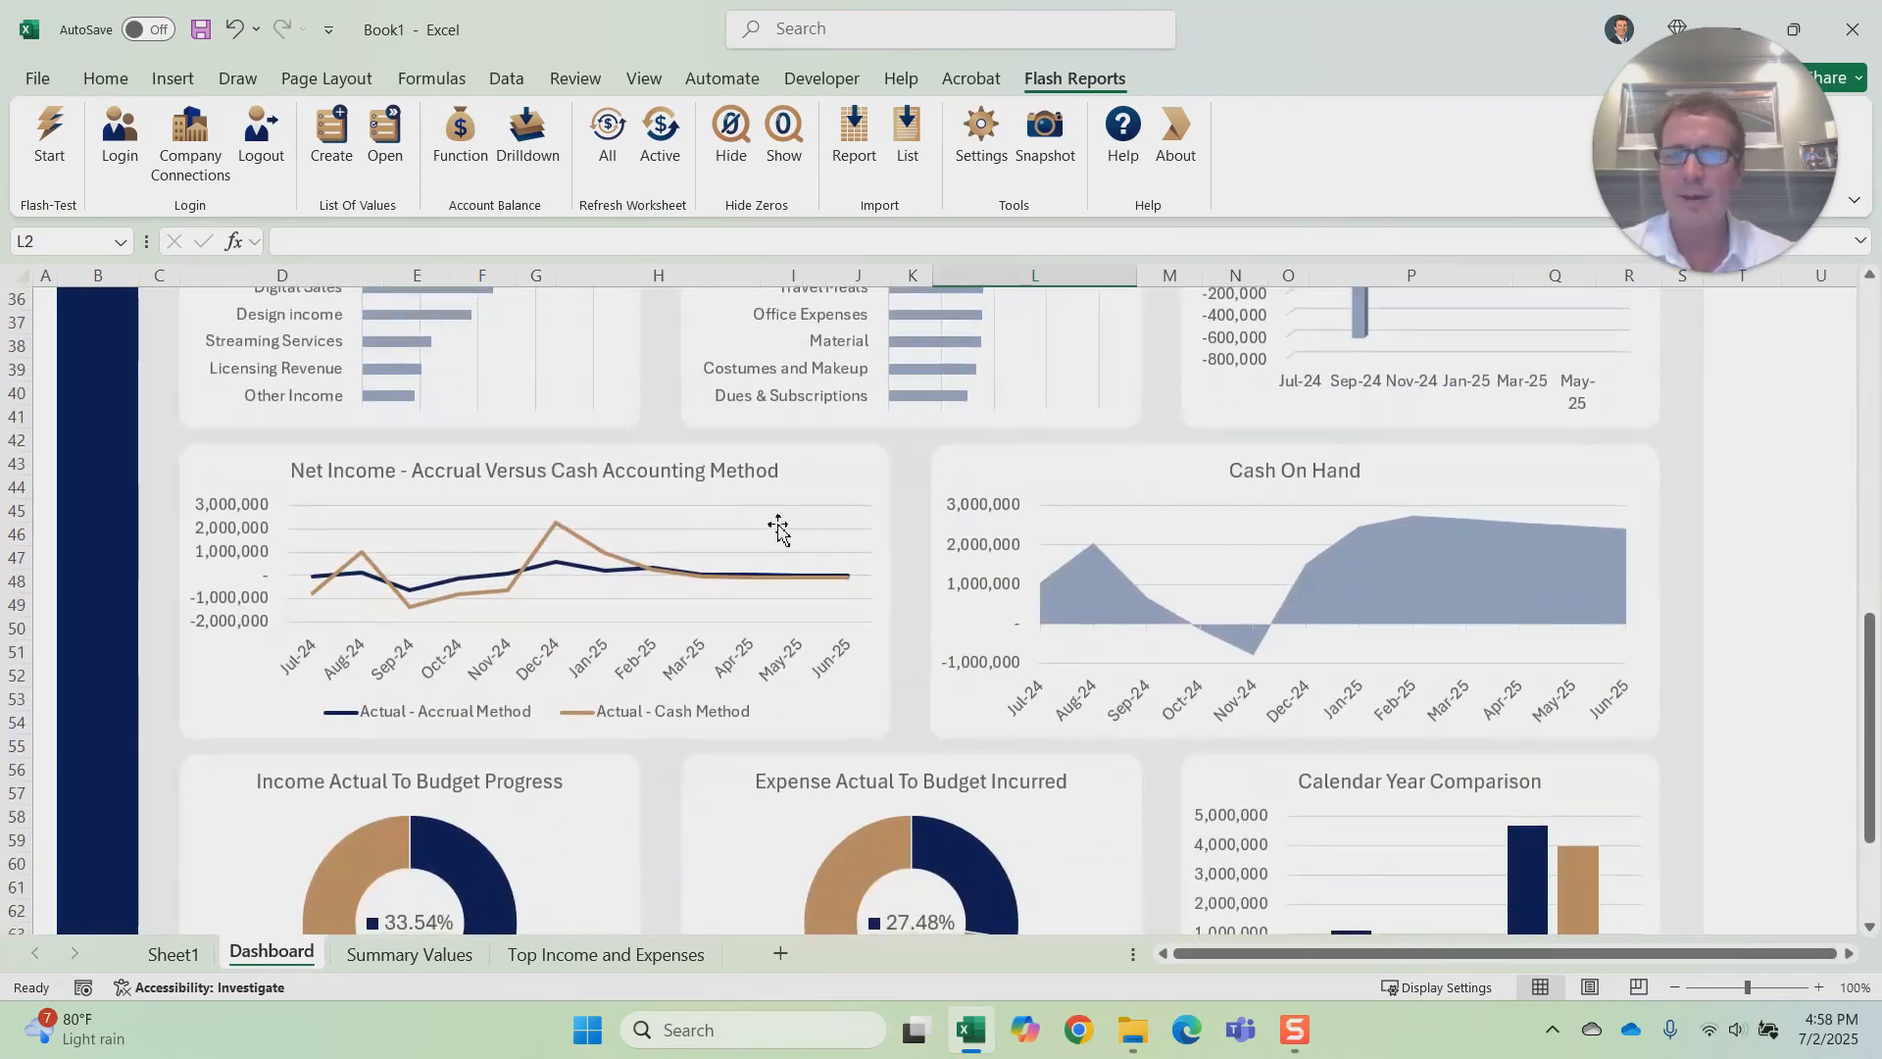
scroll(1022, 564, down, 5)
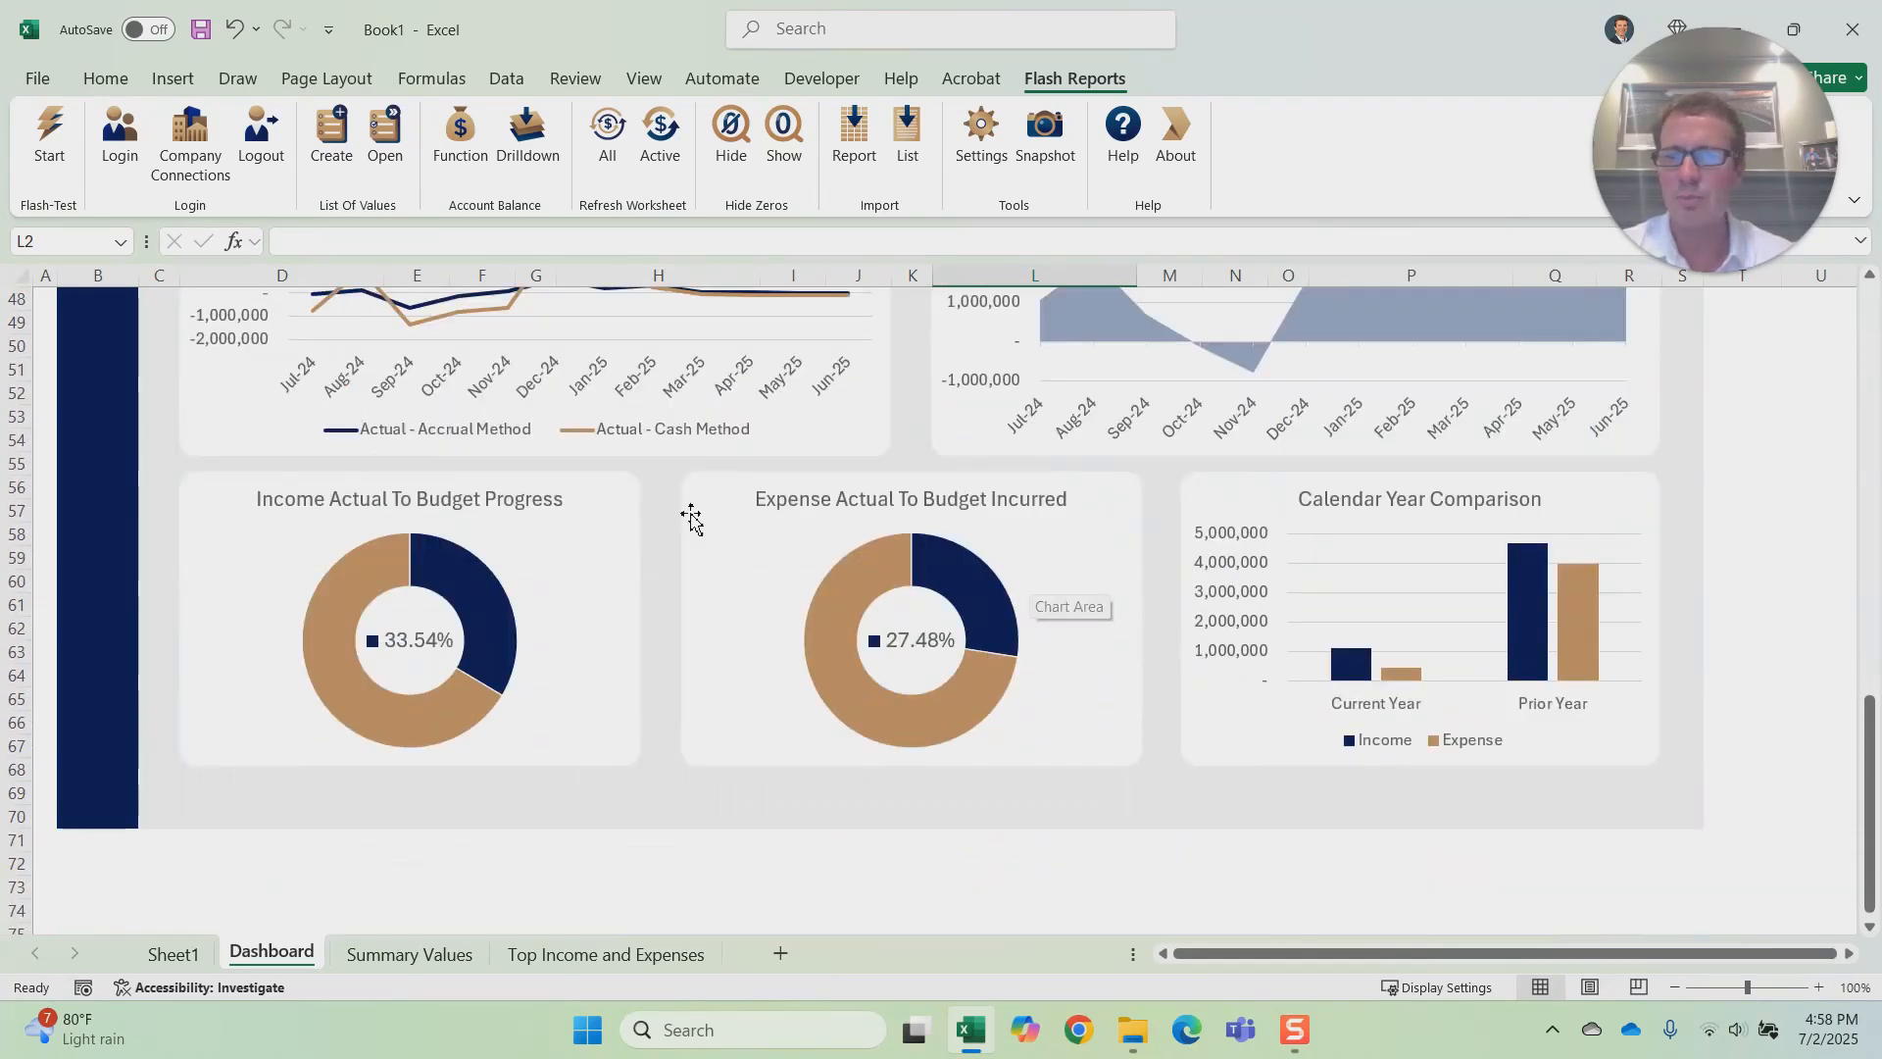
scroll(808, 628, up, 15)
scroll(843, 629, up, 1)
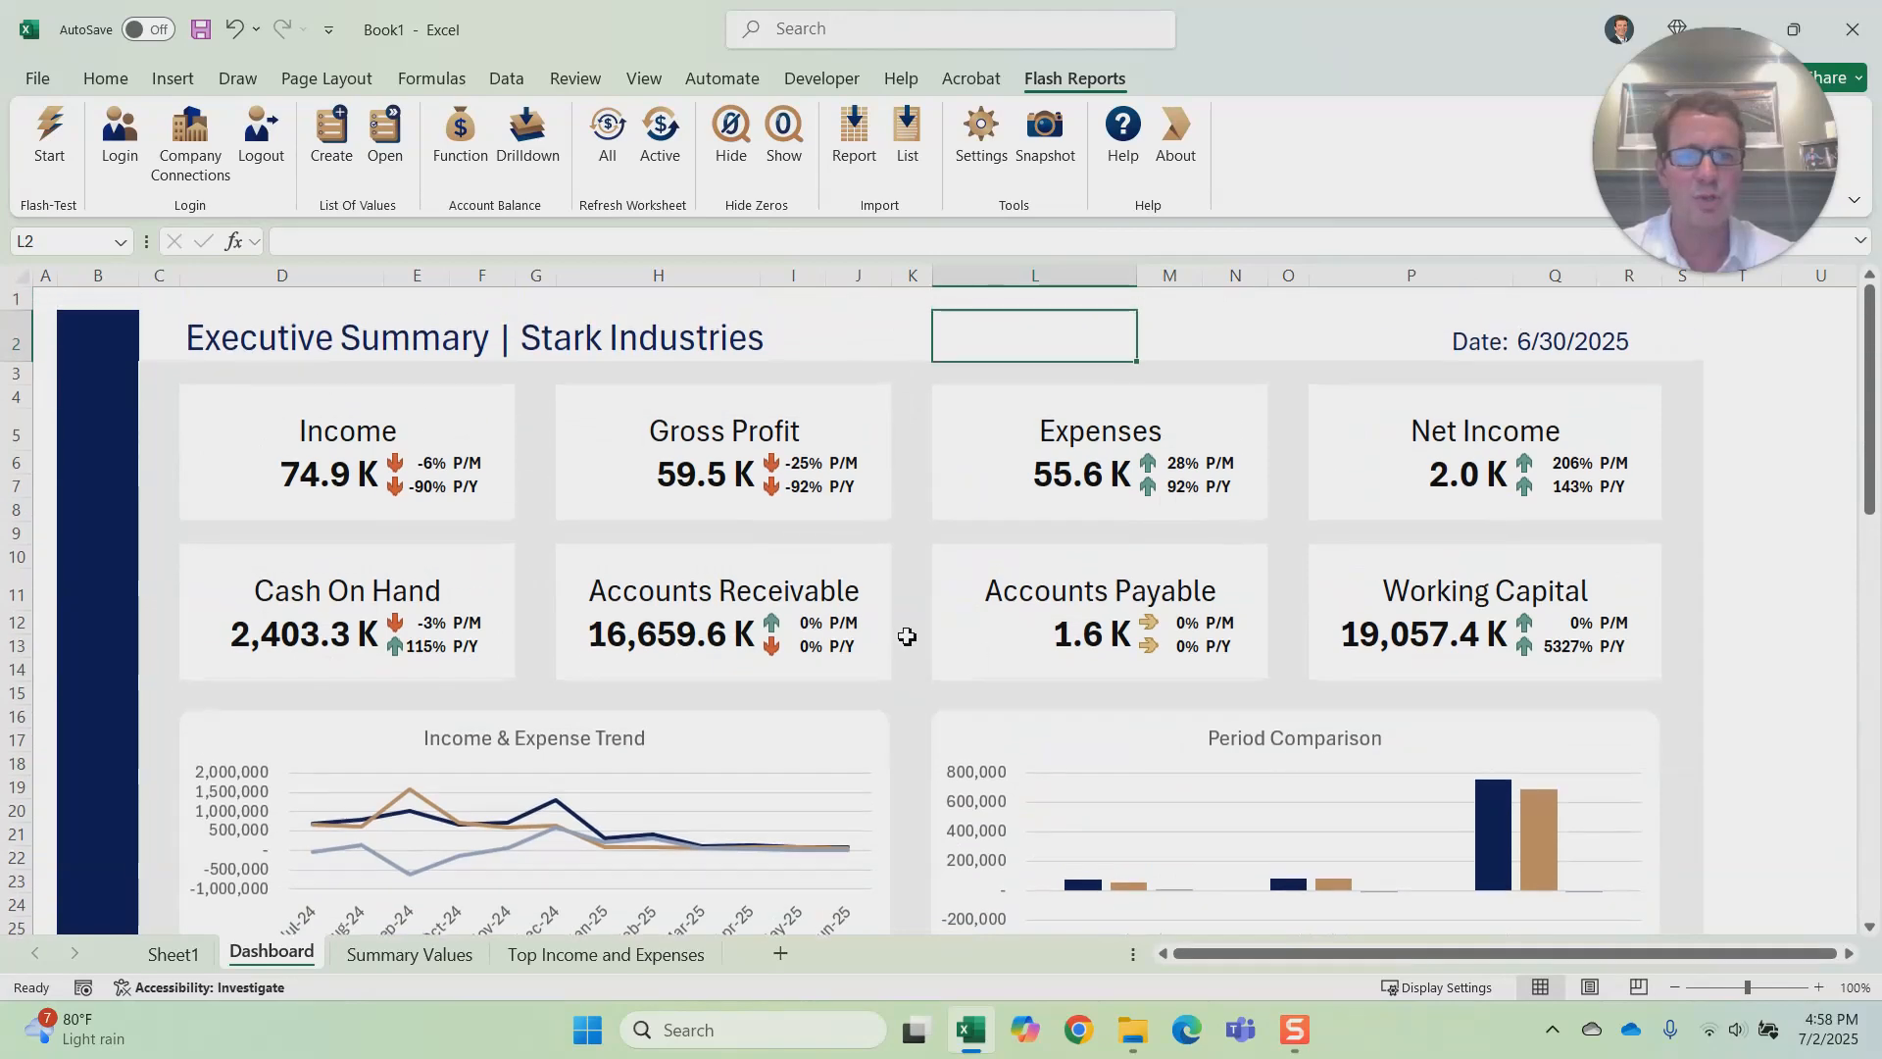
Step: Set the Executive Summary dashboard's date to 5/31/2025 and review the refreshed figures and charts
click(1554, 343)
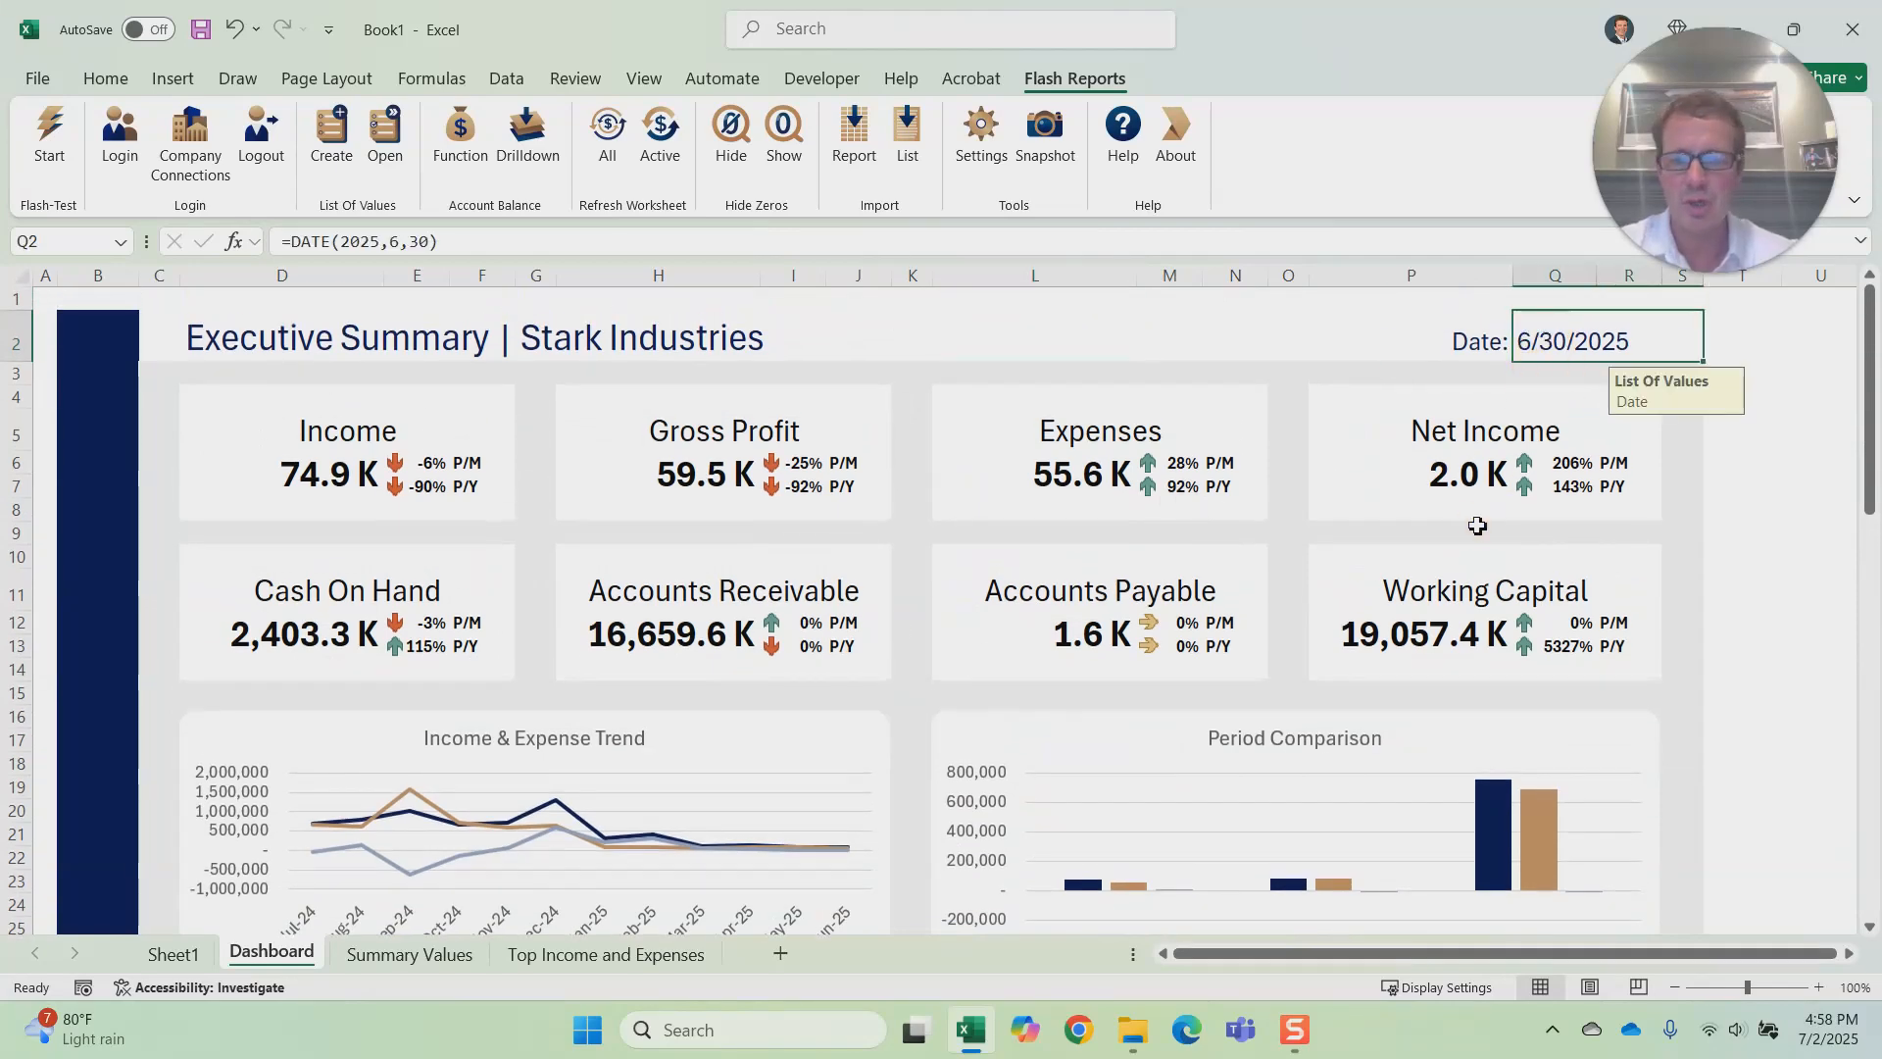
text(5/31/2025)
key(Return)
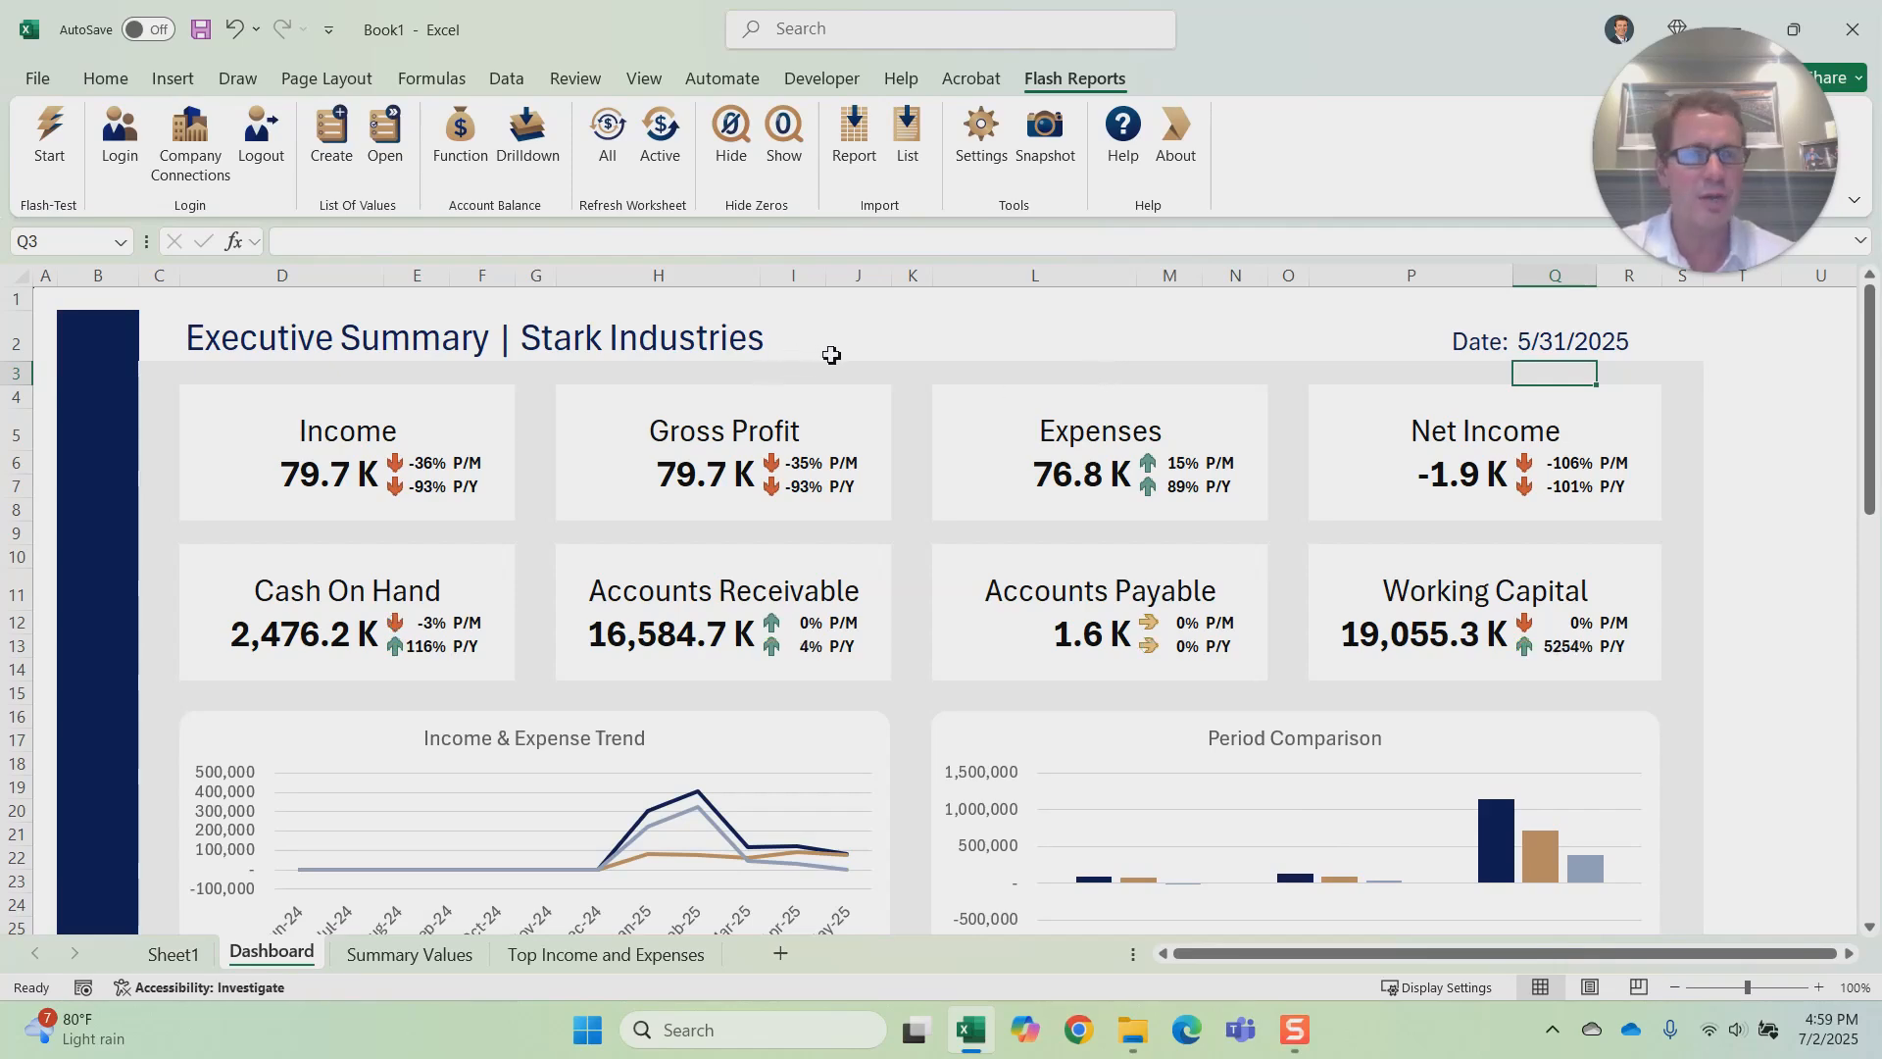
scroll(911, 508, down, 5)
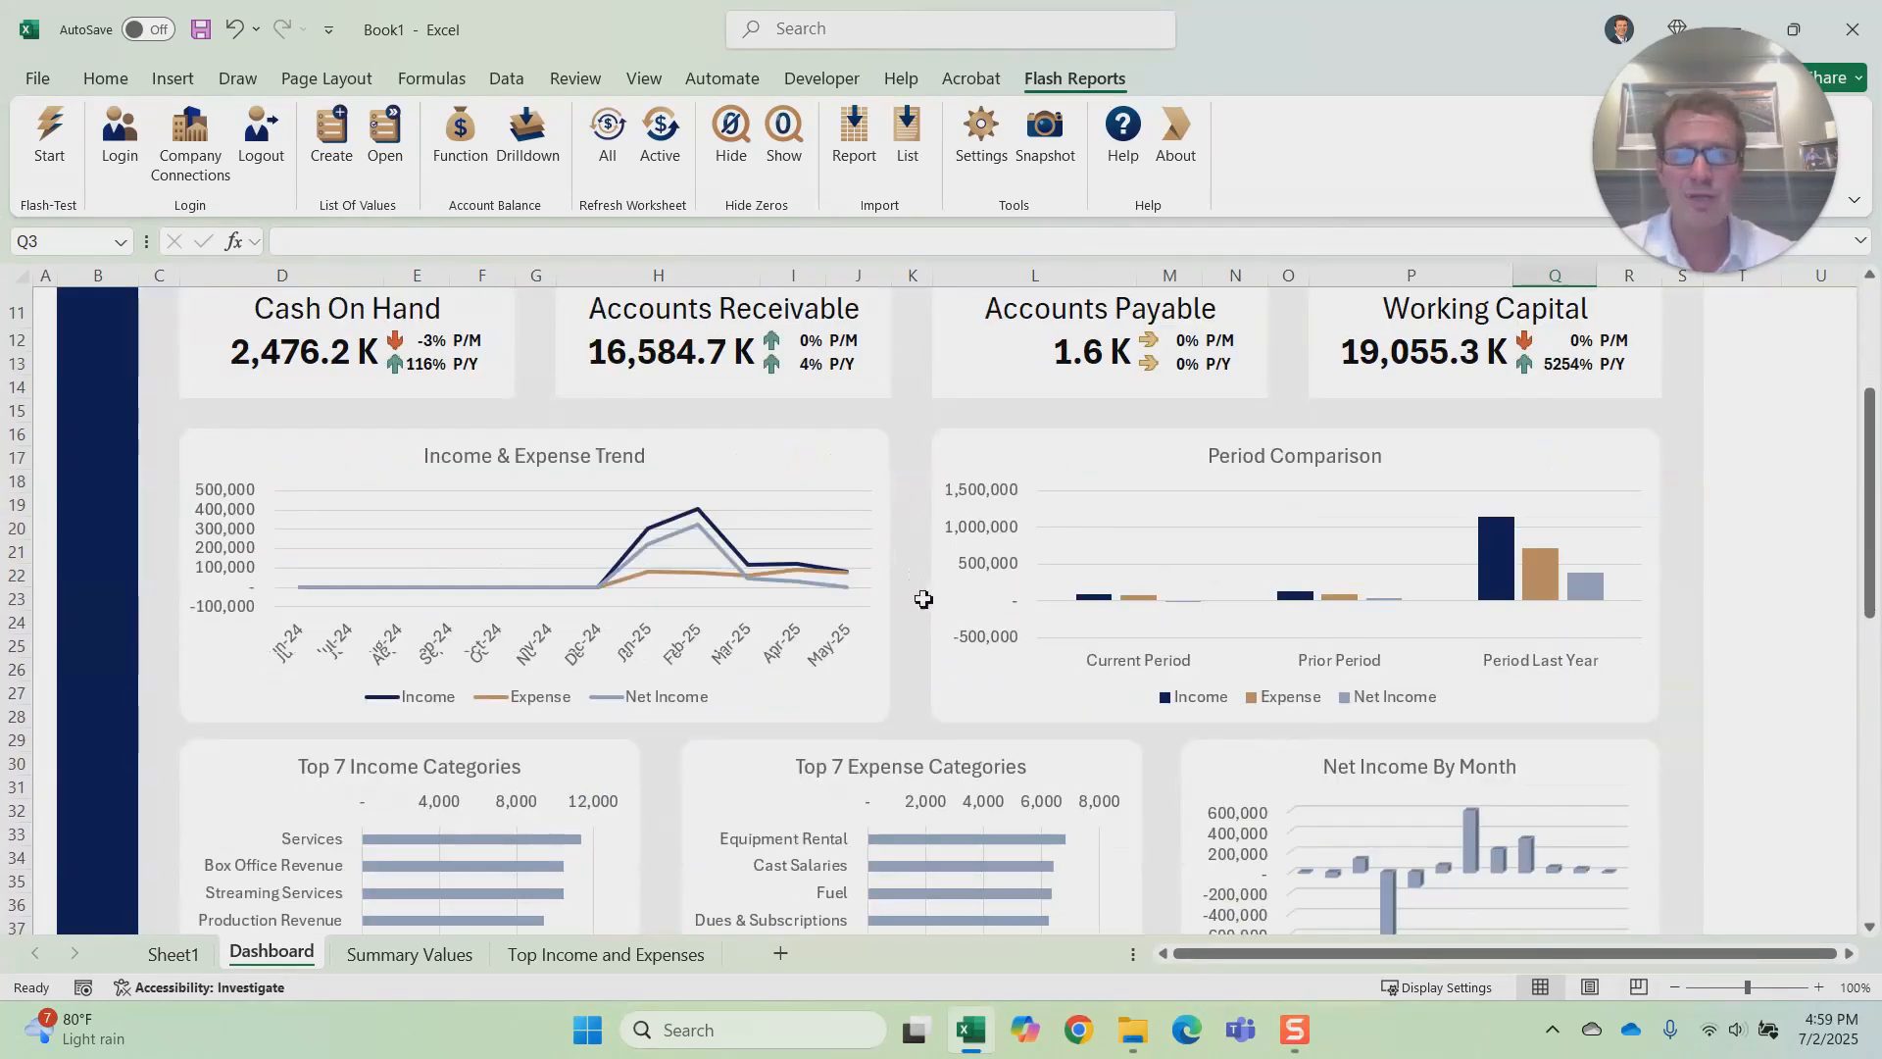
Step: Import the Quick Start Profit And Loss report for Stark Industries for Last Month
scroll(923, 637, up, 5)
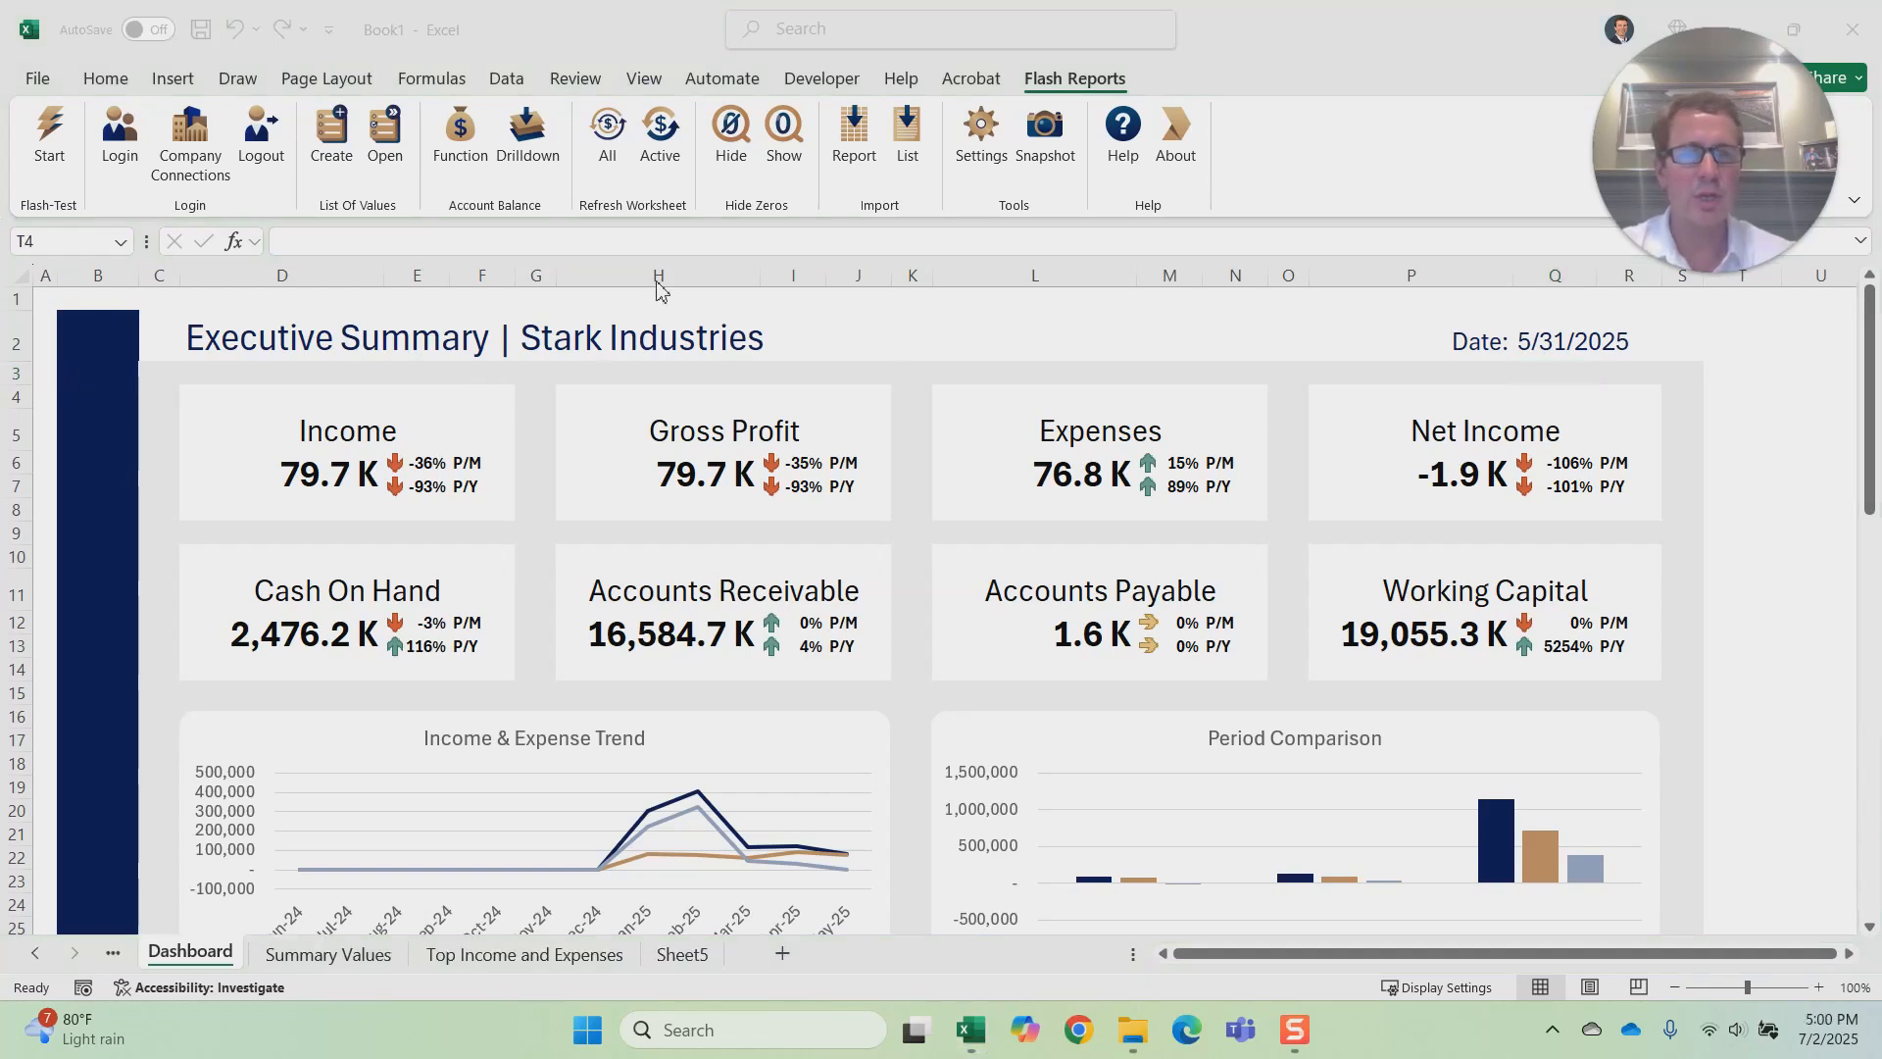
click(851, 137)
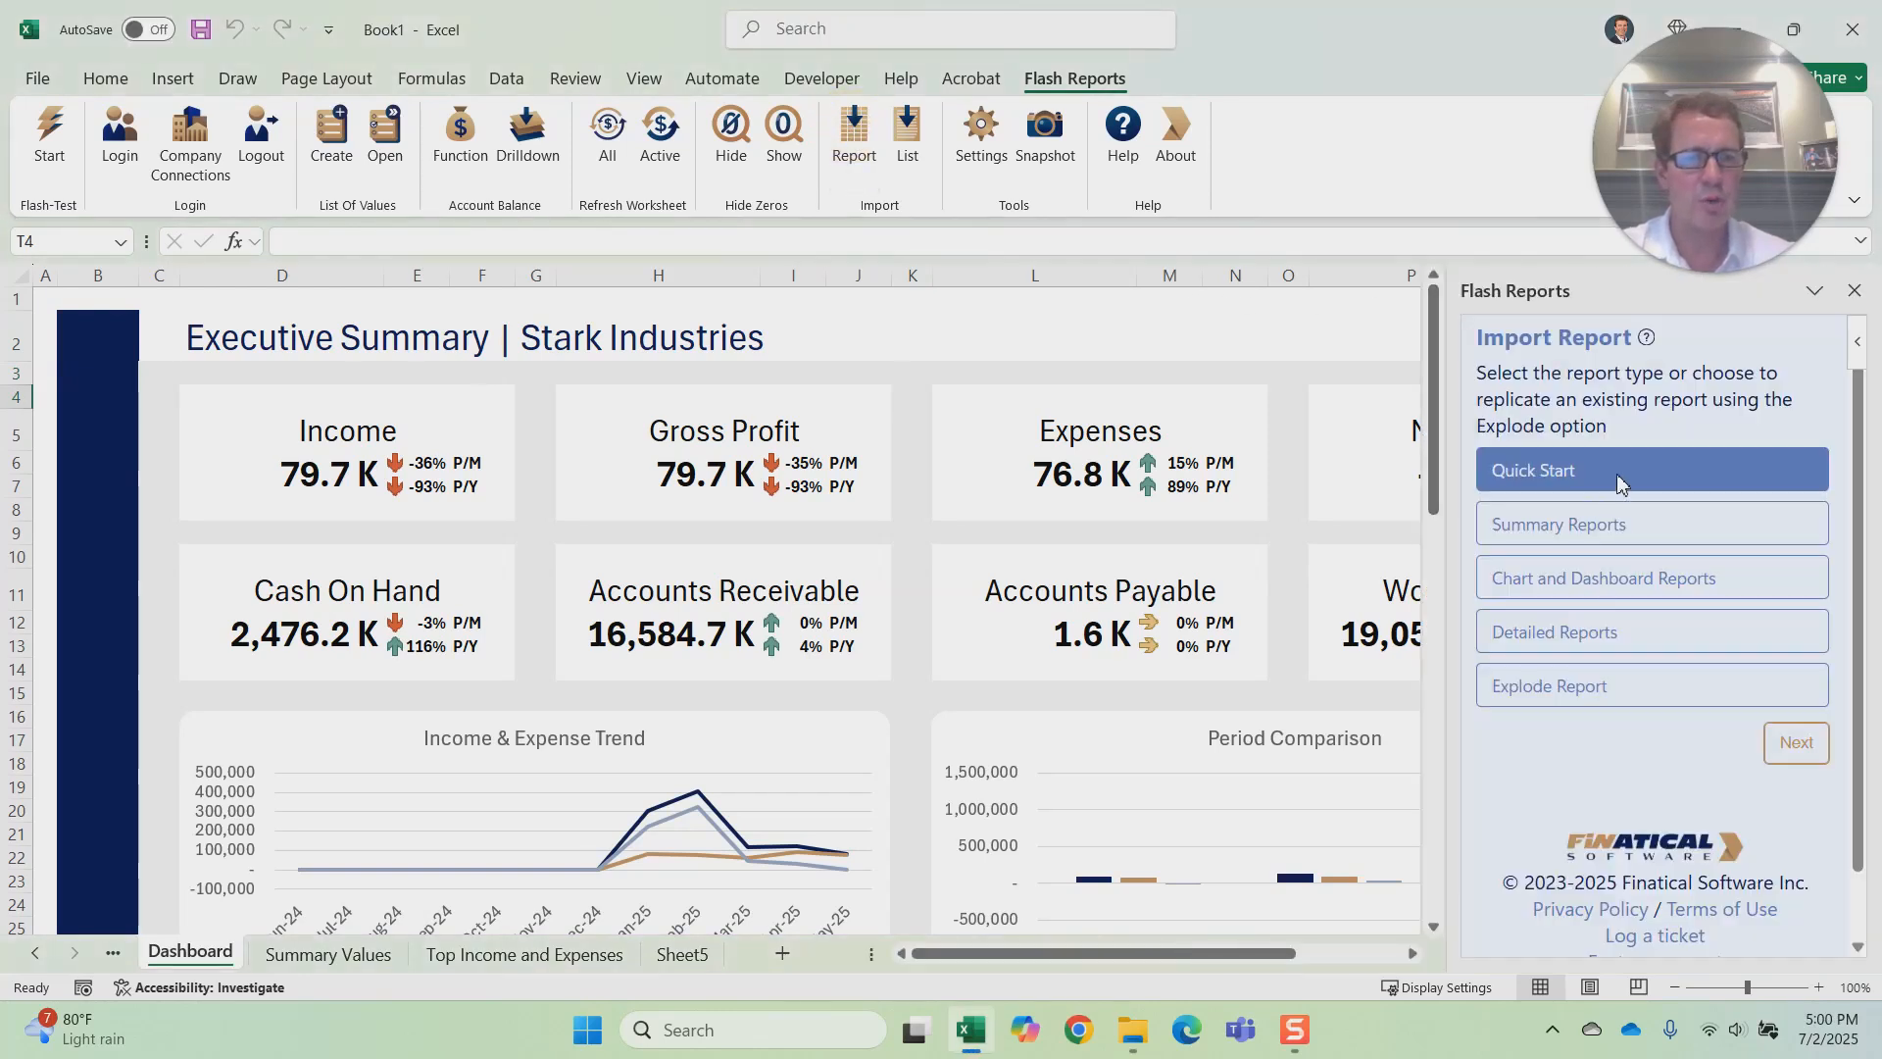
click(1796, 742)
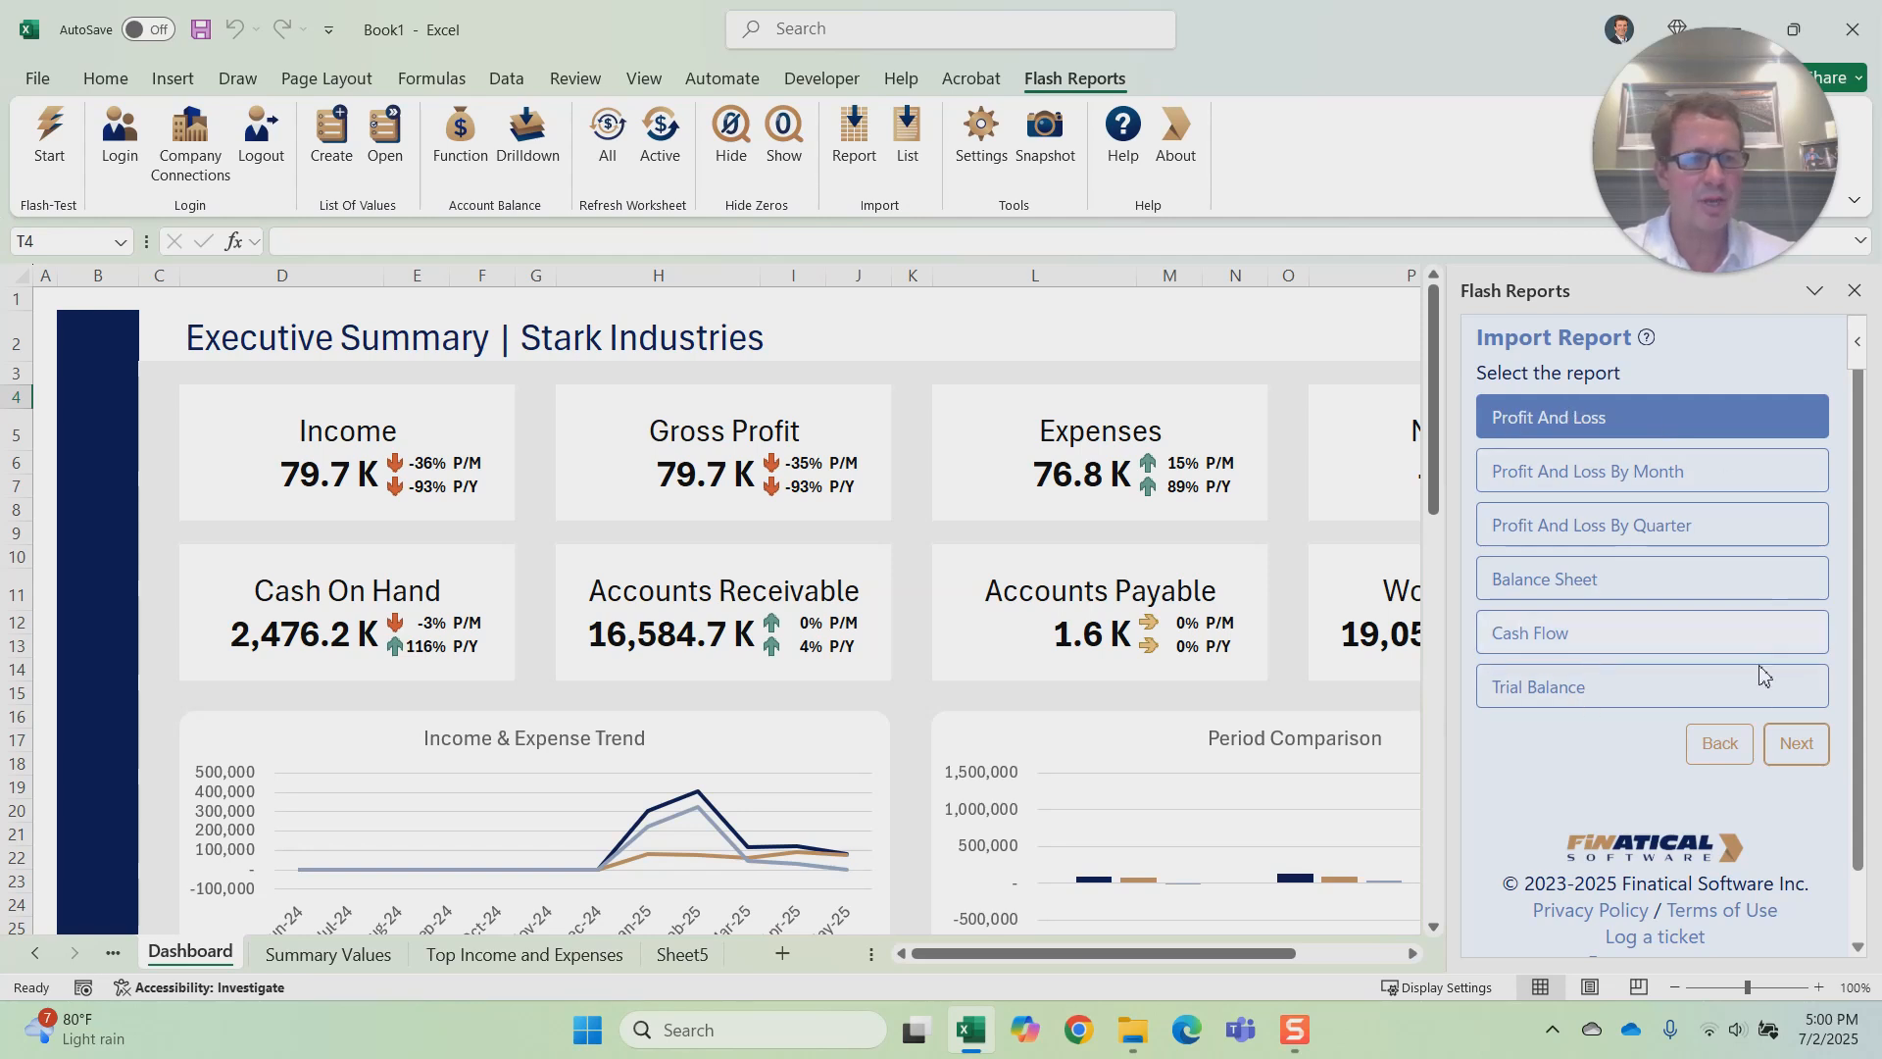
click(1796, 745)
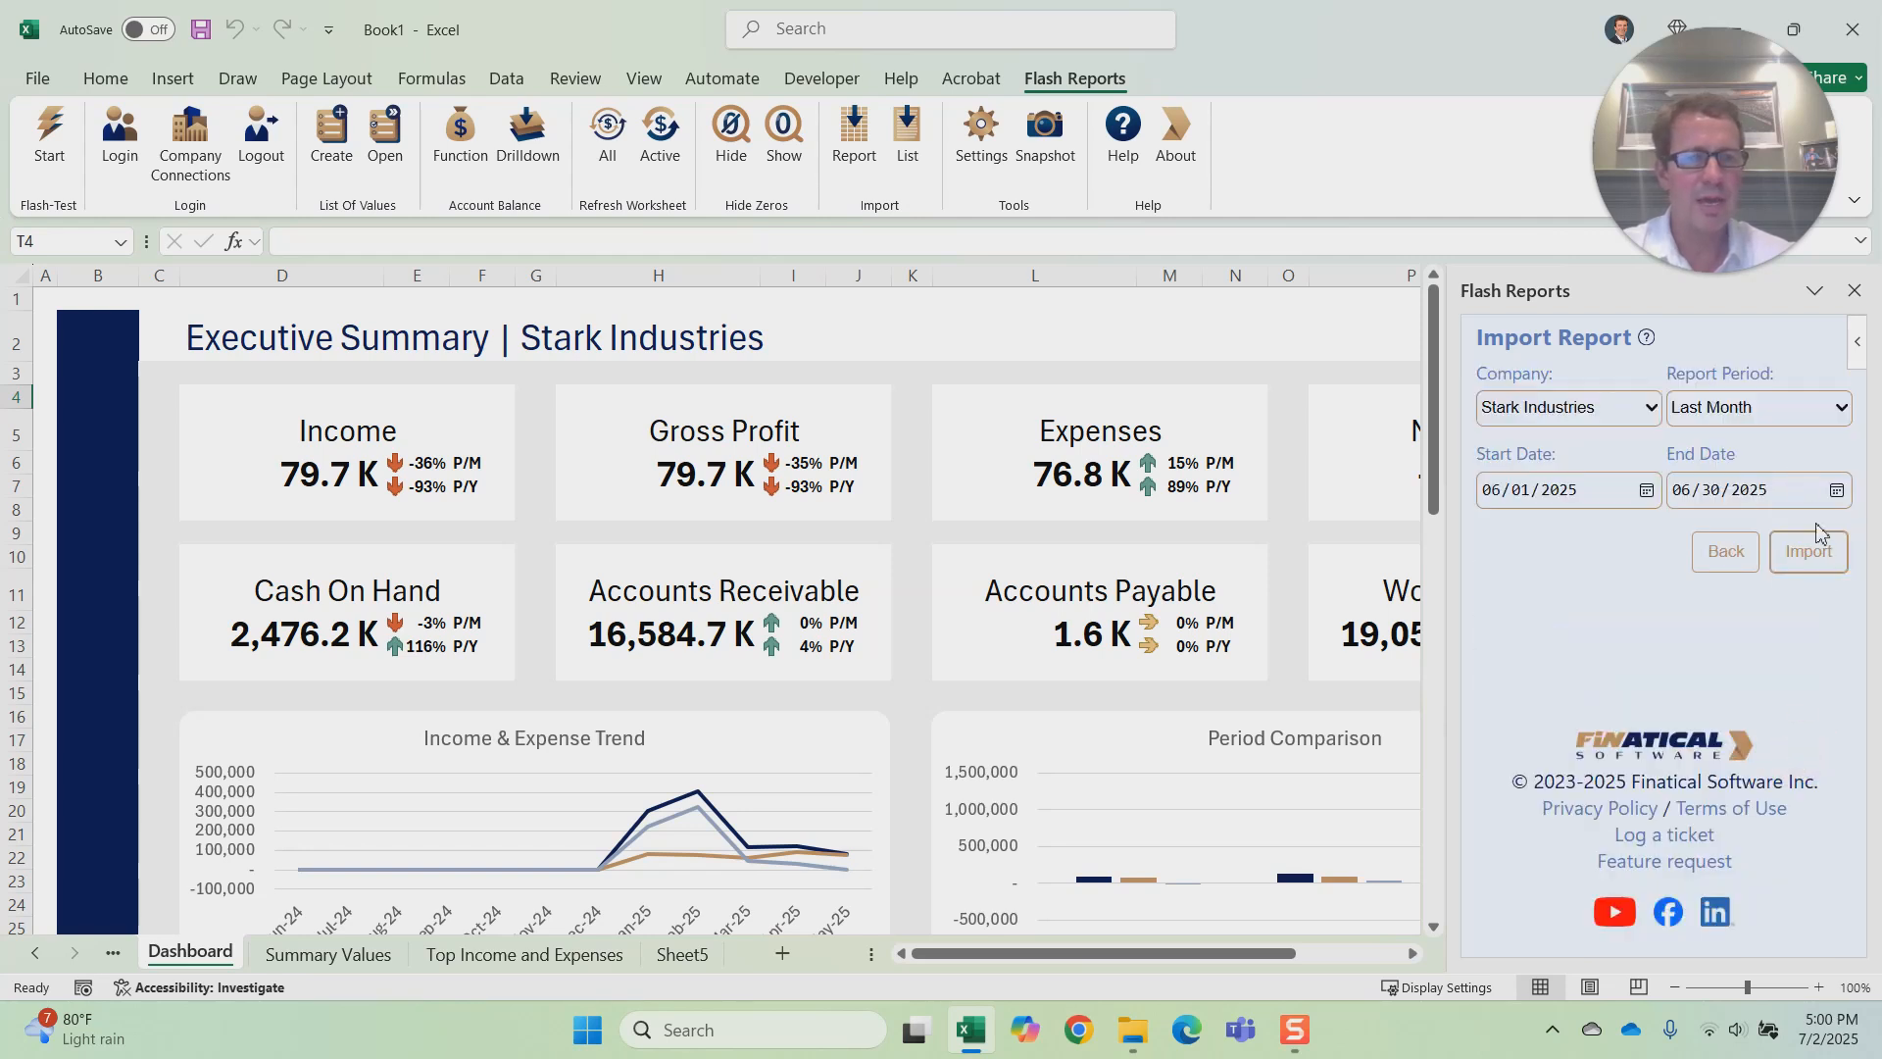
click(1821, 553)
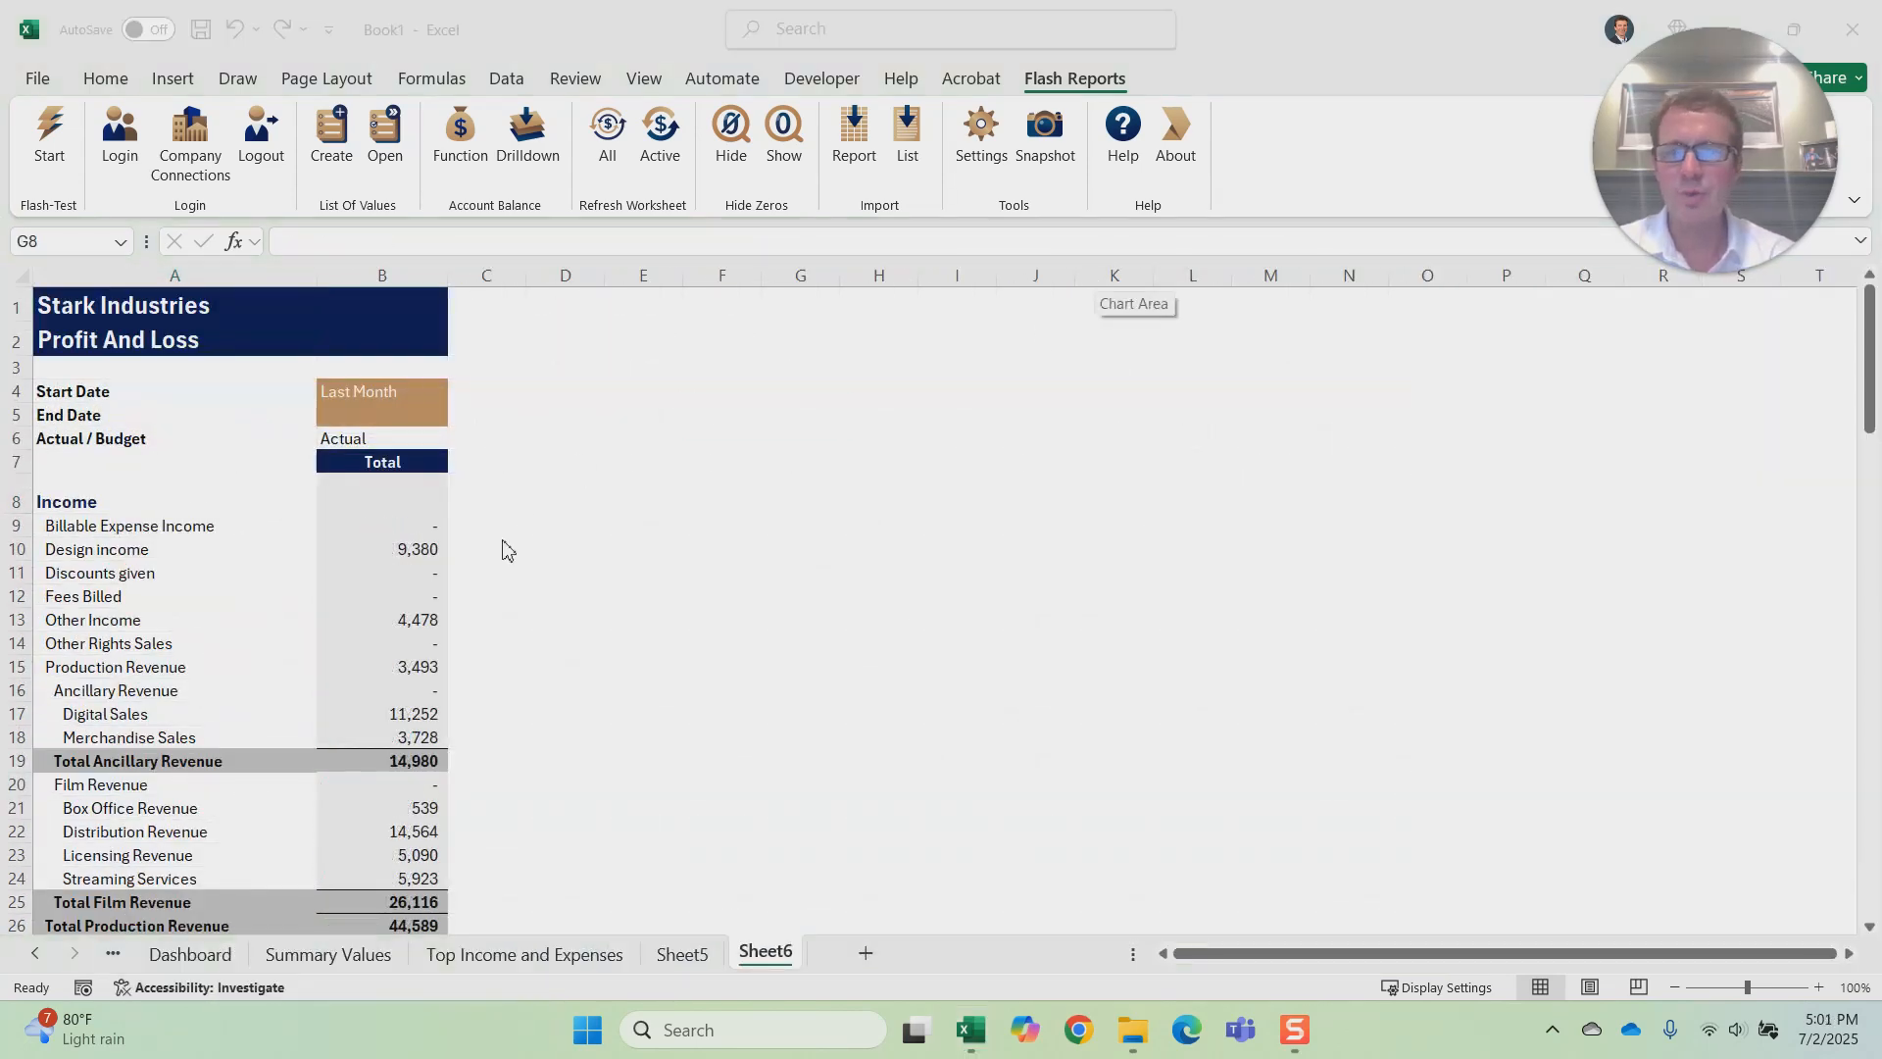
Step: Open the Design income account balance formula in B10 and display its function arguments
click(409, 547)
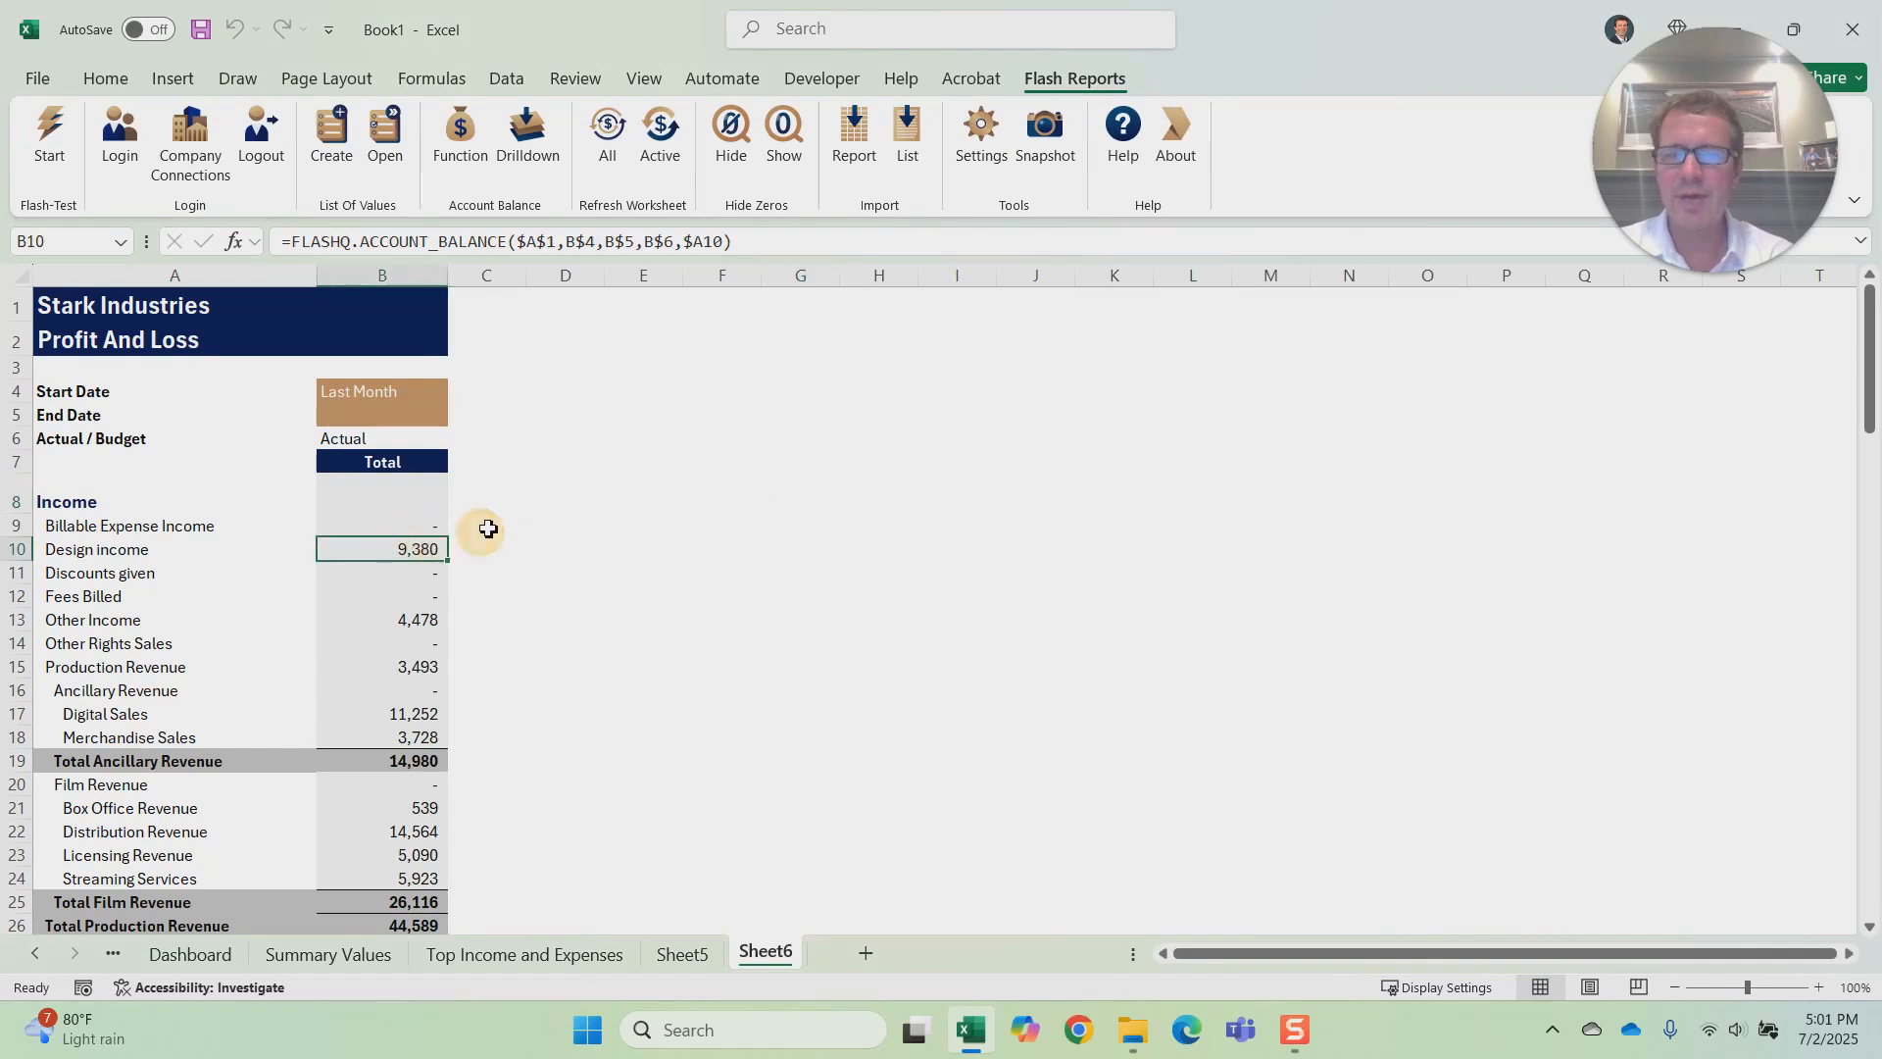
click(577, 241)
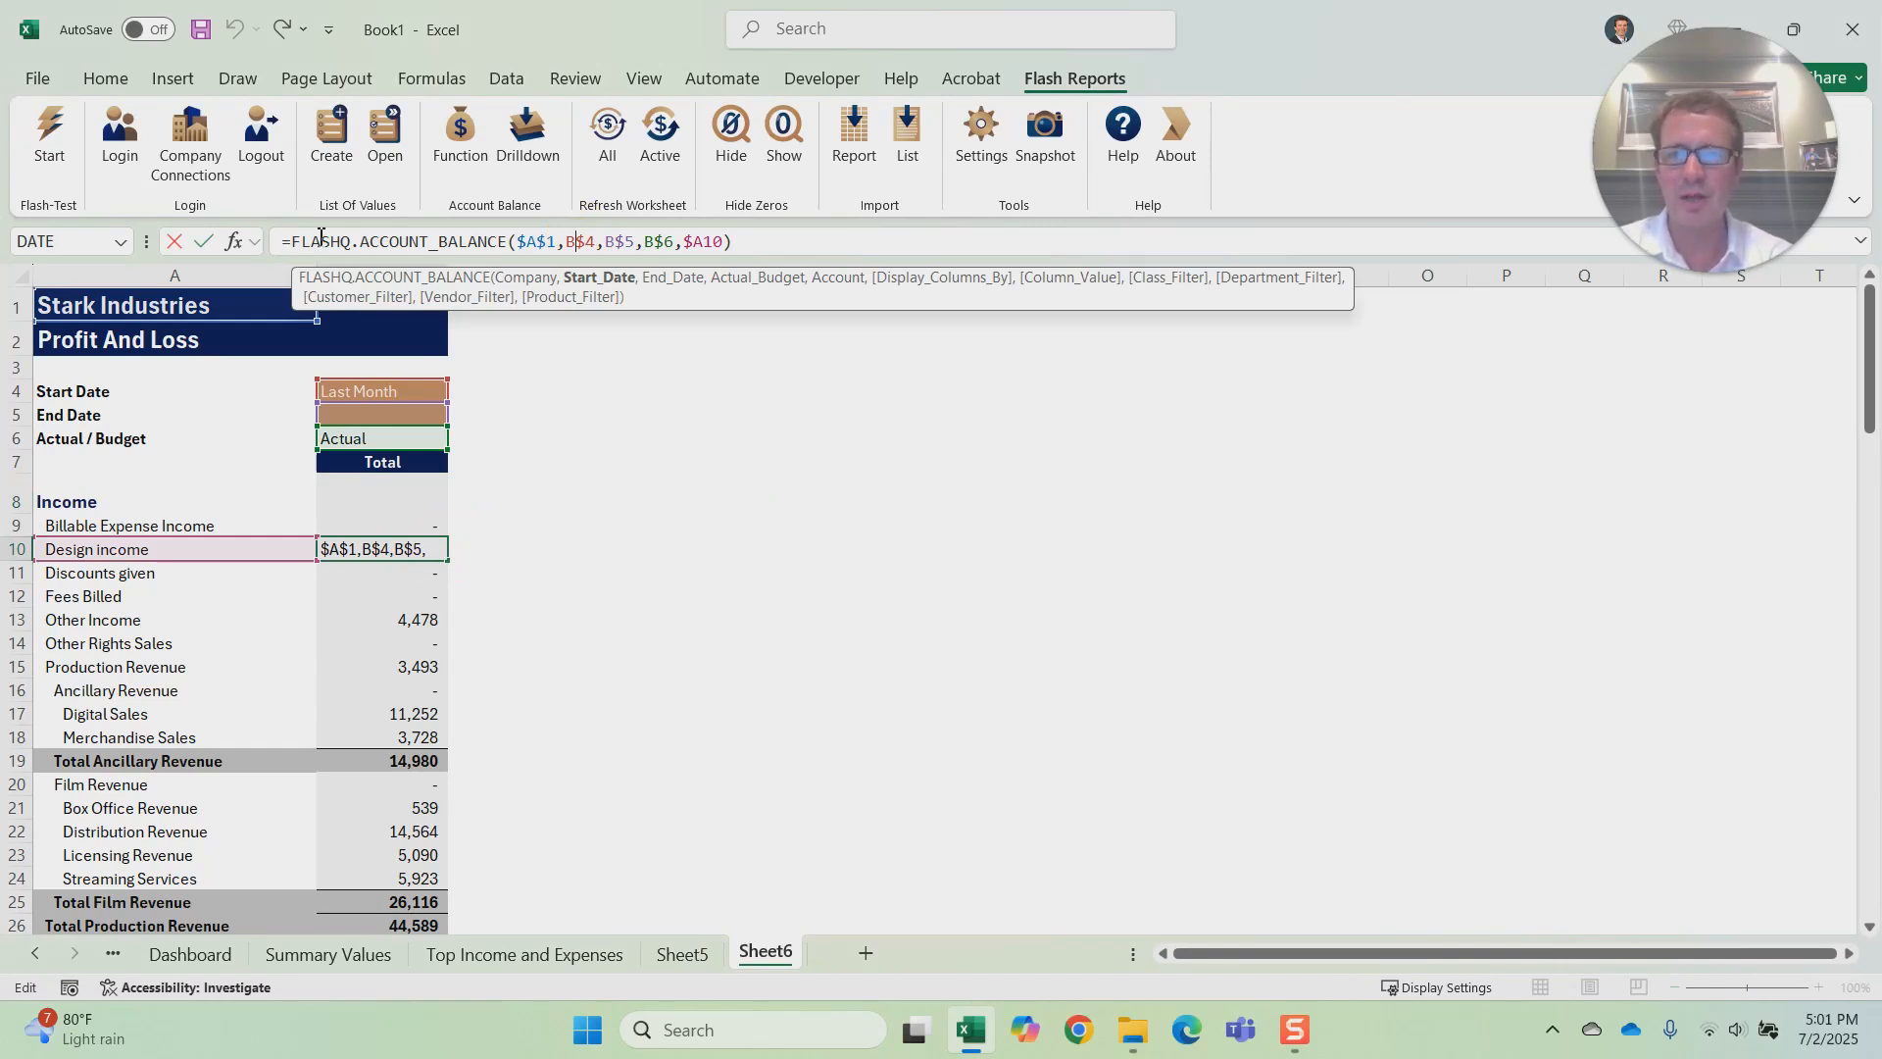
mouse_move(860, 355)
mouse_down()
mouse_move(868, 341)
mouse_move(840, 342)
mouse_up()
click(719, 413)
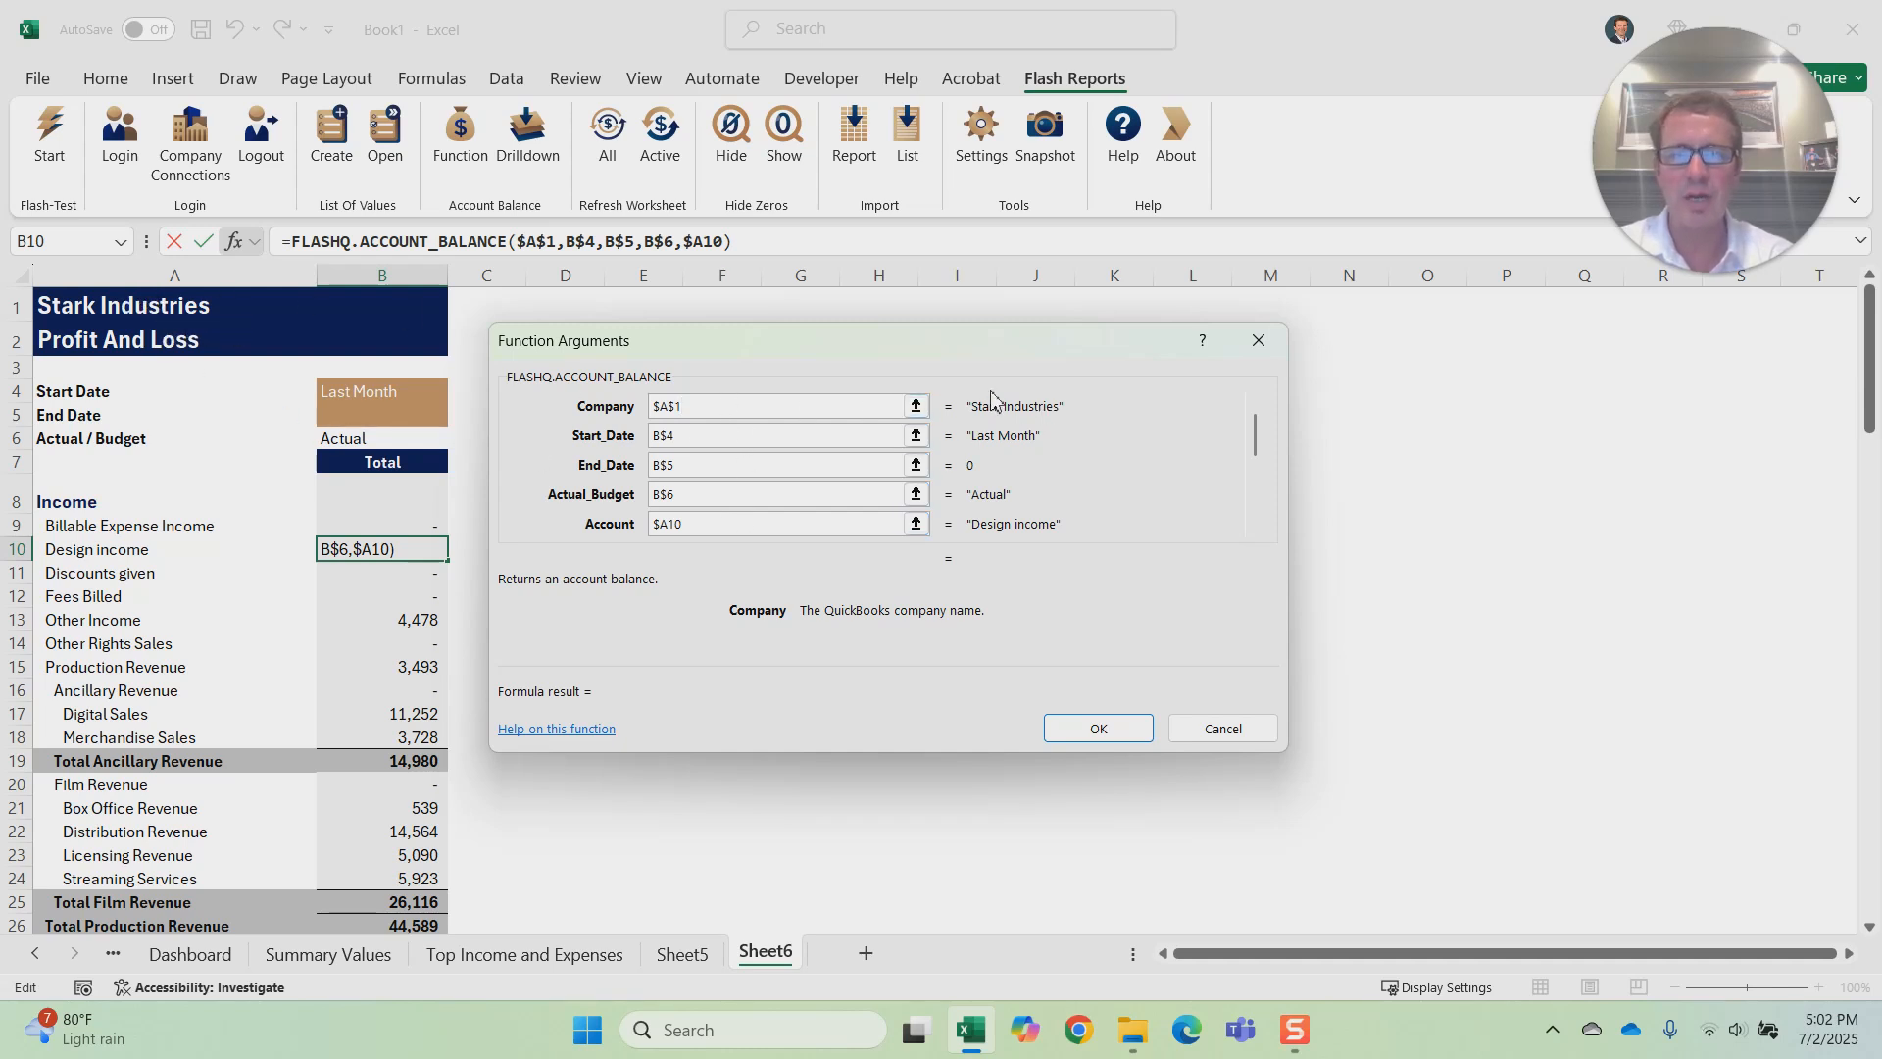
Step: Examine the balance function's arguments from the start date through the optional customer filter, and close the argument view
click(693, 437)
double_click(715, 463)
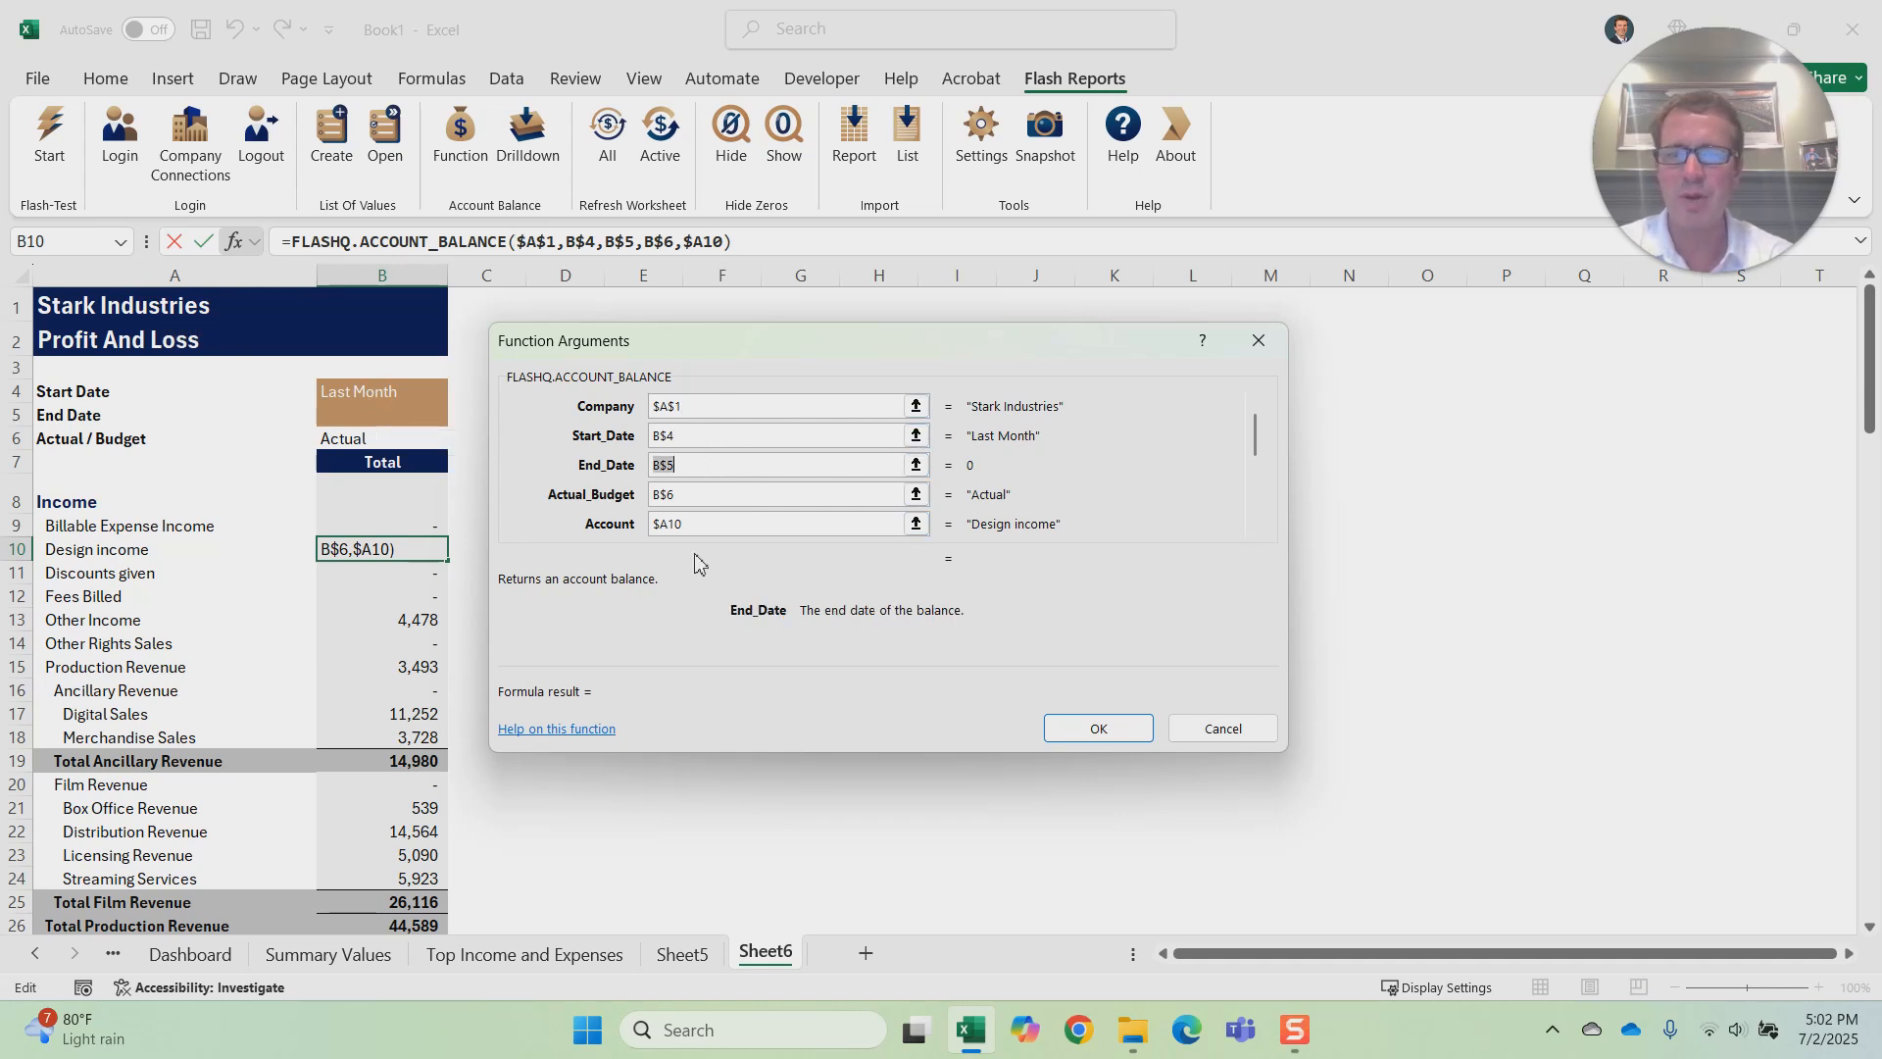
key(Tab)
key(Tab)
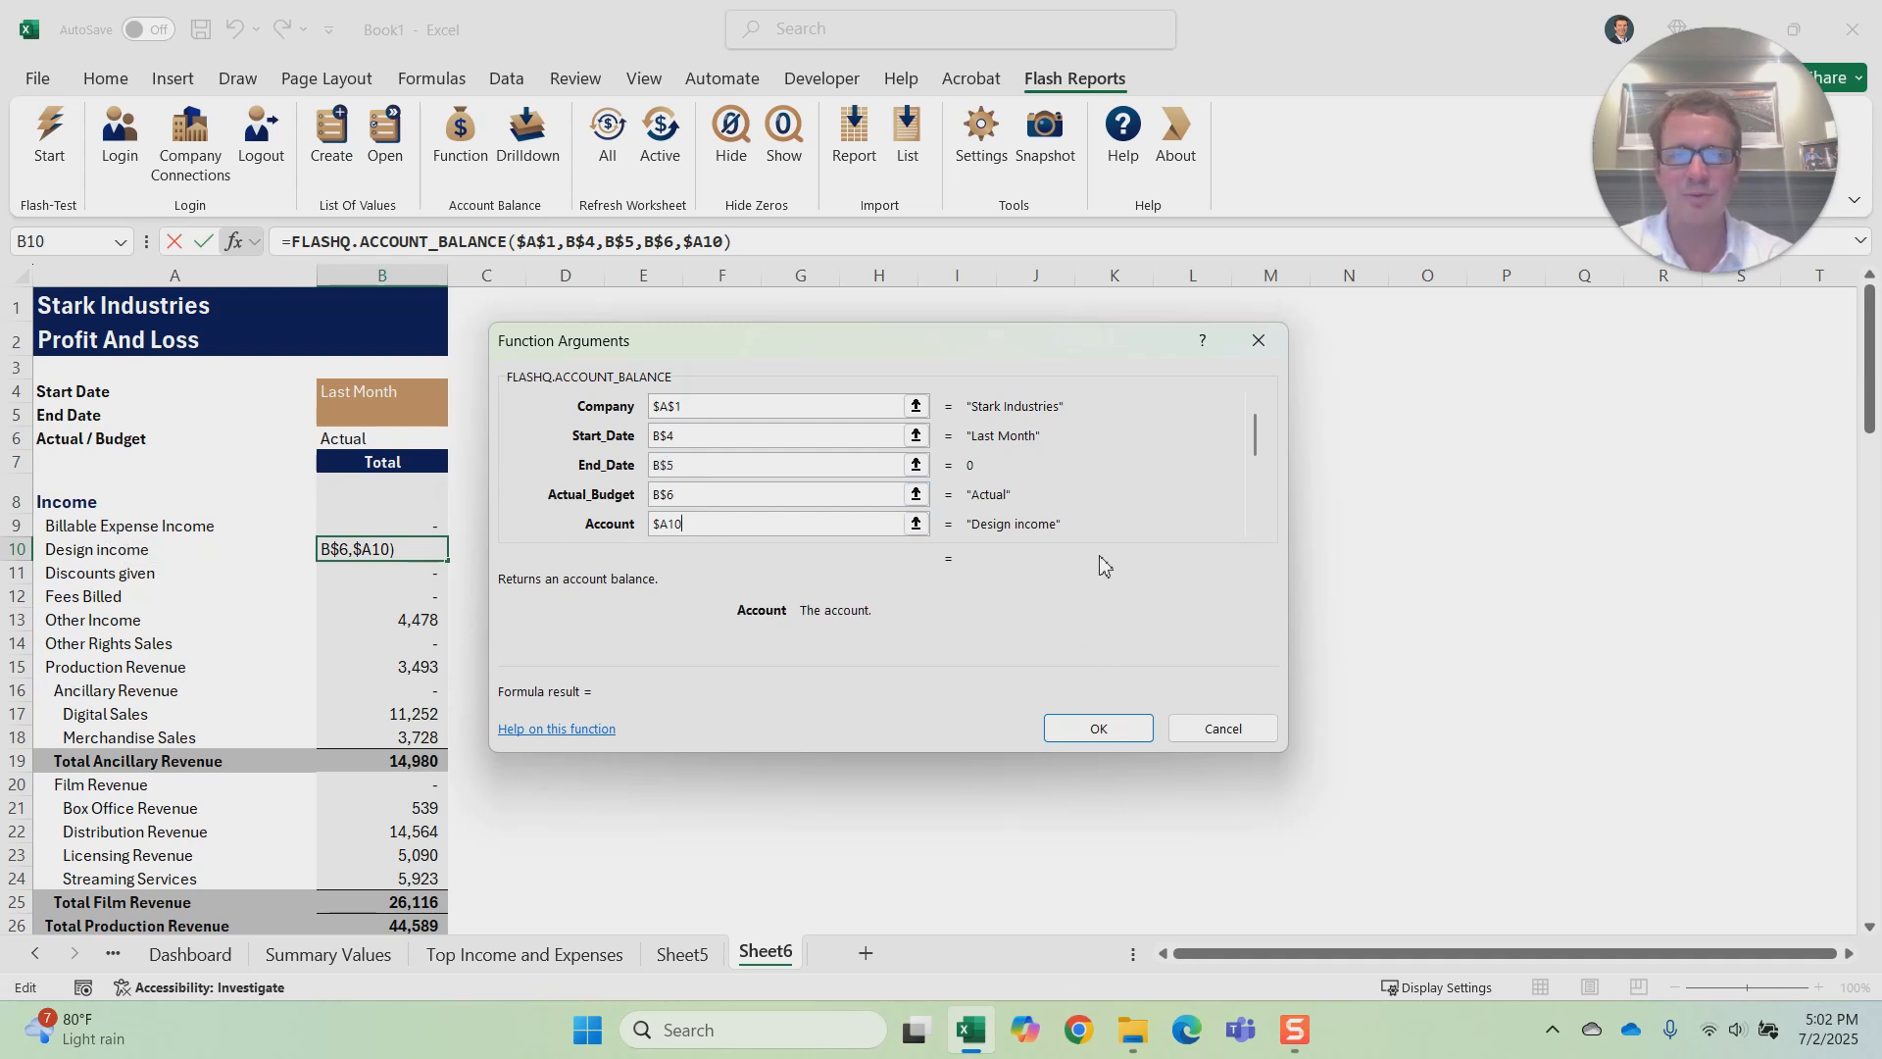
key(Tab)
key(Tab)
key(Tab)
key(Tab)
key(Tab)
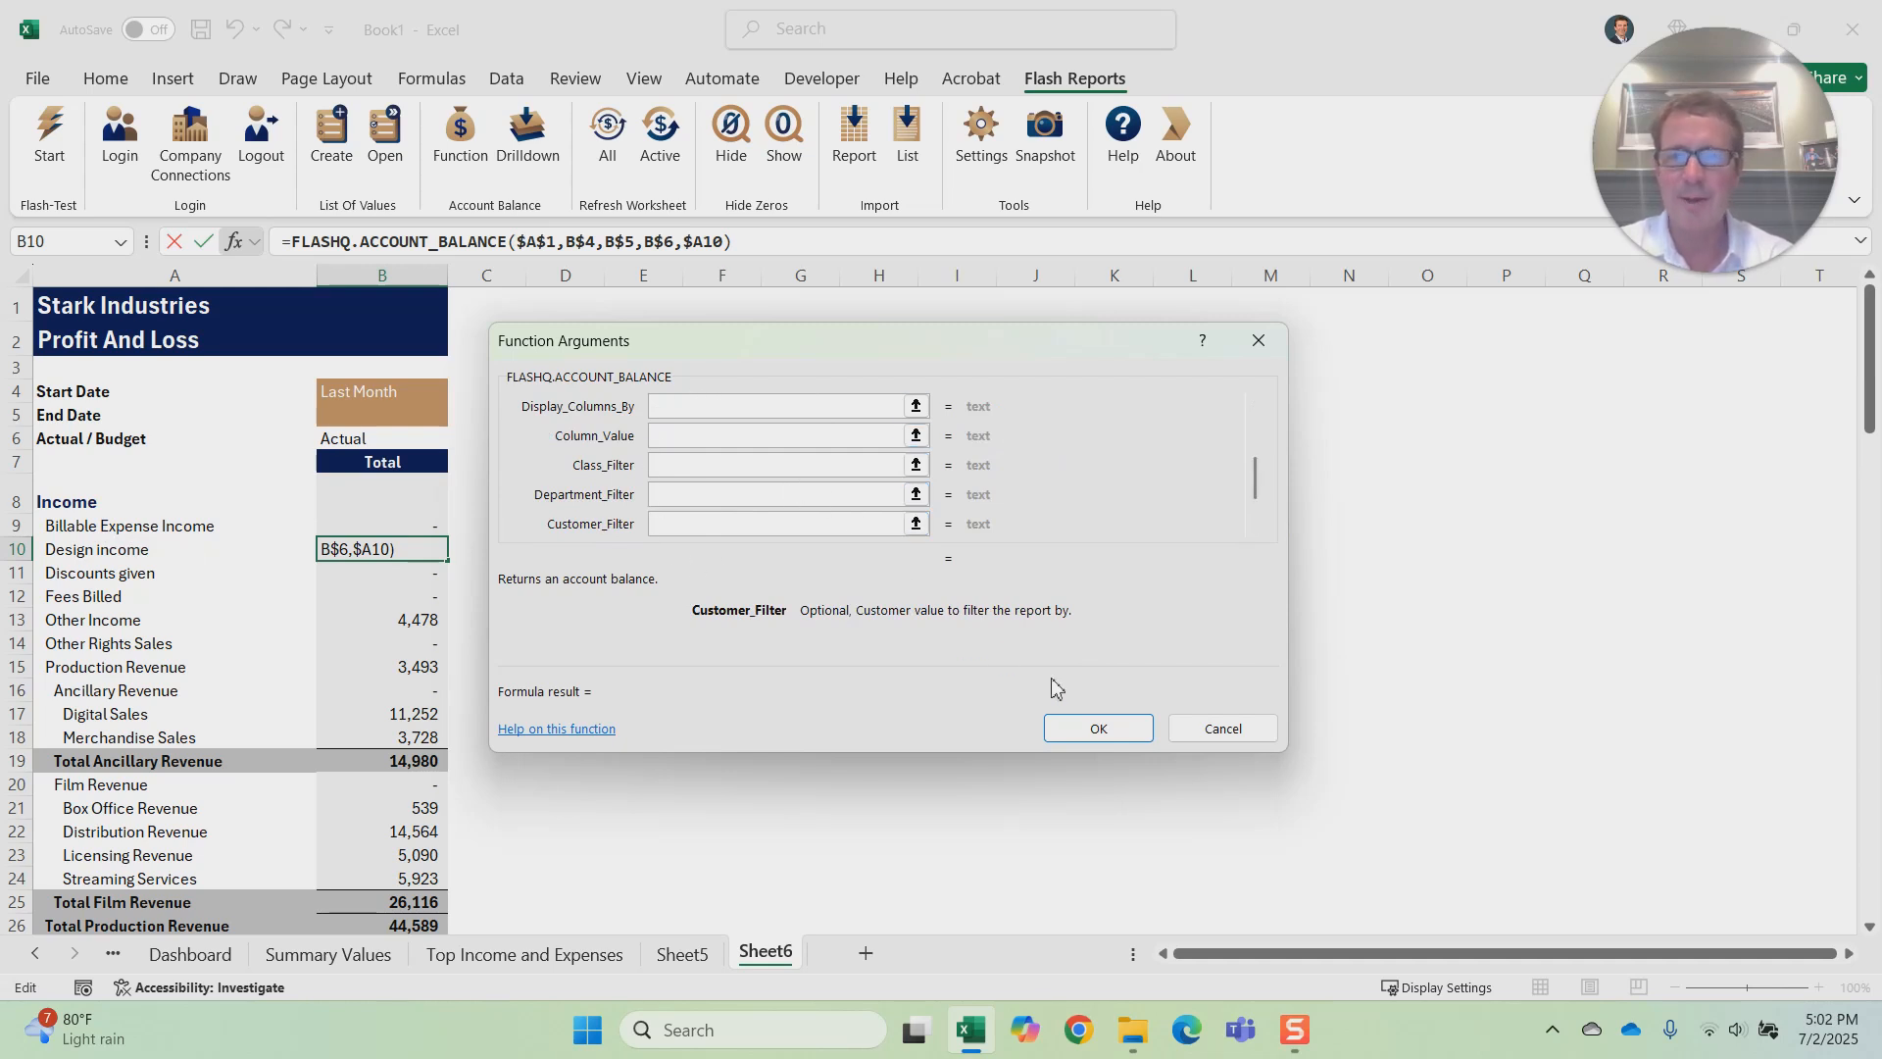
click(1108, 722)
click(1107, 722)
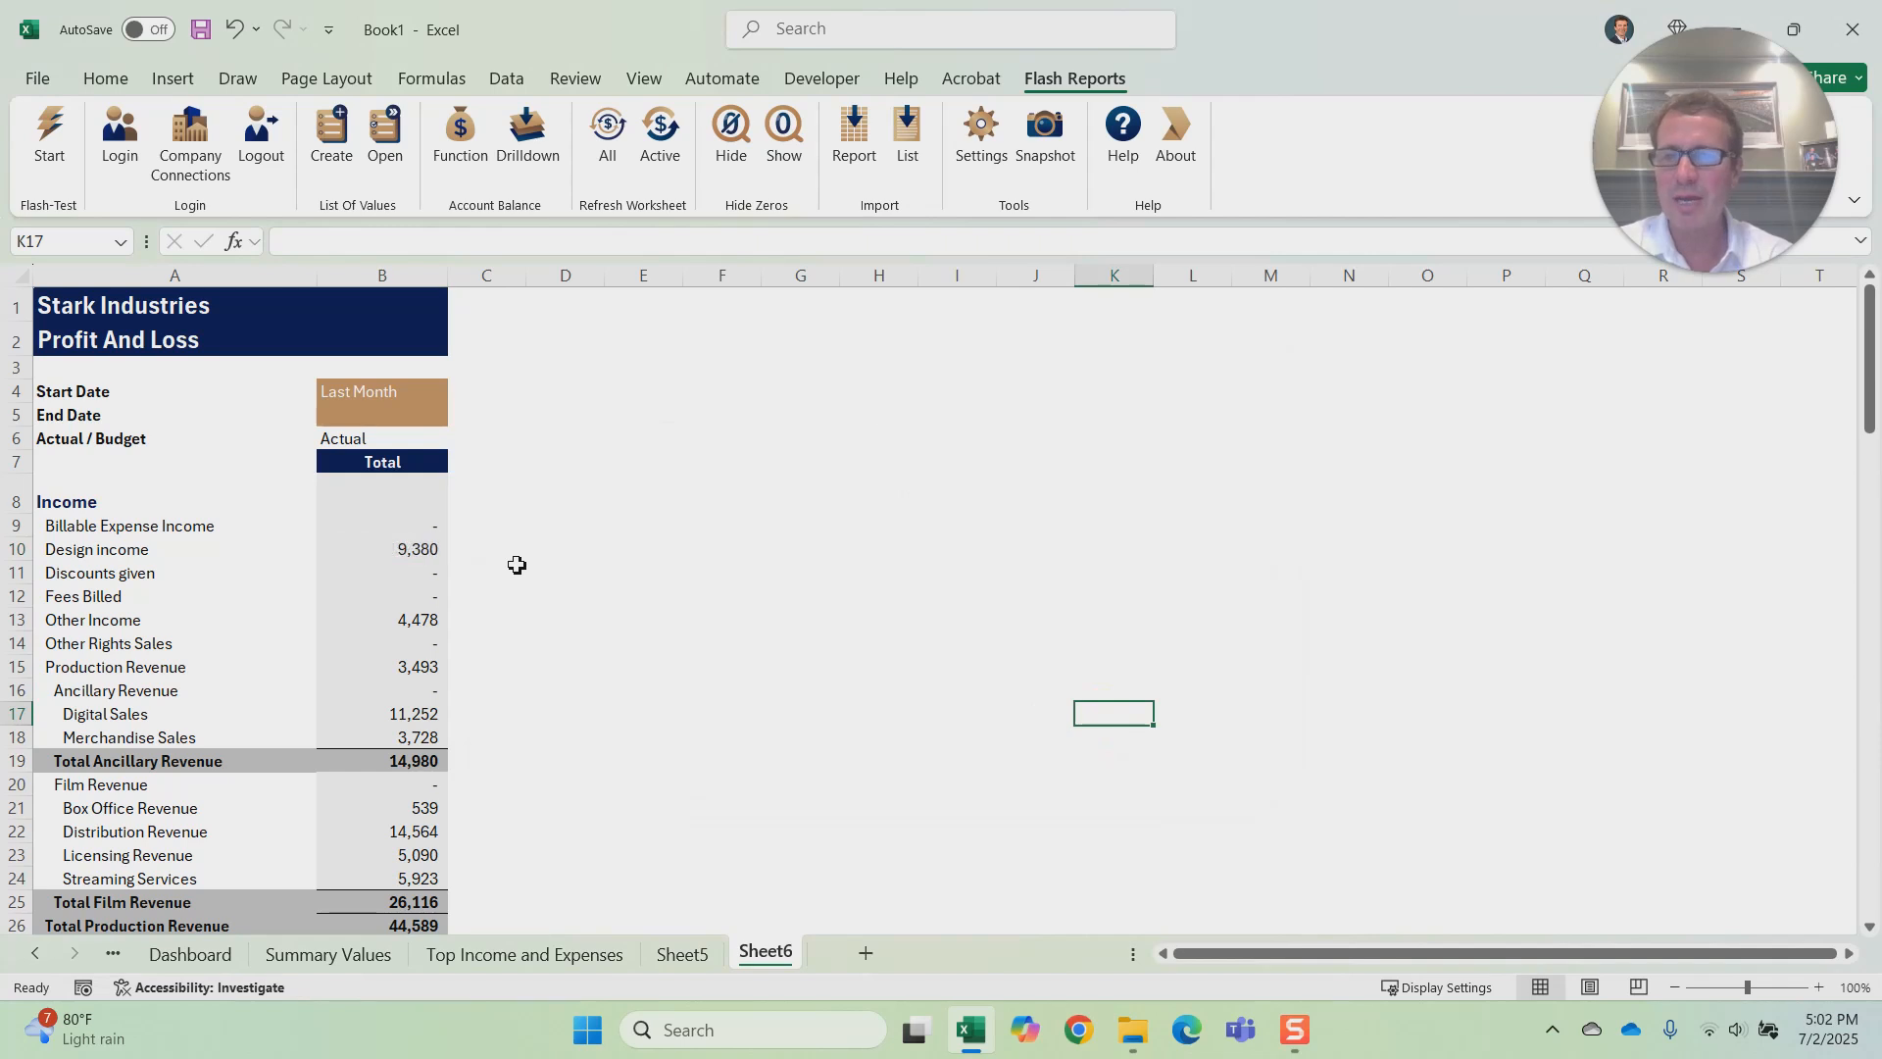
Step: Check which cells the Design income balance formula in B10 references
click(413, 552)
click(584, 240)
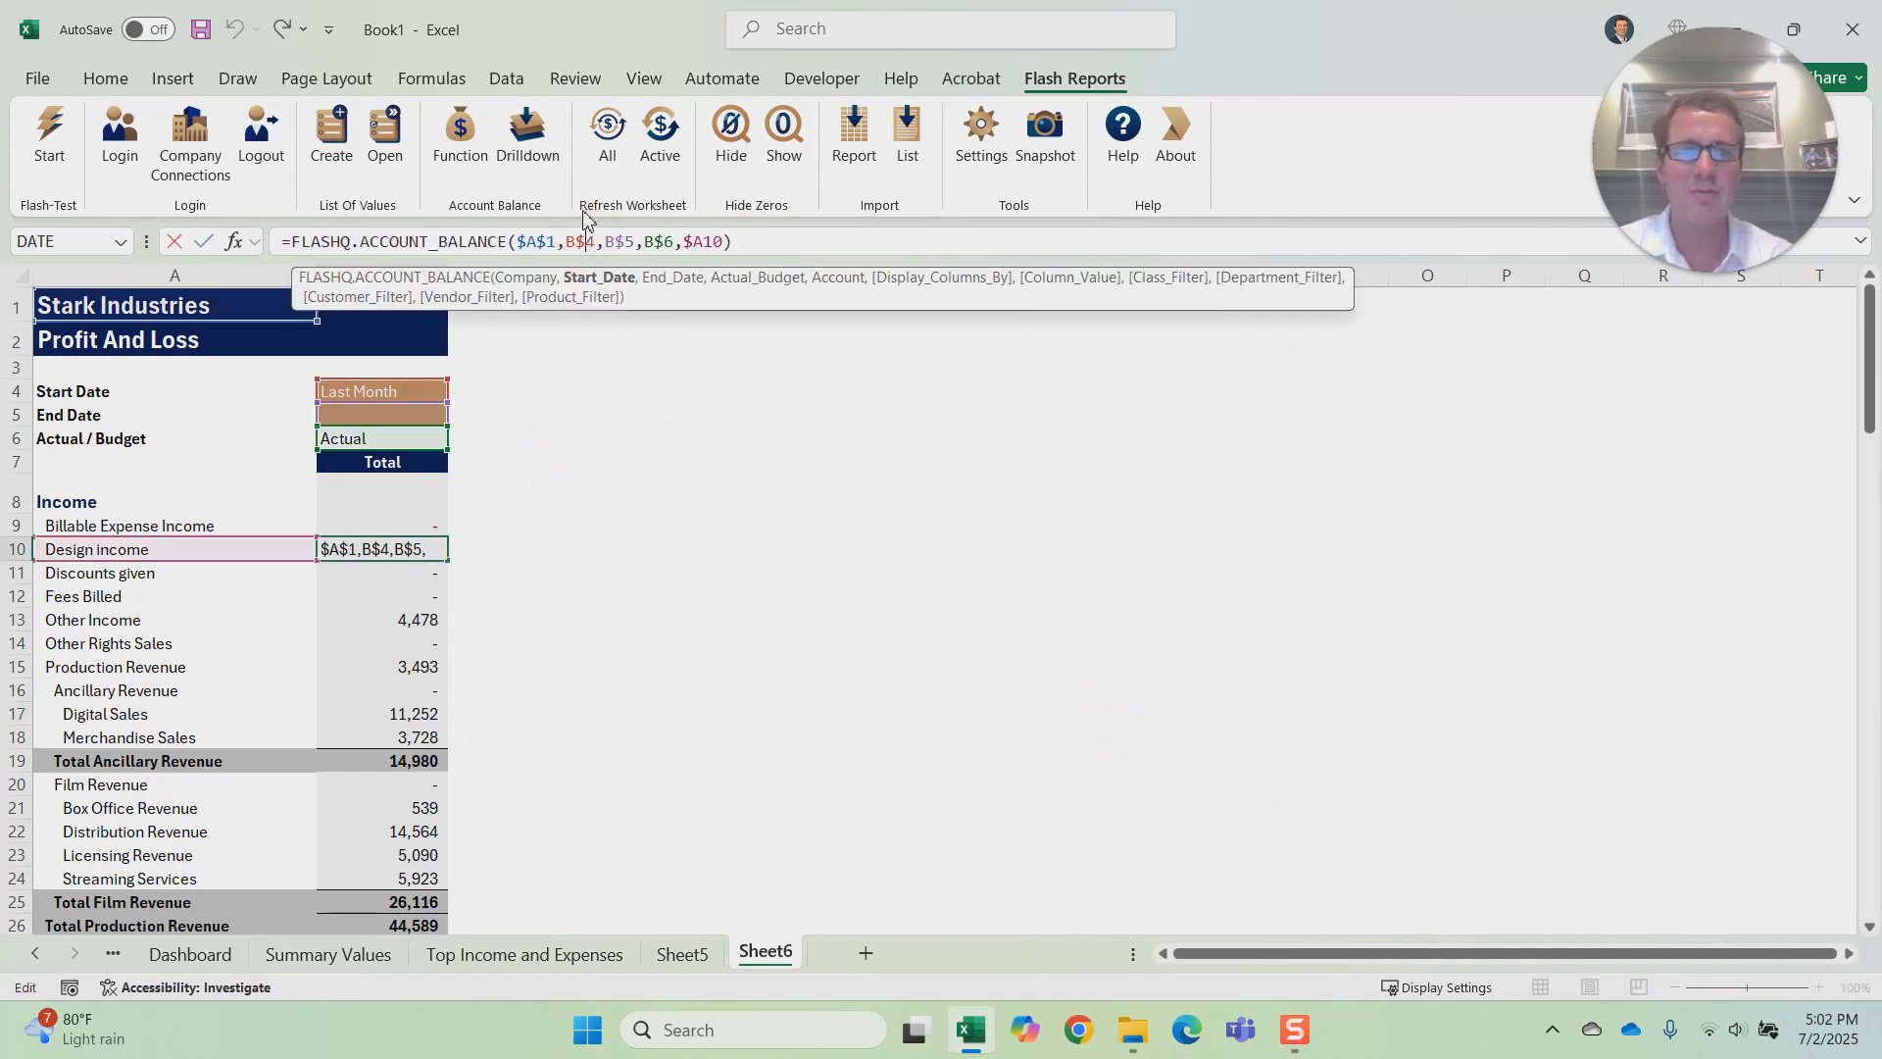
key(Return)
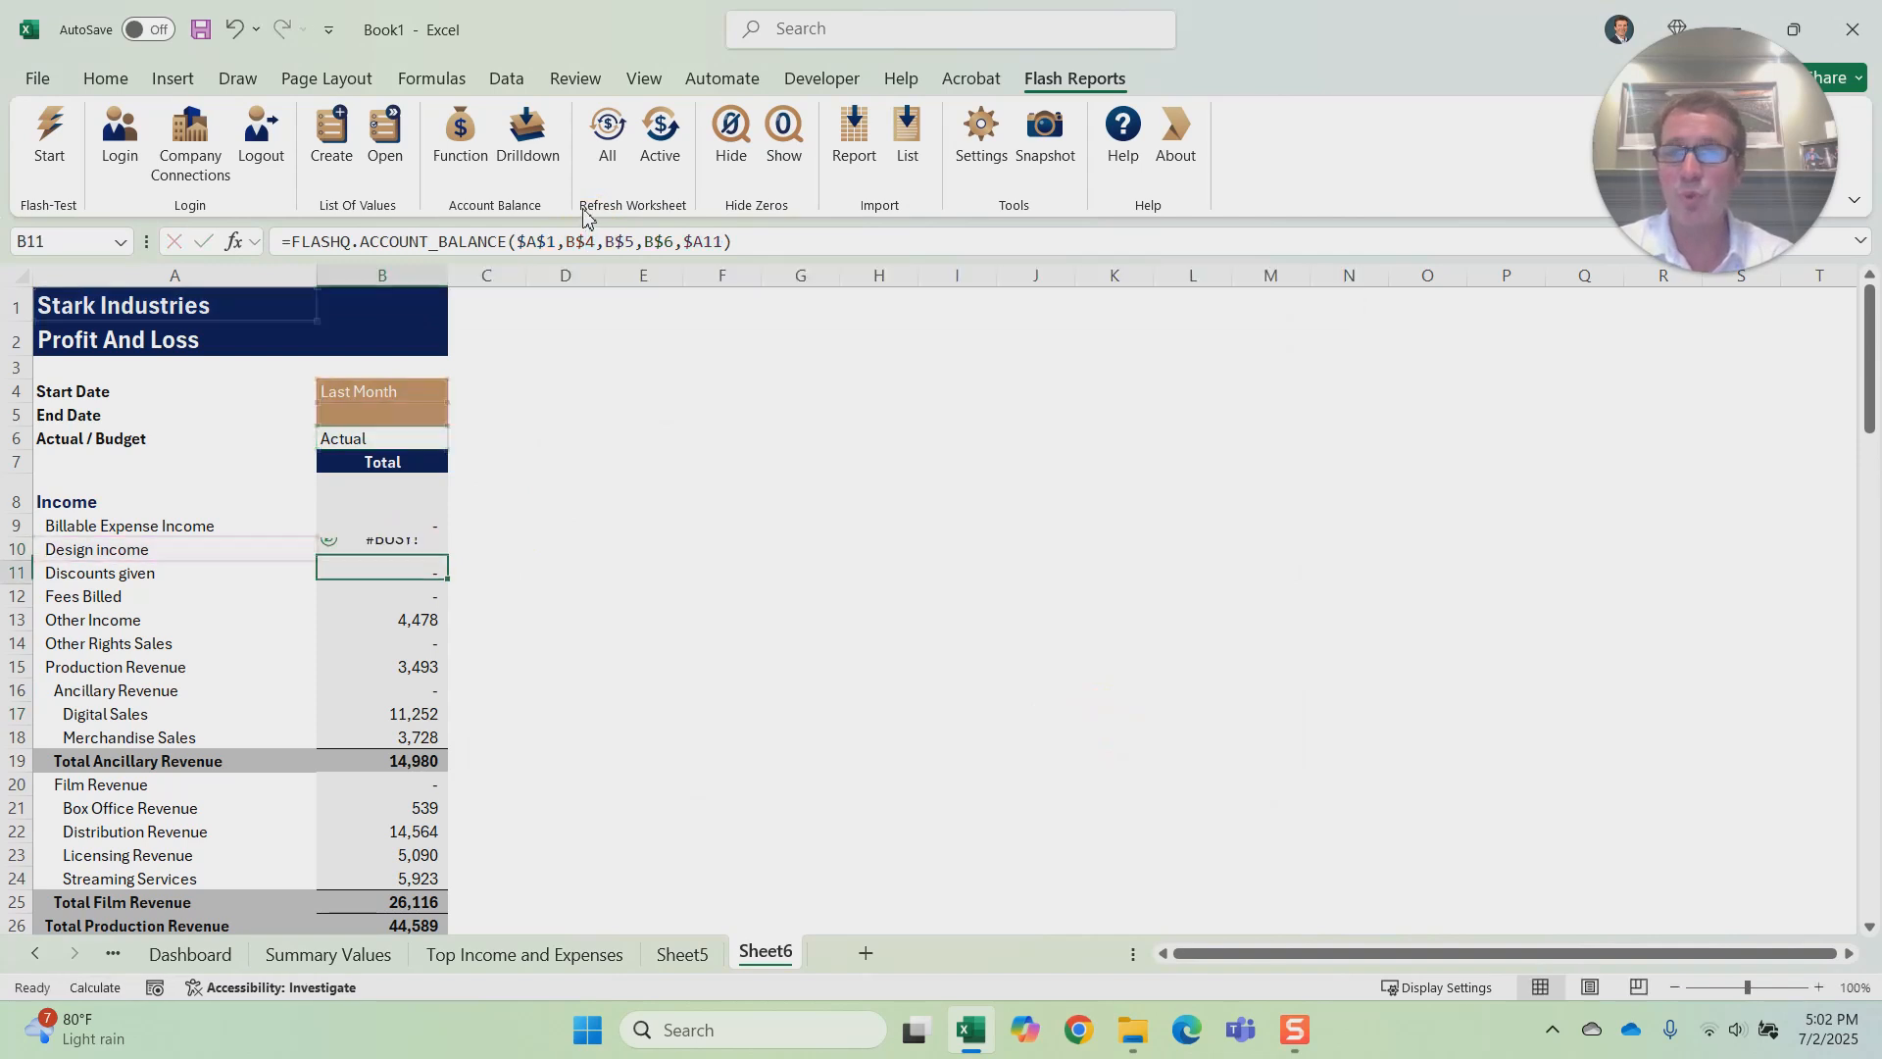
Step: Set the report period in the Start Date cell B4 to This Quarter from its list of values
click(342, 399)
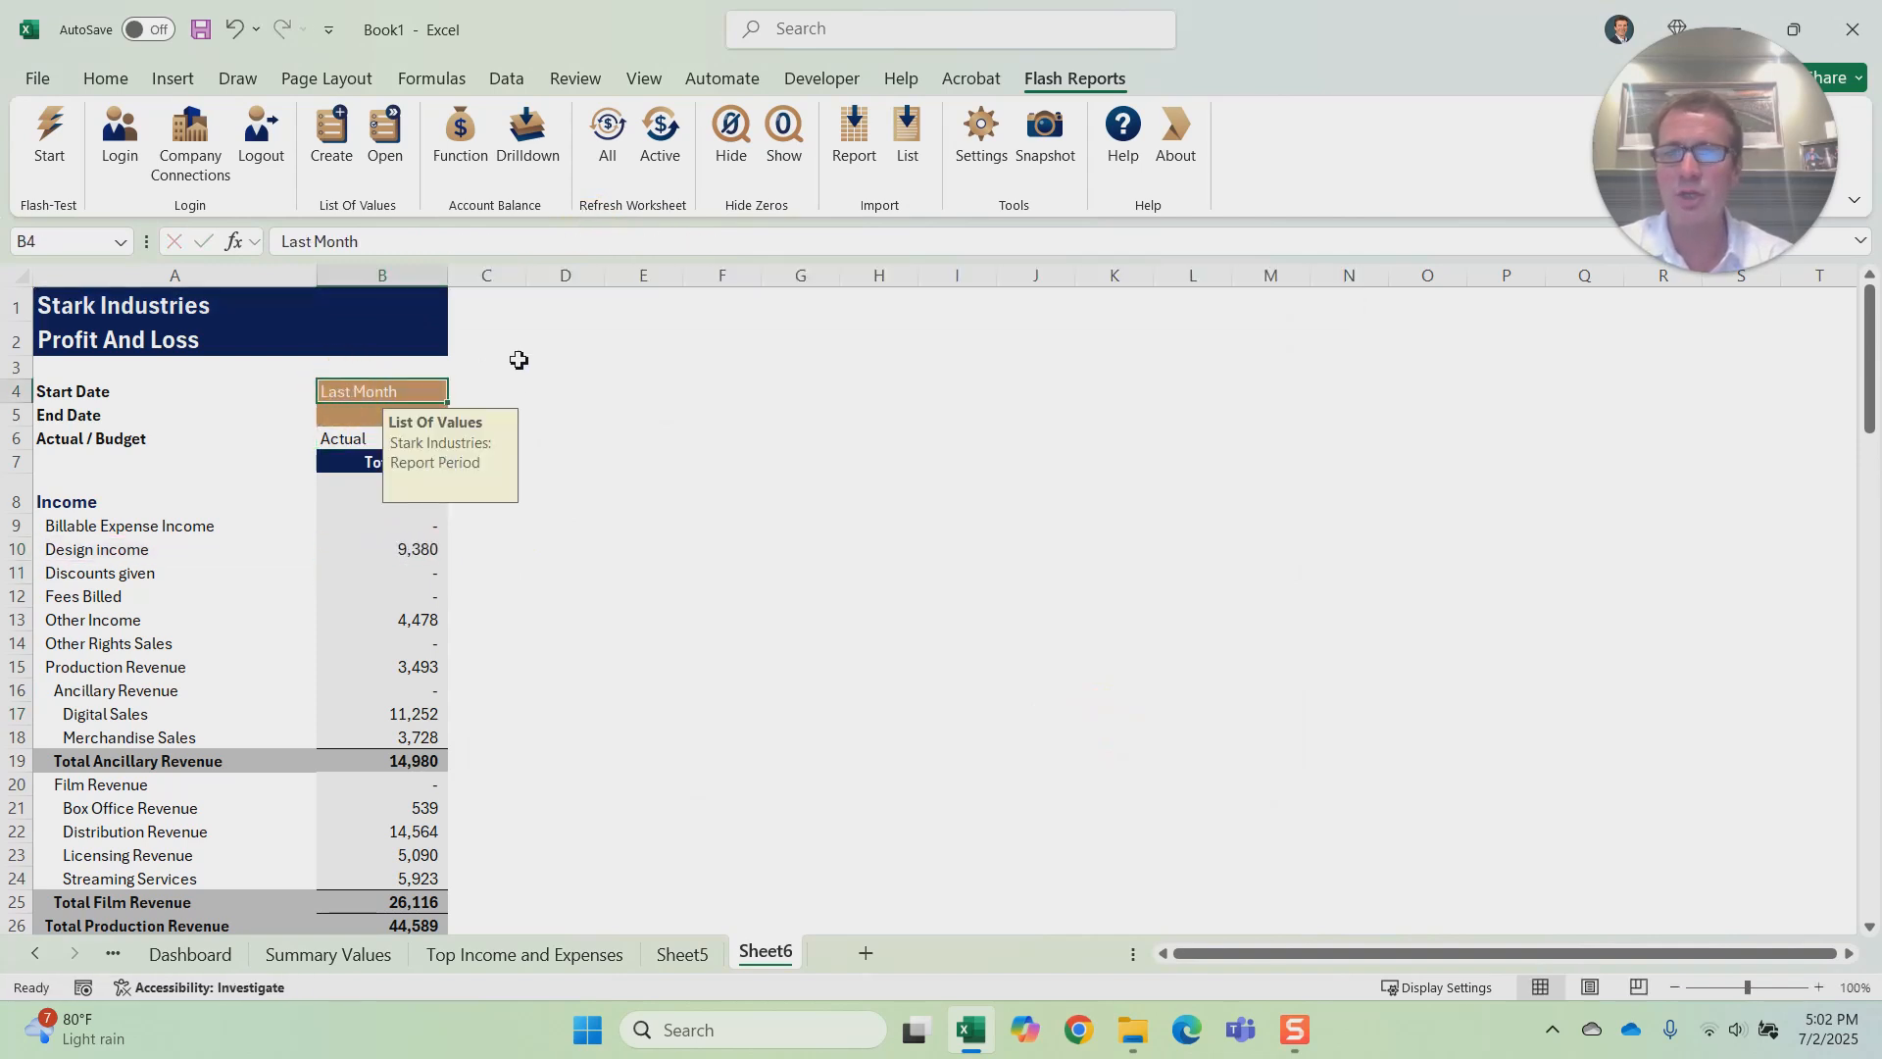
click(385, 137)
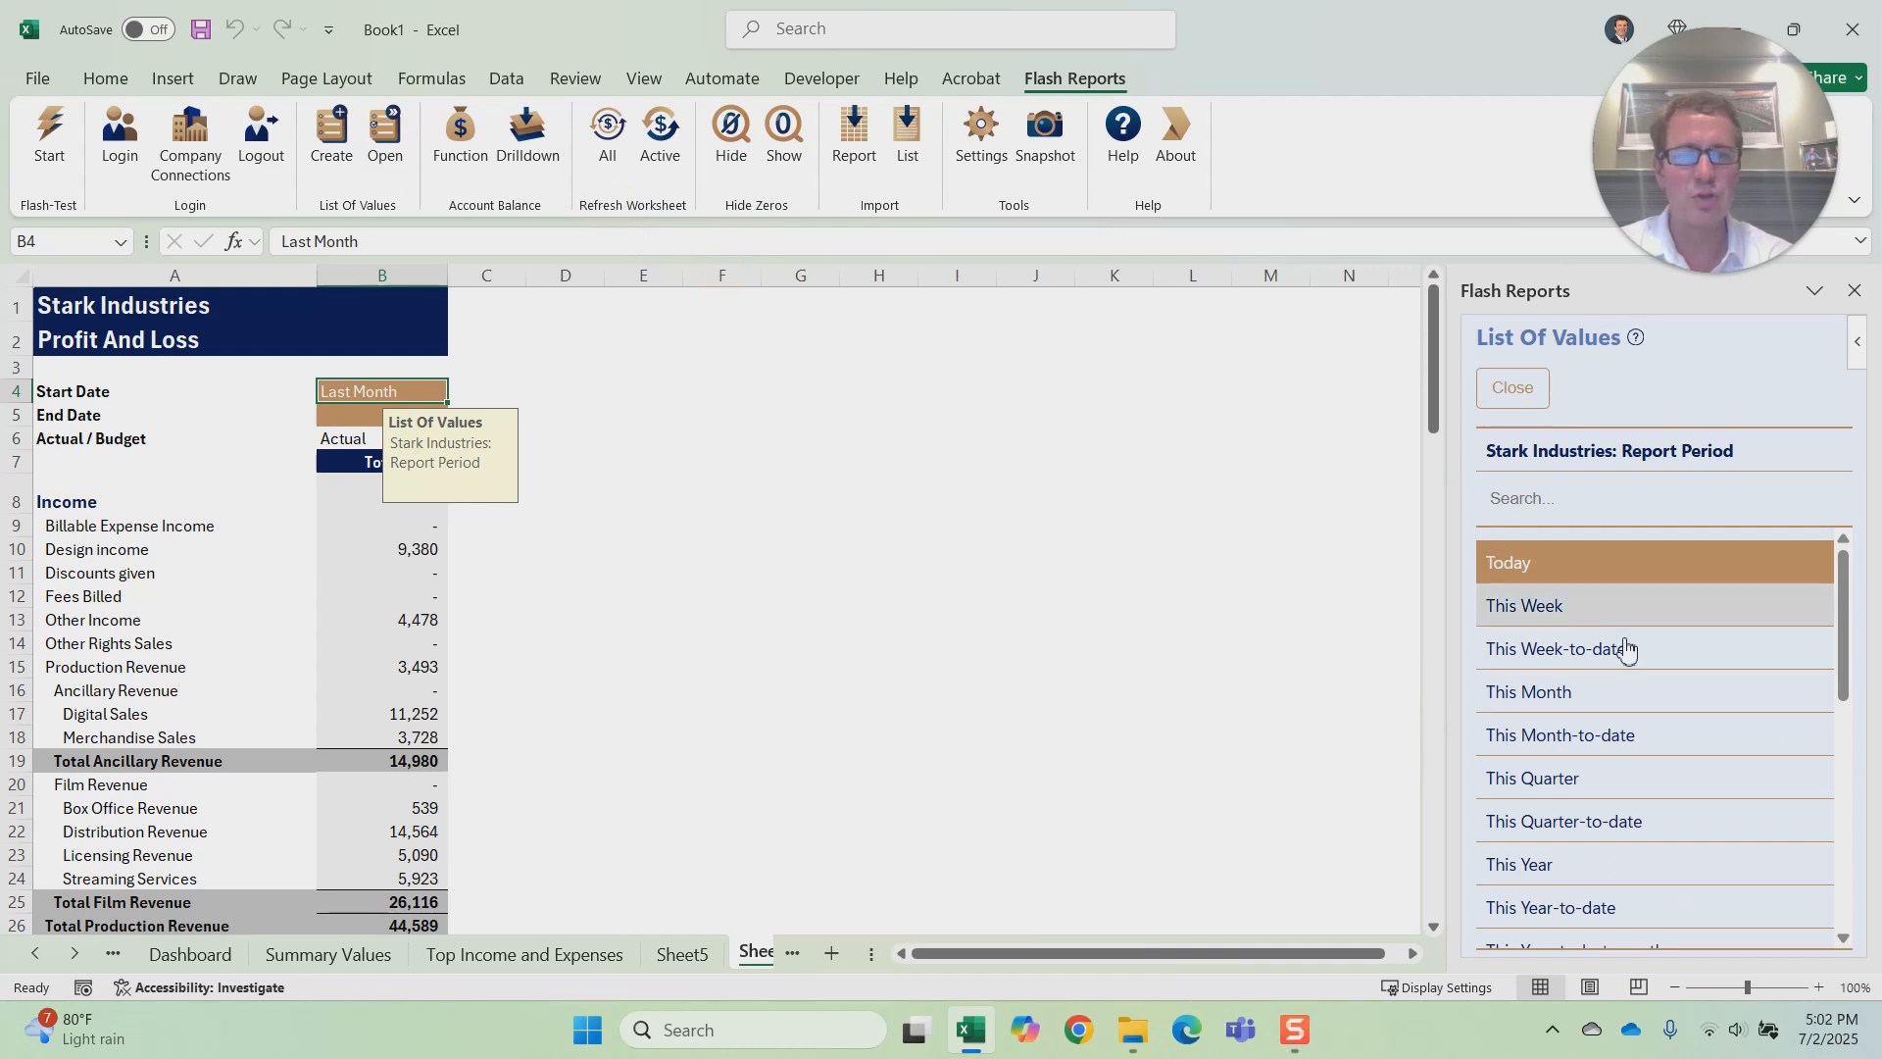
click(1660, 779)
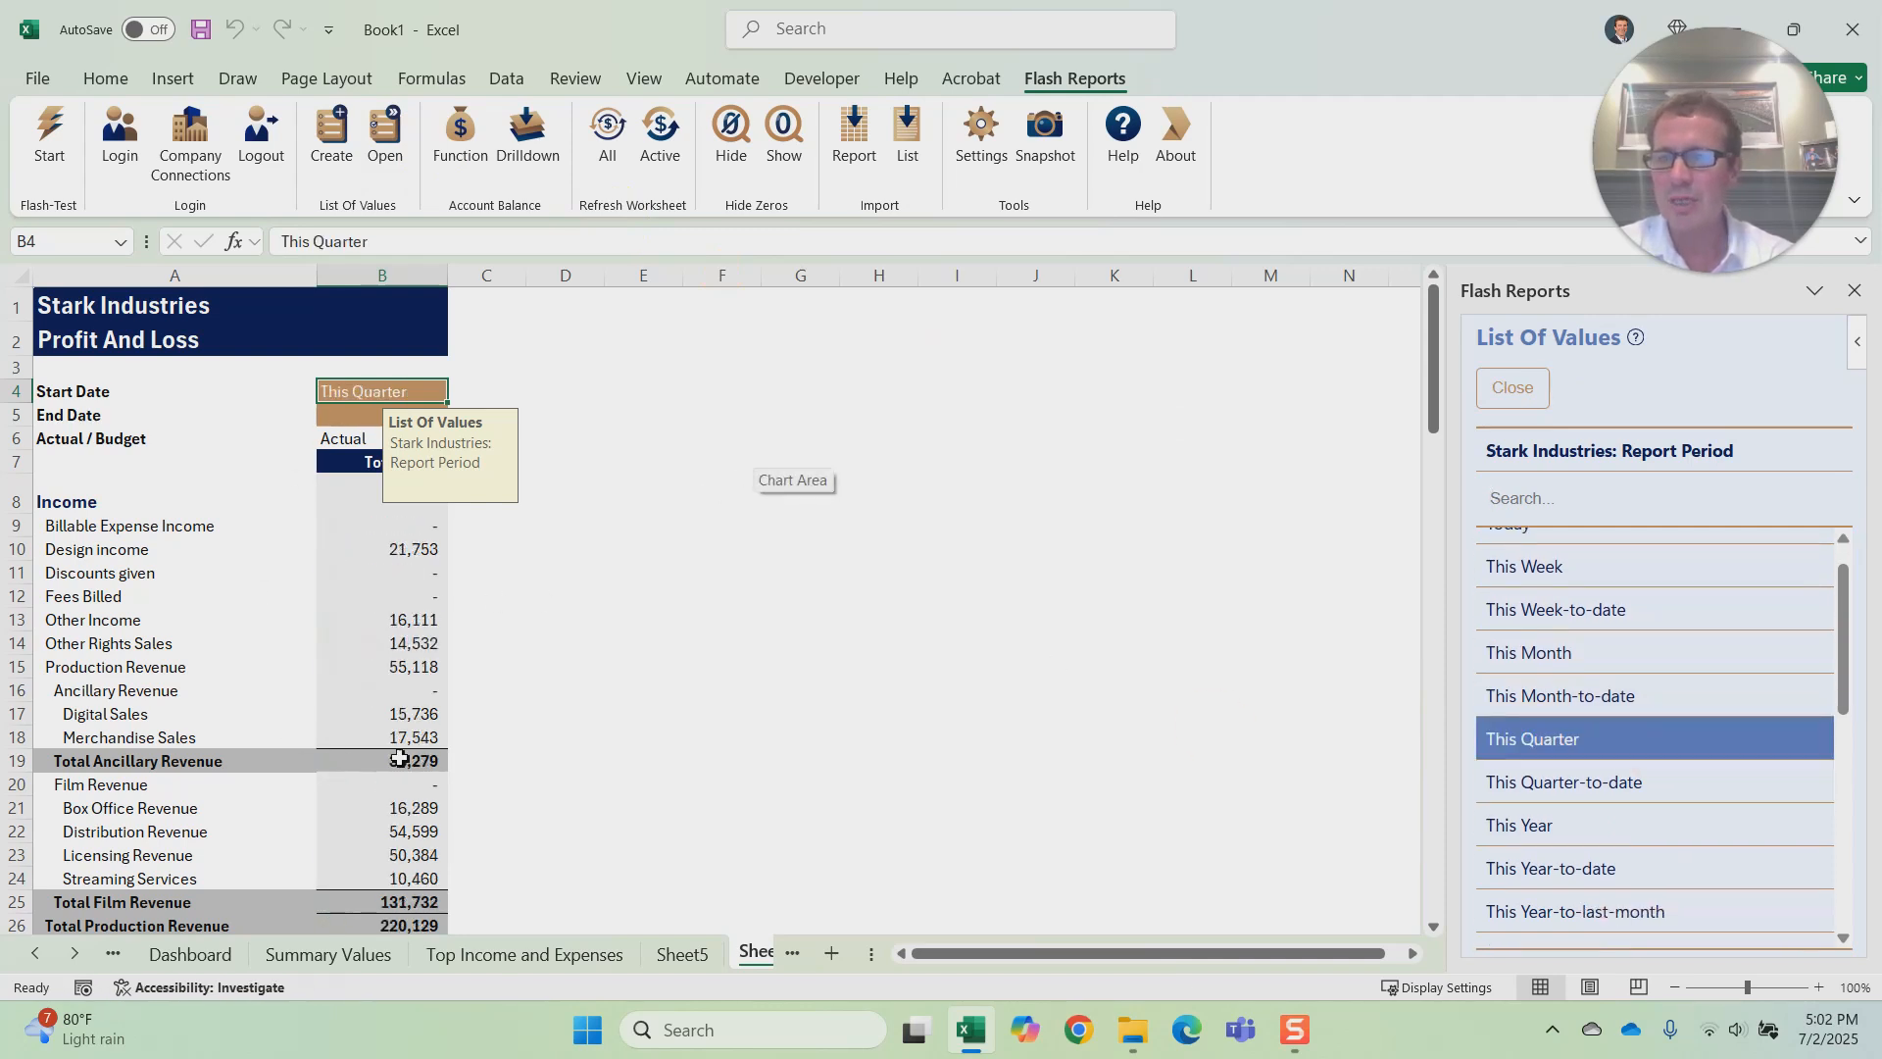
Step: Copy the whole Total column B of the Profit And Loss report into column C
click(395, 554)
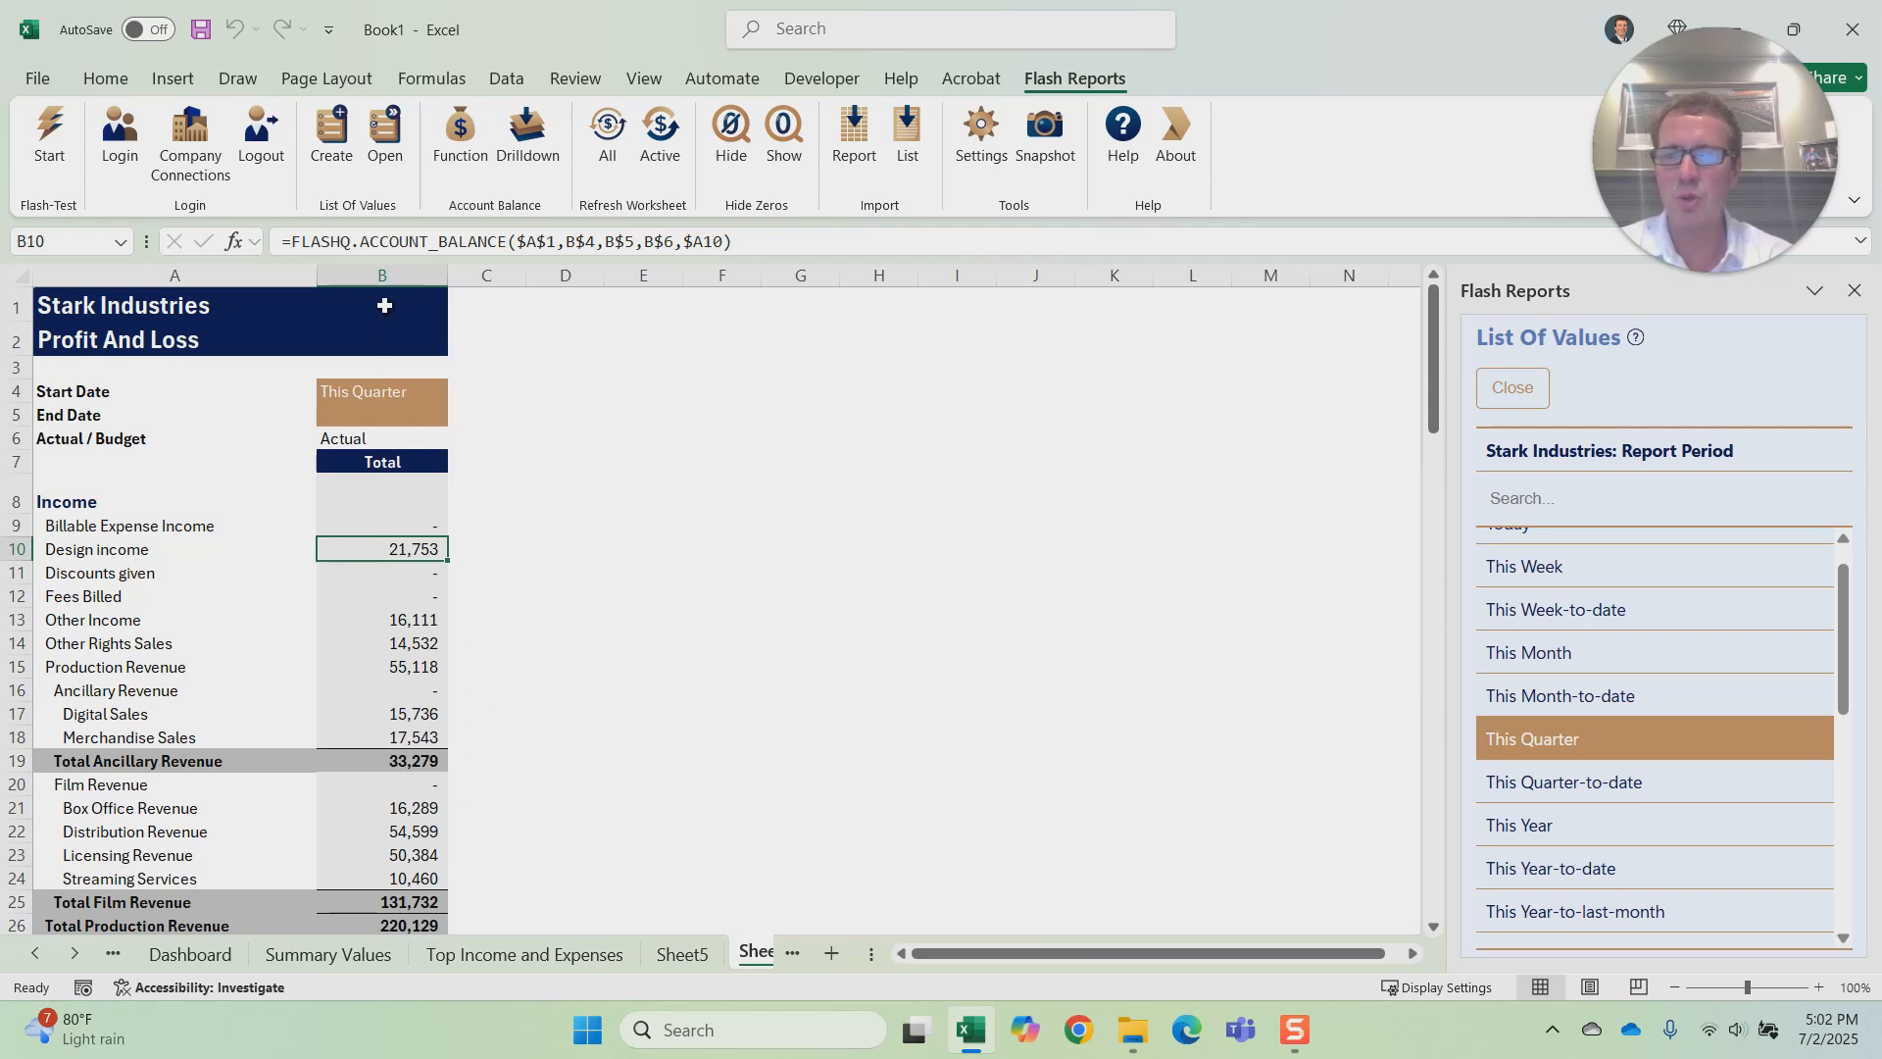
click(382, 276)
key(ctrl+c)
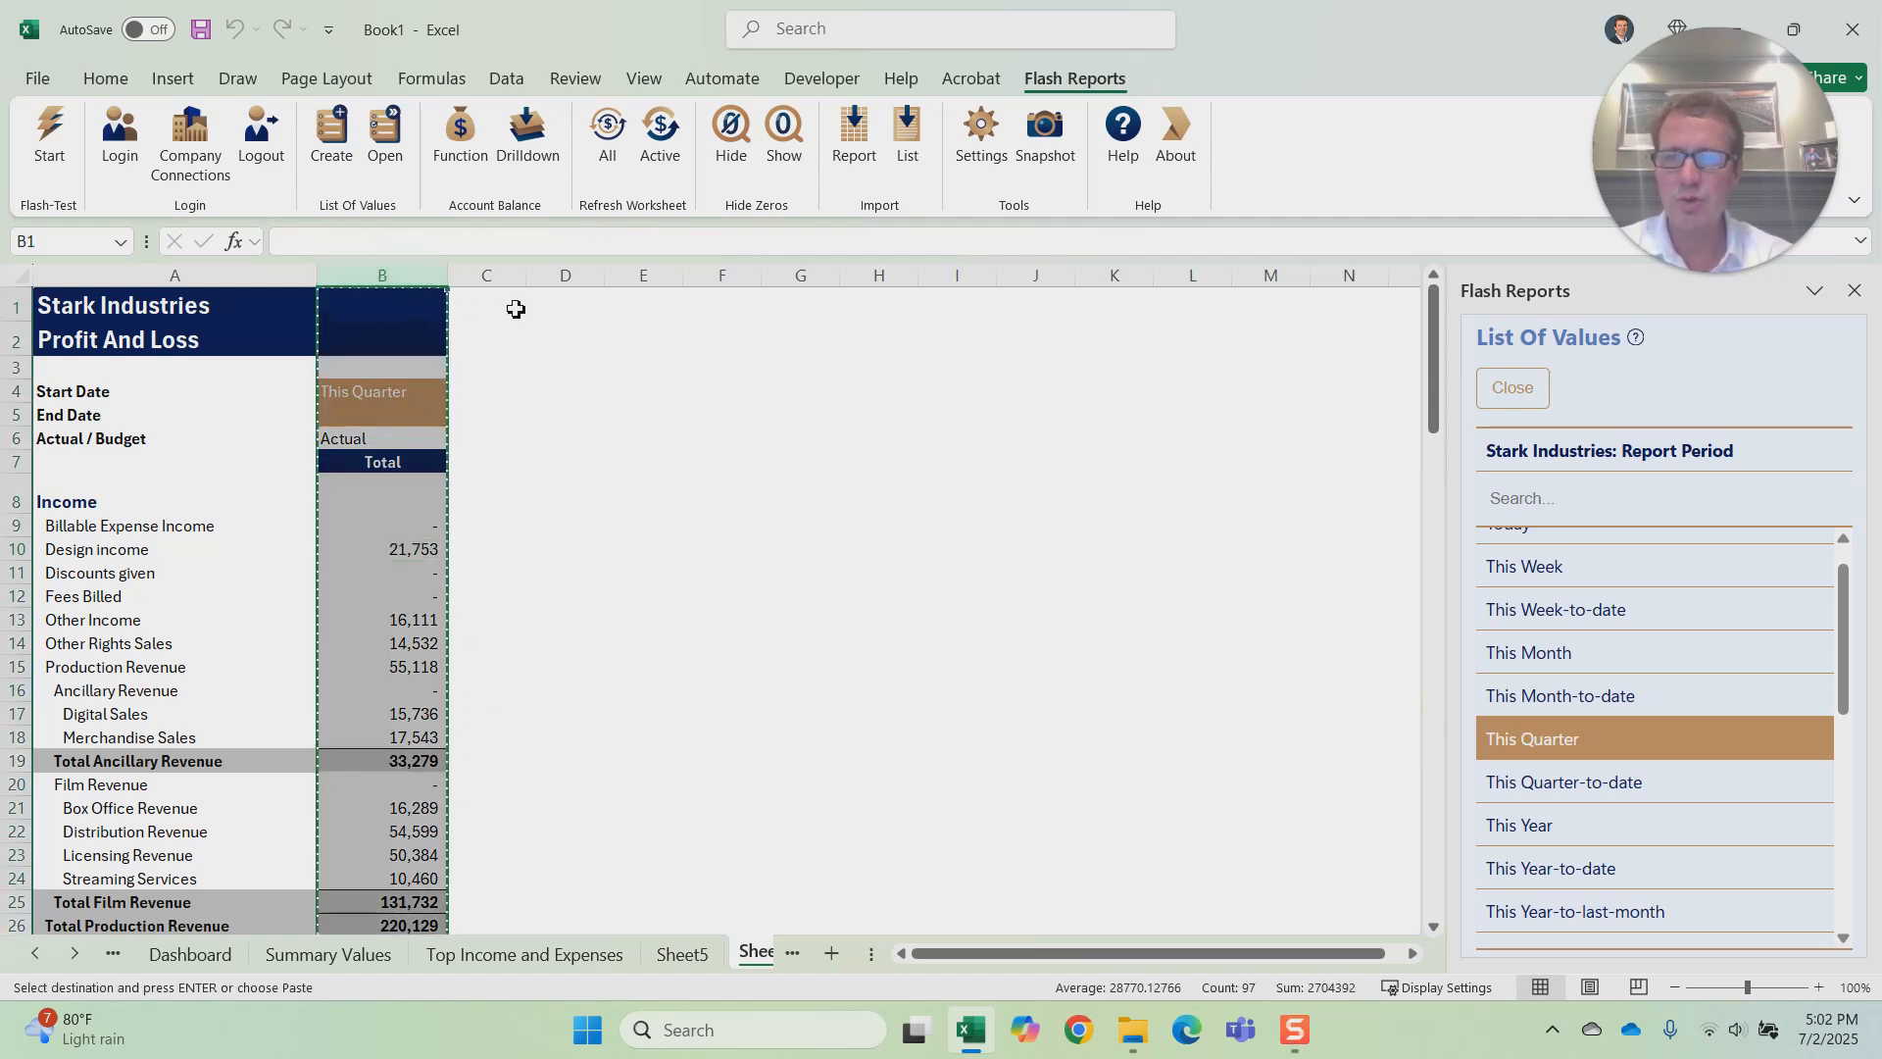
click(486, 276)
key(ctrl+v)
click(751, 457)
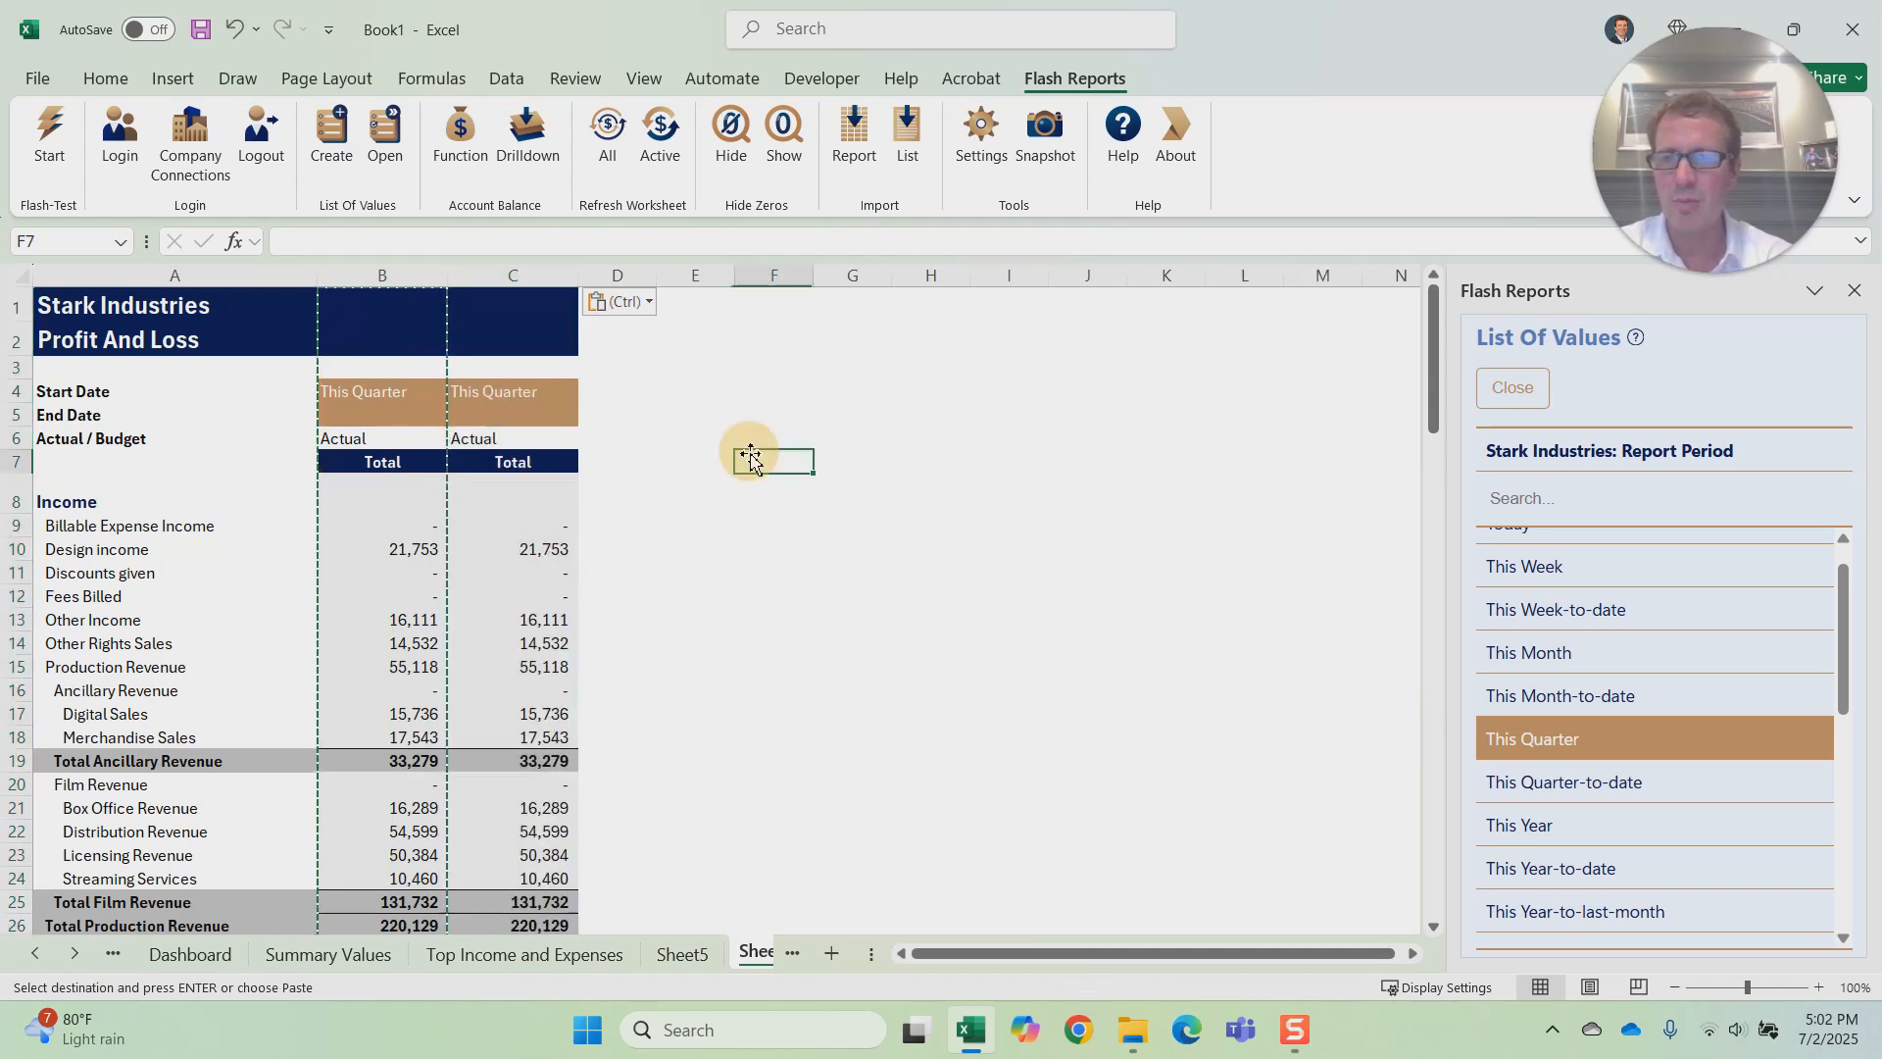
Step: Set the Actual / Budget cell C6 to Budget_FY25_P&L from its list of values
click(512, 438)
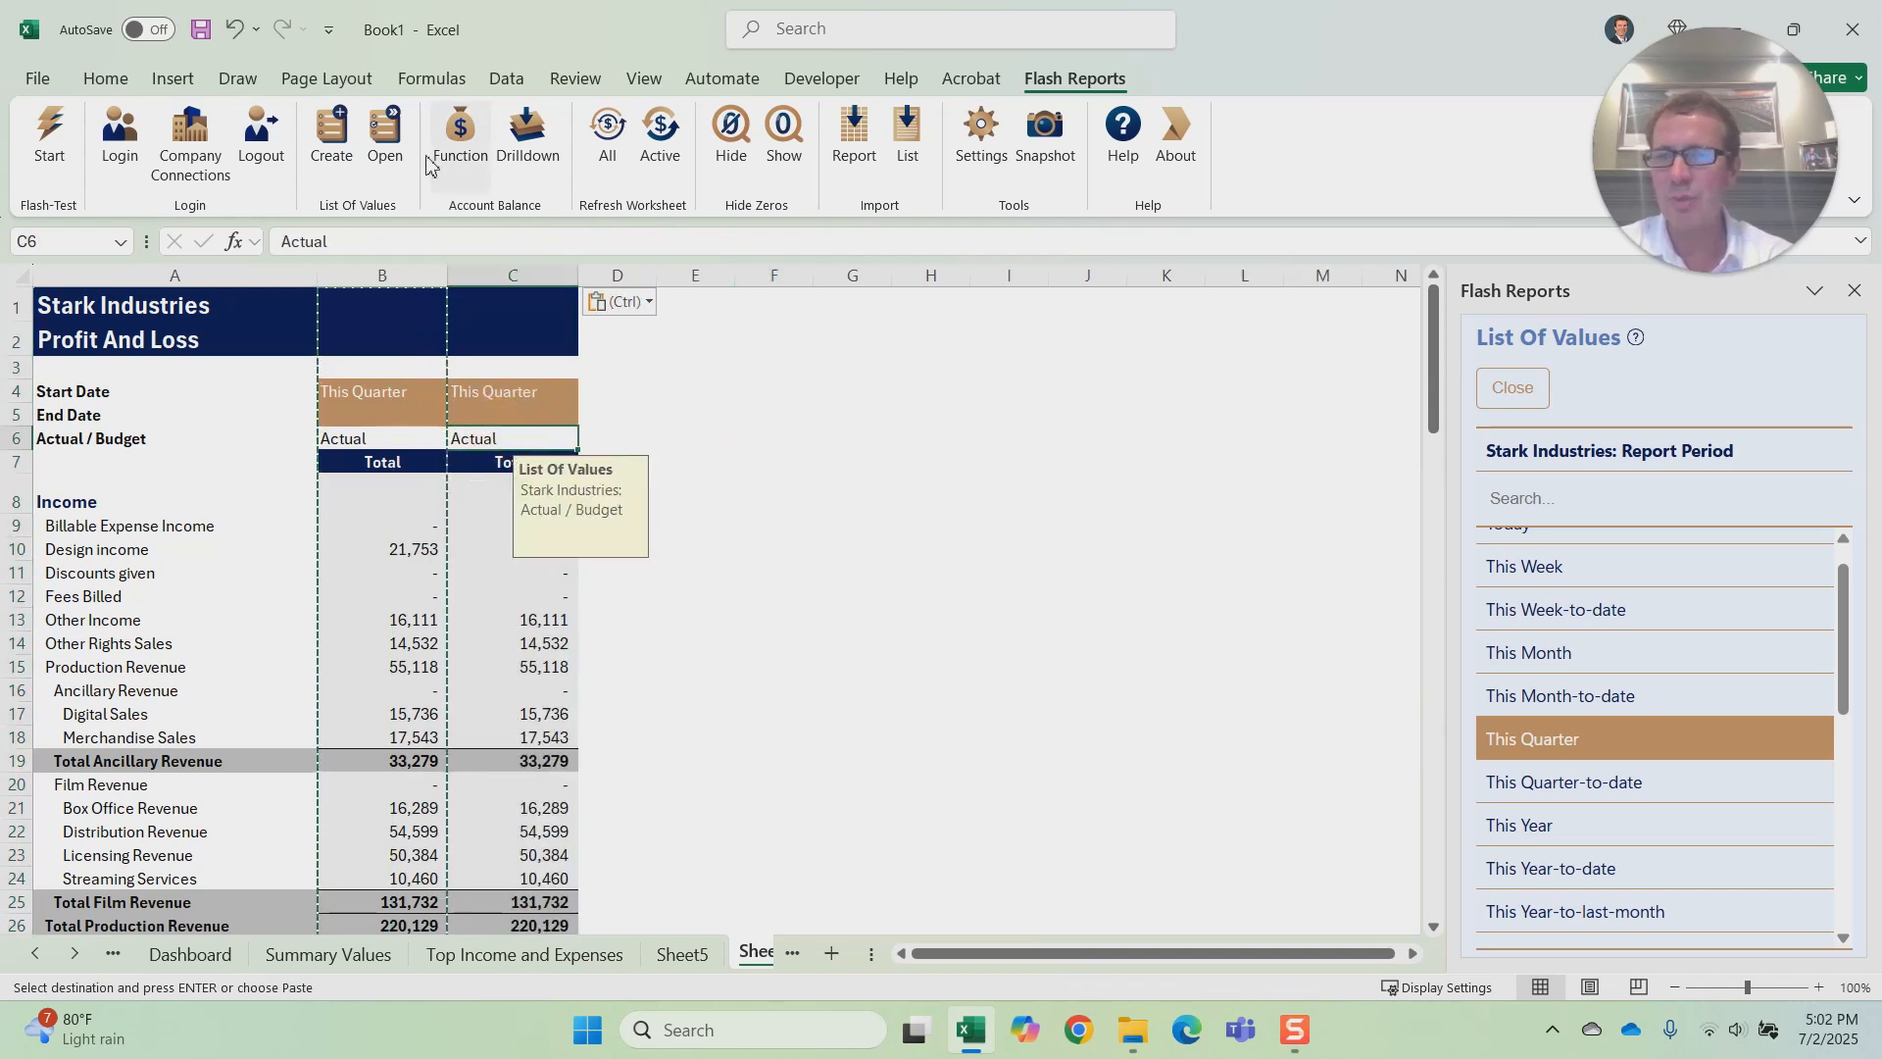
click(391, 164)
scroll(1643, 780, down, 1)
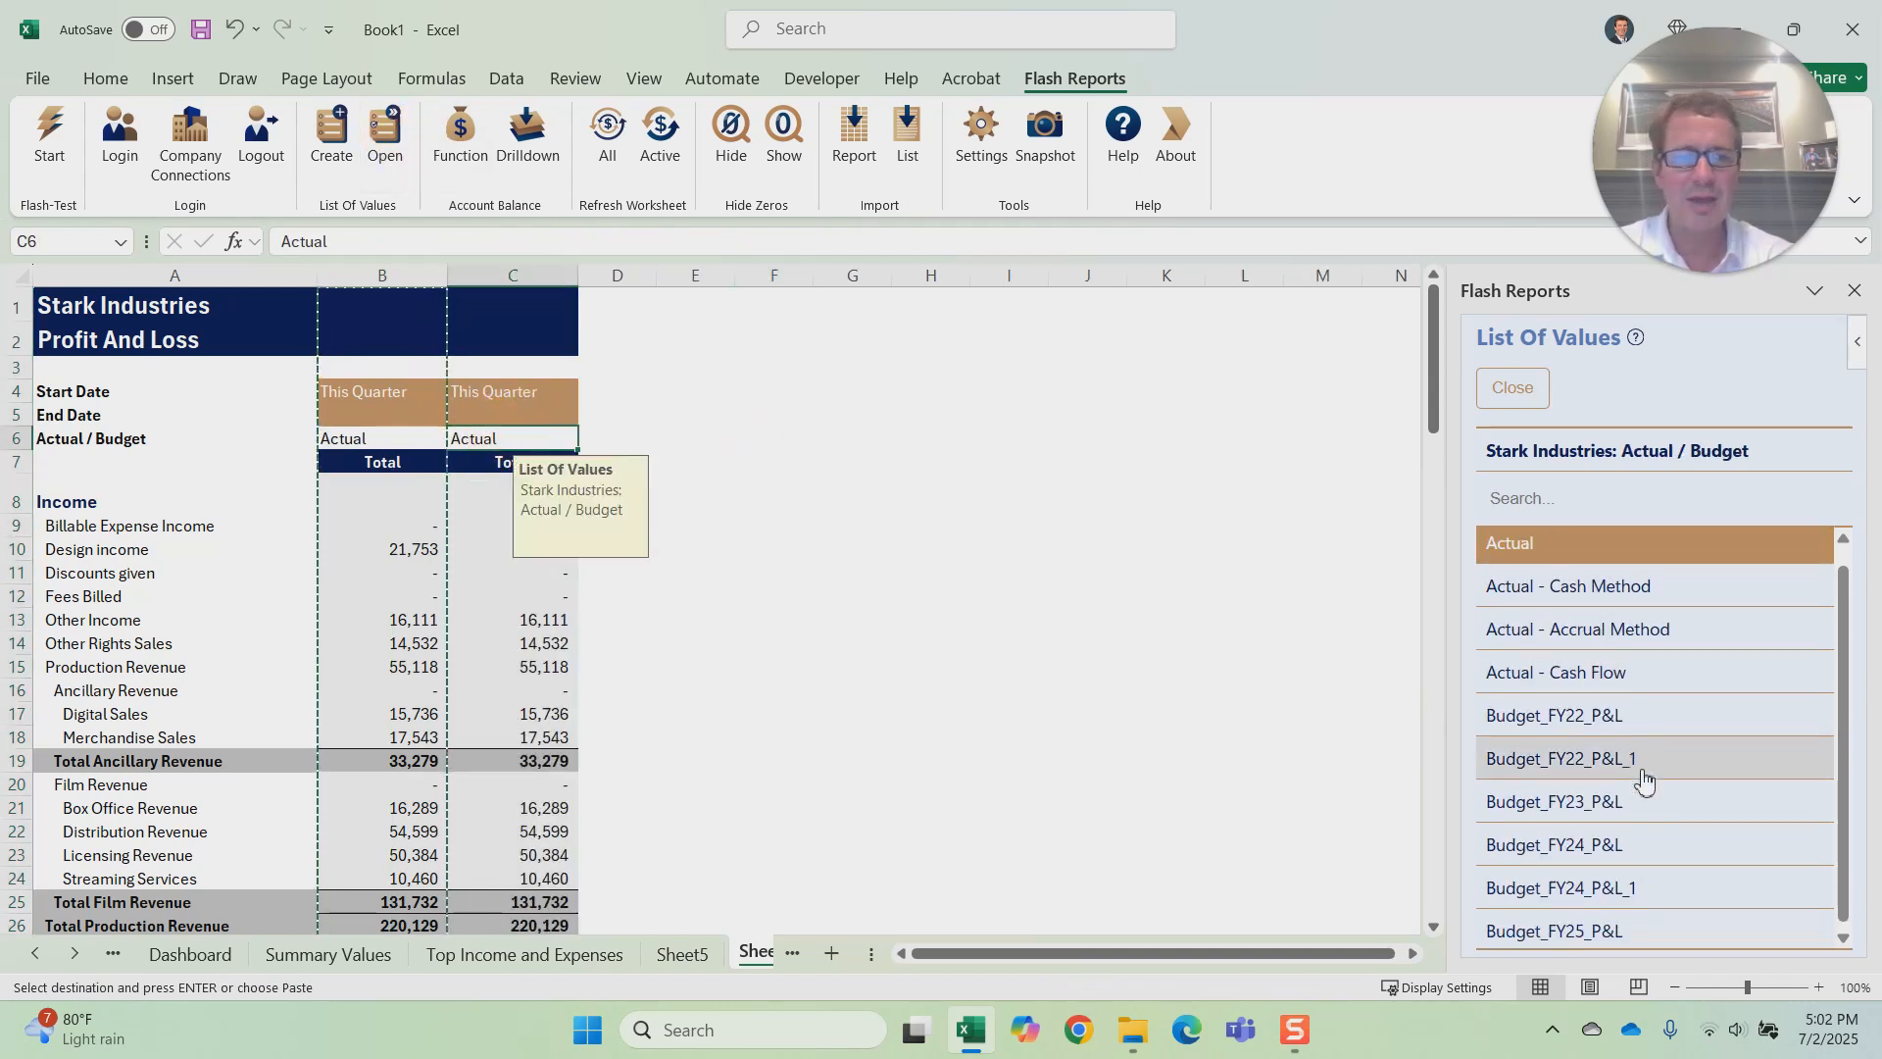
click(1644, 931)
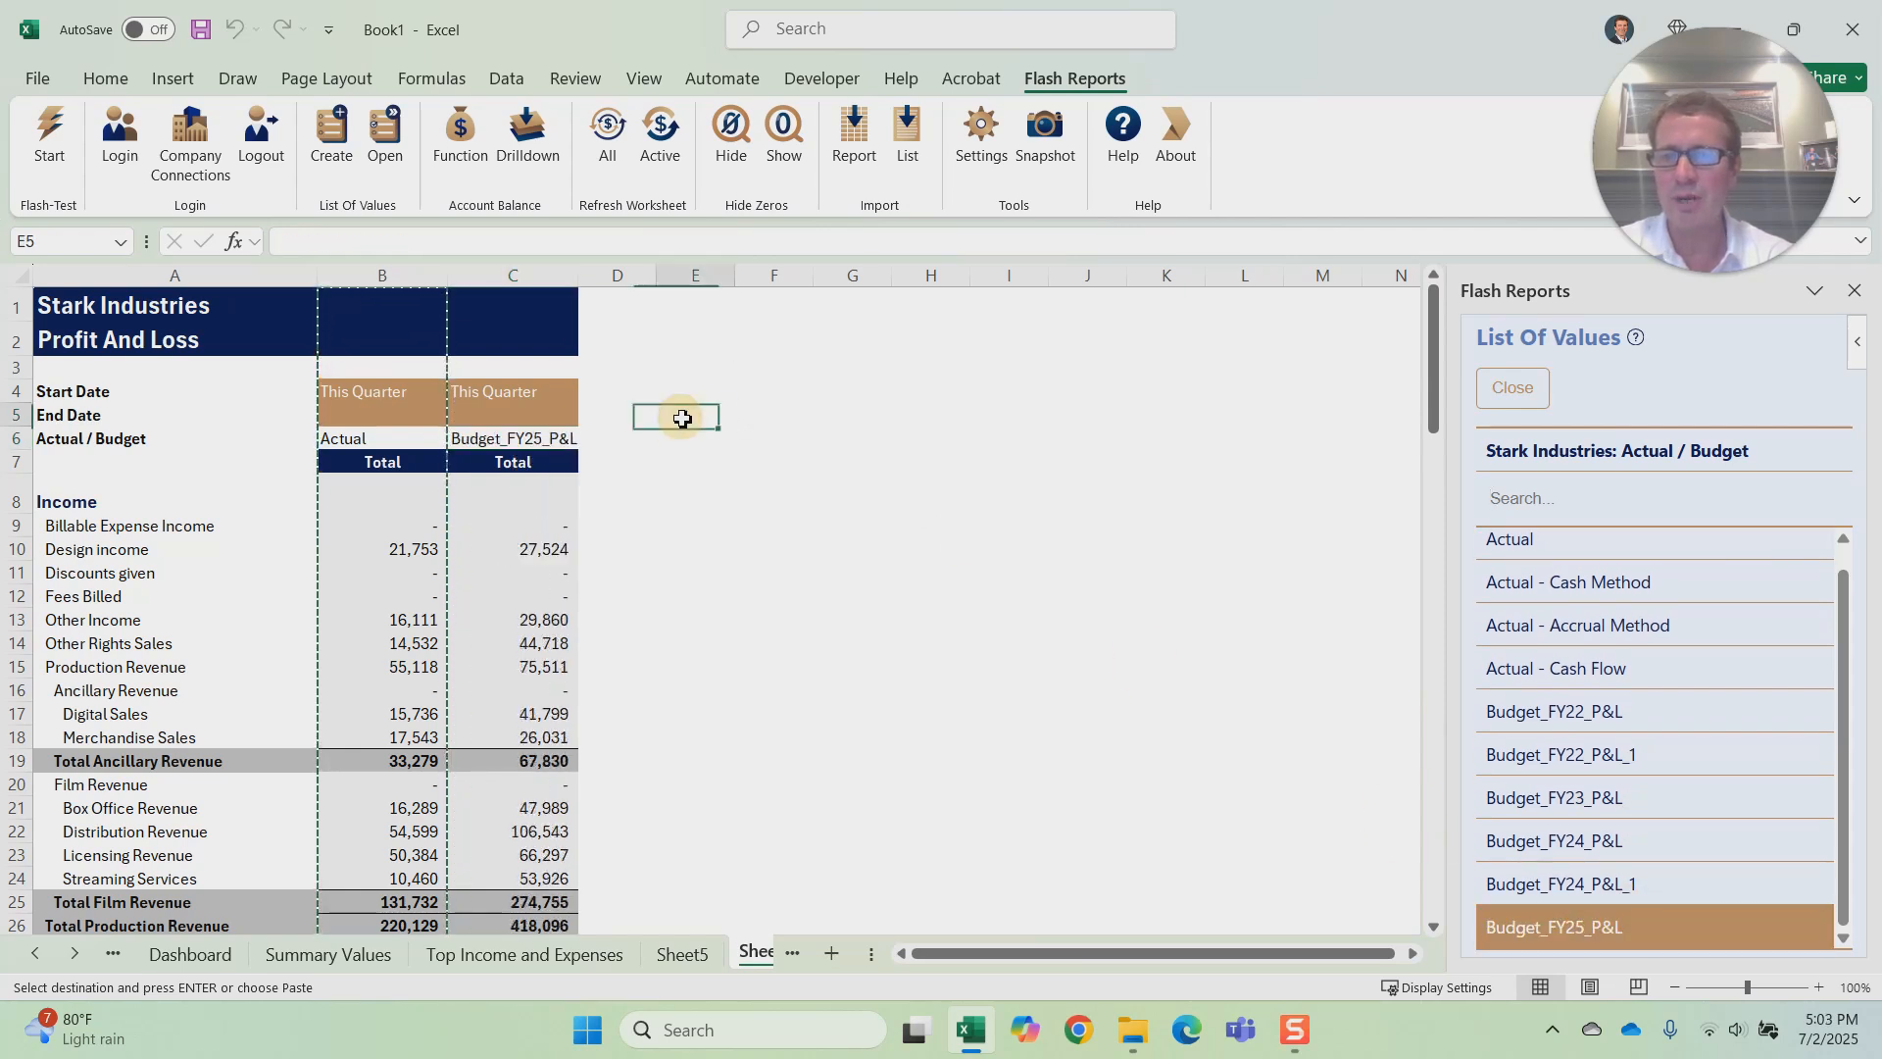
Step: Check the Actual_Budget reference in the Design income formula of the budget column
click(525, 549)
click(646, 240)
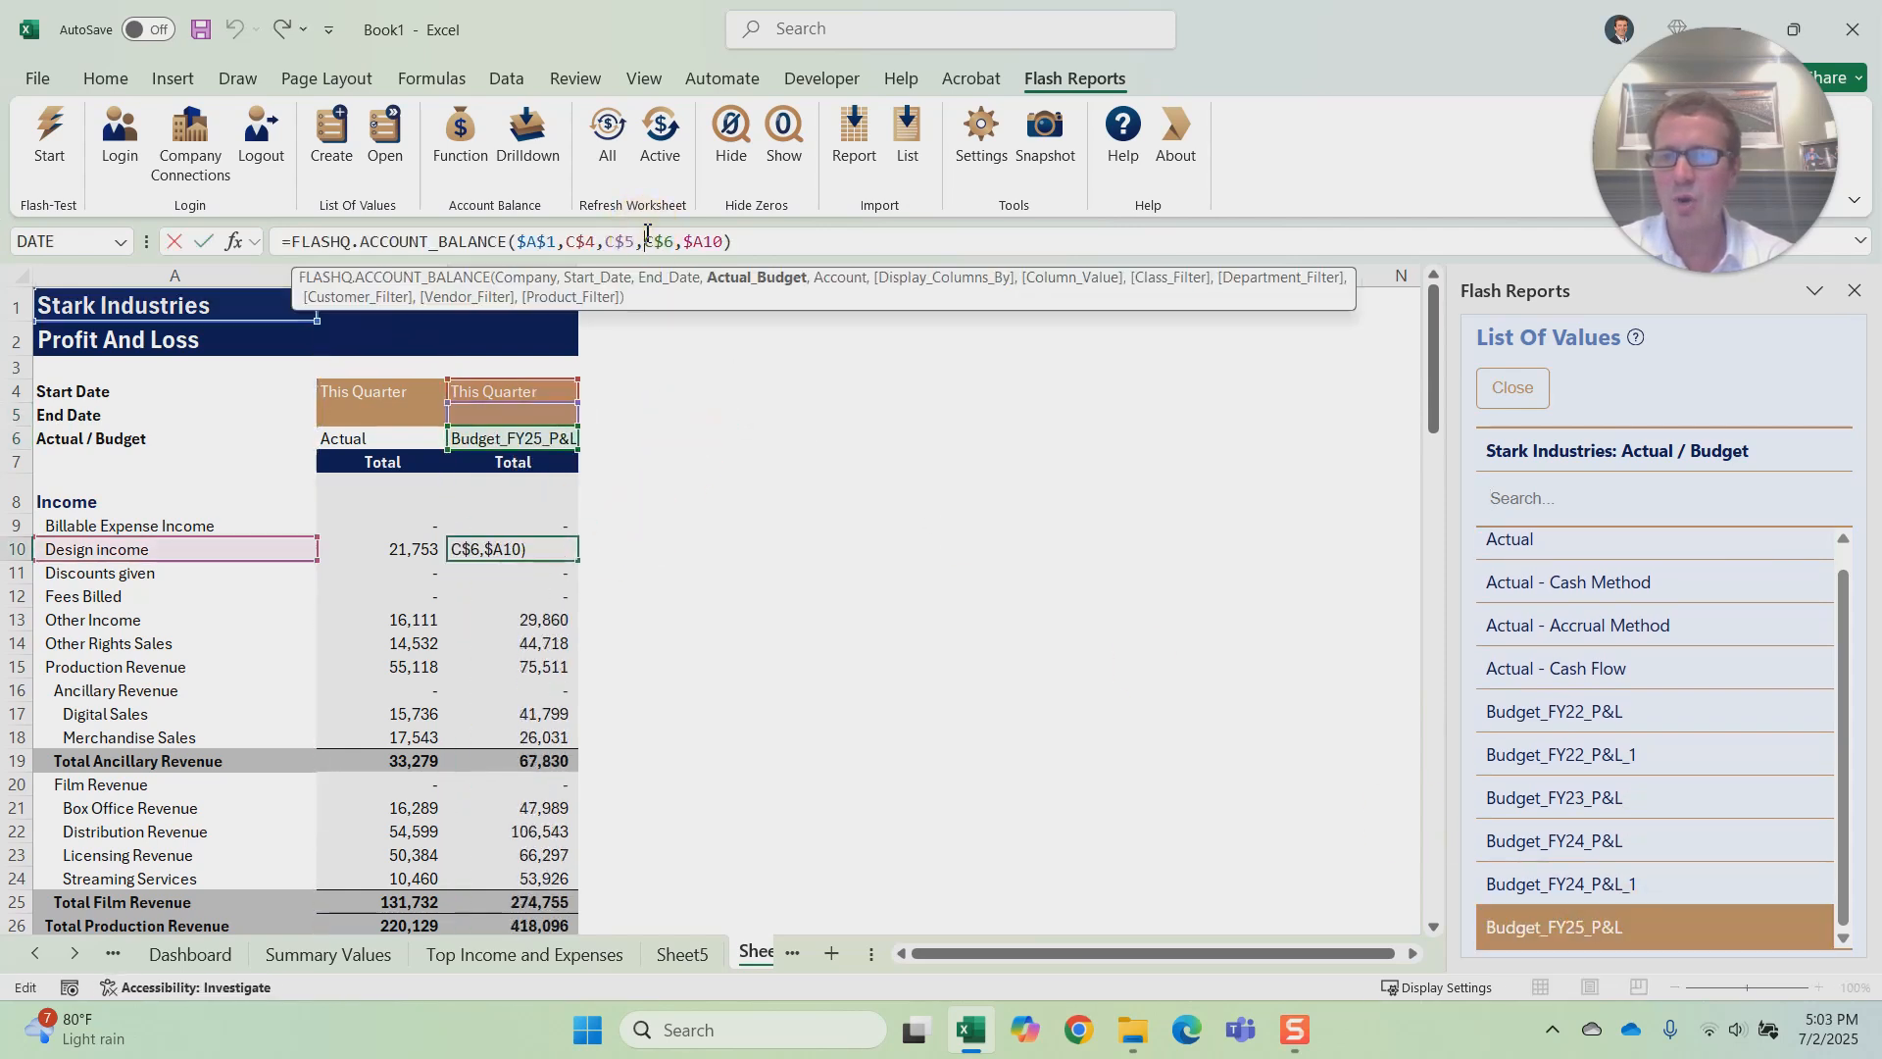
key(Return)
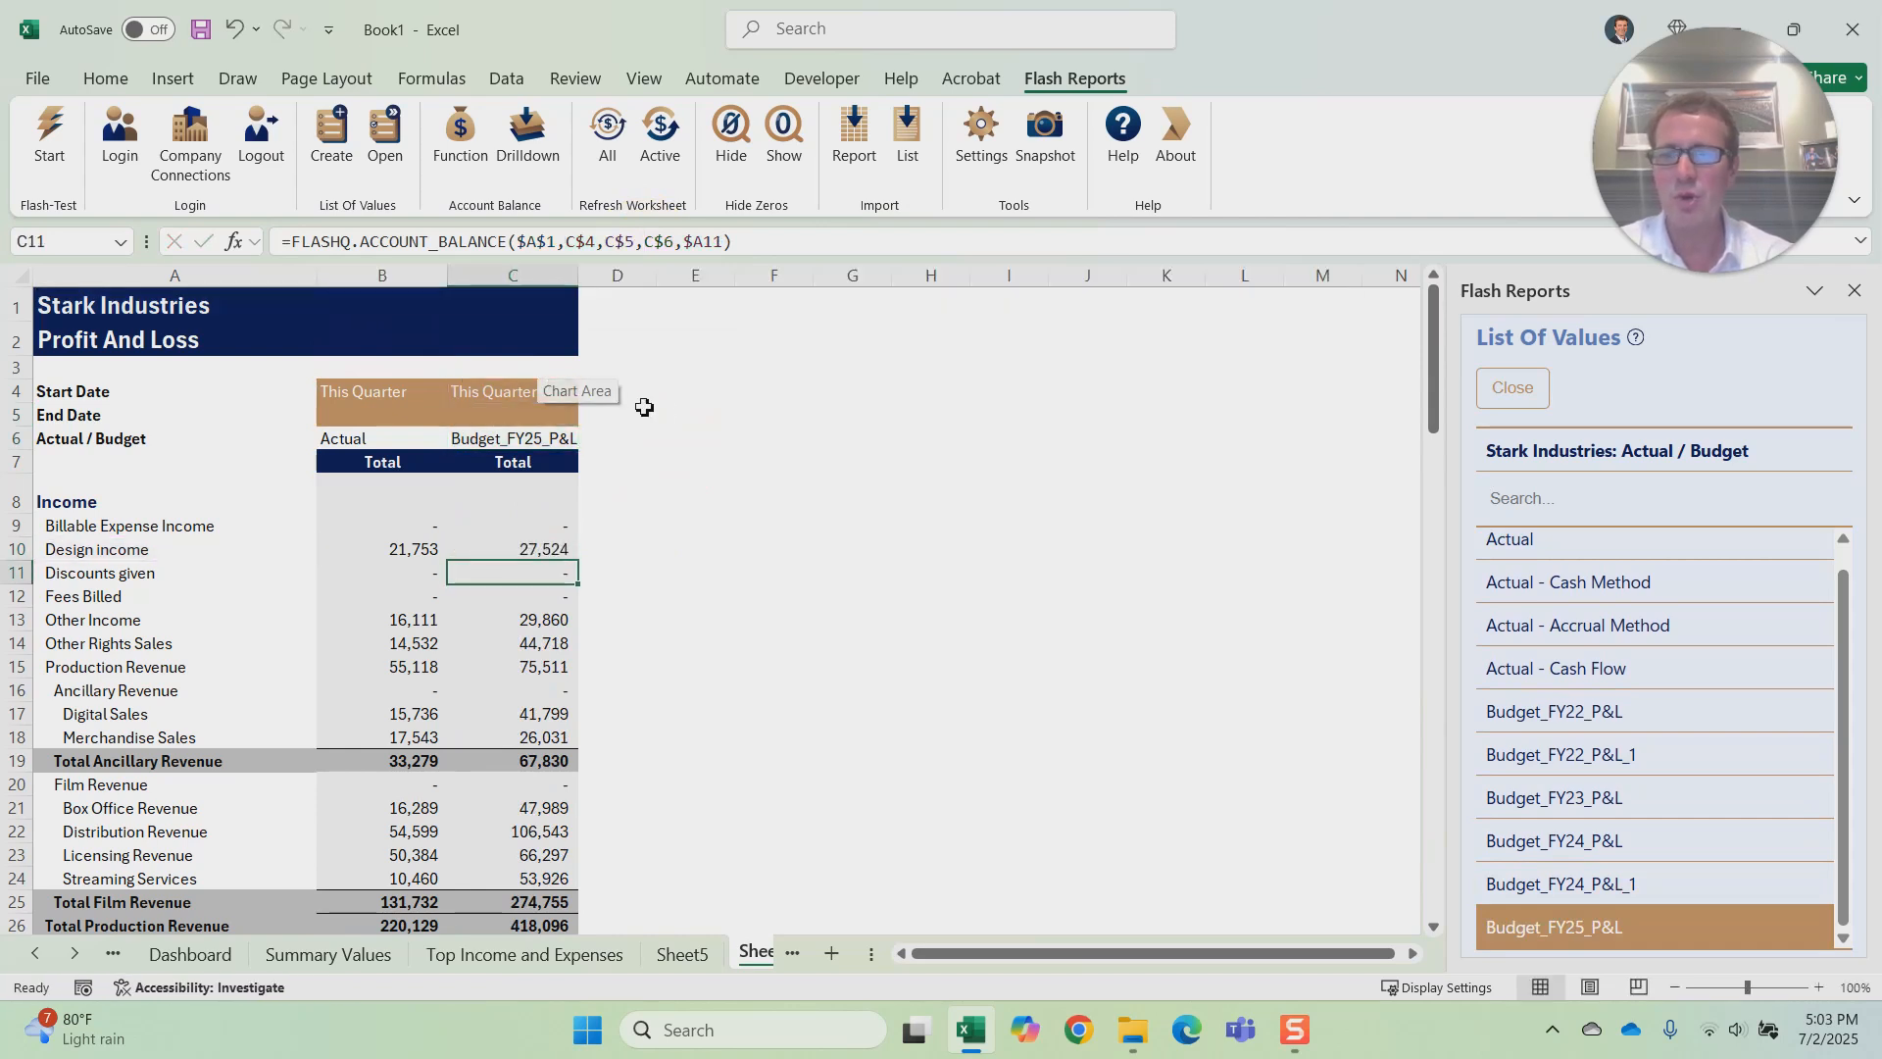
Step: Add the heading Variance in cell D4 beside the budget column
click(623, 394)
text(Varianc)
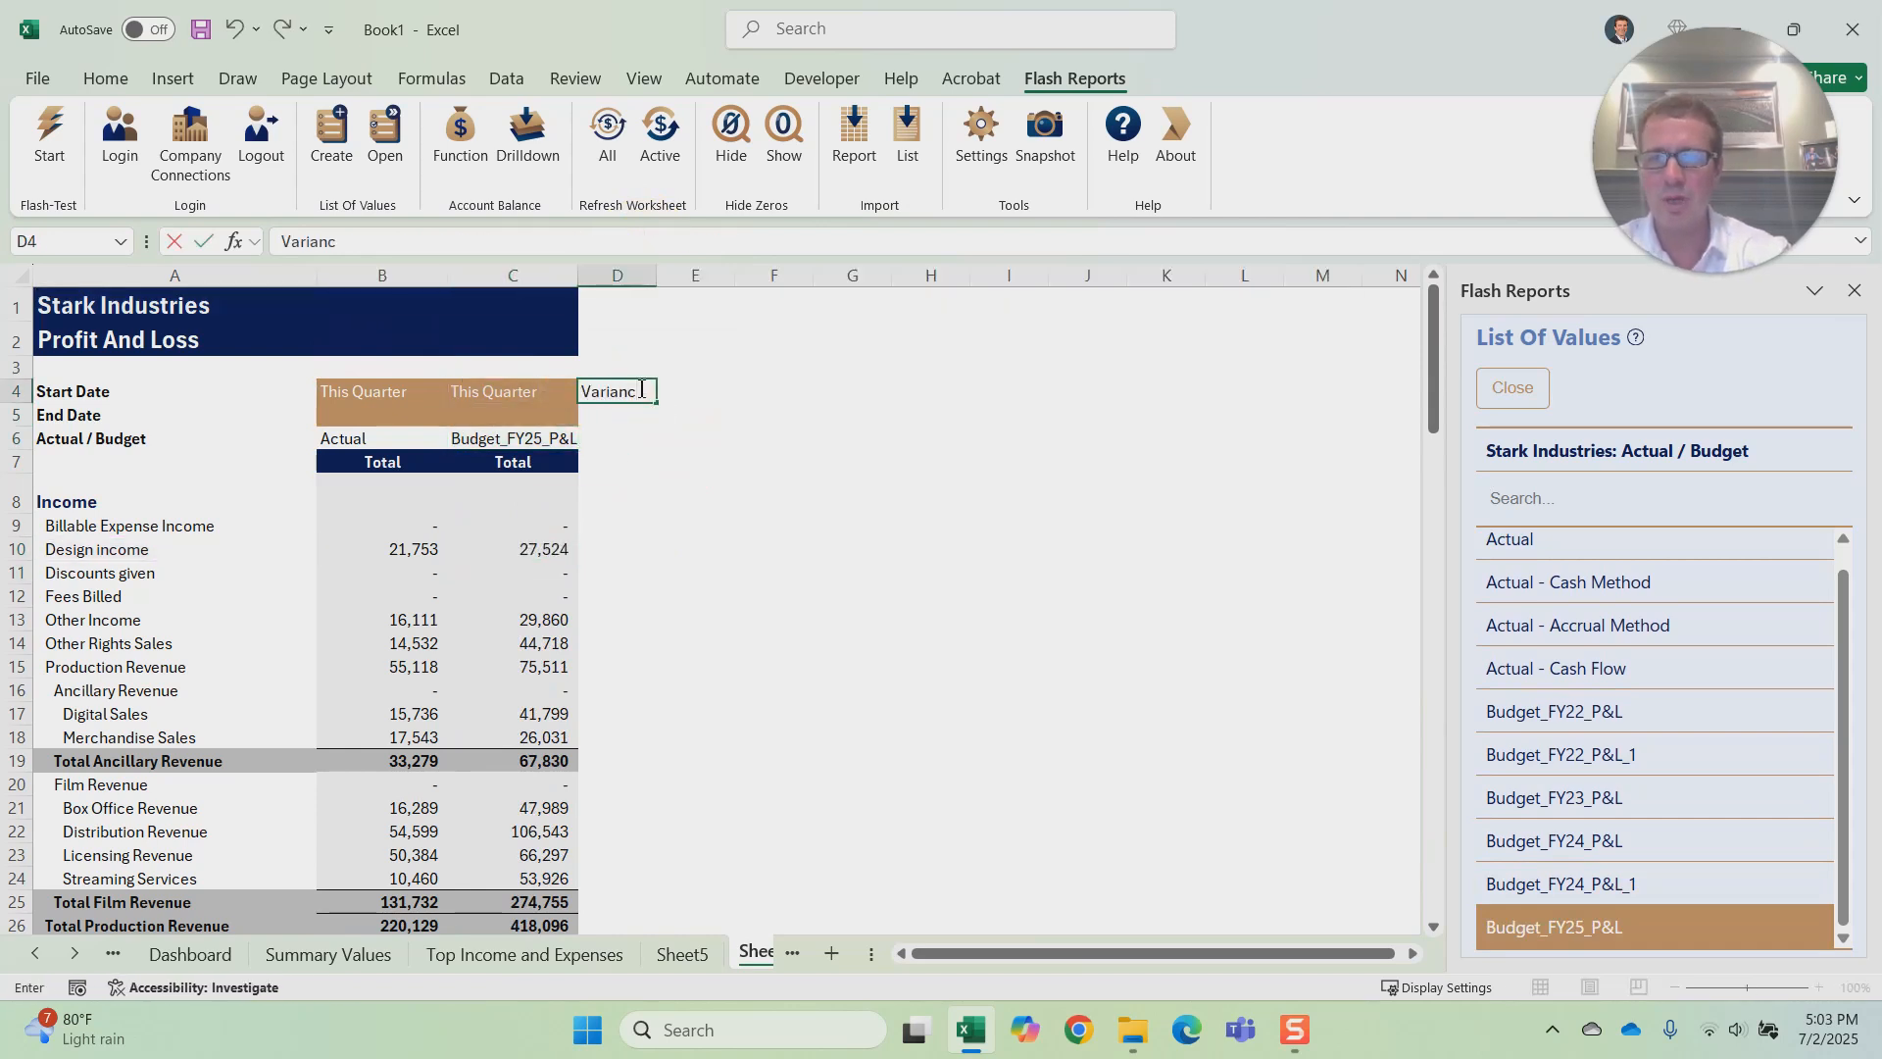
text(e)
key(Return)
Step: Calculate the Design income variance in D10 with the formula =B10-C10
click(647, 527)
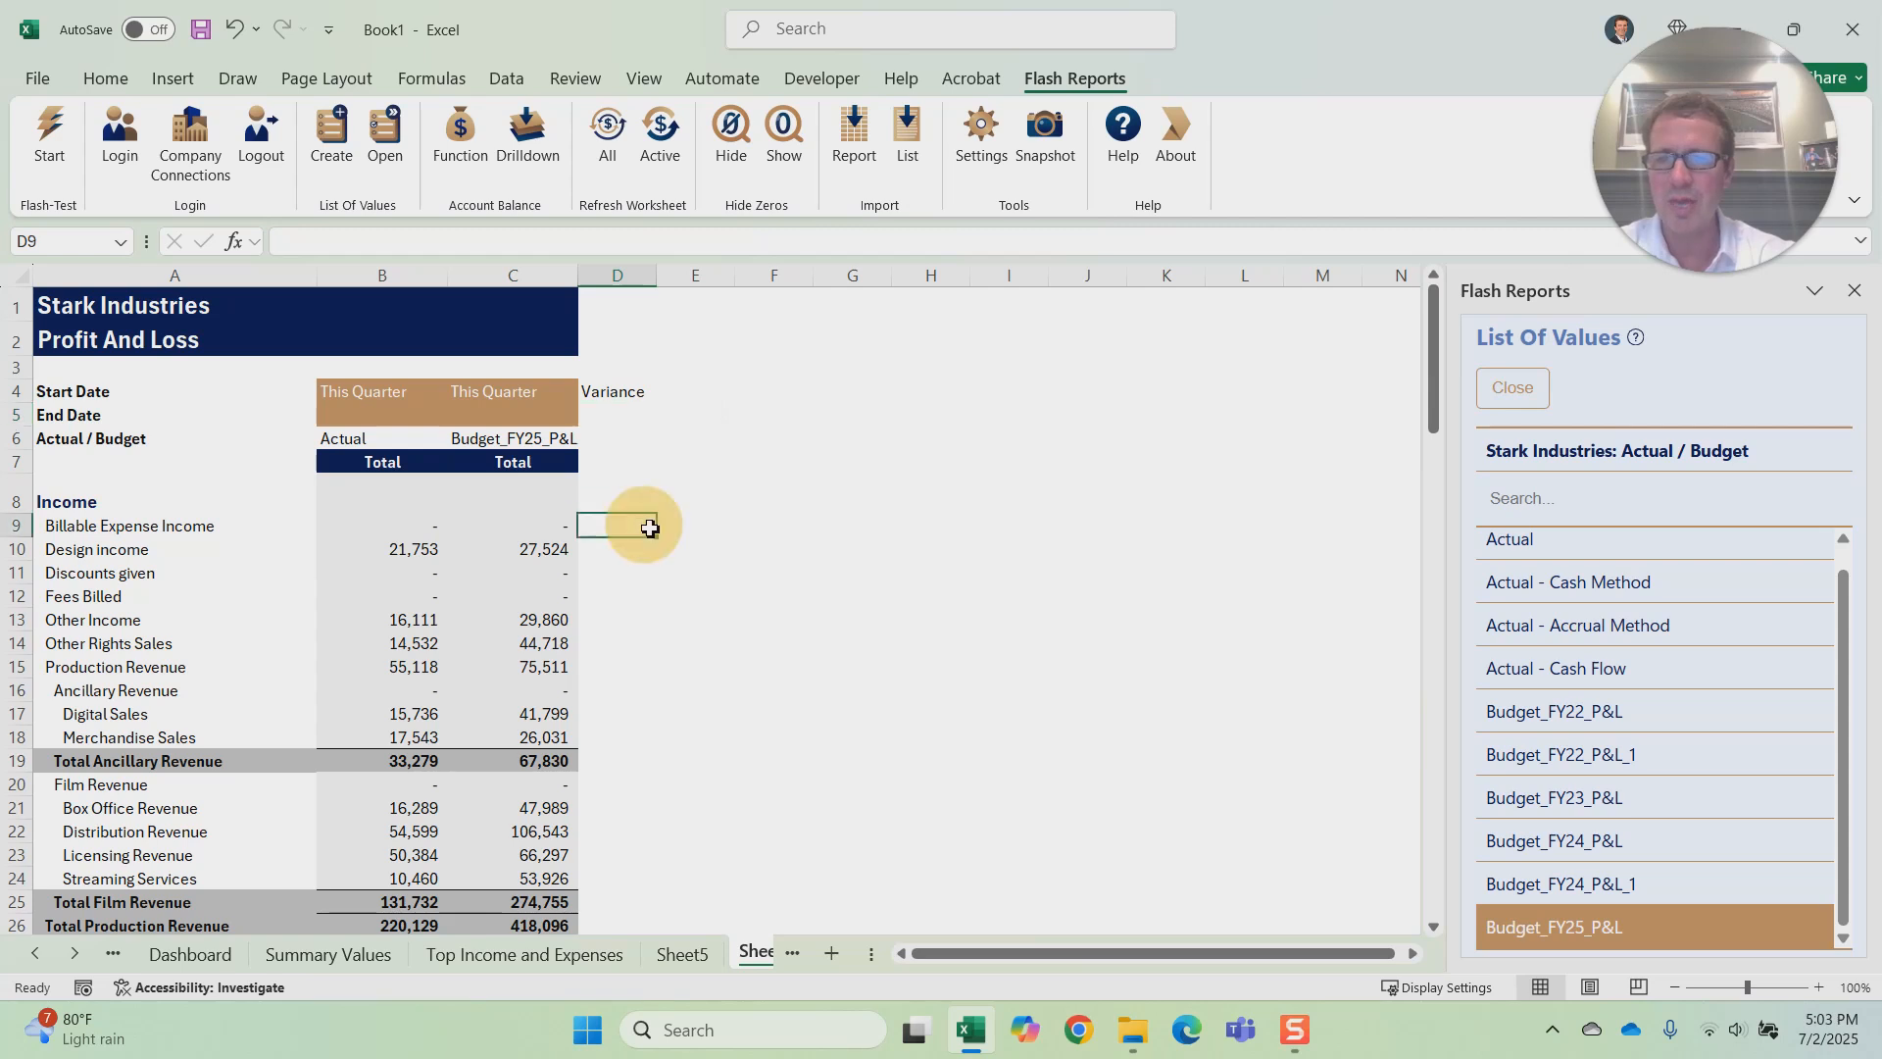
click(639, 555)
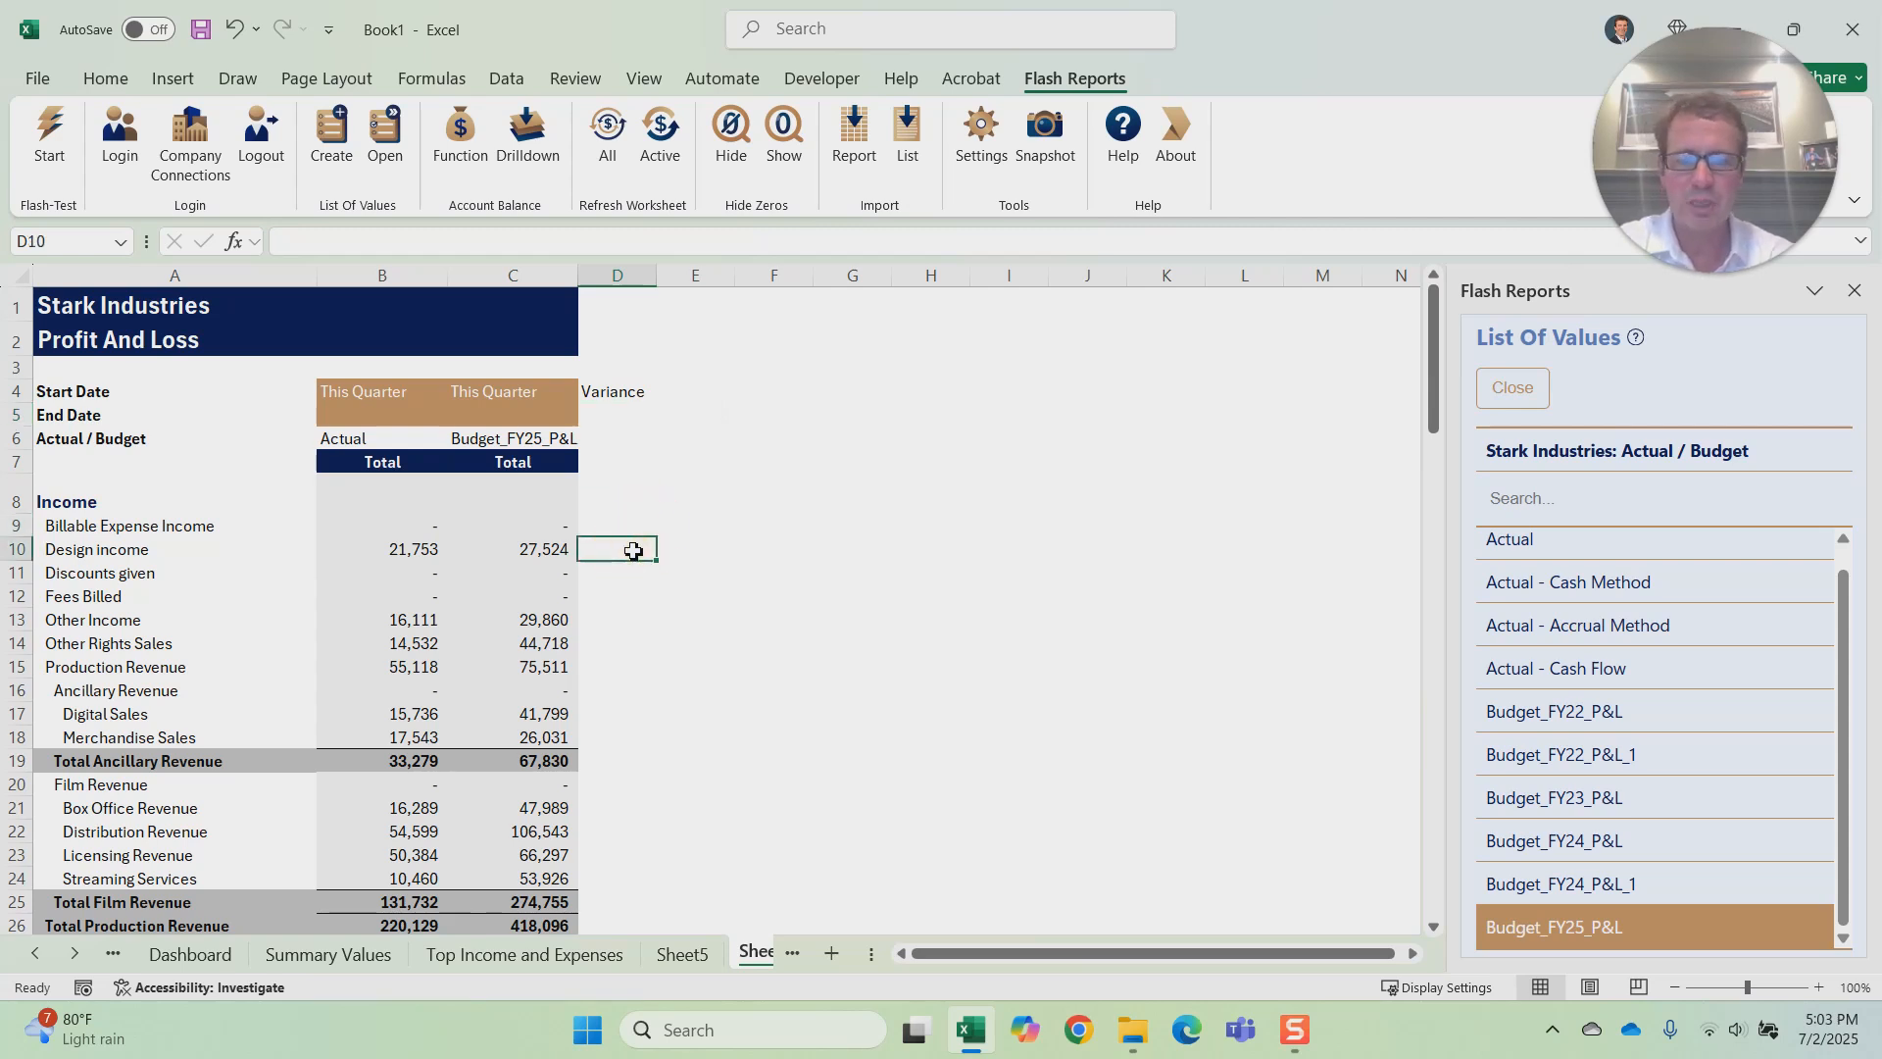
text(=)
click(420, 555)
text(-)
click(535, 552)
key(Return)
Step: Fill the variance formula from D10 down the remaining report rows and widen column D slightly
click(637, 551)
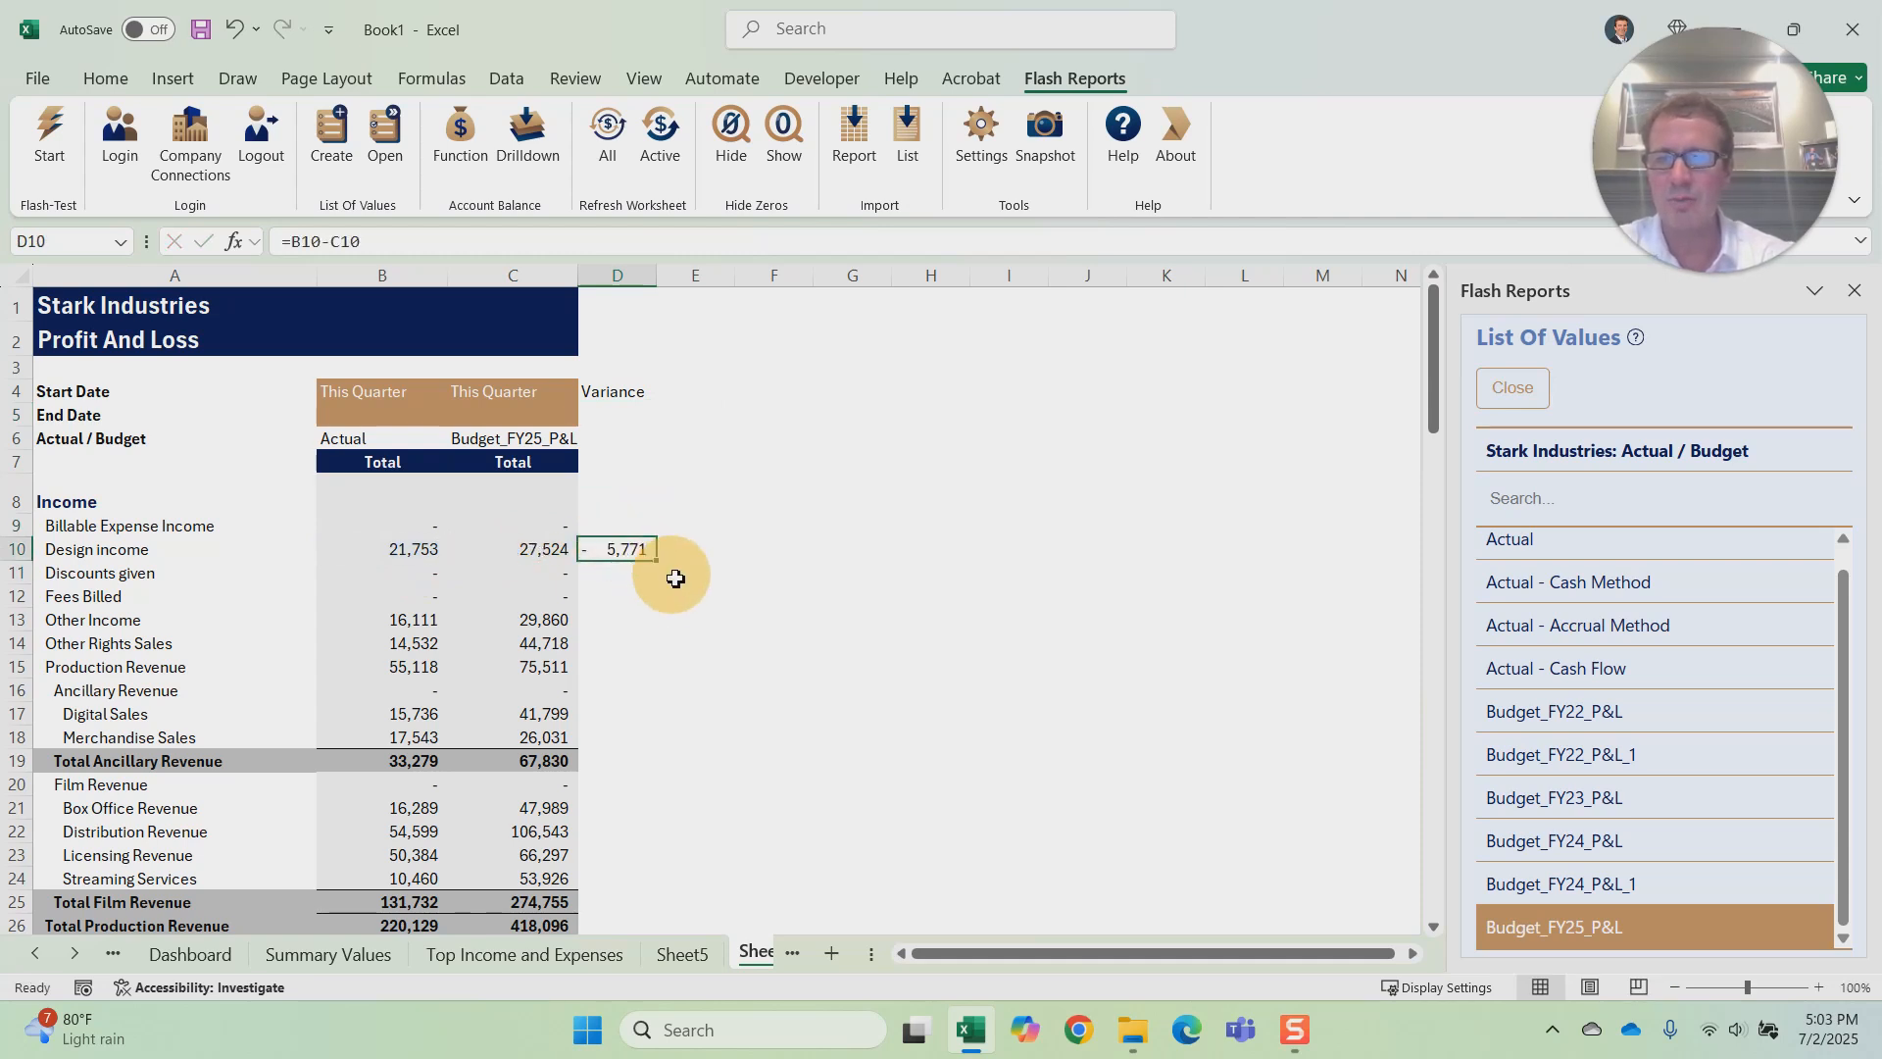
double_click(656, 560)
drag(657, 276, 680, 276)
Step: Copy the formatting of budget column C onto the Variance column D with Format Painter
click(534, 265)
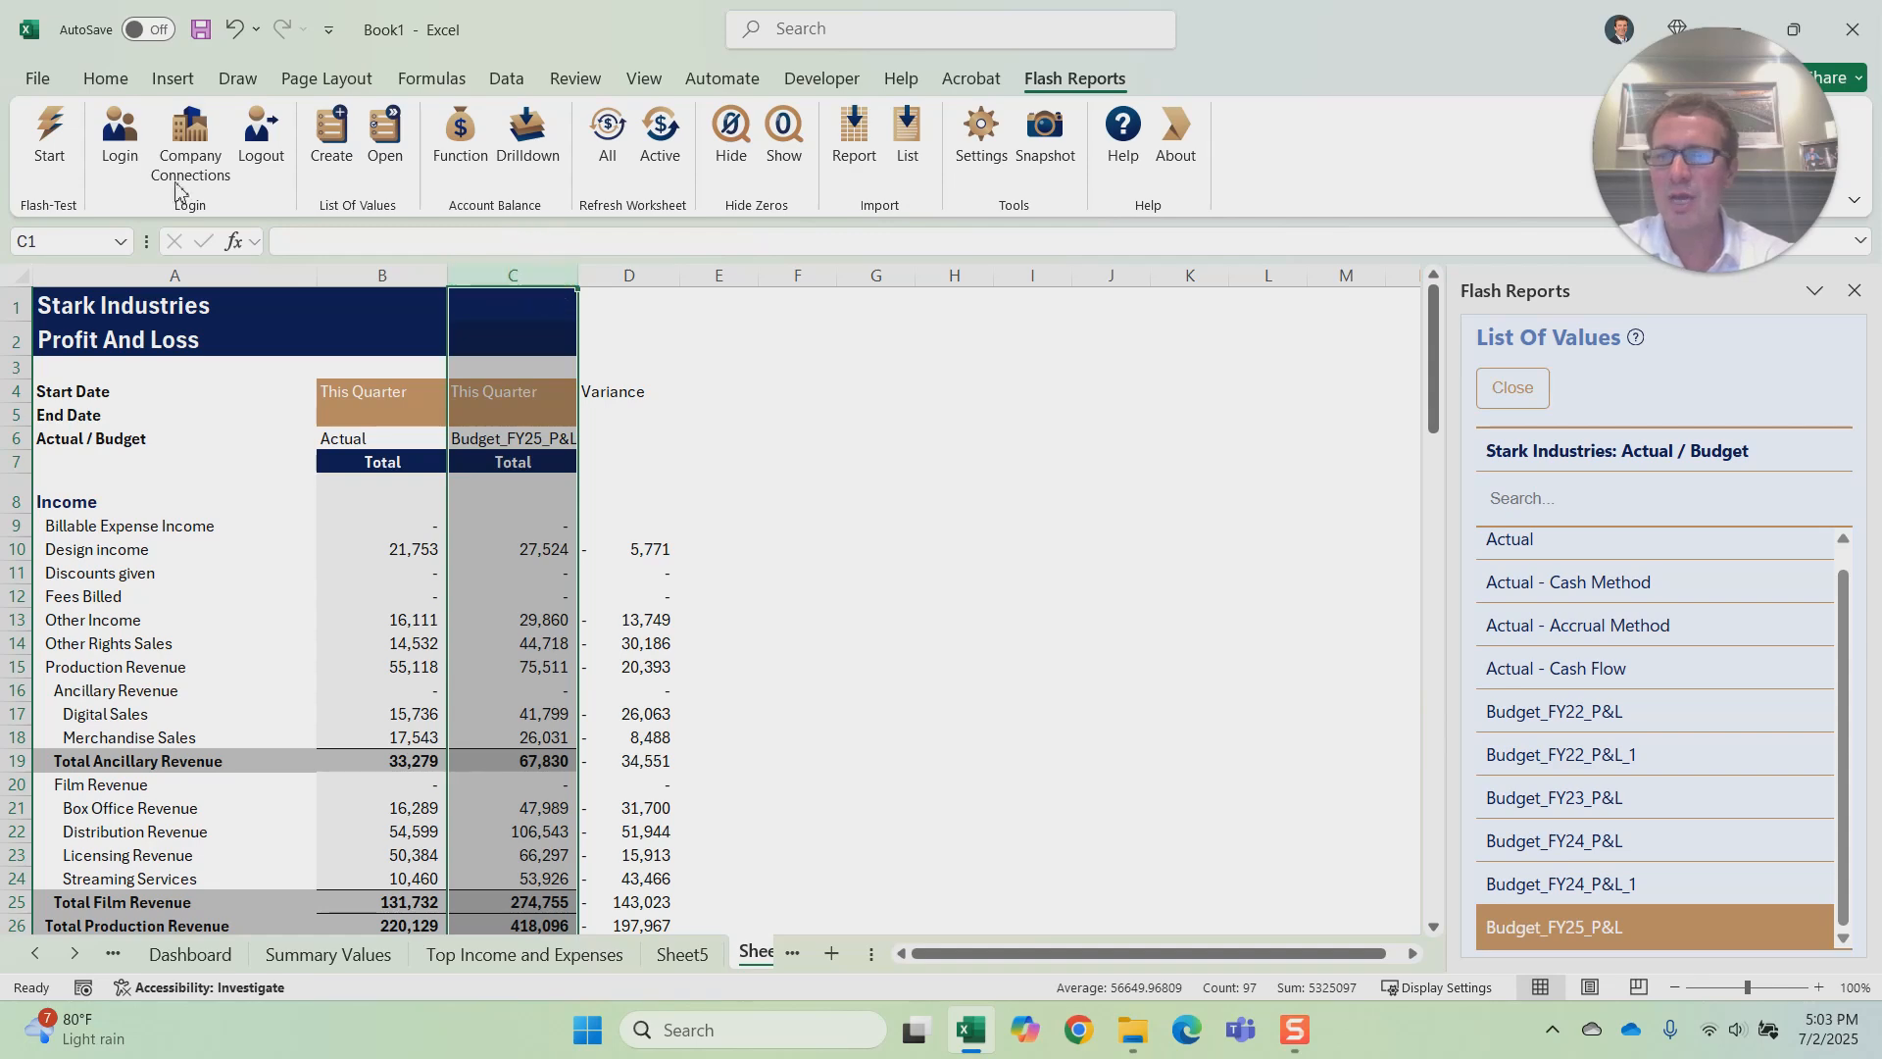
click(104, 75)
click(92, 176)
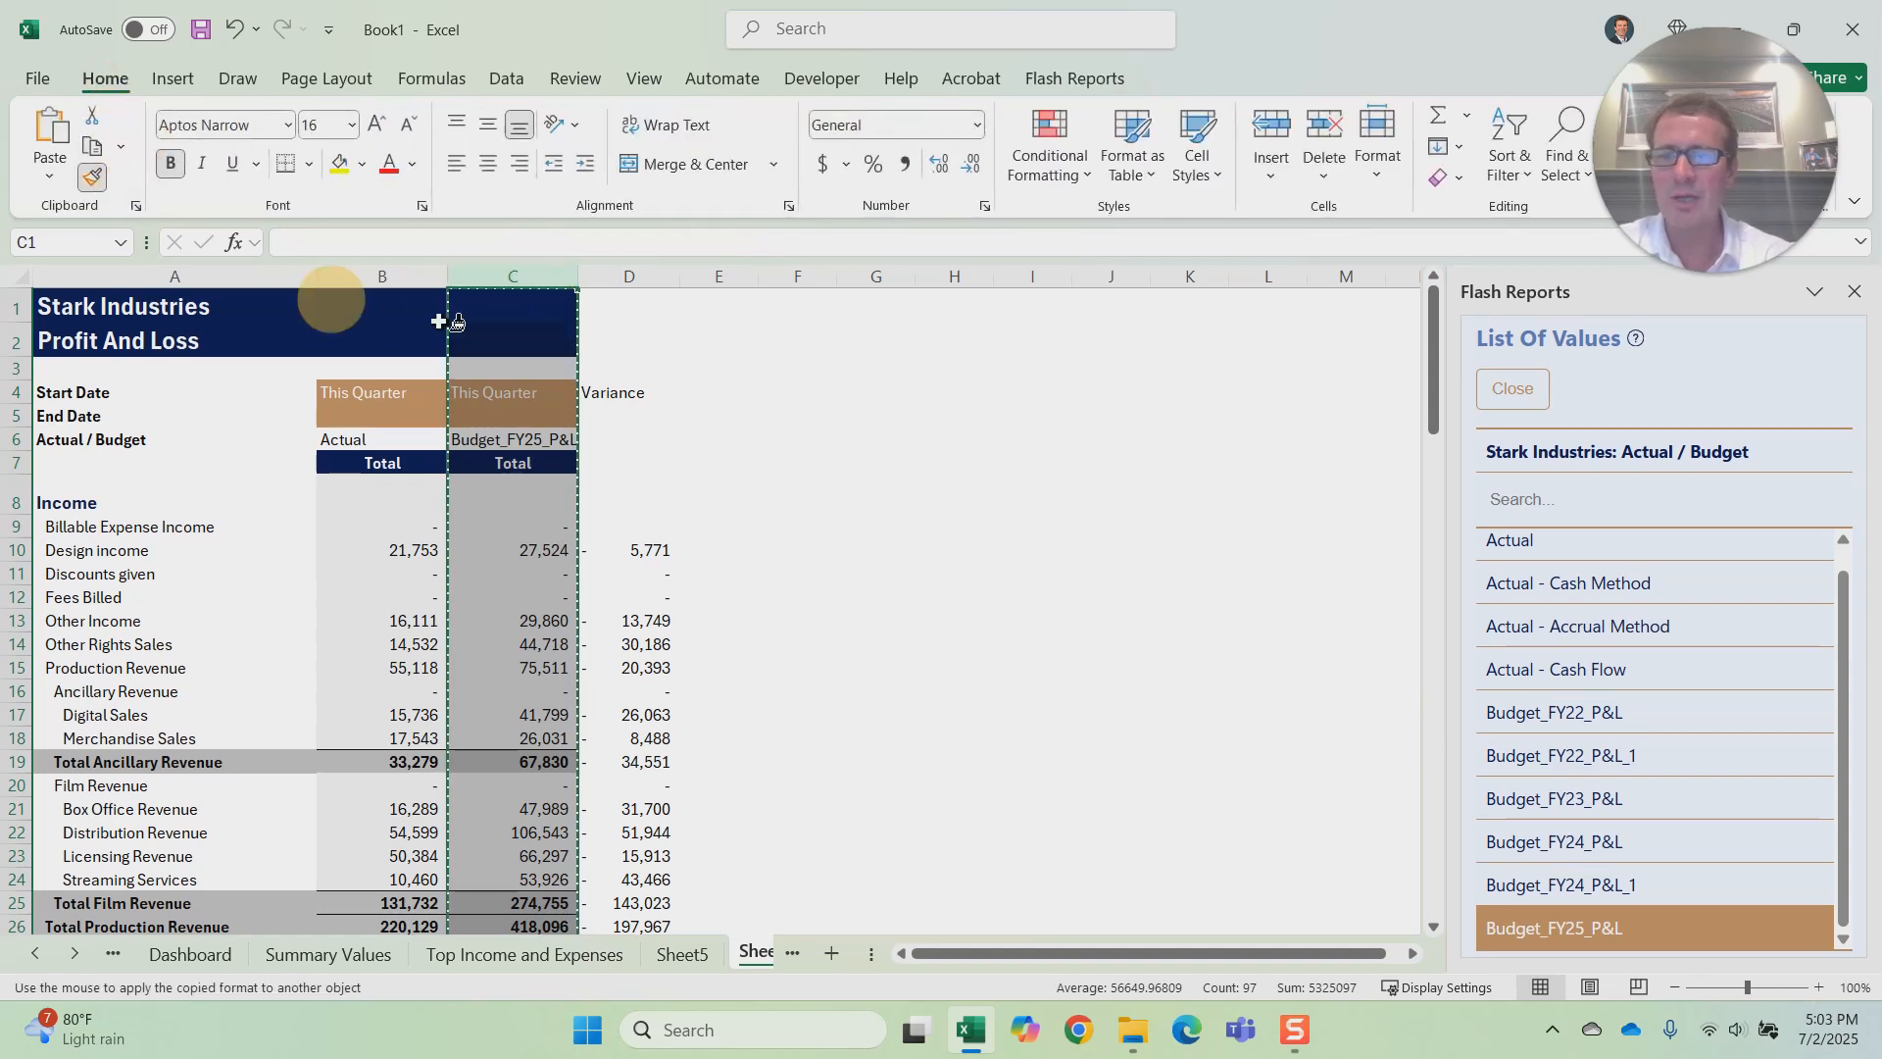
click(645, 268)
click(812, 464)
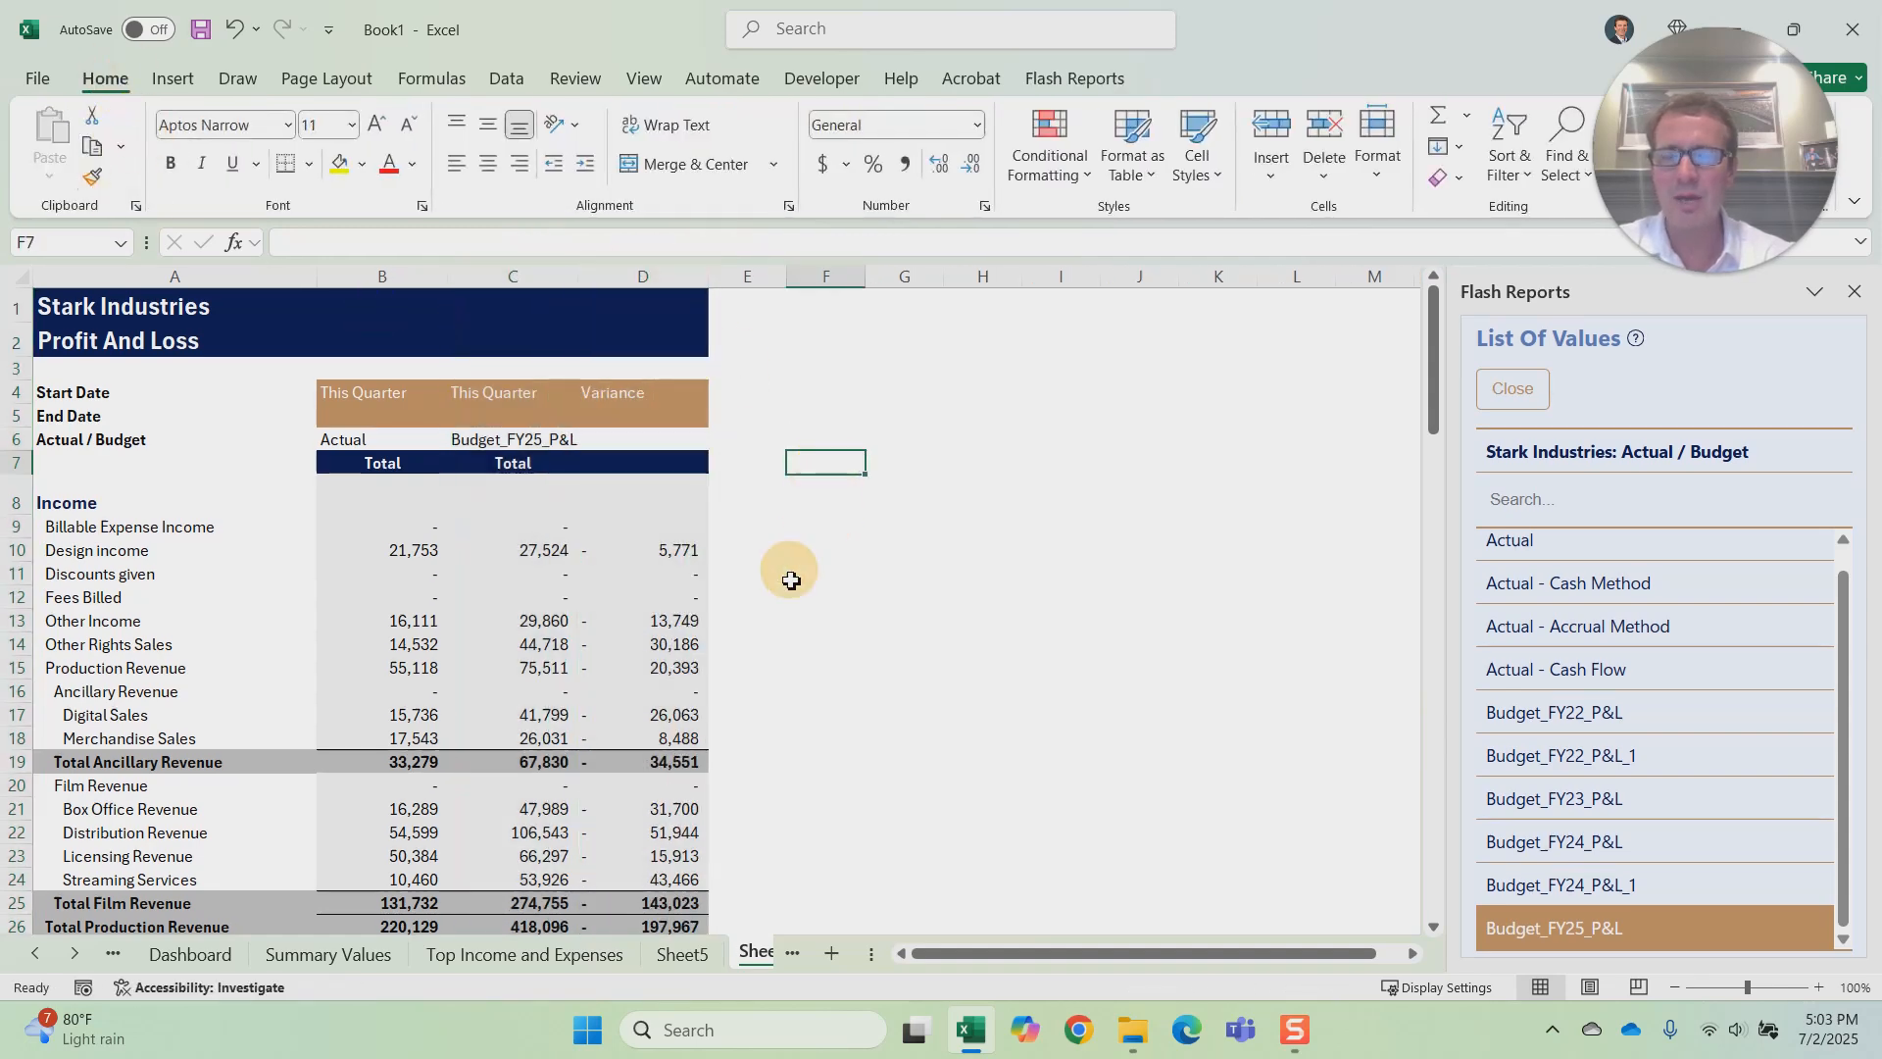
Step: Look over the formatted variance report and refresh the active worksheet with Flash Reports
scroll(632, 620, down, 2)
scroll(633, 619, up, 2)
click(1076, 78)
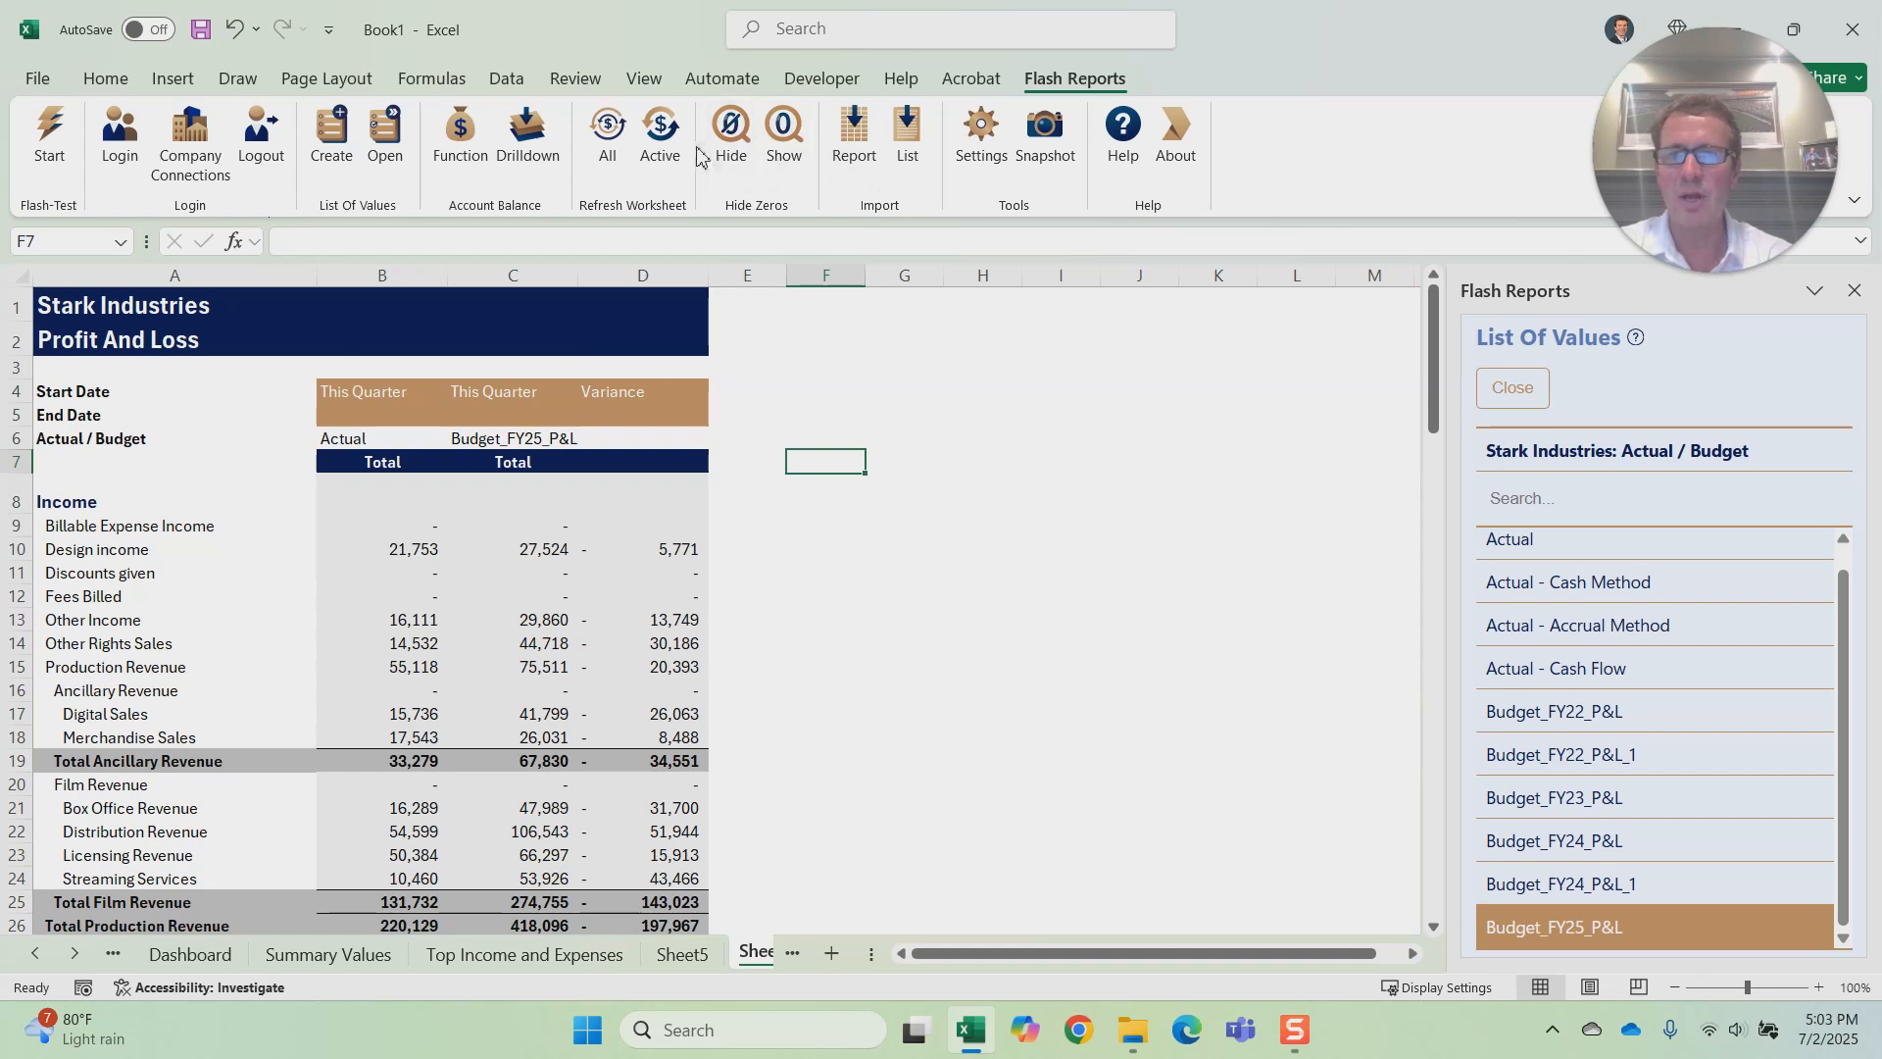
click(663, 135)
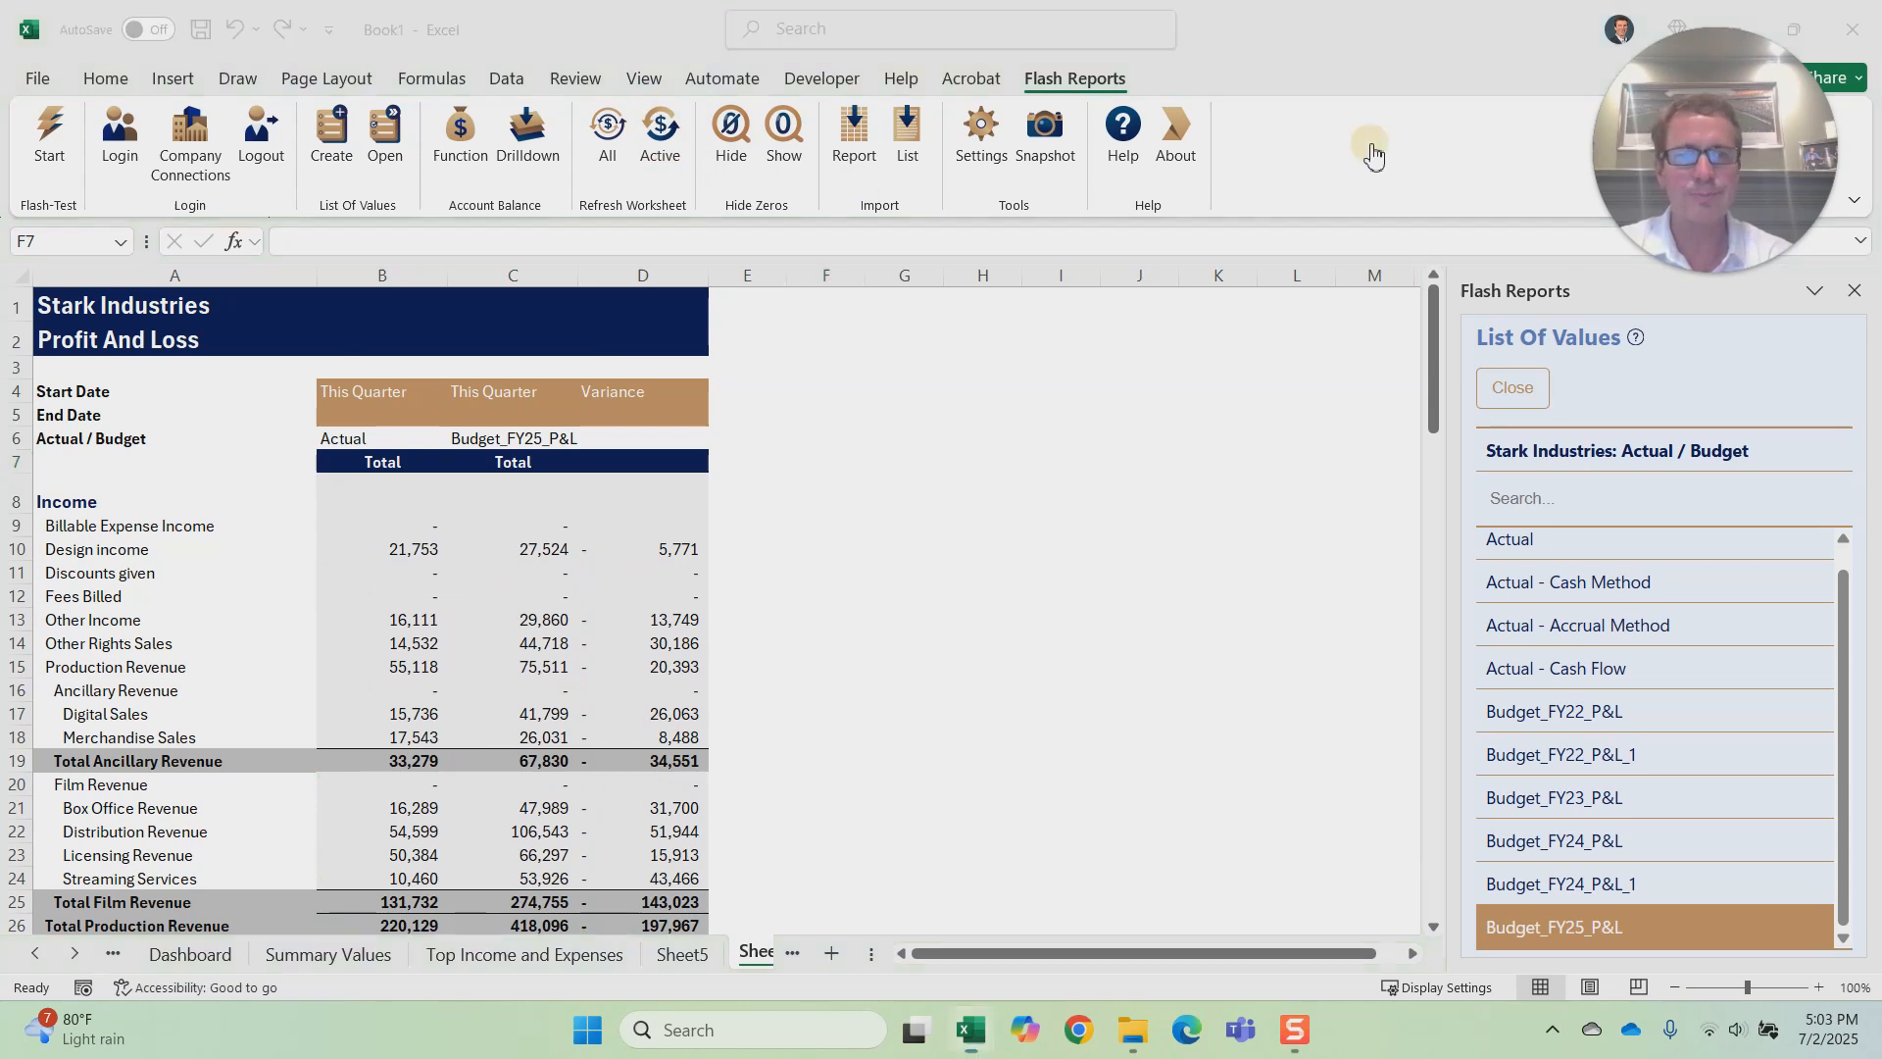
Step: Set up a summary Profit And Loss report import for Stark Industries covering the Last Month period
click(856, 130)
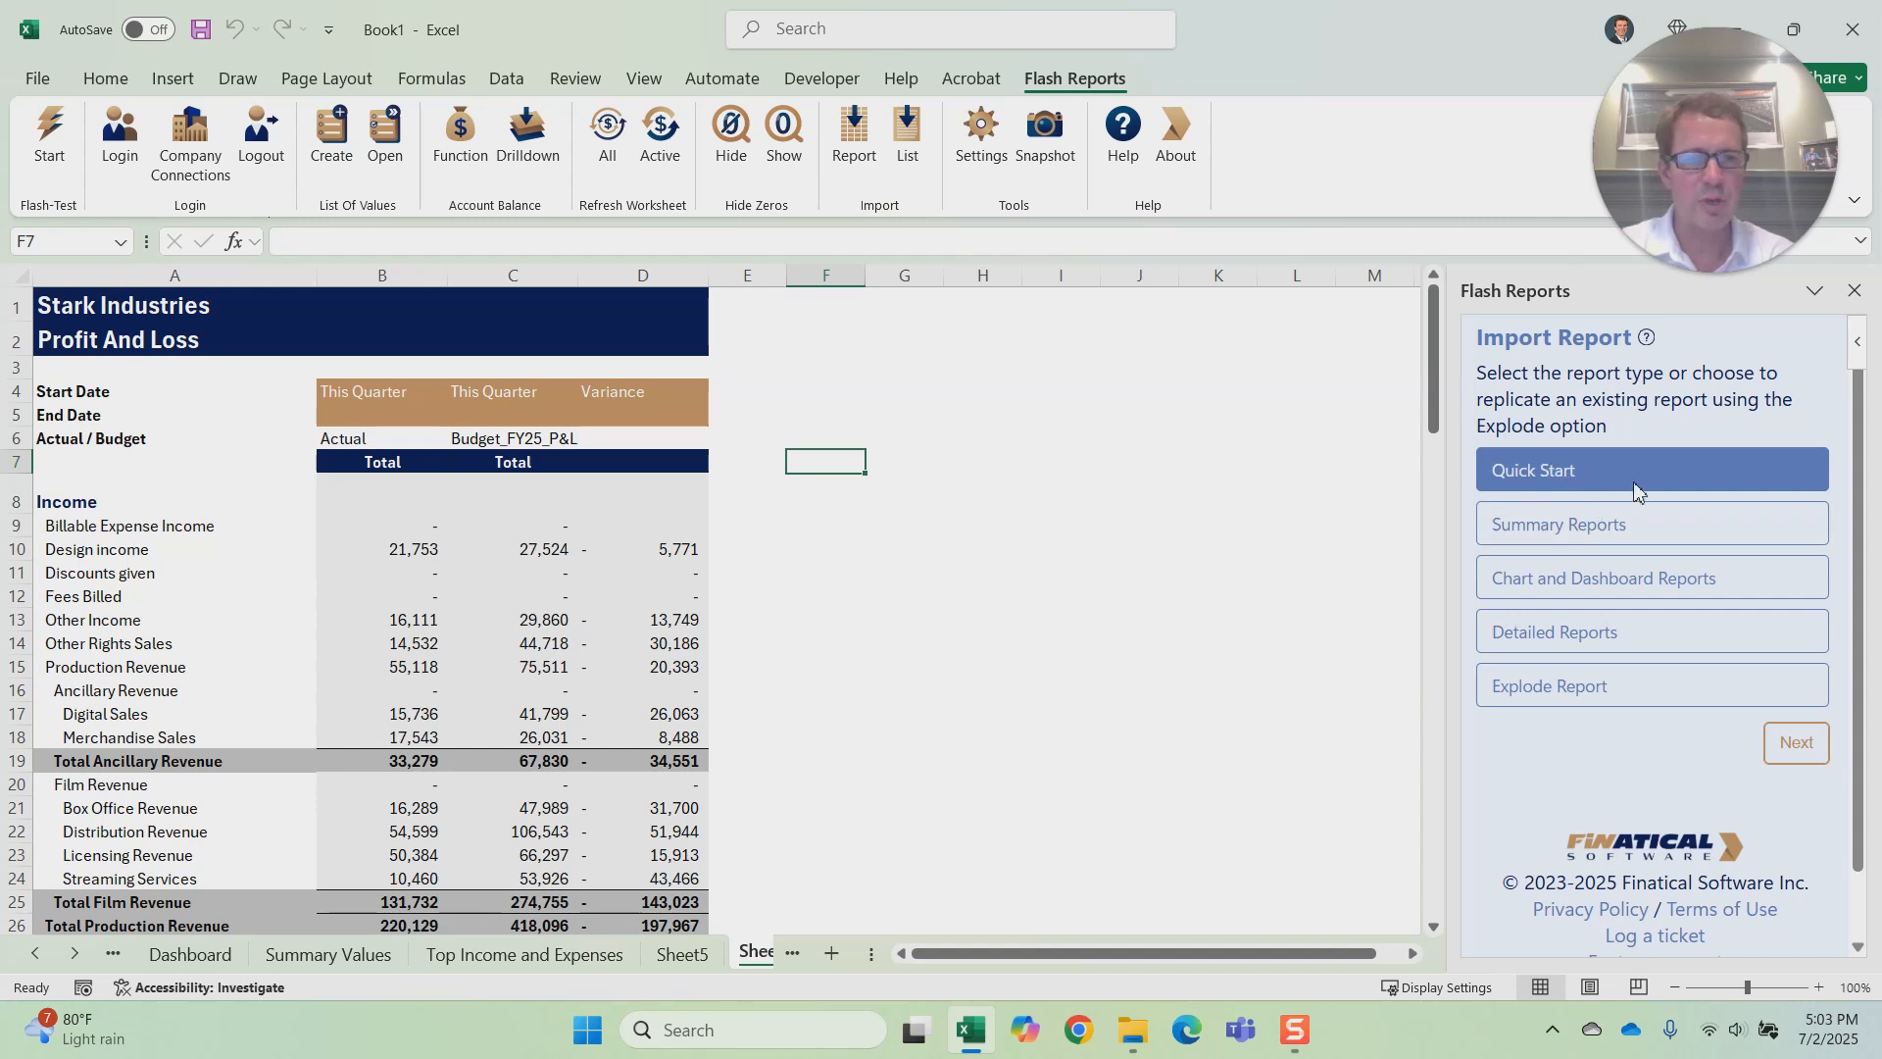
click(1593, 539)
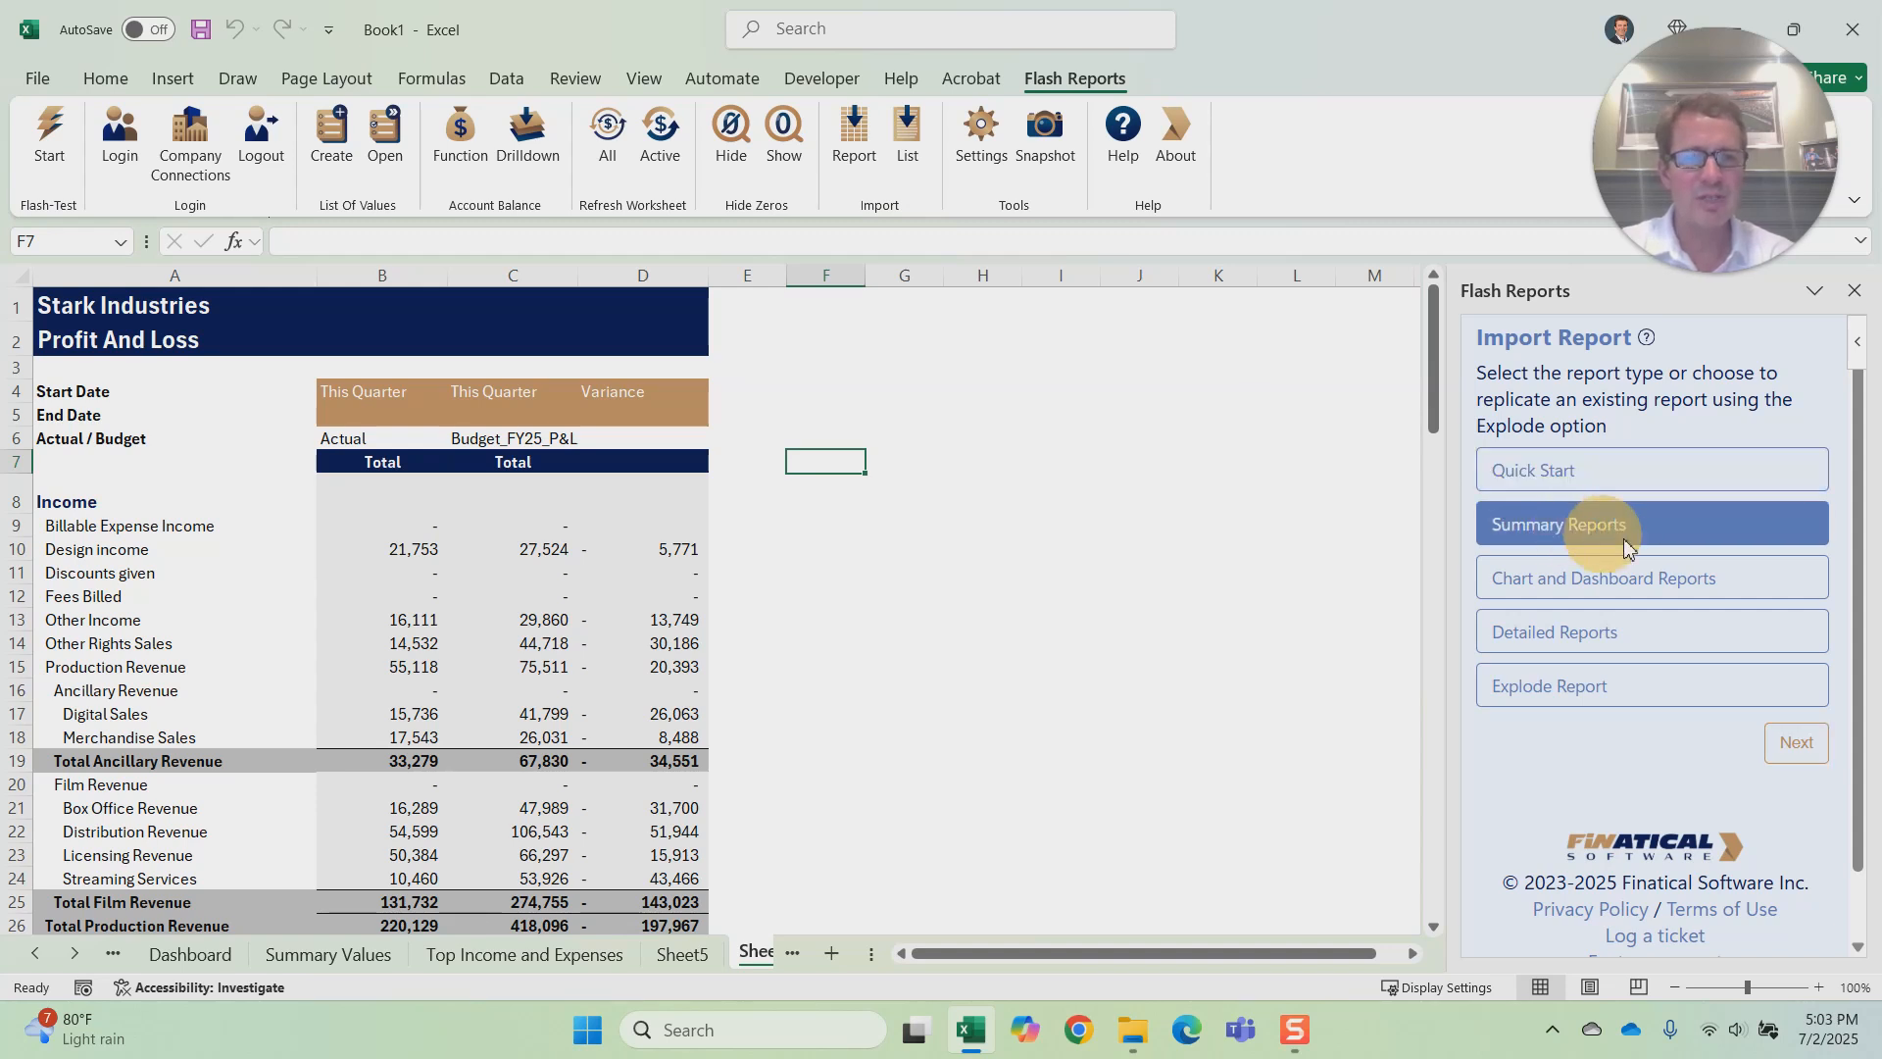
click(1798, 745)
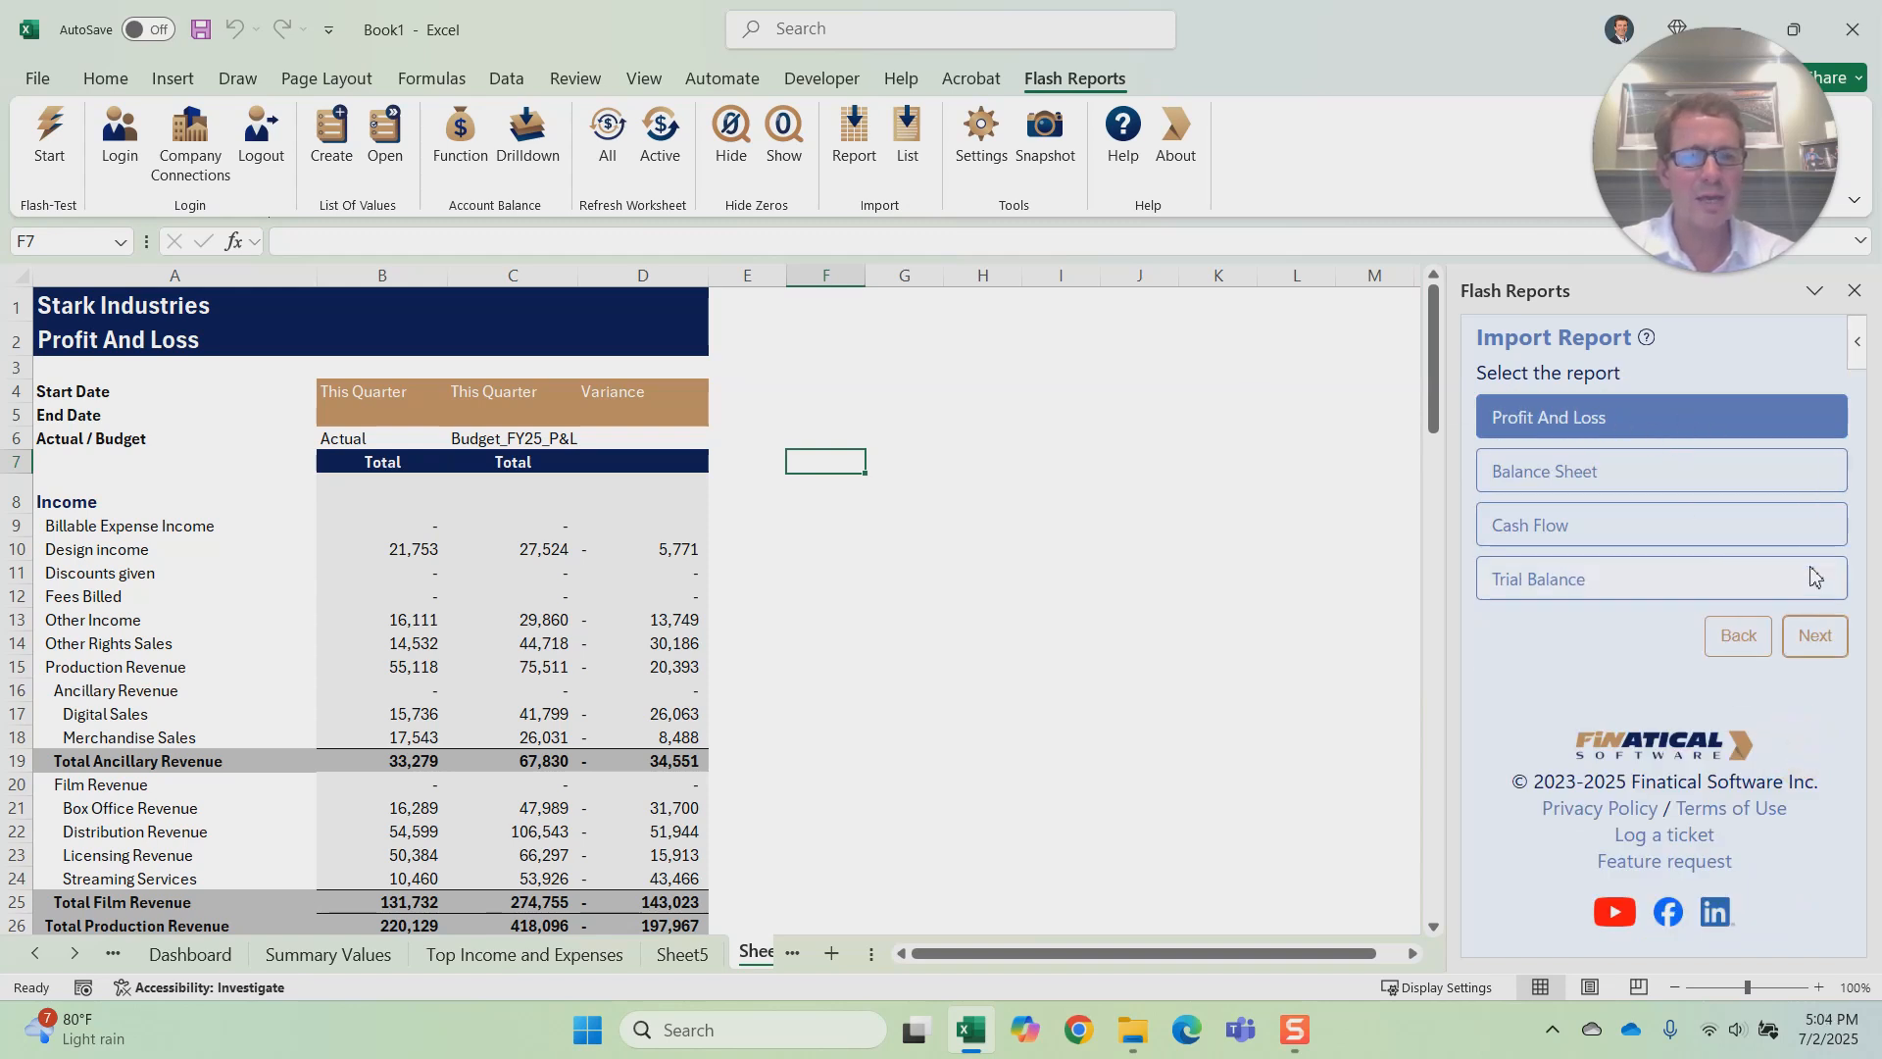
click(1814, 637)
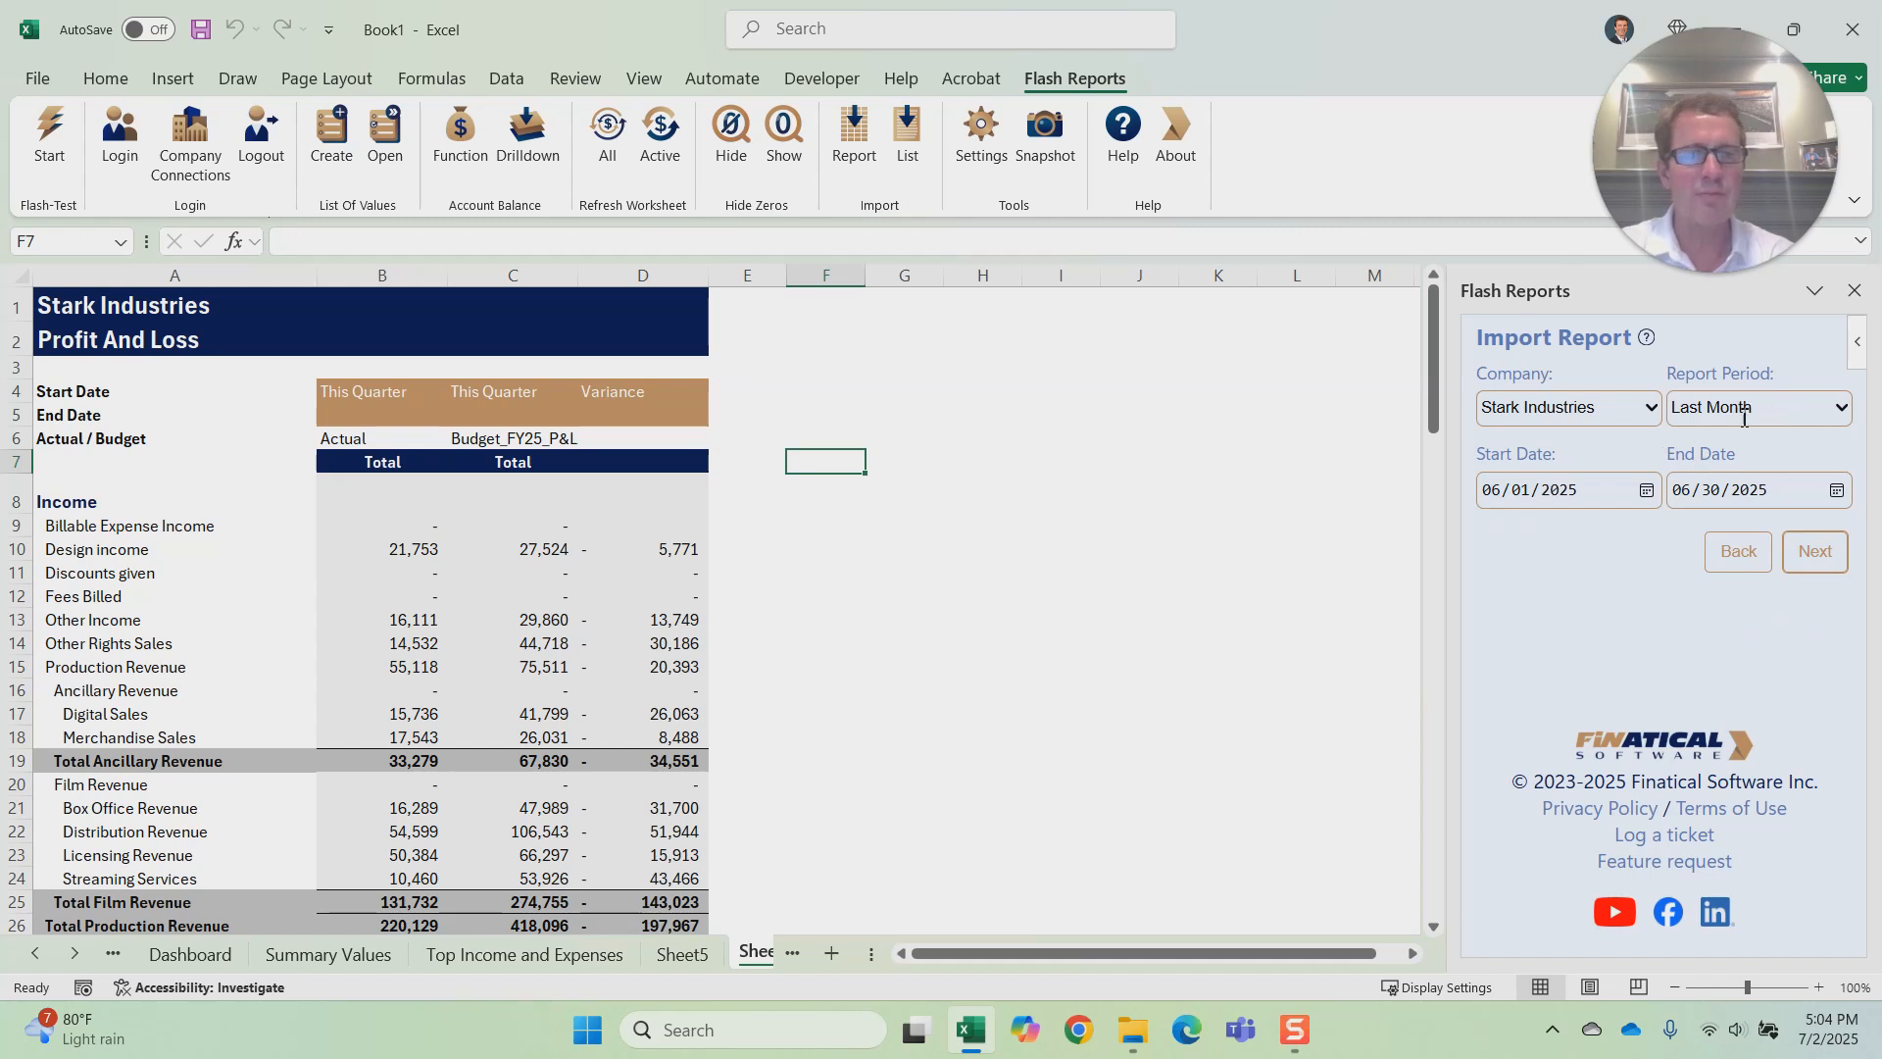
click(1833, 554)
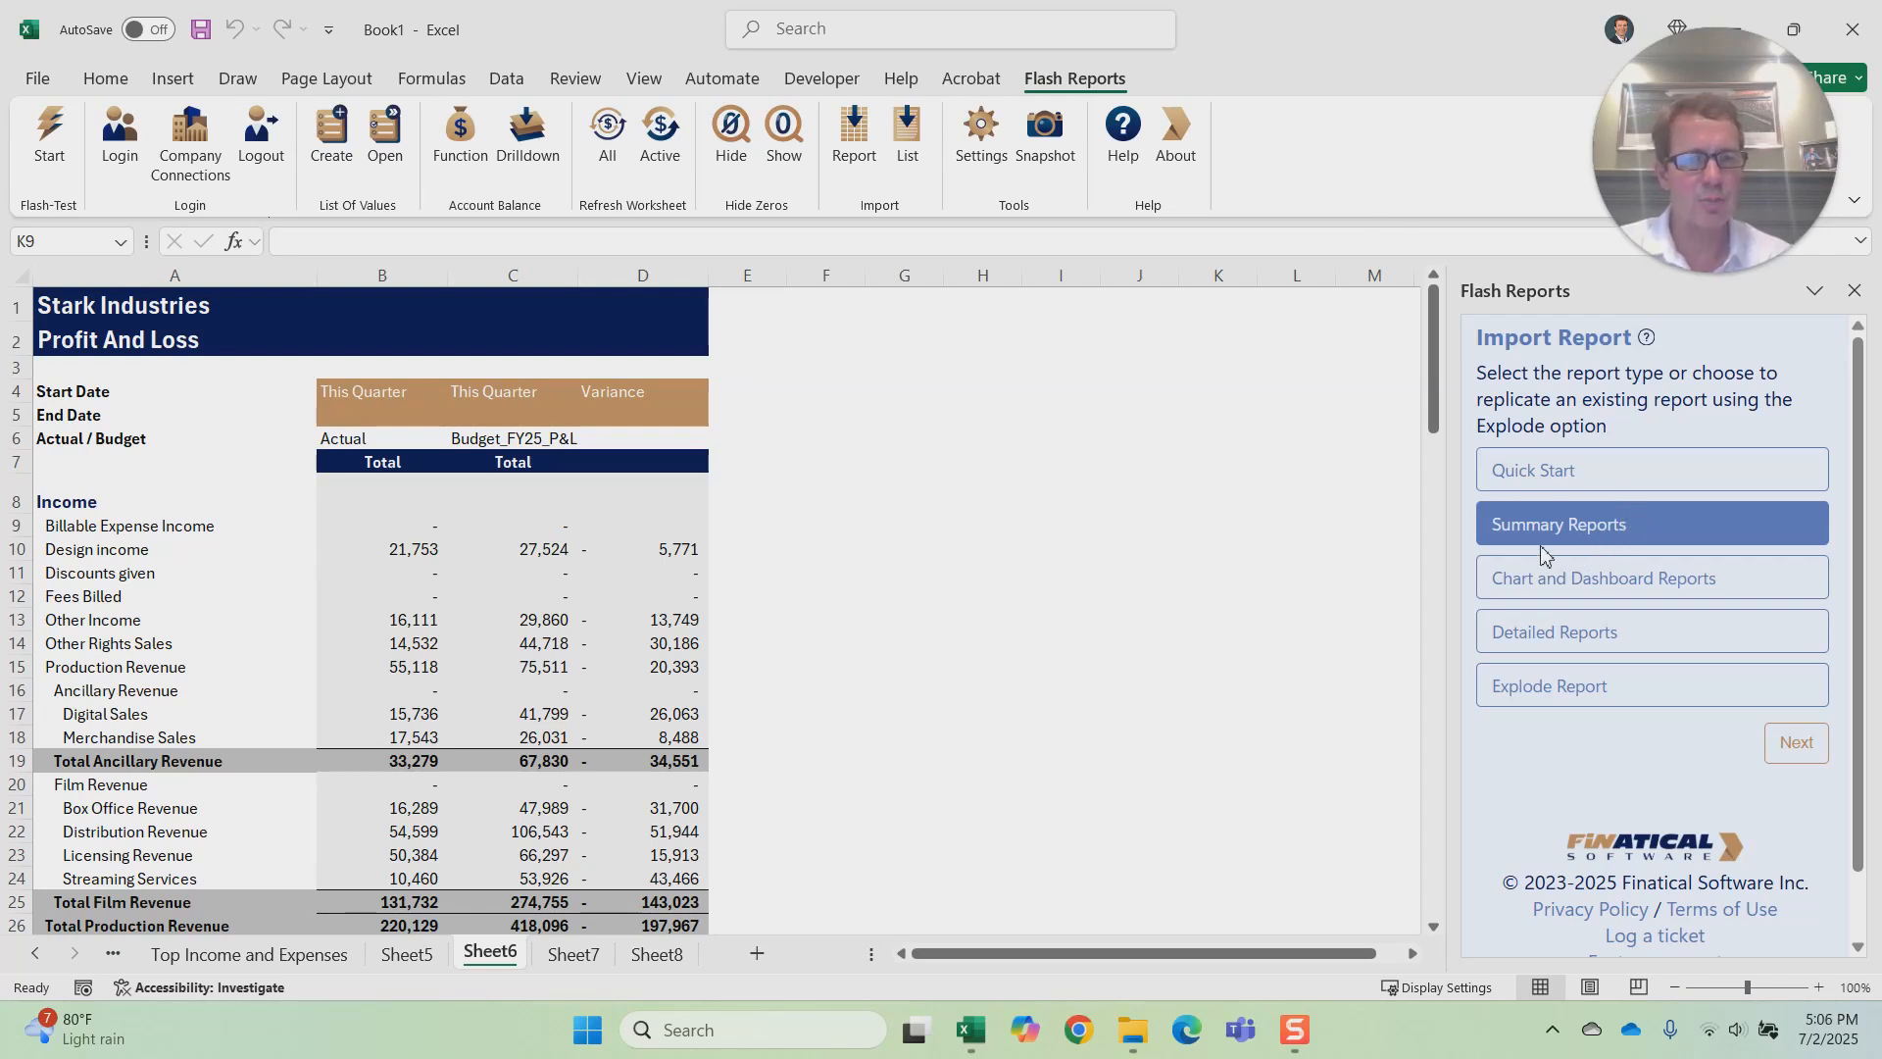
click(1801, 747)
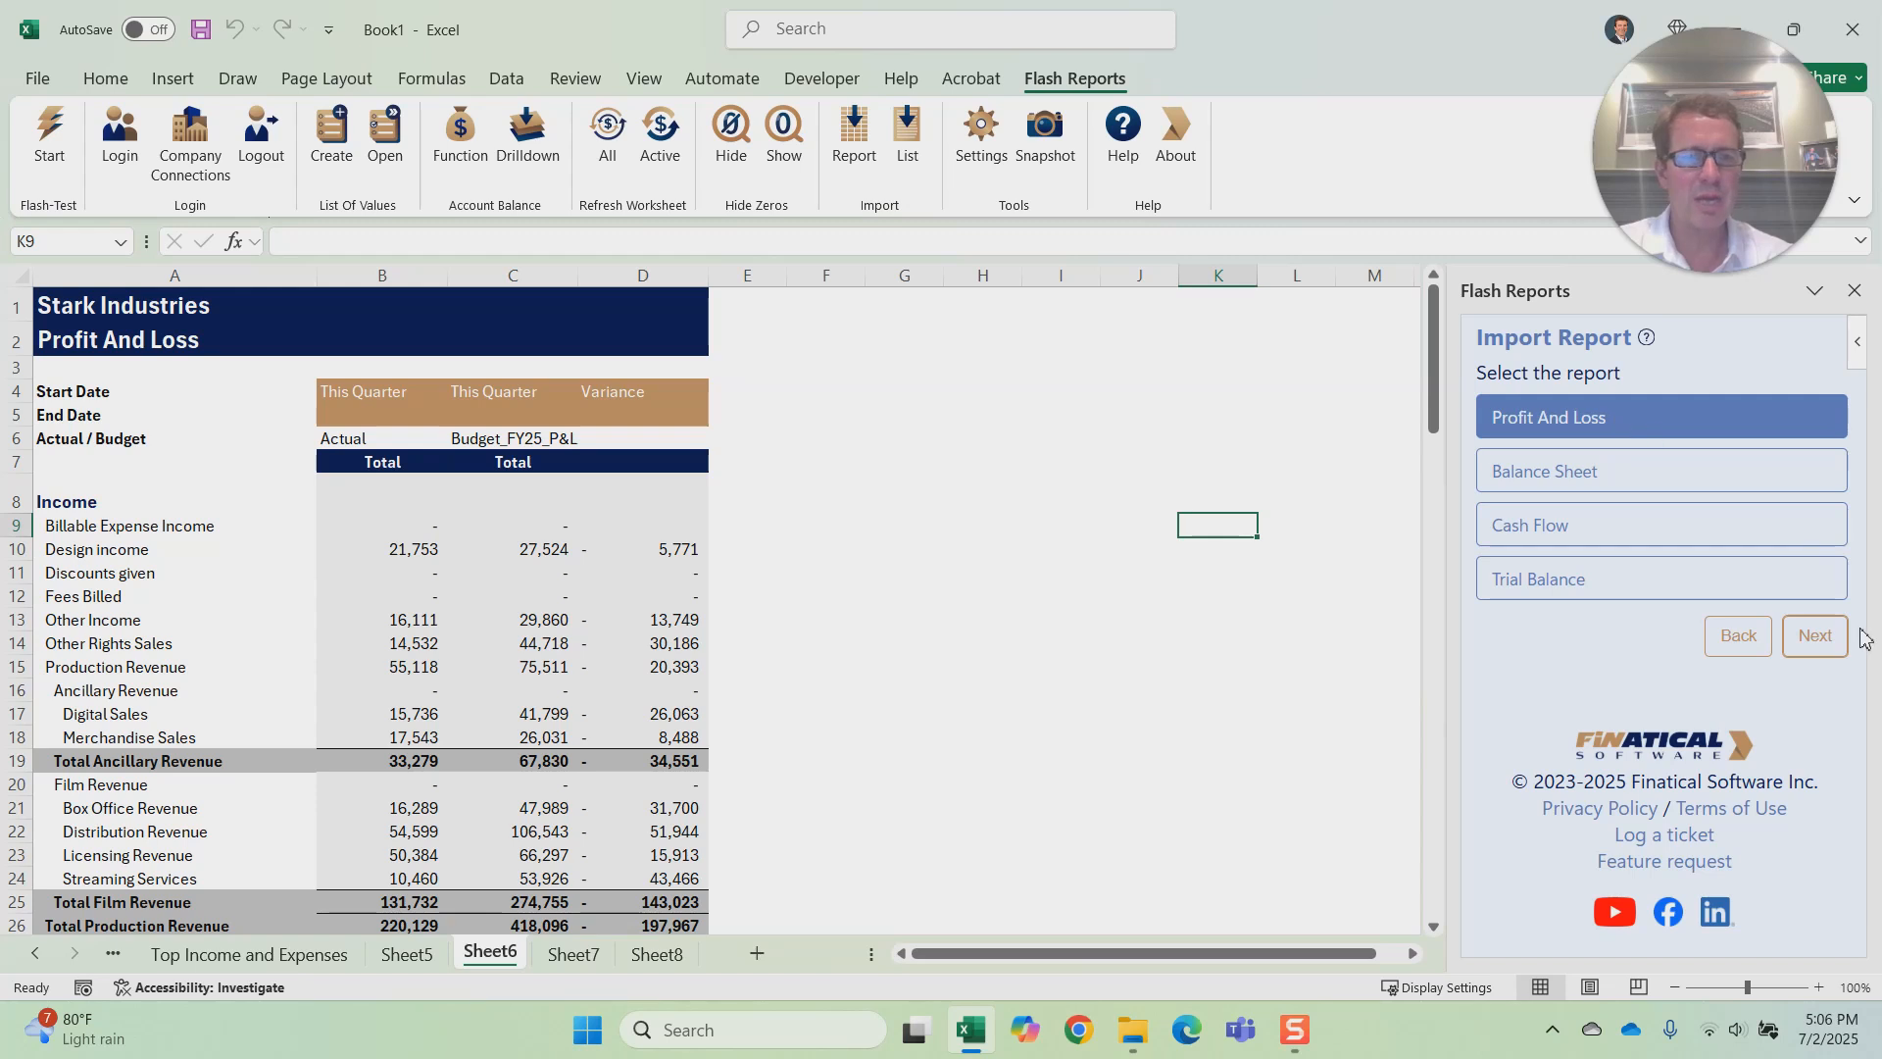
click(1815, 635)
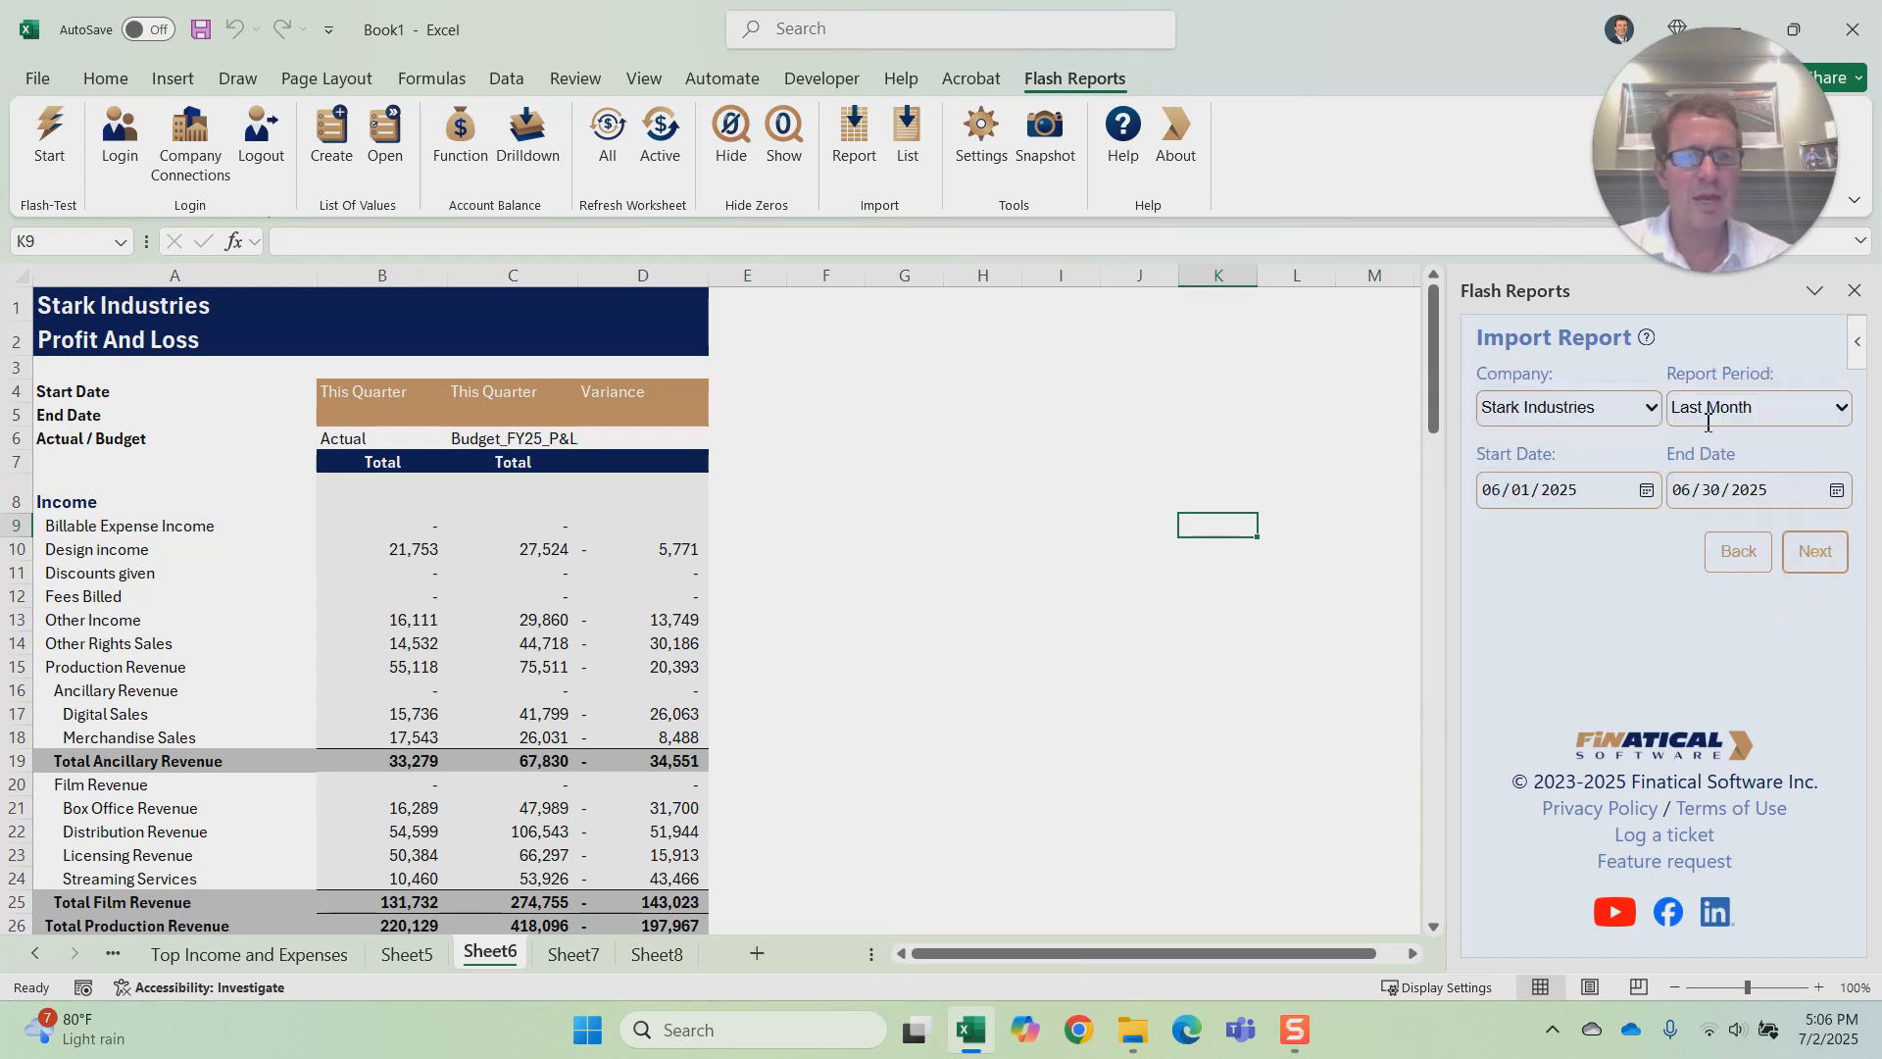
click(1822, 554)
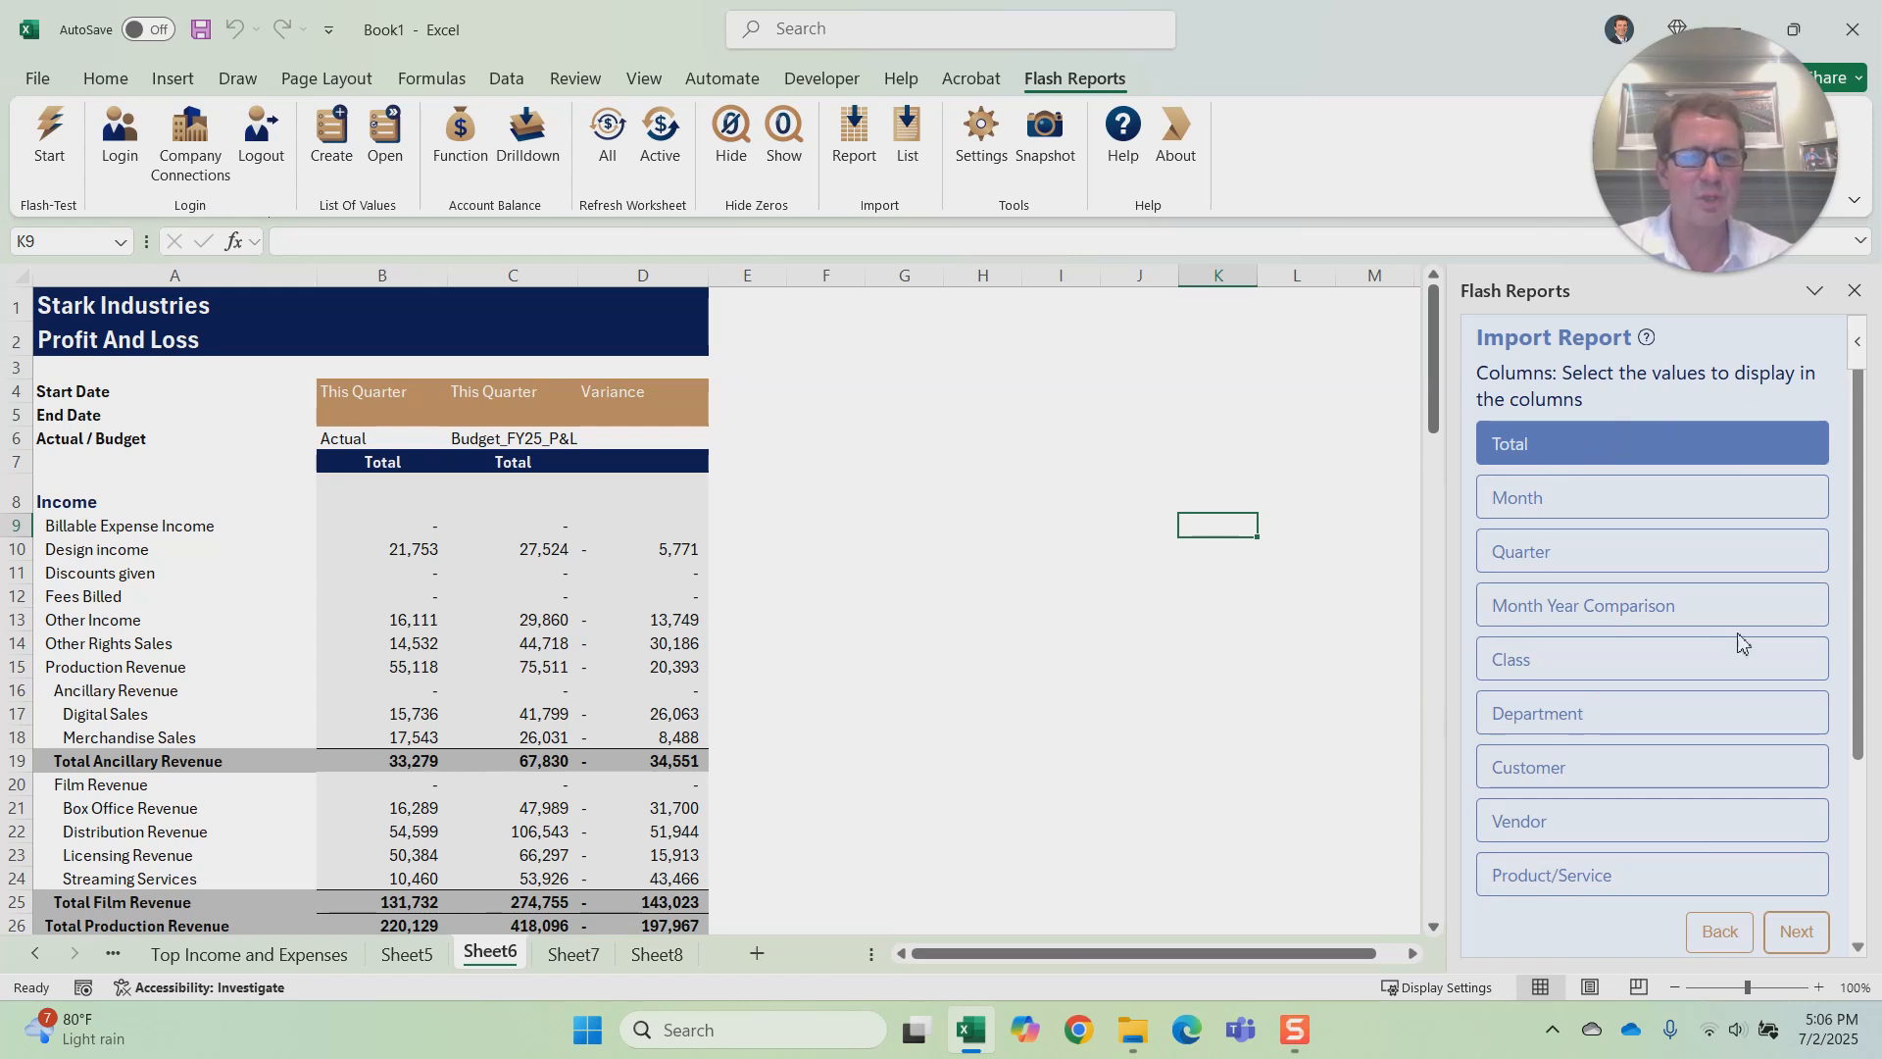
Step: Import the report with Total columns, a Class filter, the Budget_FY25_P&L budget, and both variance value and variance percentage
click(1796, 931)
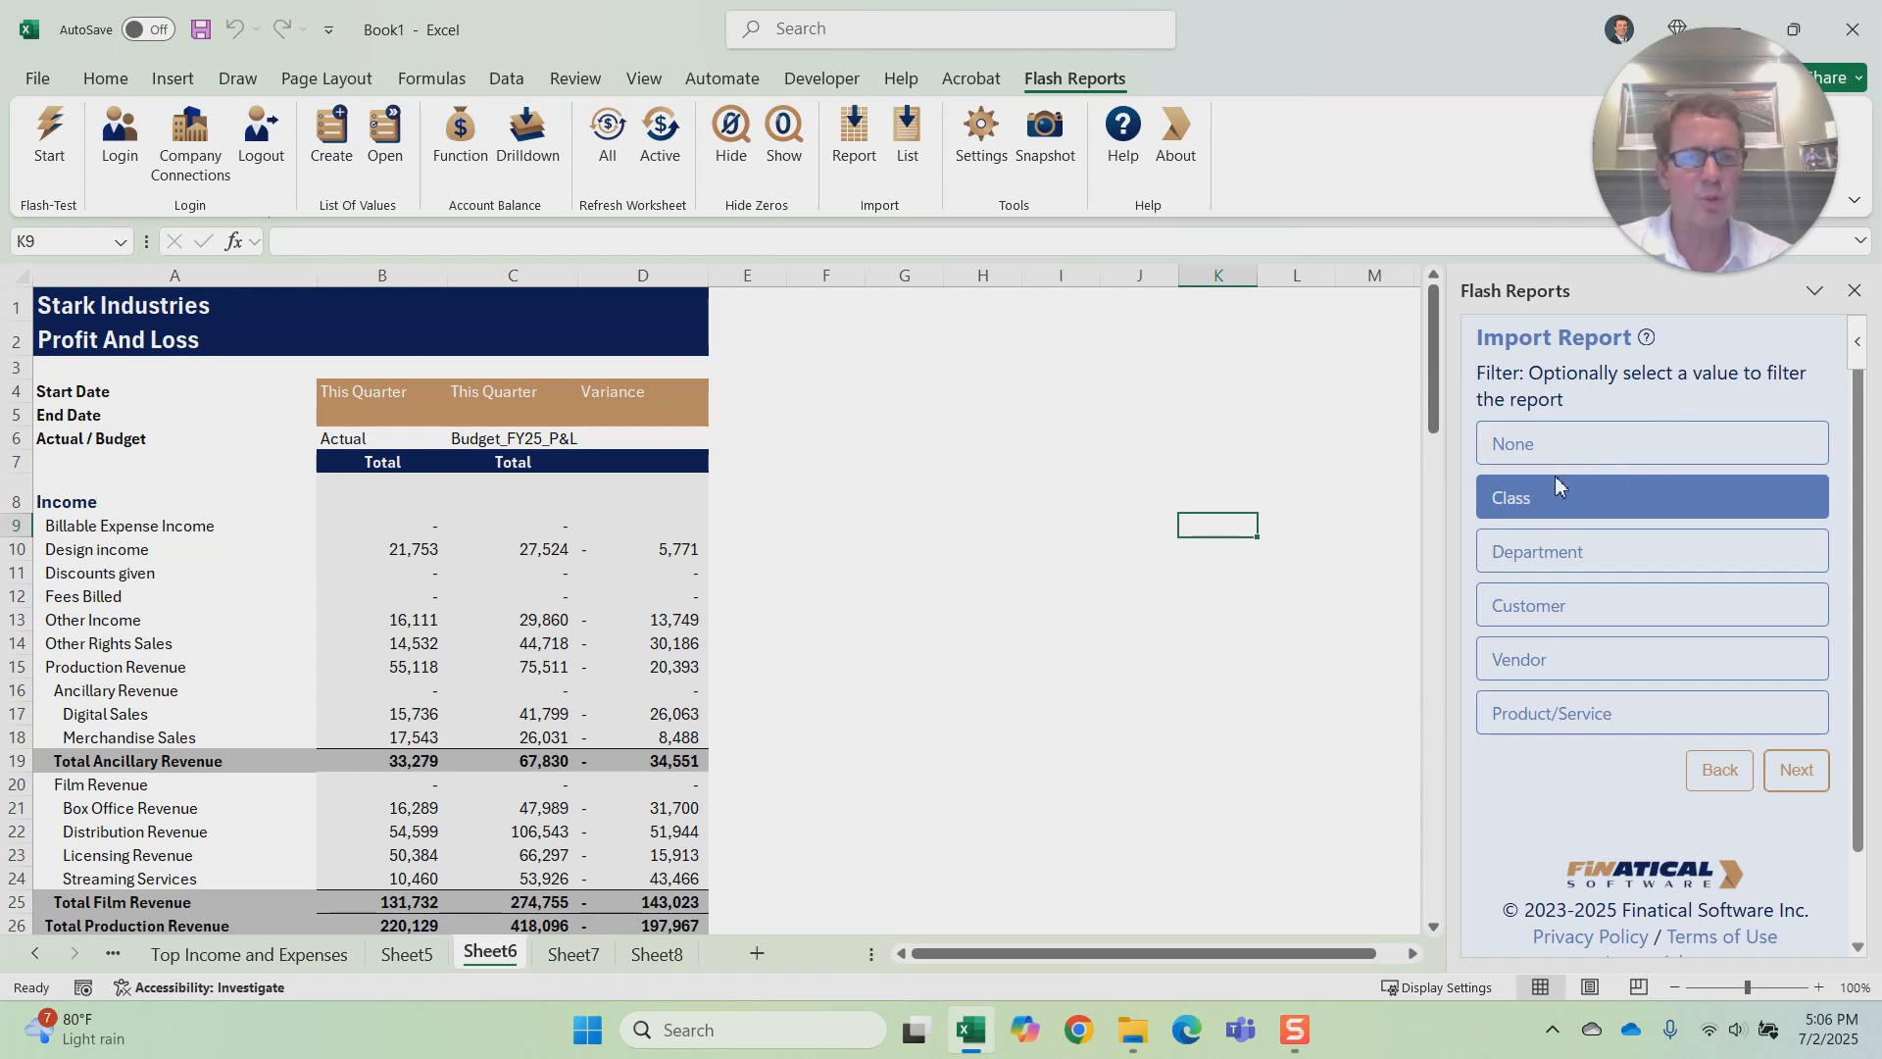
click(1809, 775)
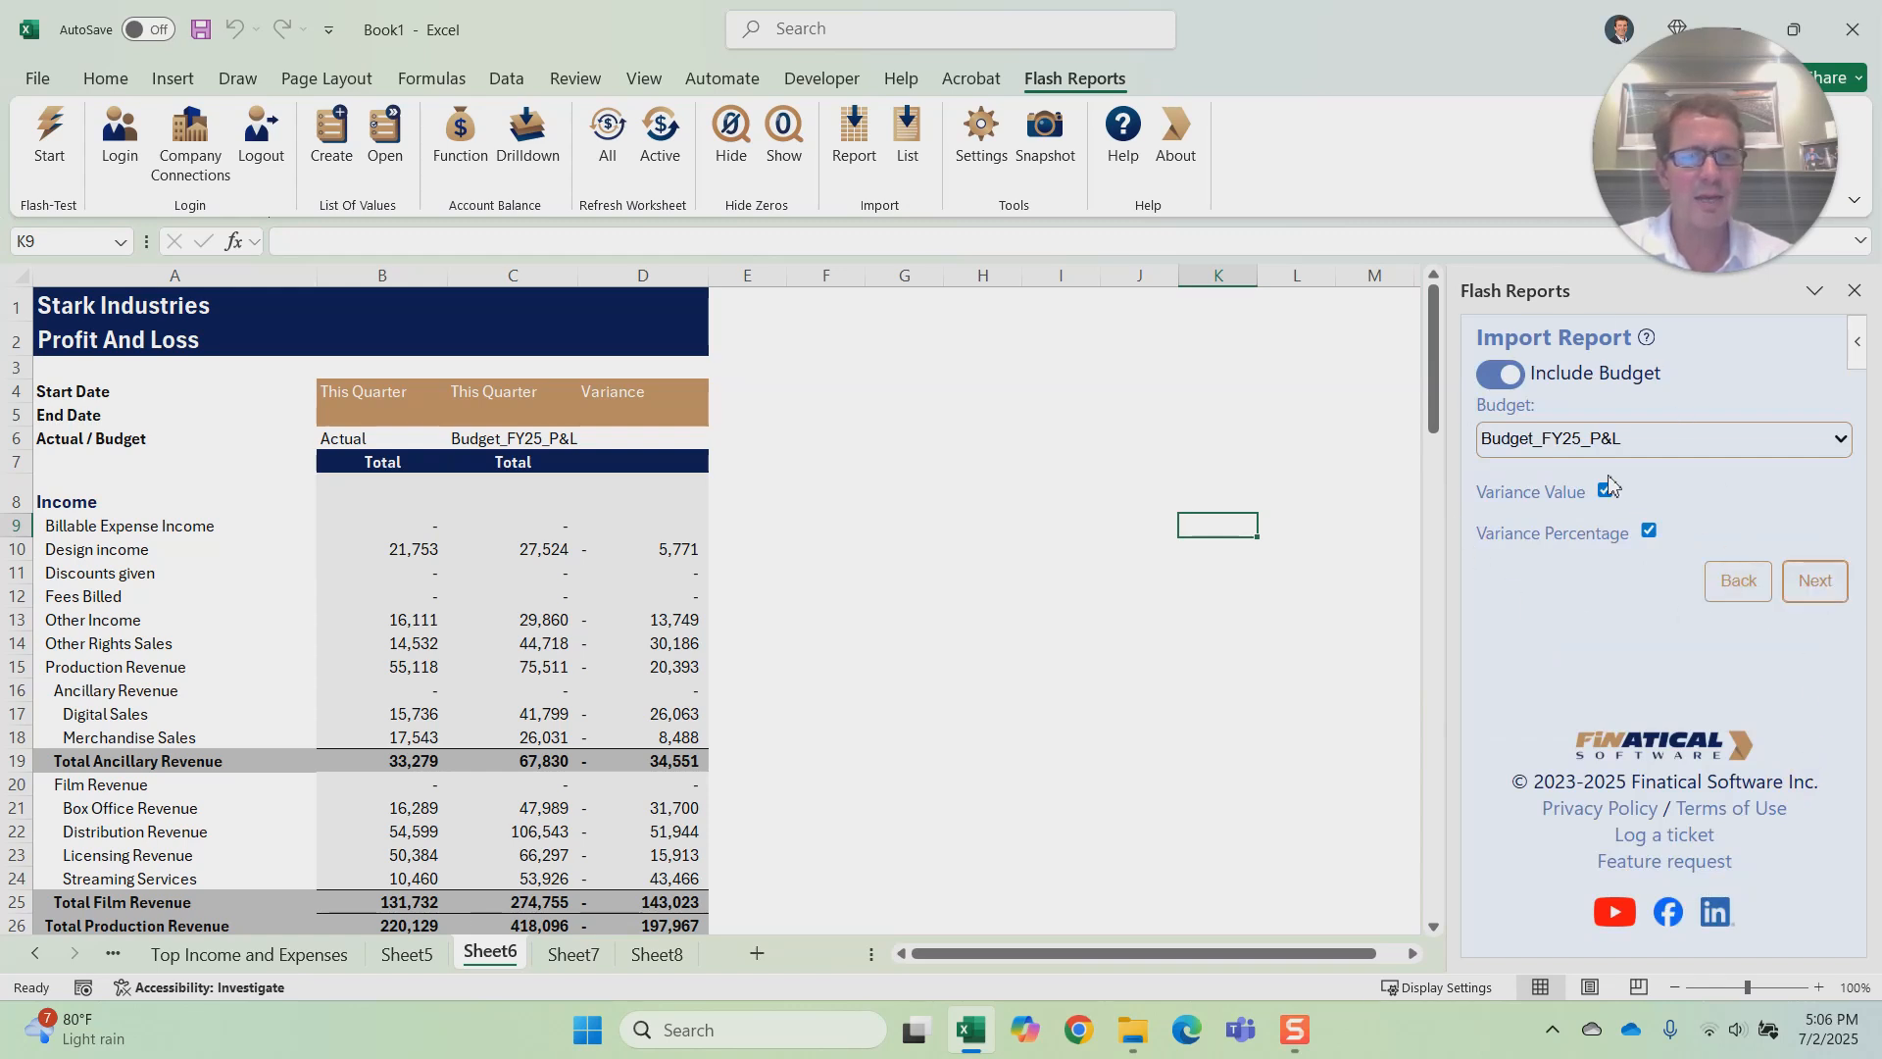
click(1817, 583)
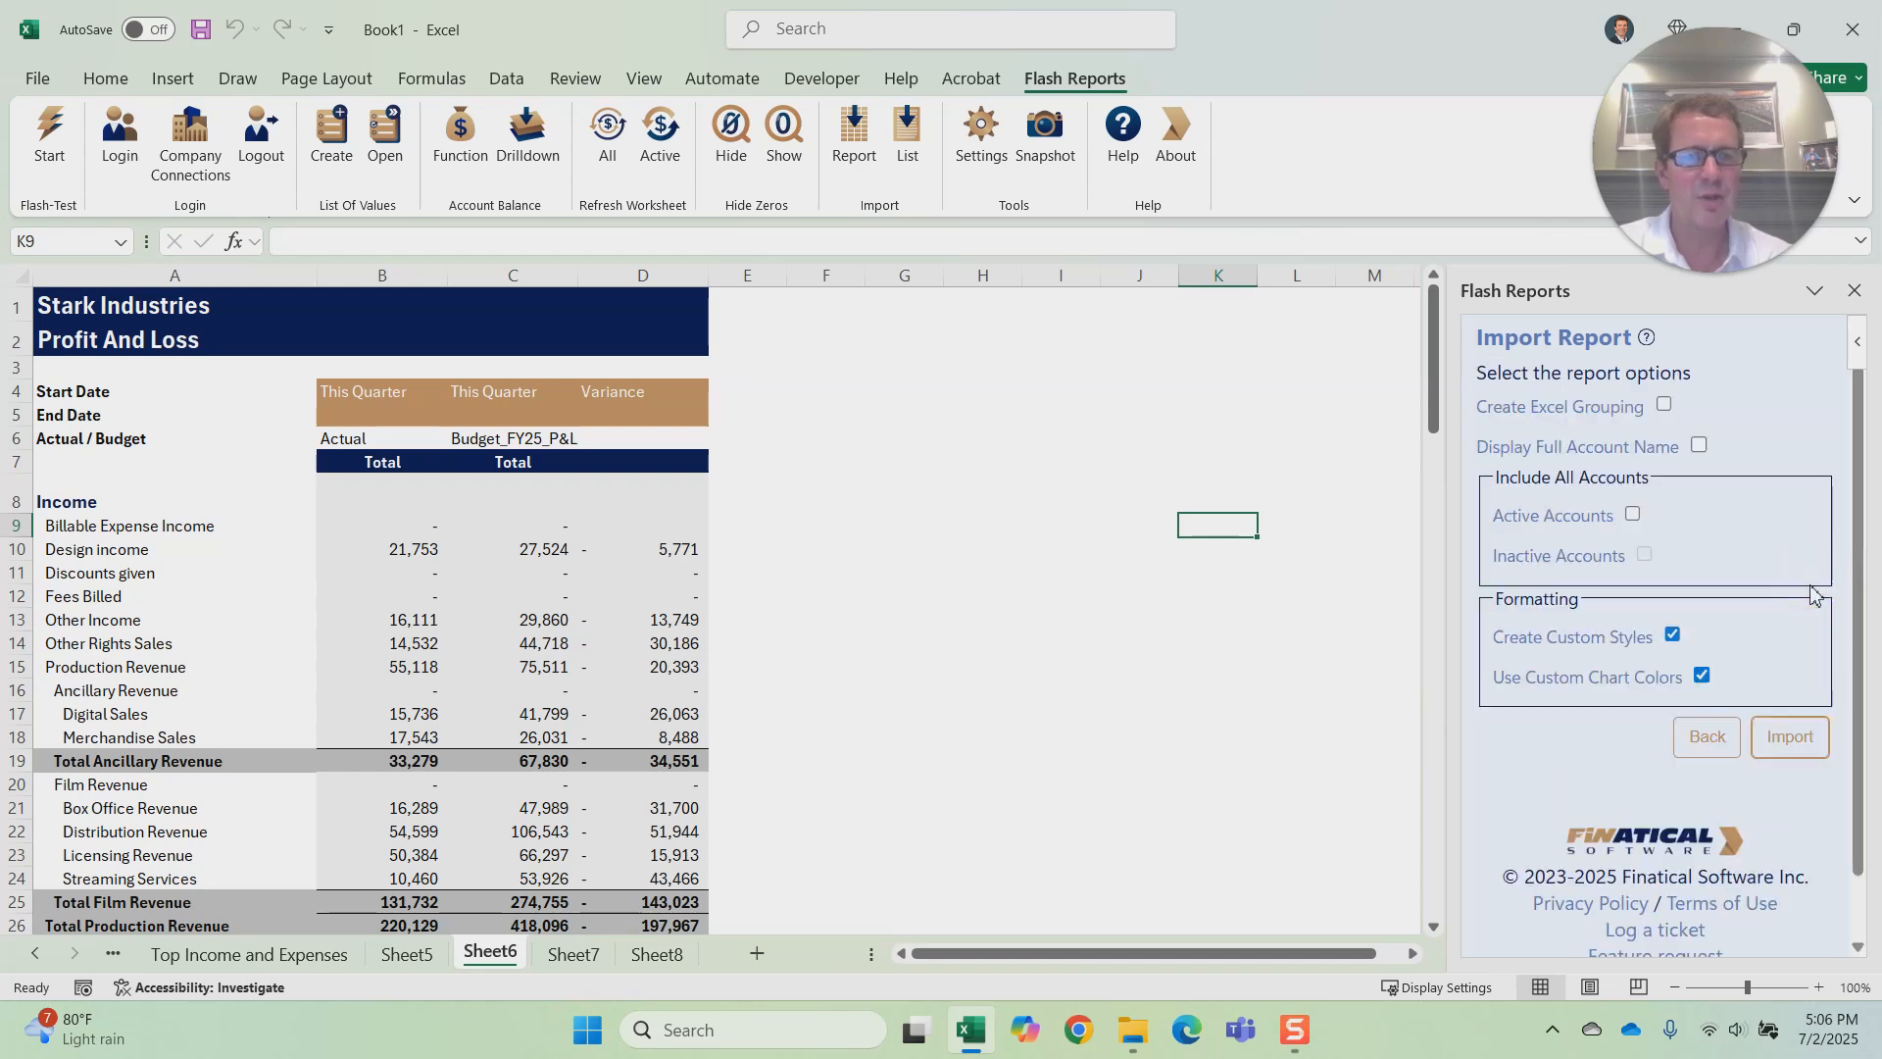
click(1792, 737)
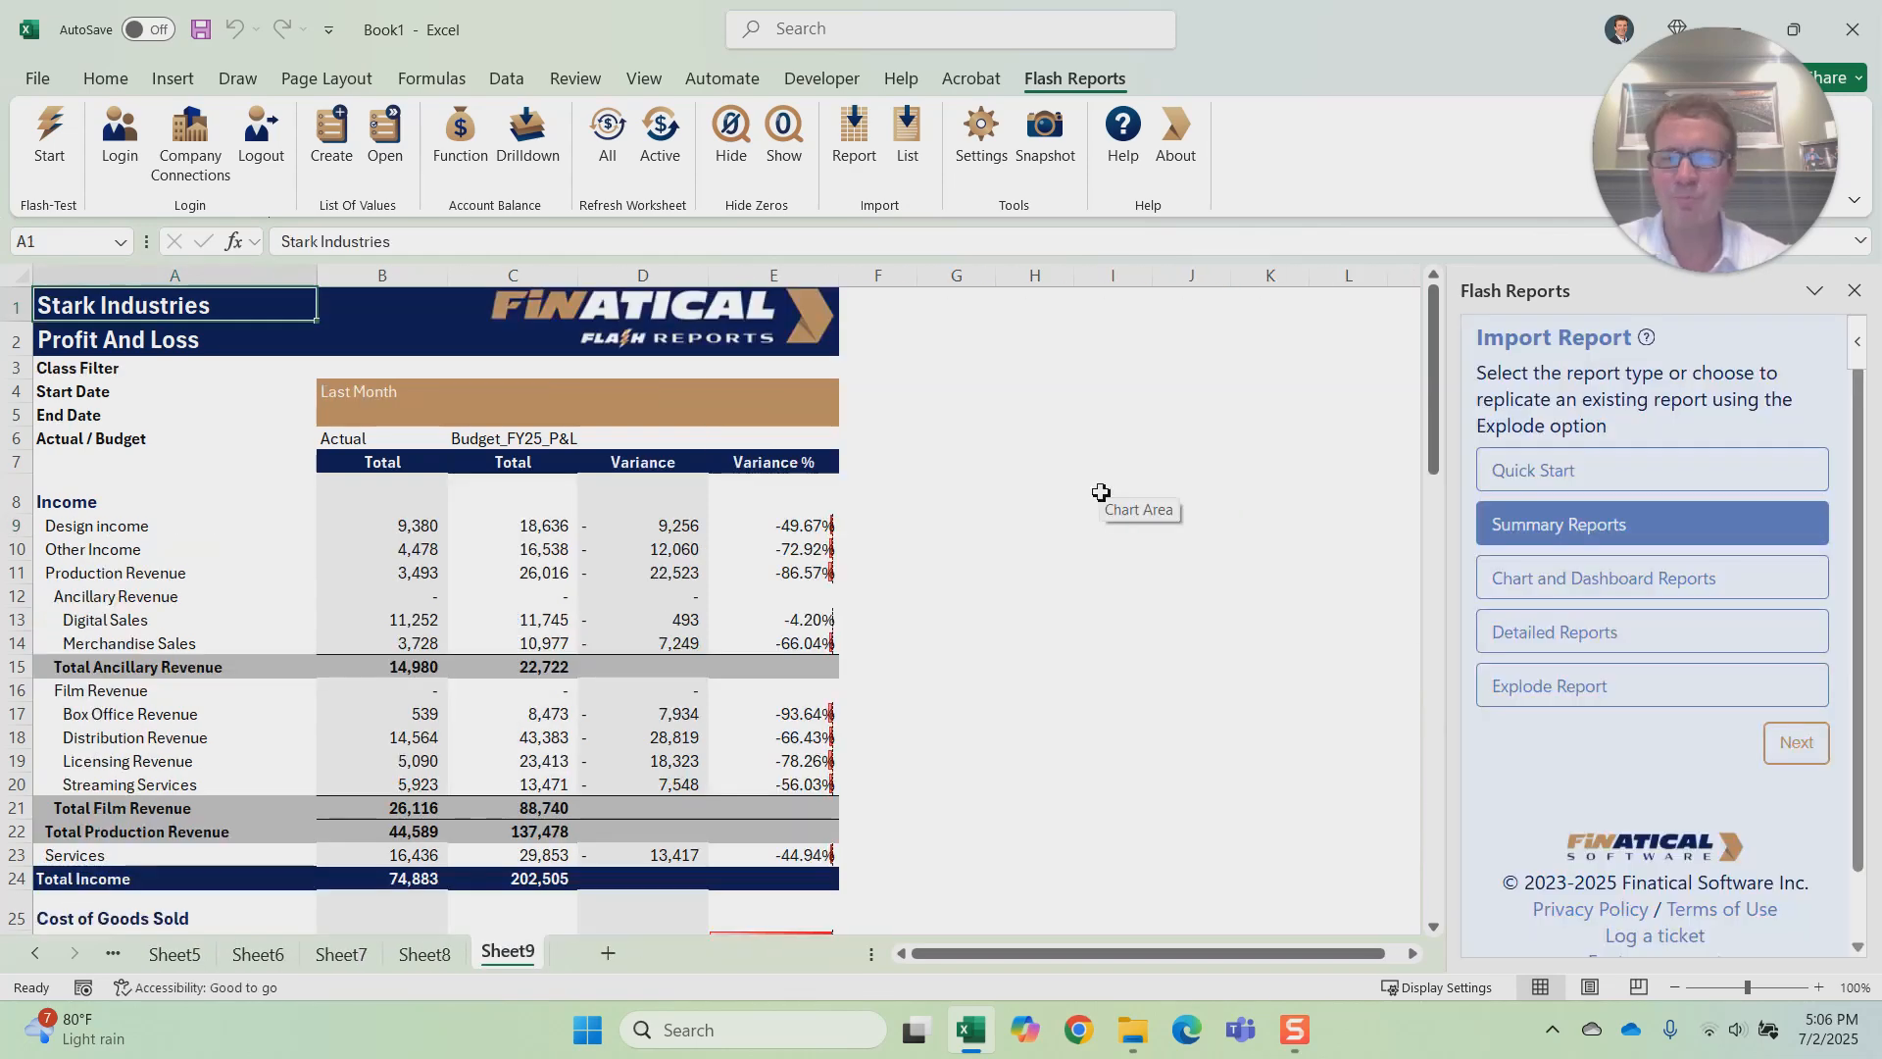
Step: Inspect the formulas behind the actual, budget, variance and variance percentage cells for Design income and Other Income
click(1082, 477)
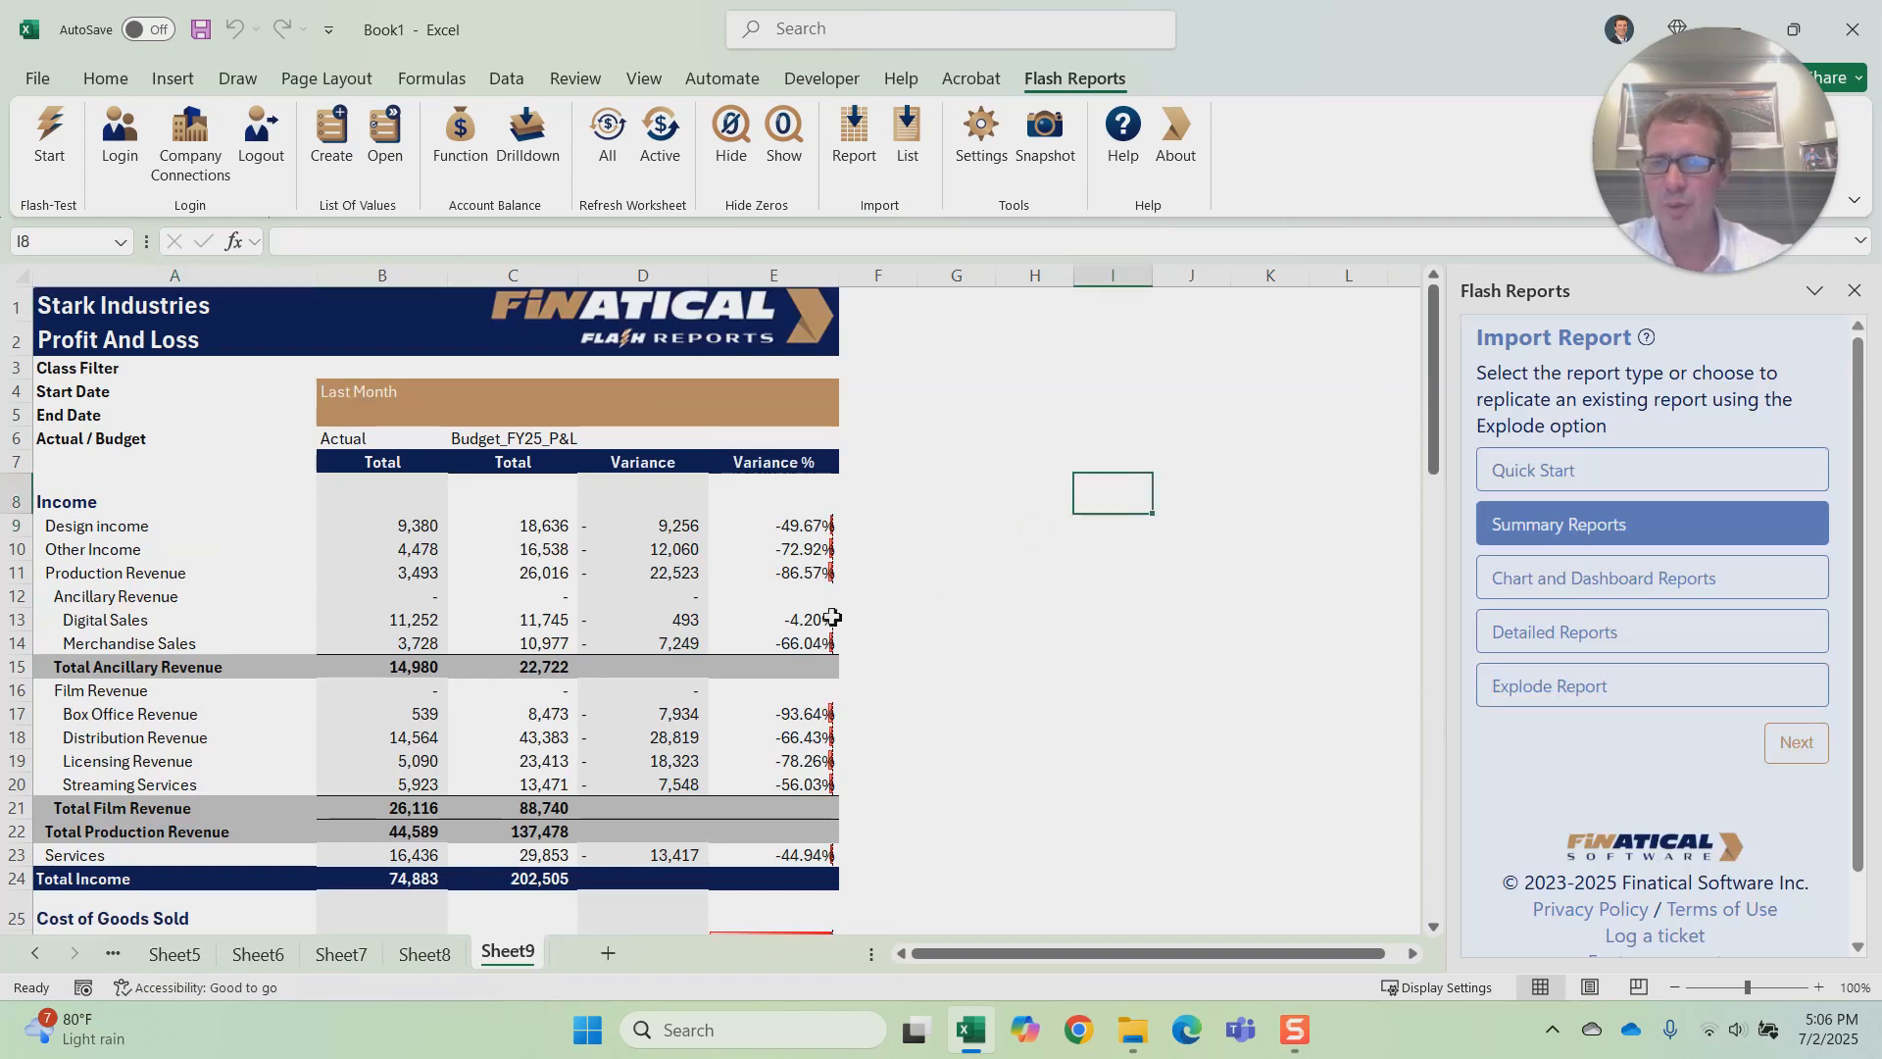
click(410, 528)
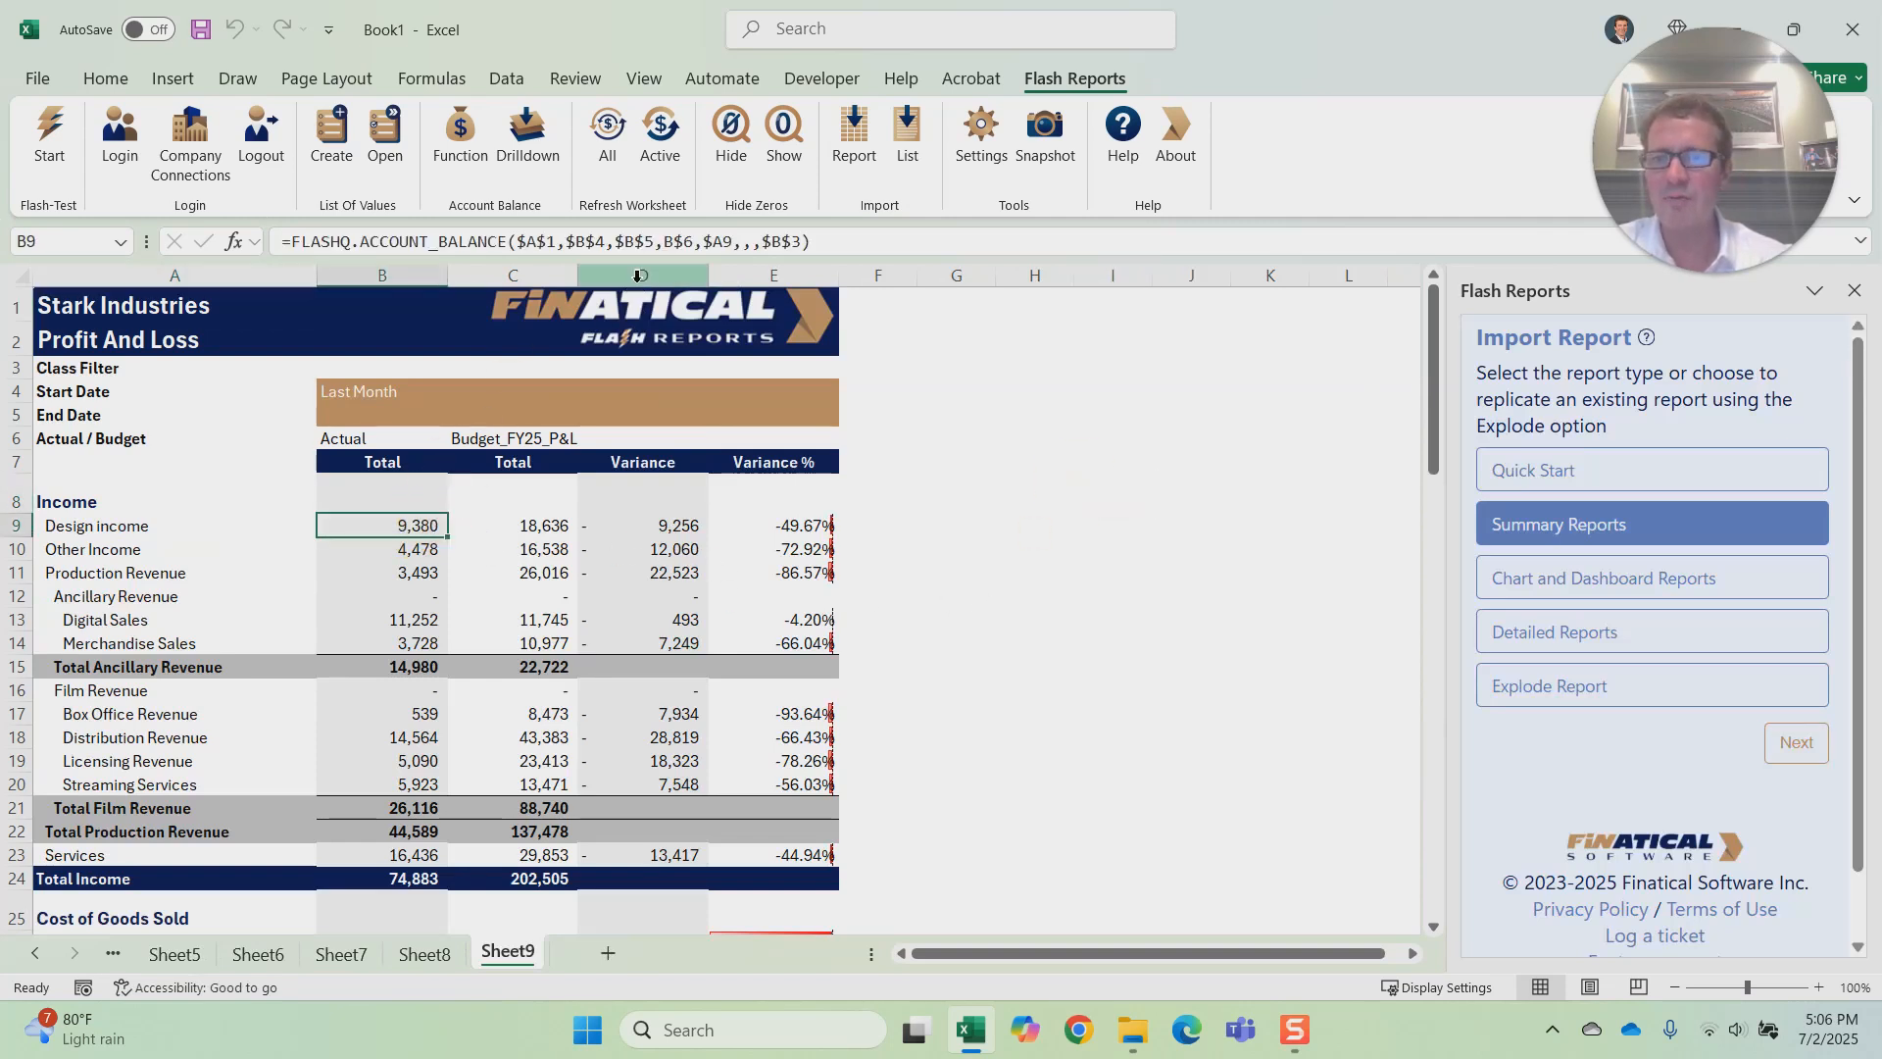
click(639, 240)
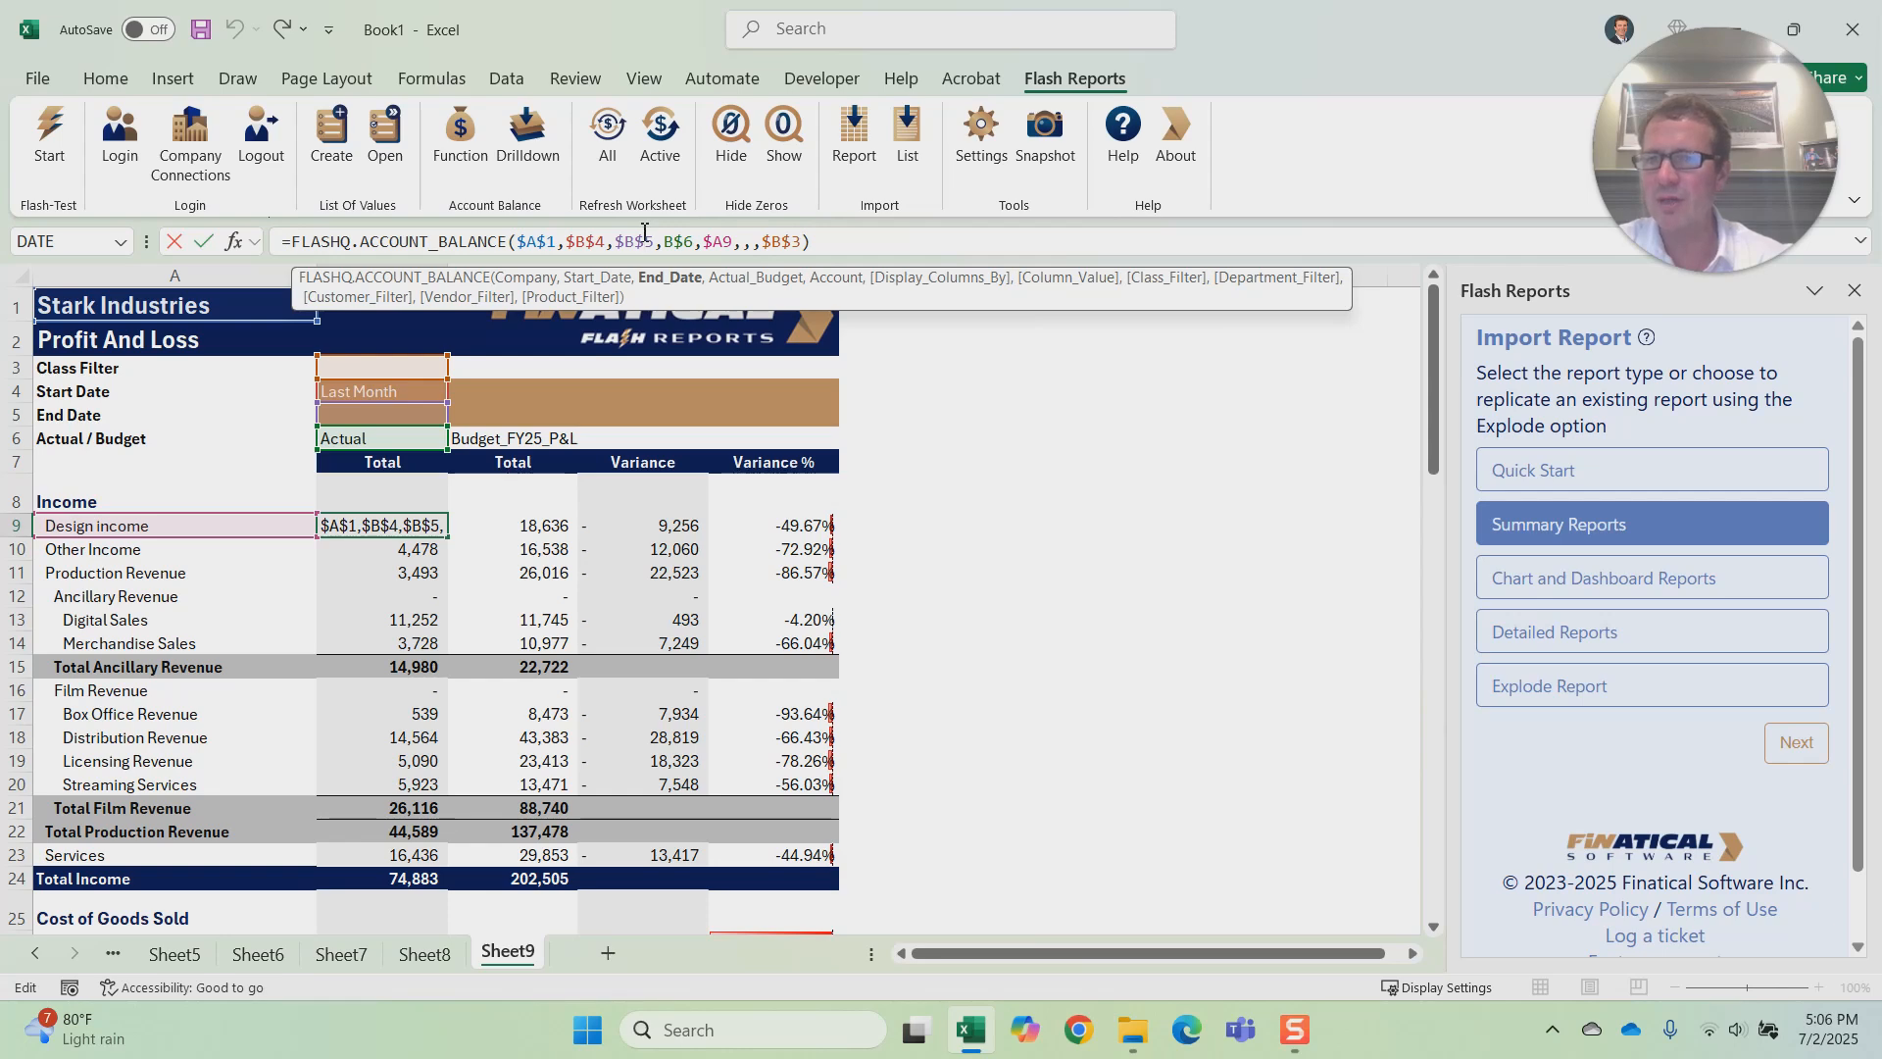
key(Return)
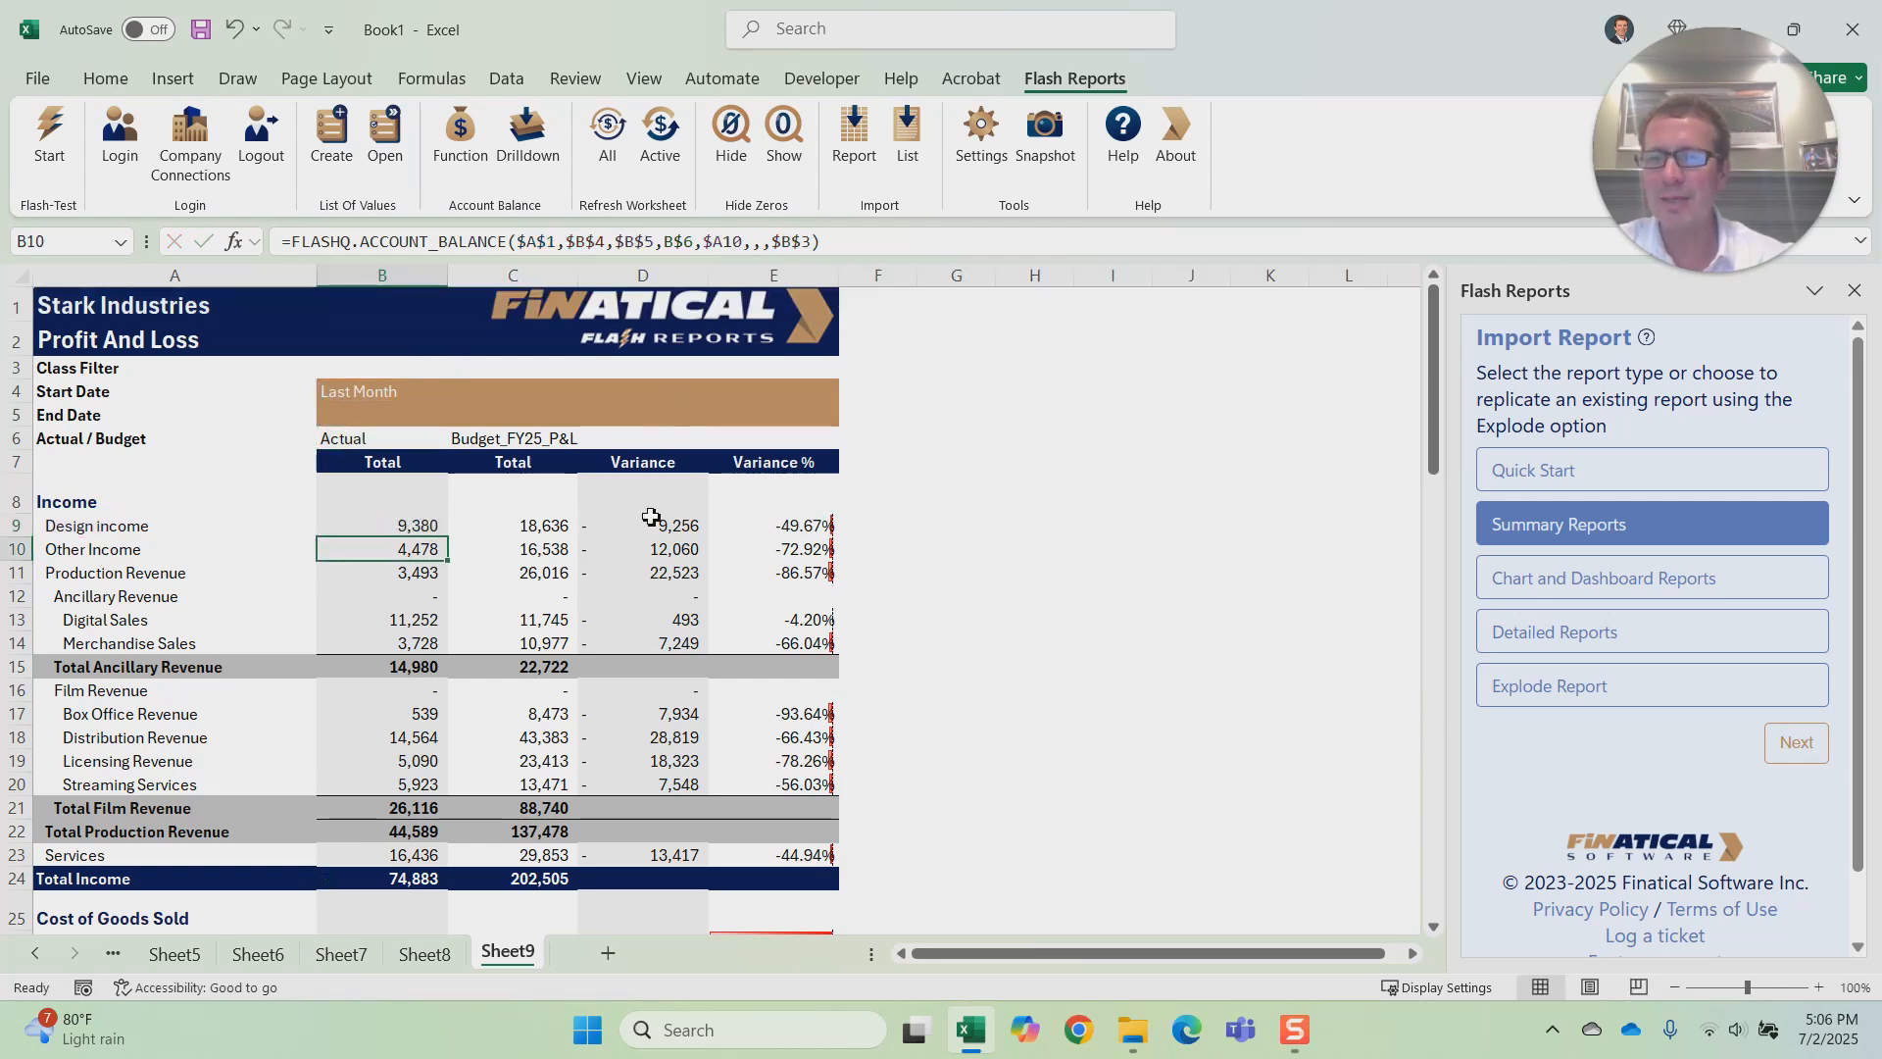
click(526, 549)
click(691, 552)
click(792, 549)
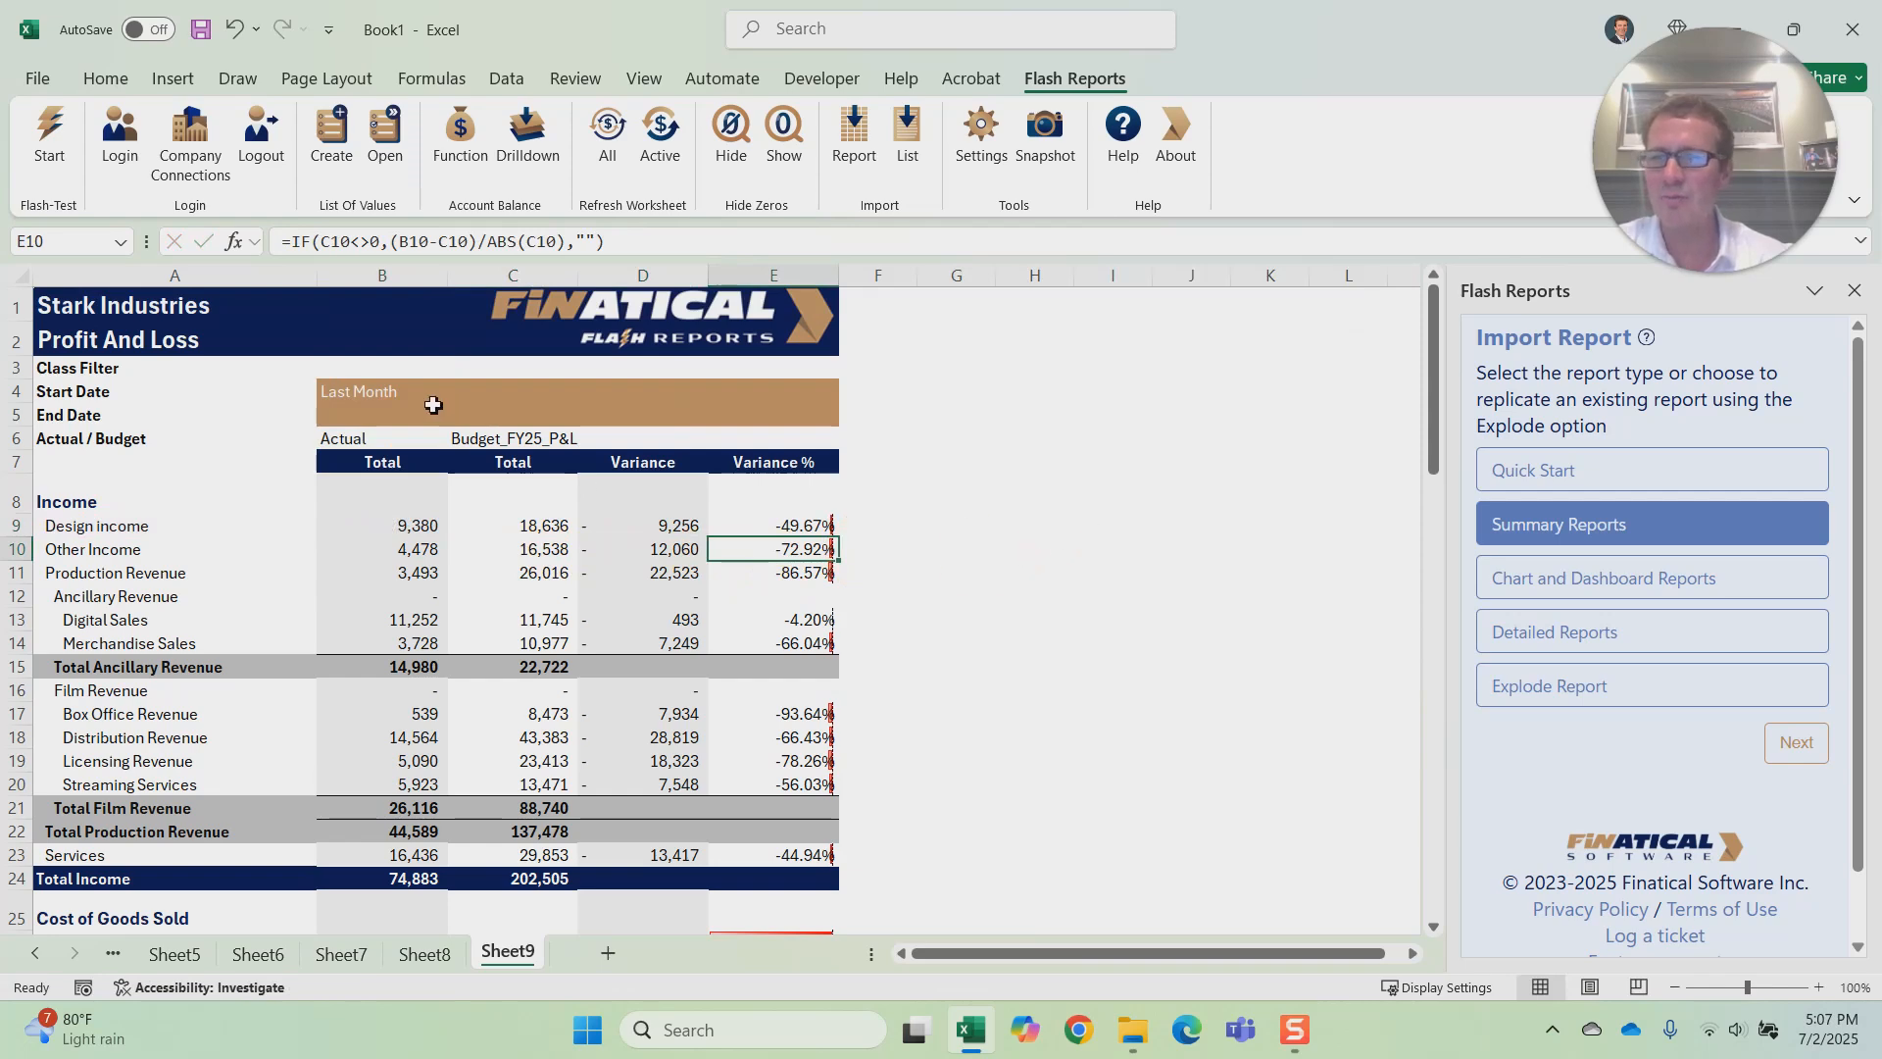
Step: Set the report period in B4 to Last Quarter from its list of values
click(373, 403)
click(392, 154)
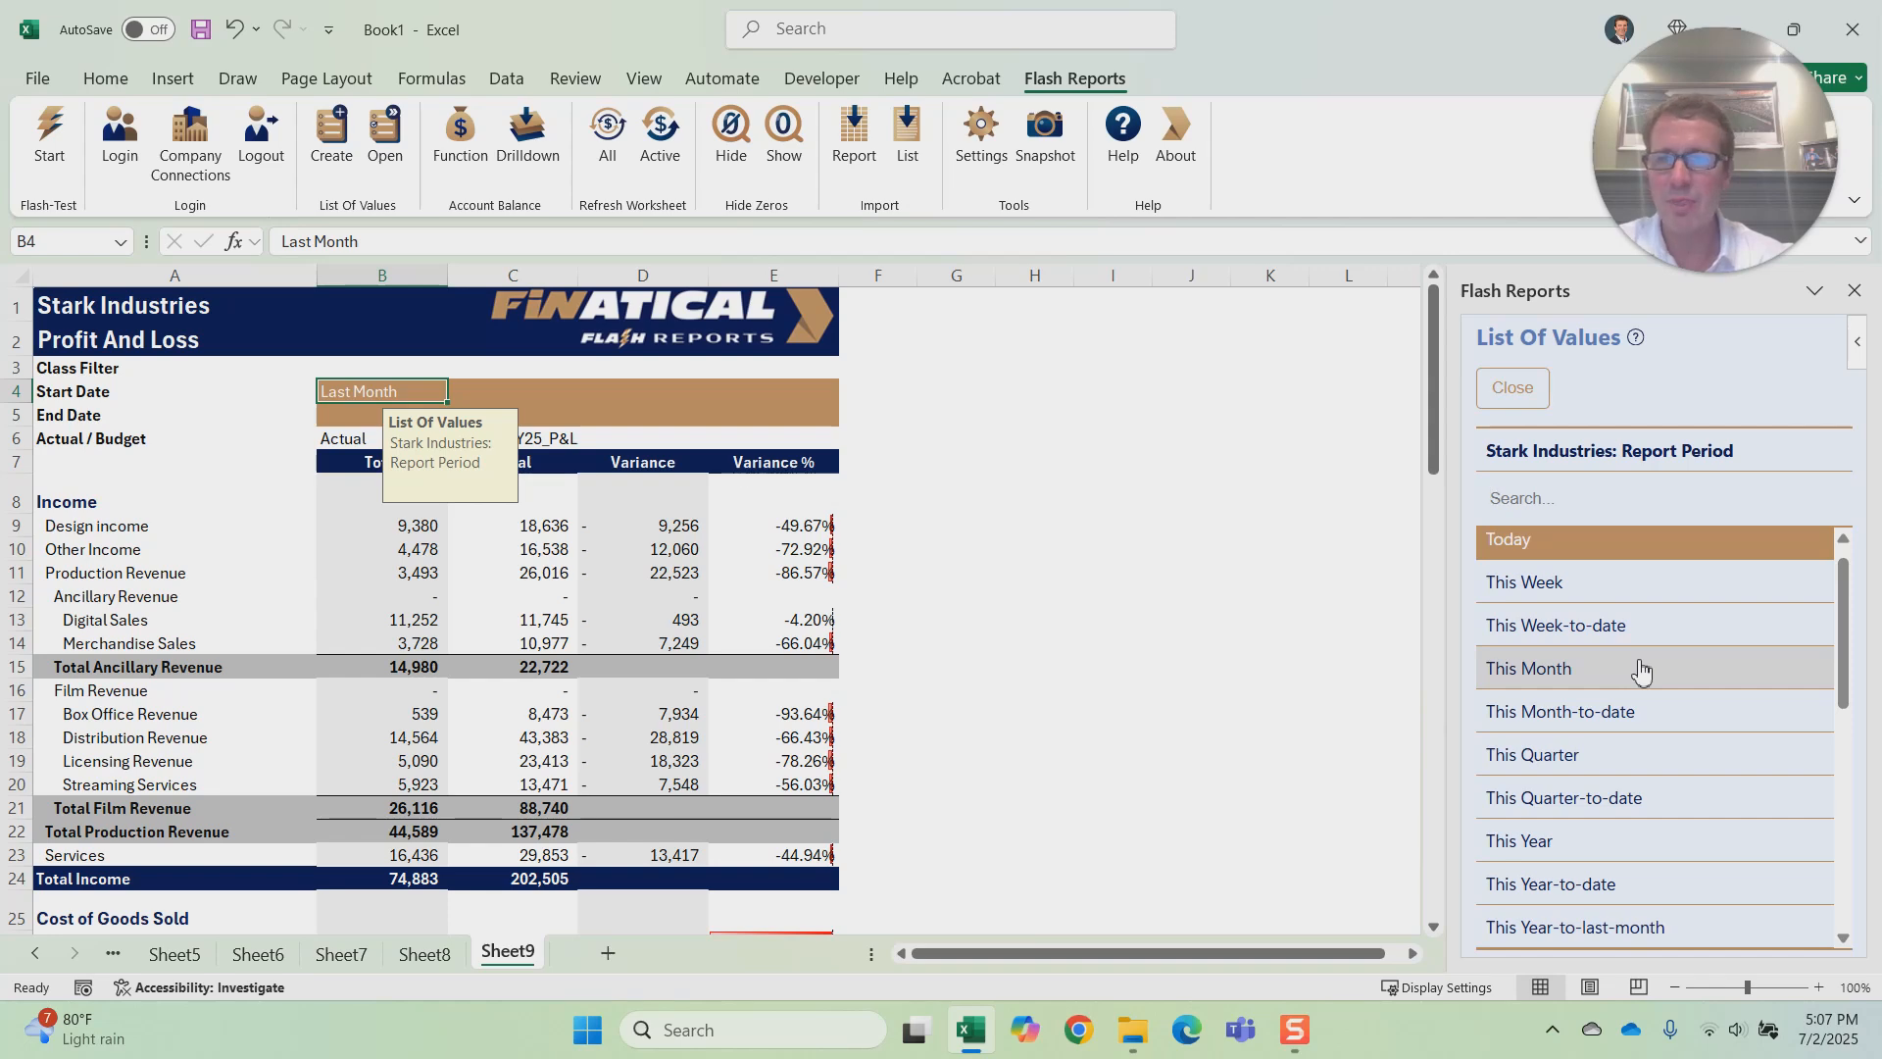
scroll(1653, 726, down, 4)
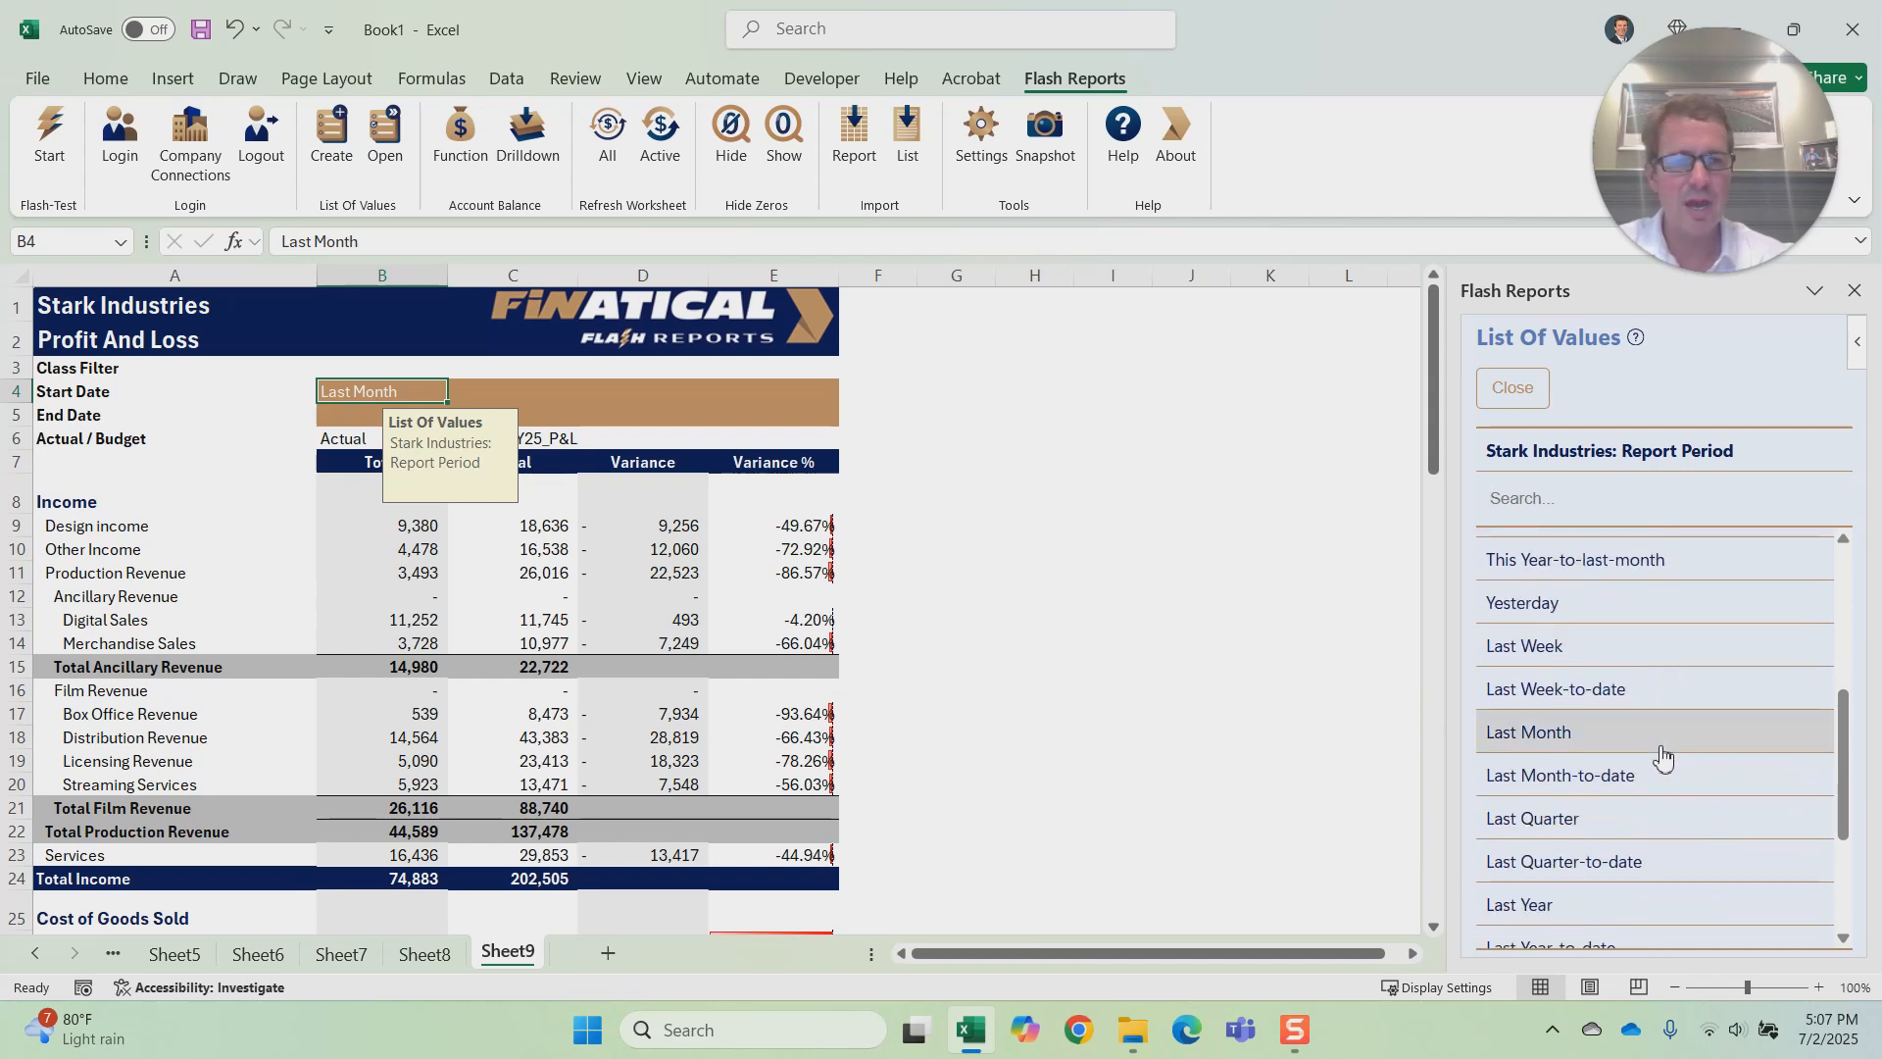
click(1631, 822)
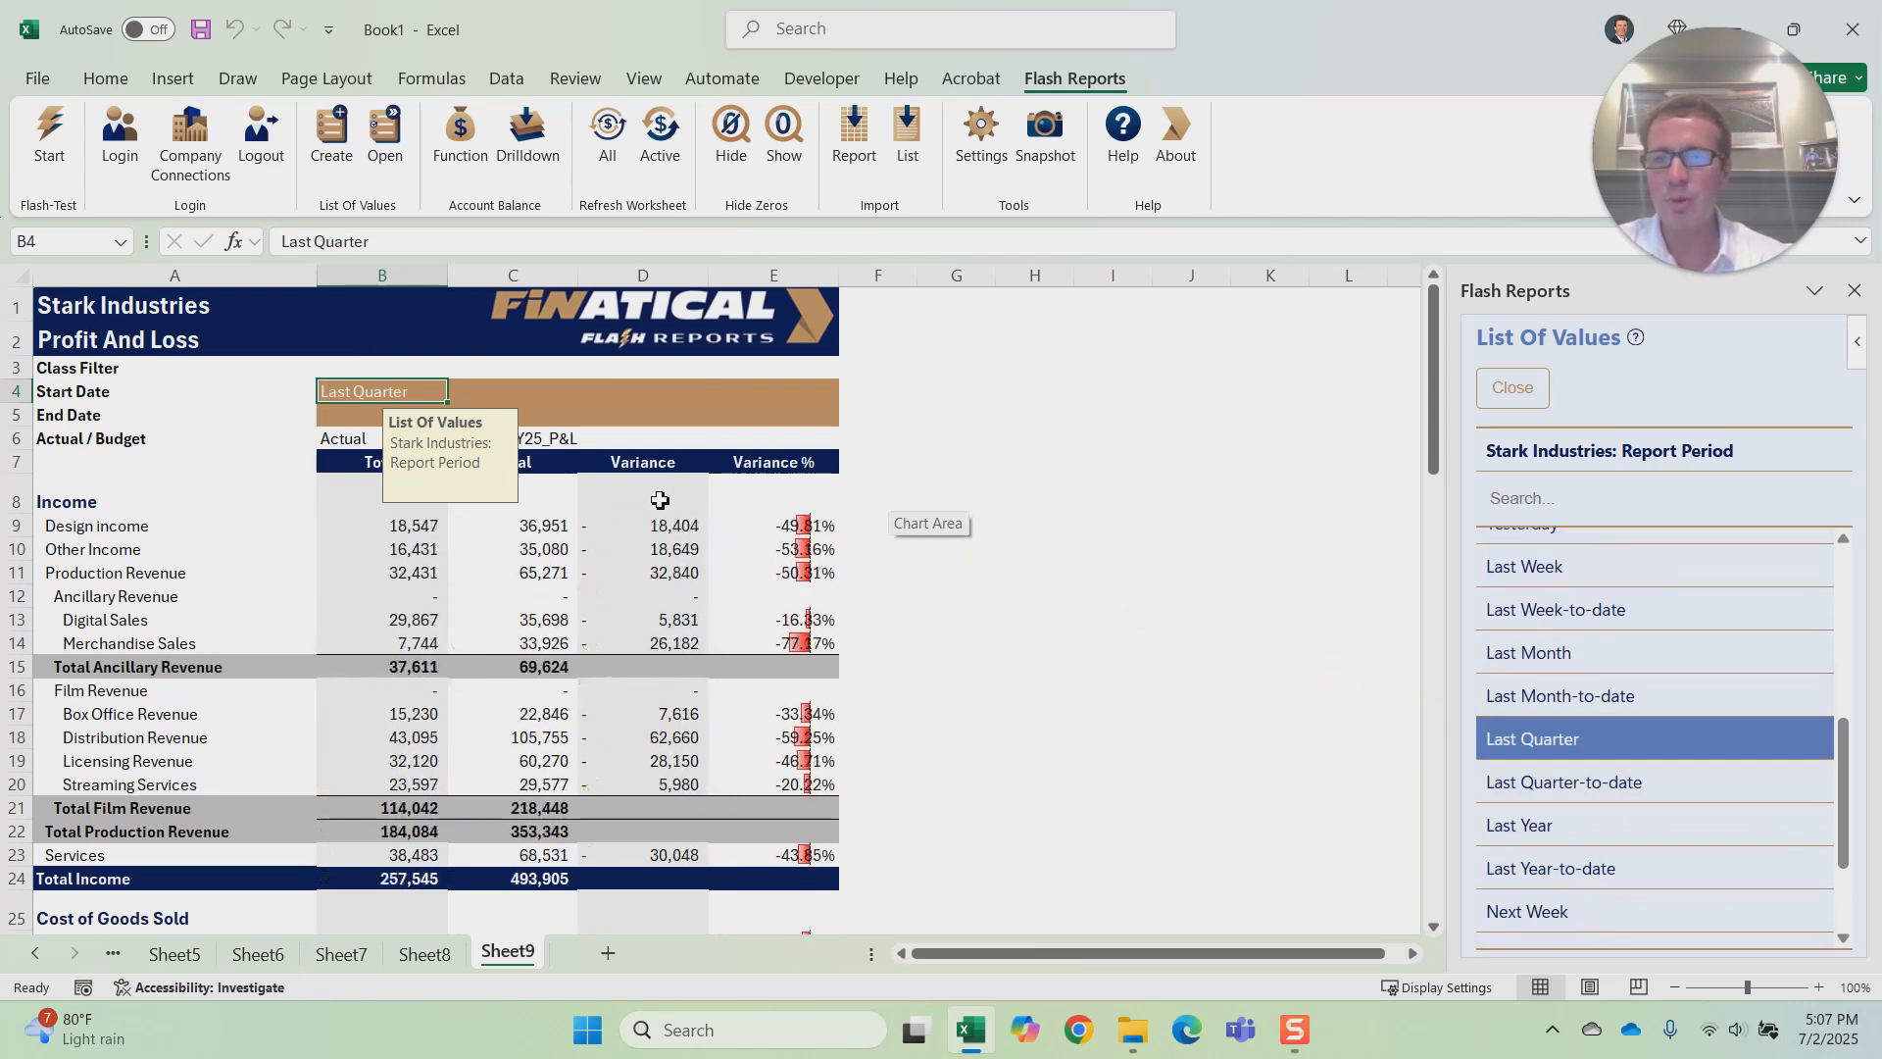
click(689, 328)
click(1039, 456)
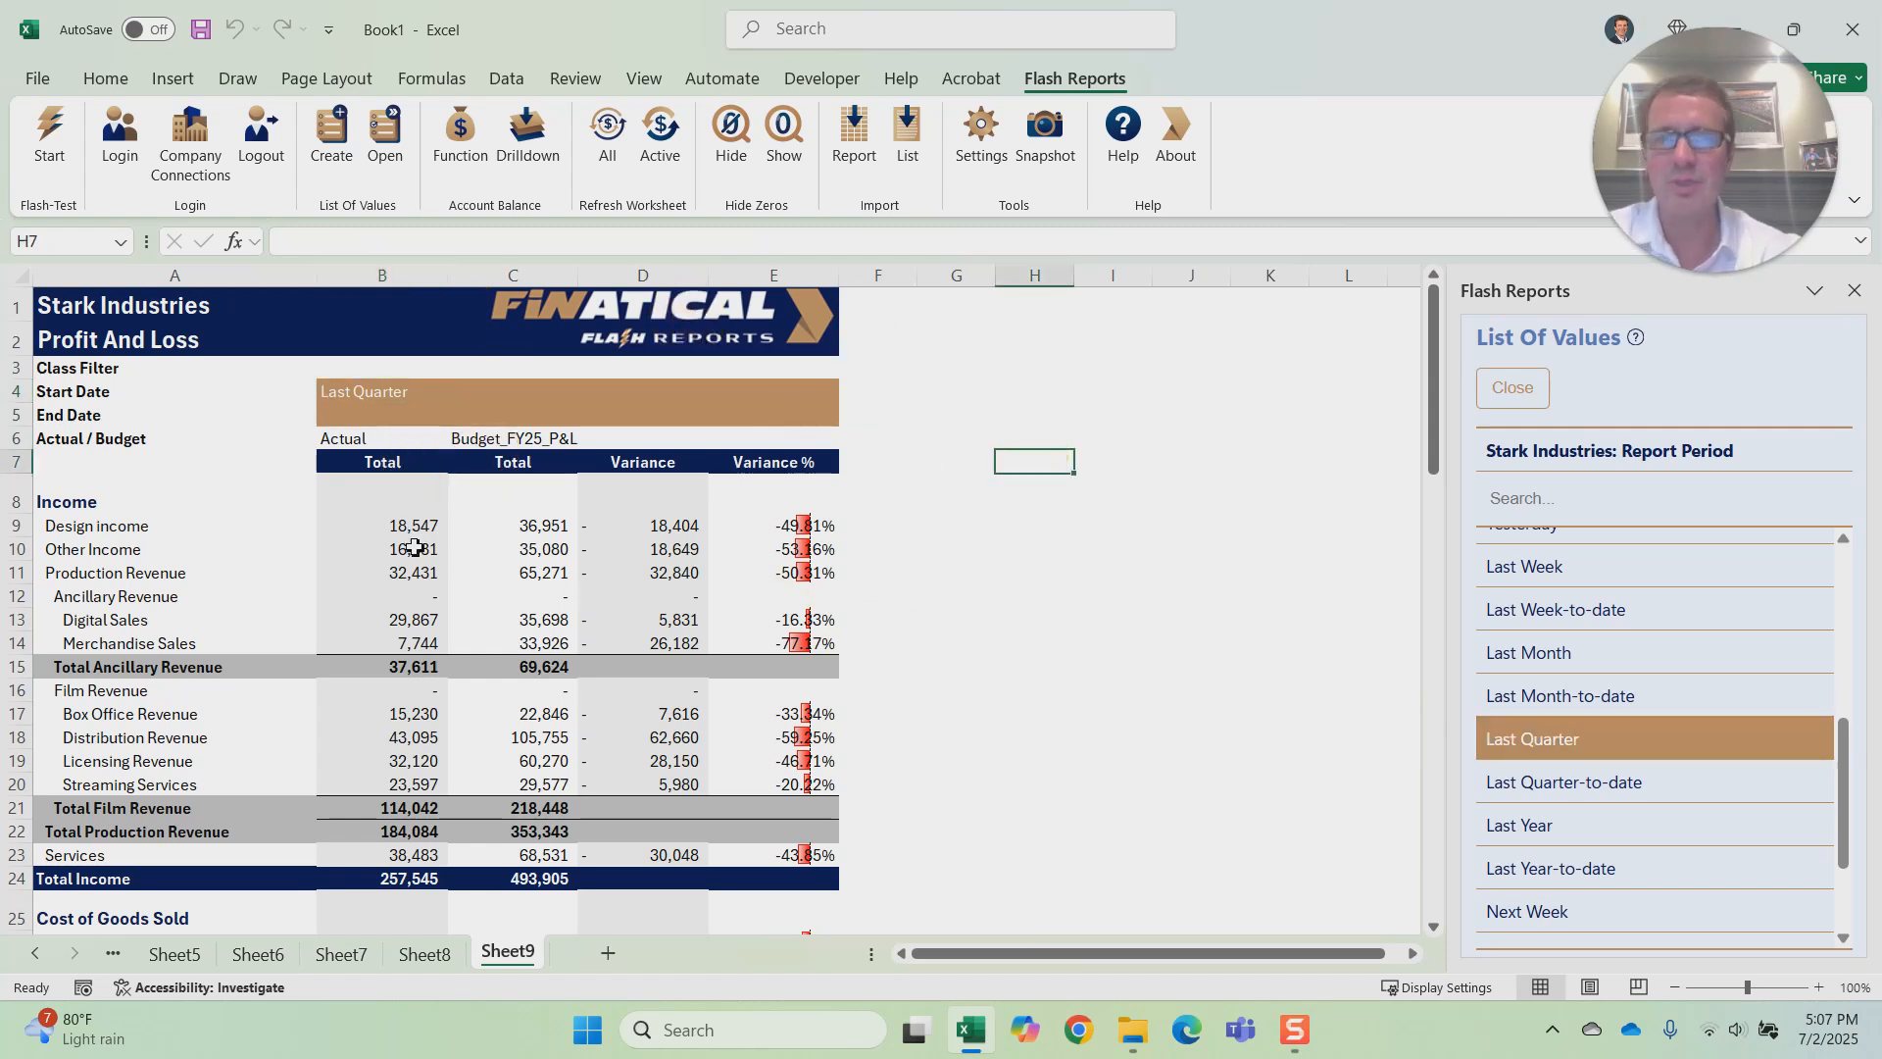
Step: Set the Class Filter in B3 to Captain Marvel and switch it to Fantastic Four
click(380, 367)
click(384, 122)
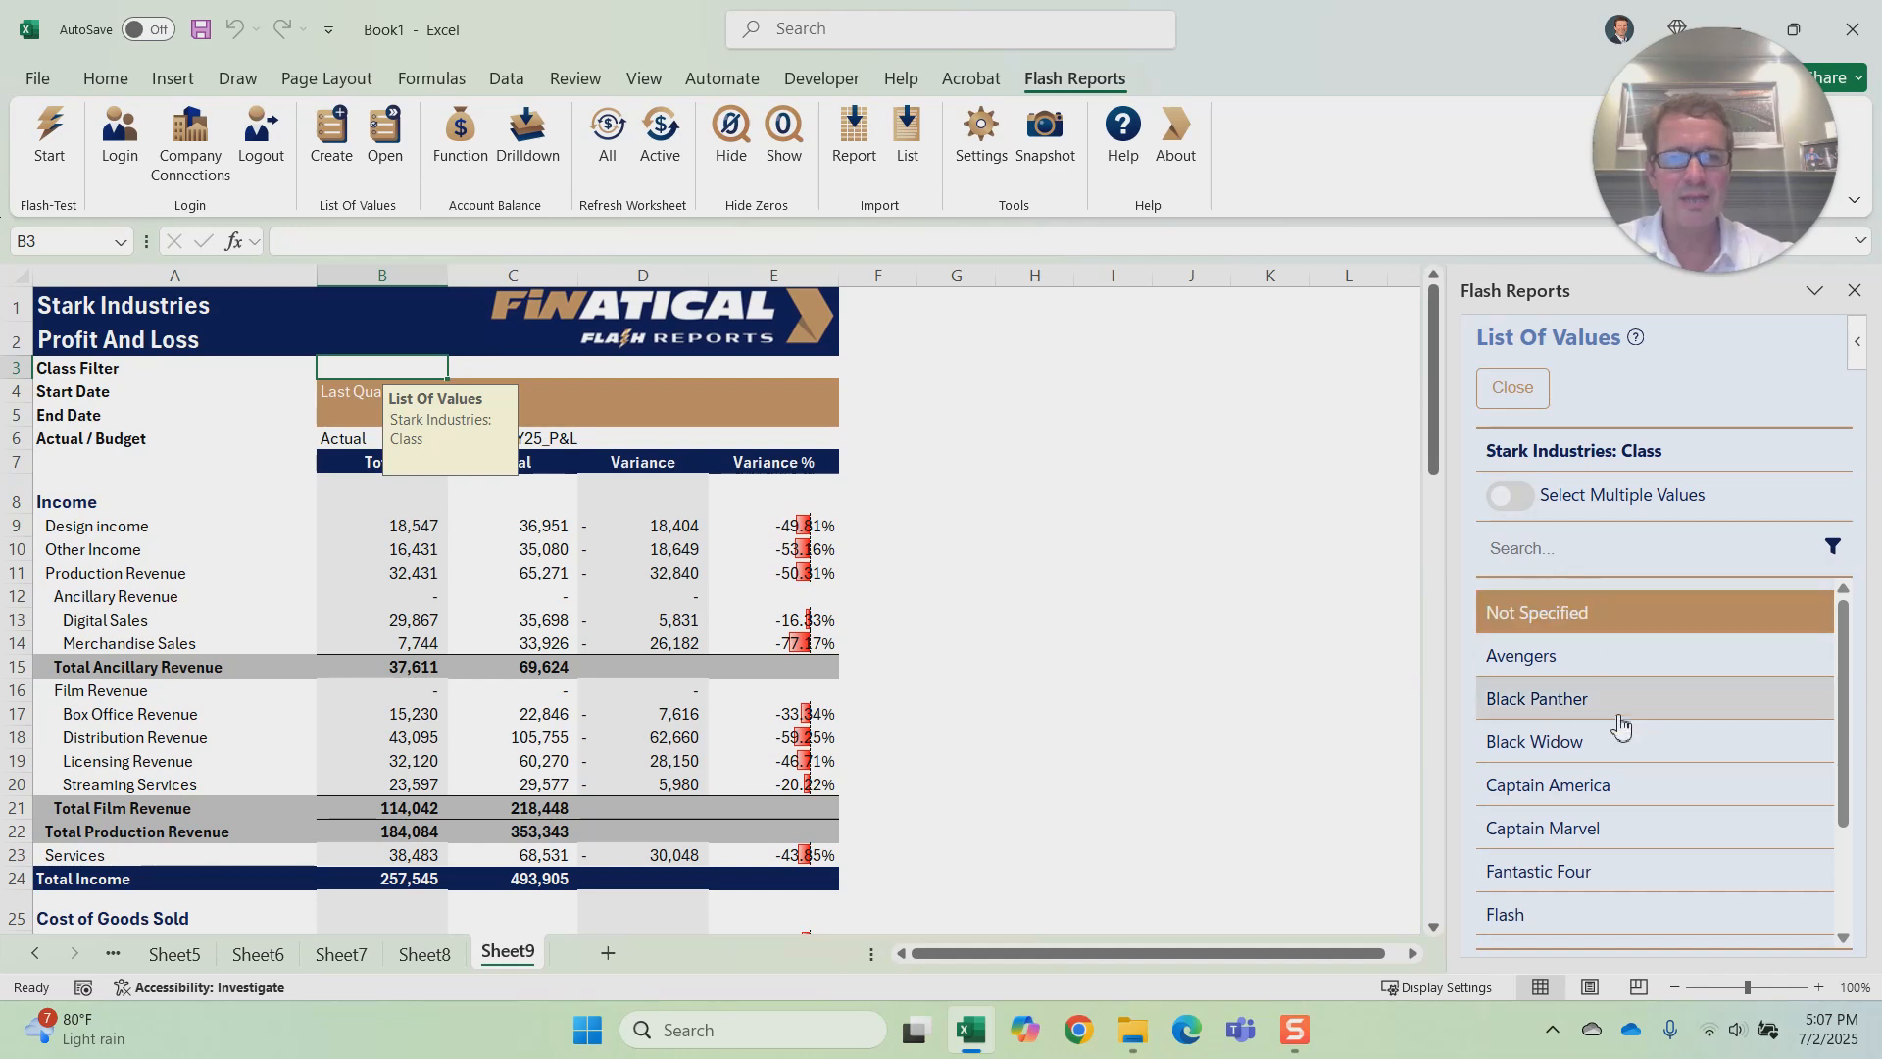
scroll(1624, 723, down, 2)
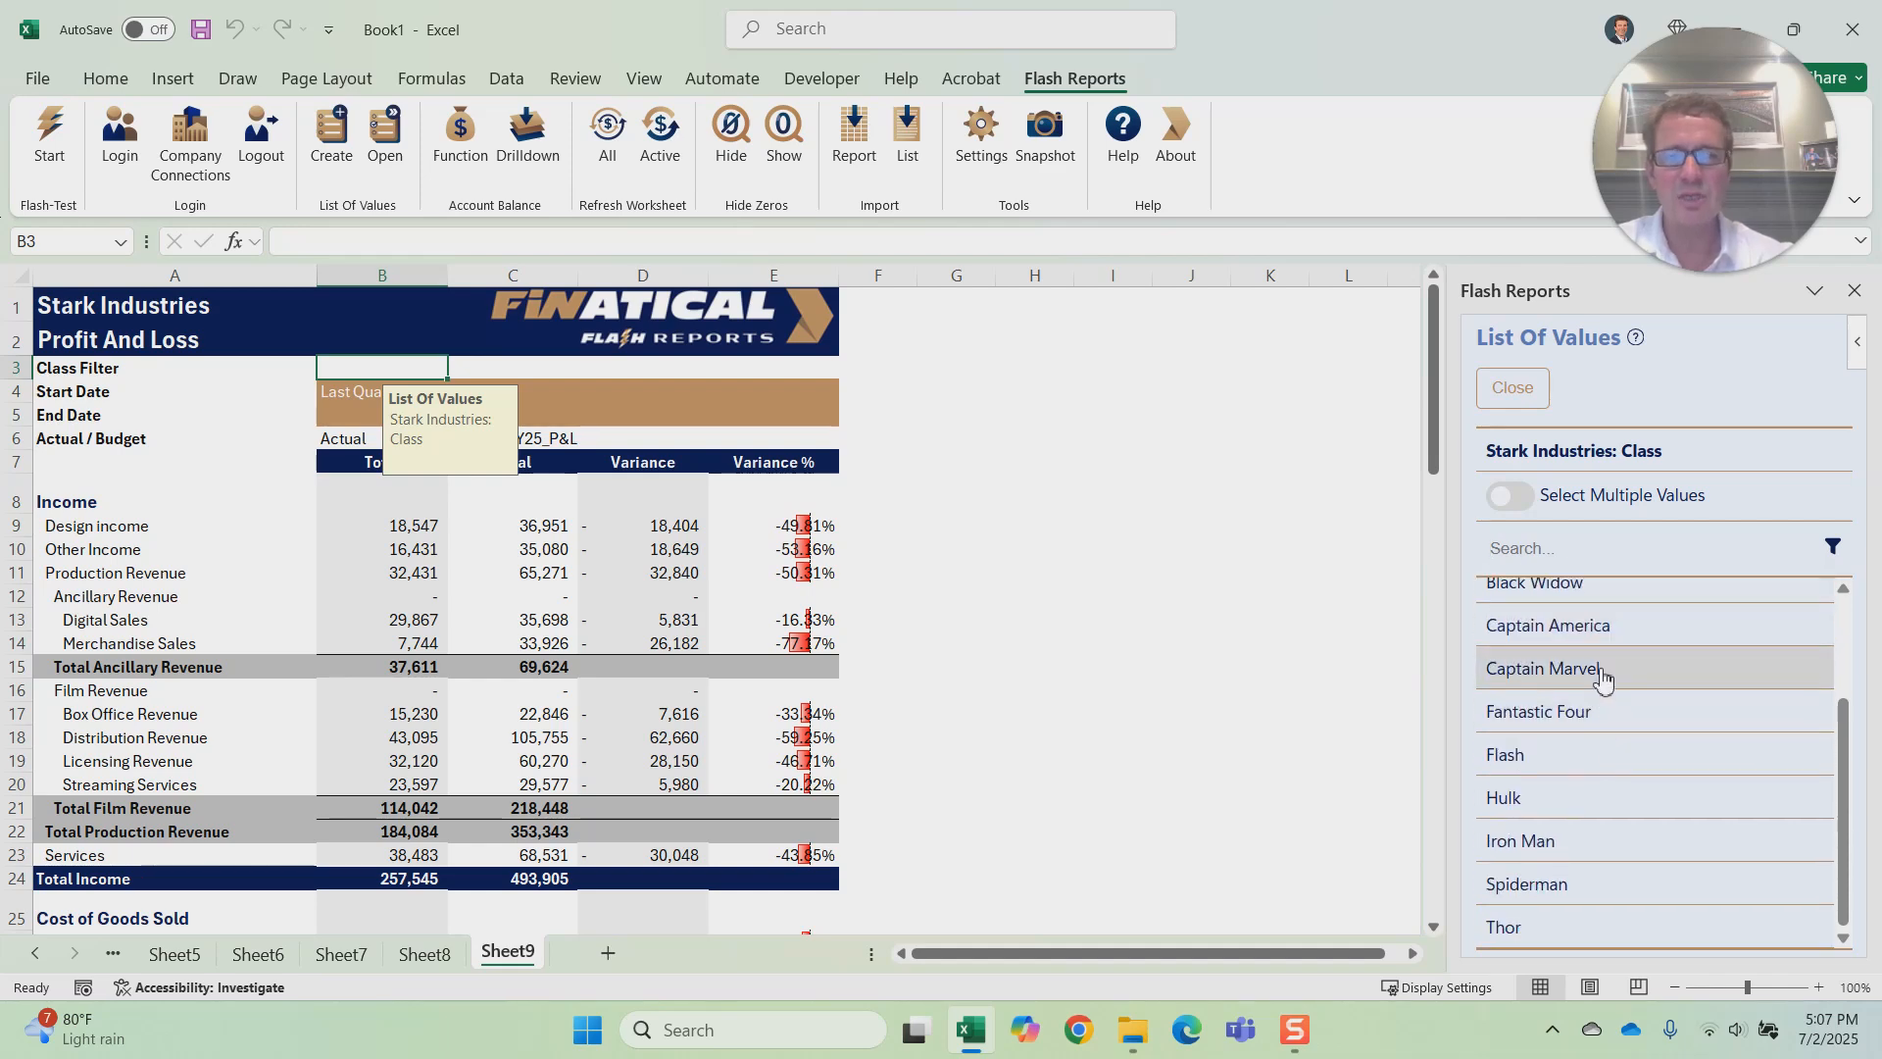
click(1601, 678)
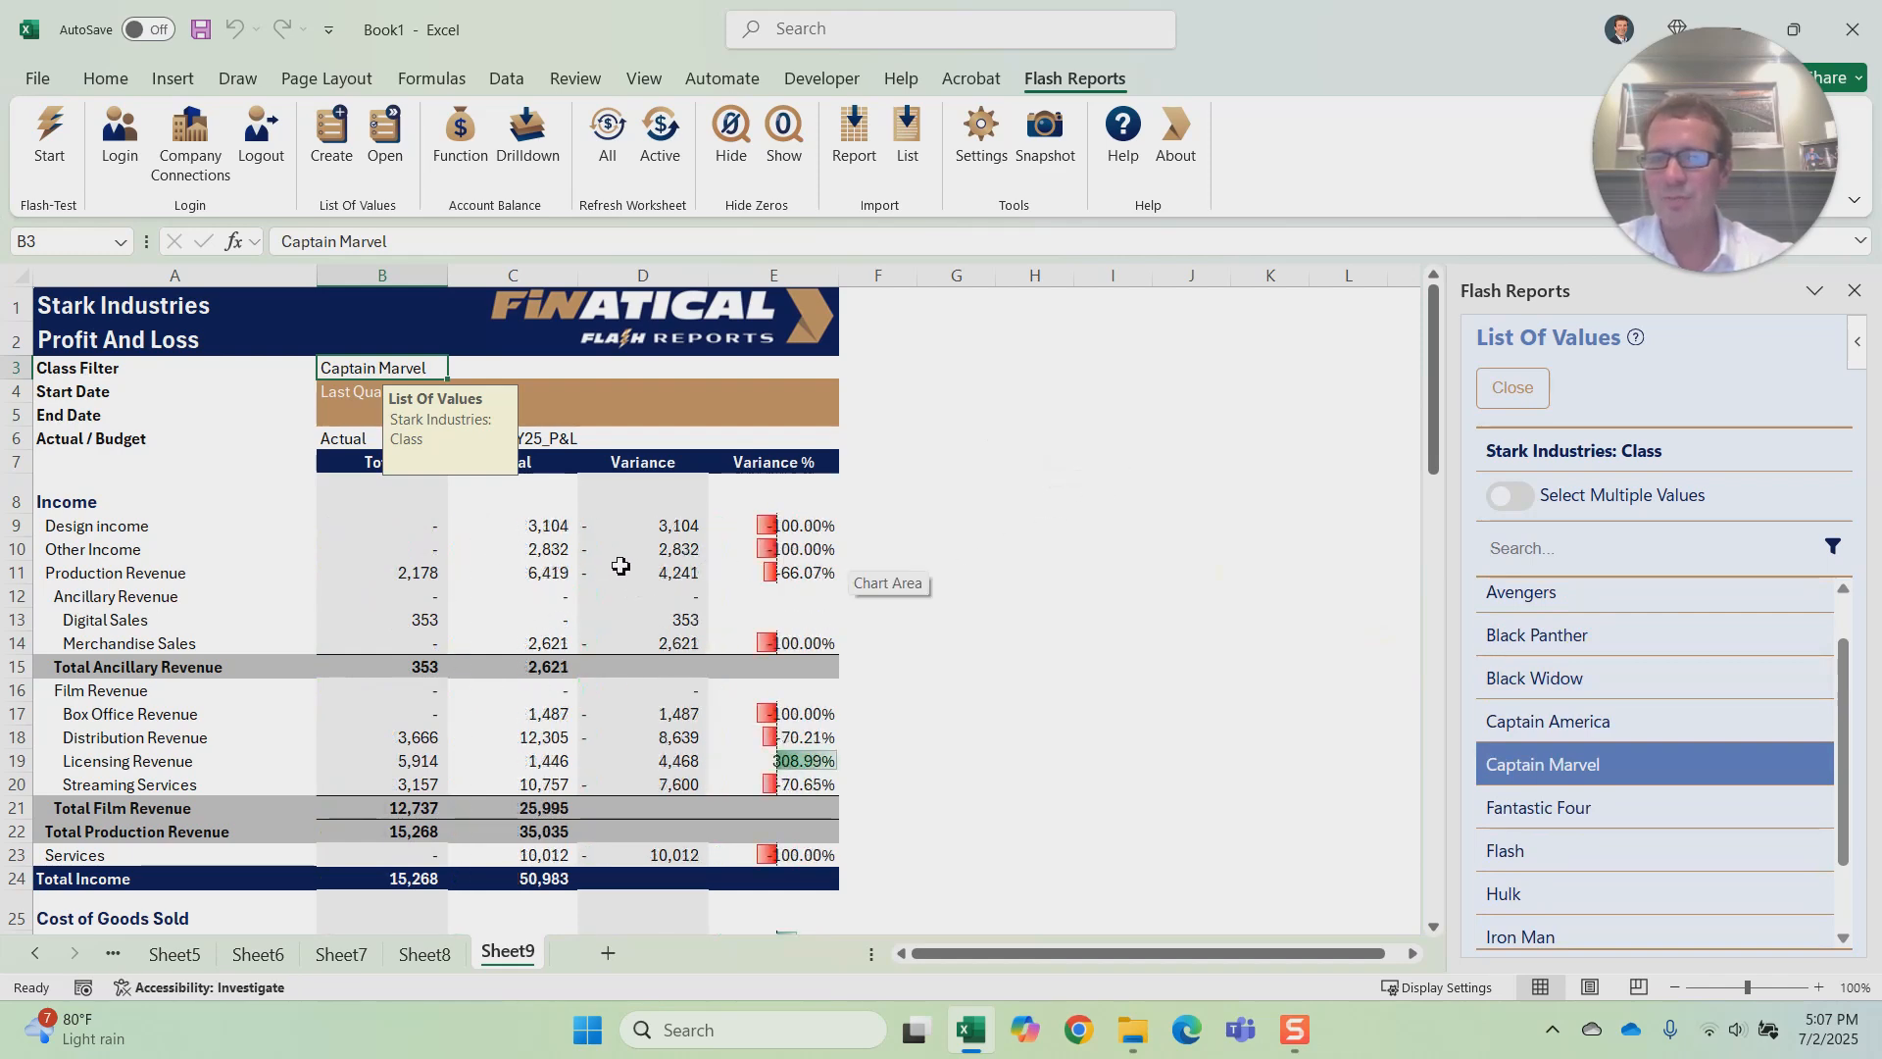
click(1531, 814)
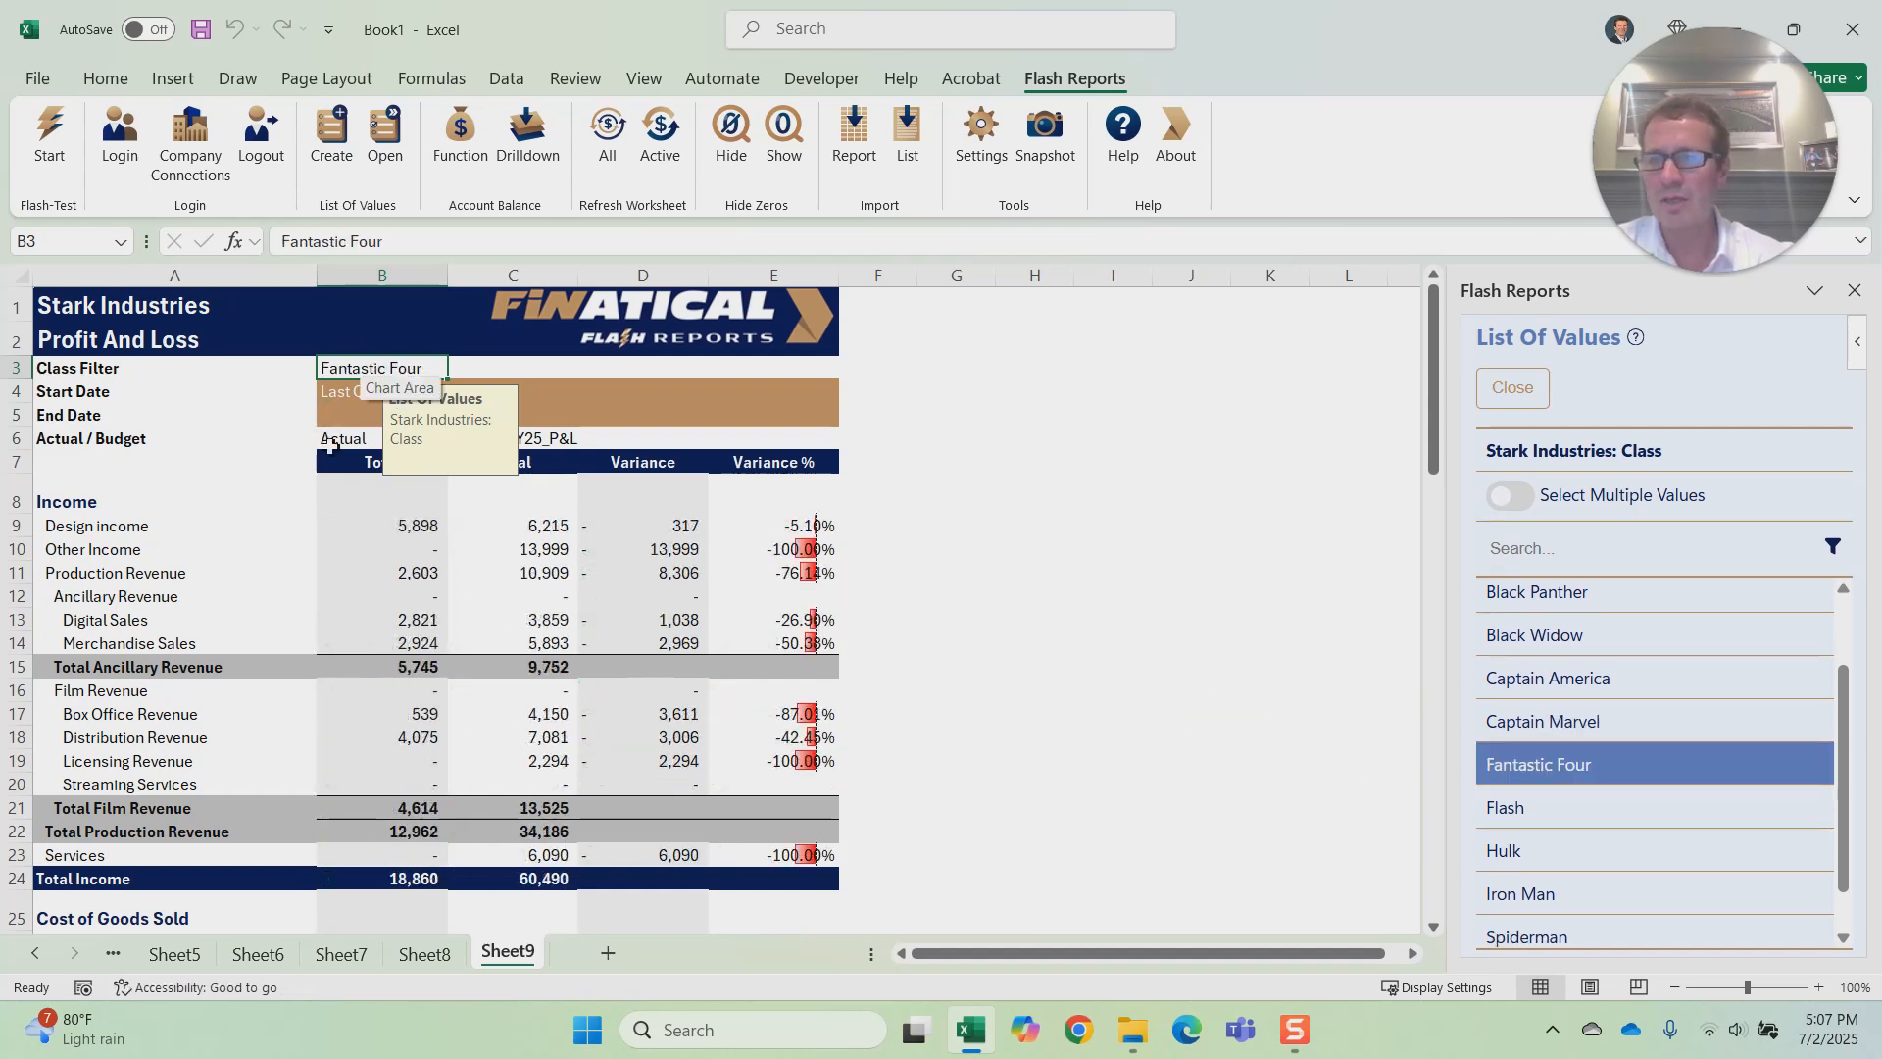
click(968, 551)
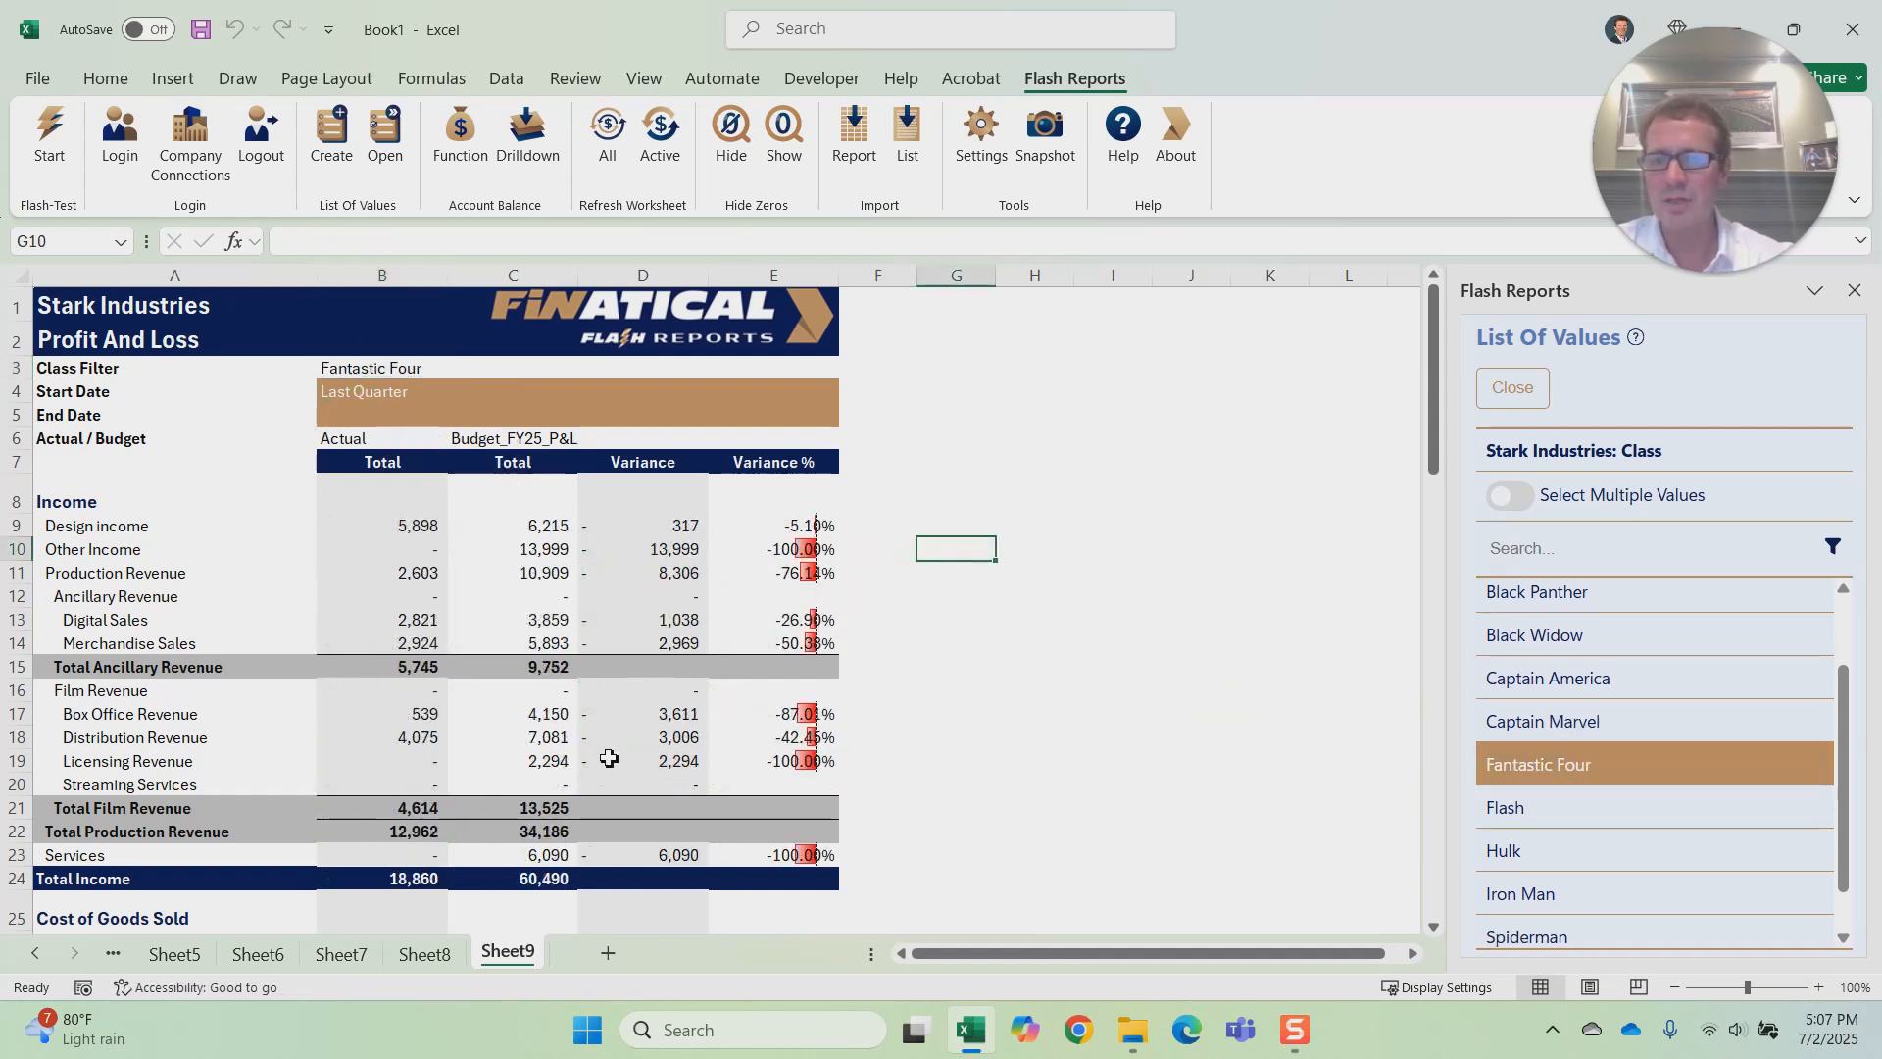
Step: Look over the filtered report and examine the ACCOUNT_BALANCE function arguments of the Design income actual in B9
scroll(623, 752, down, 7)
scroll(623, 751, up, 7)
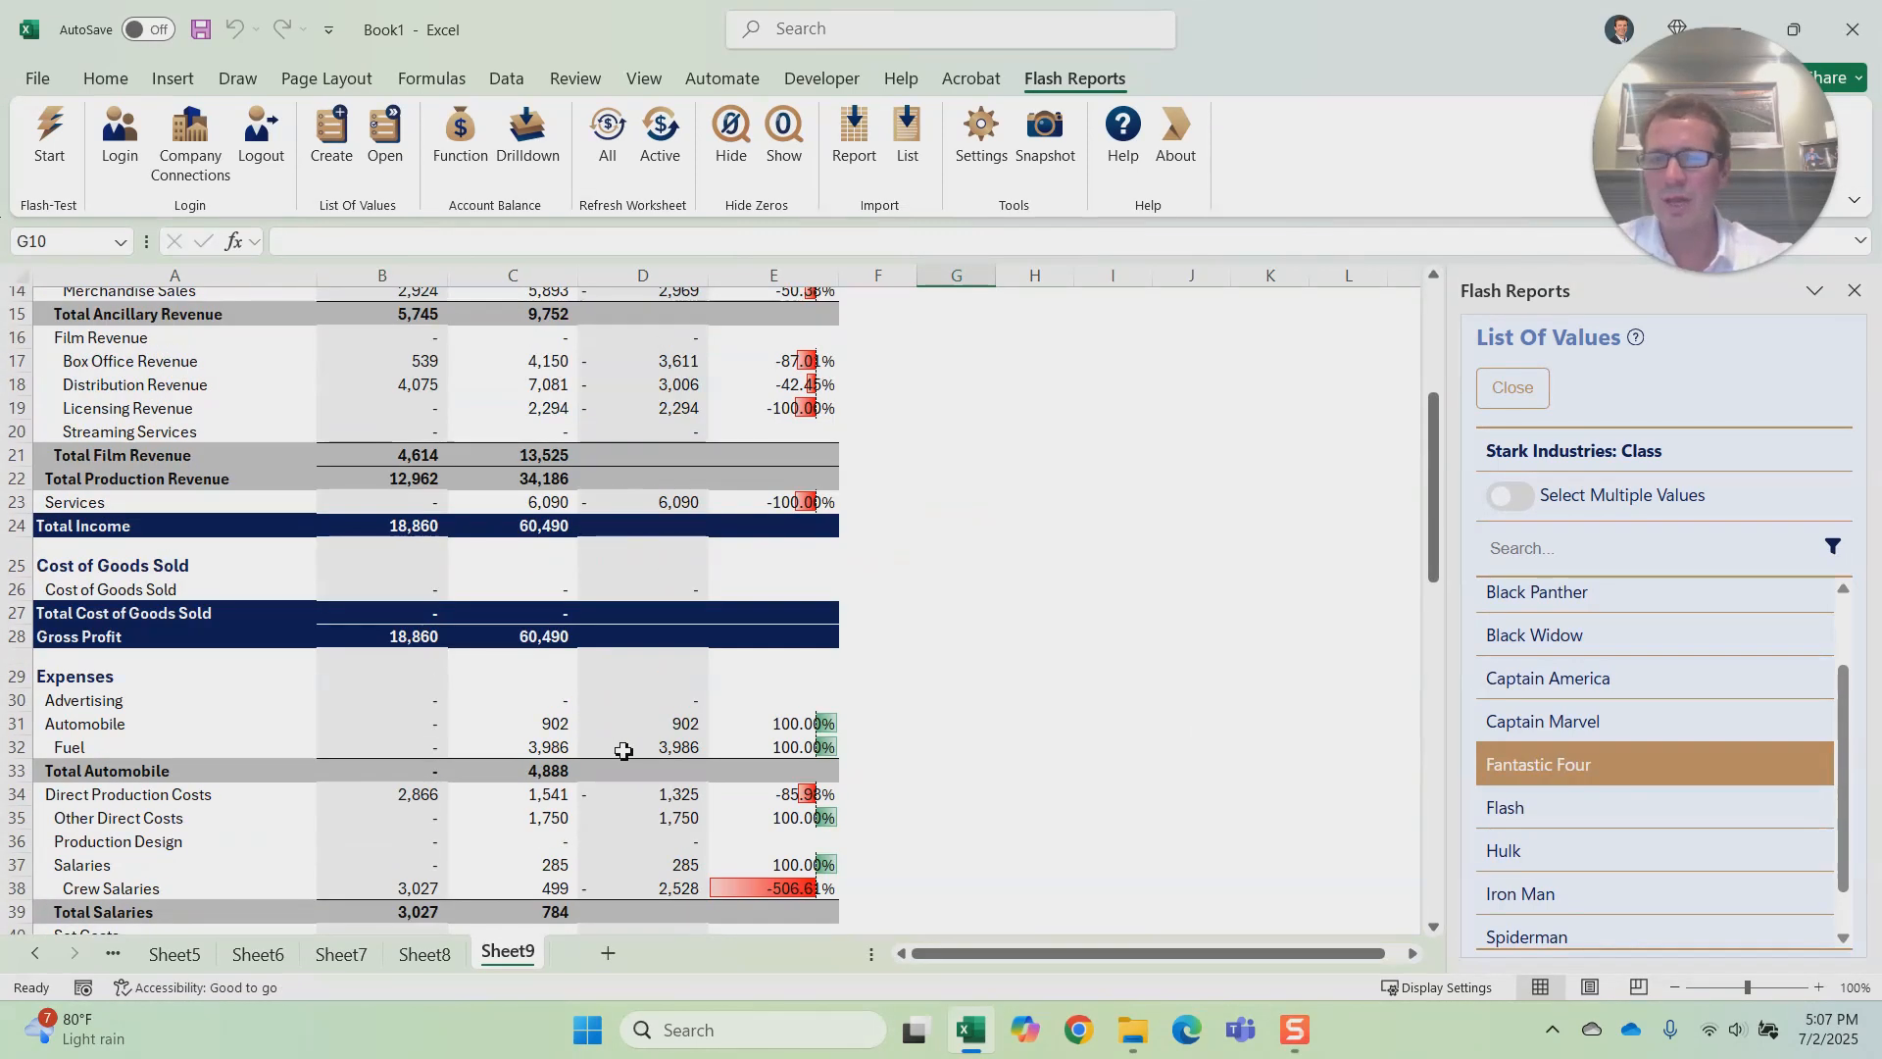
click(407, 525)
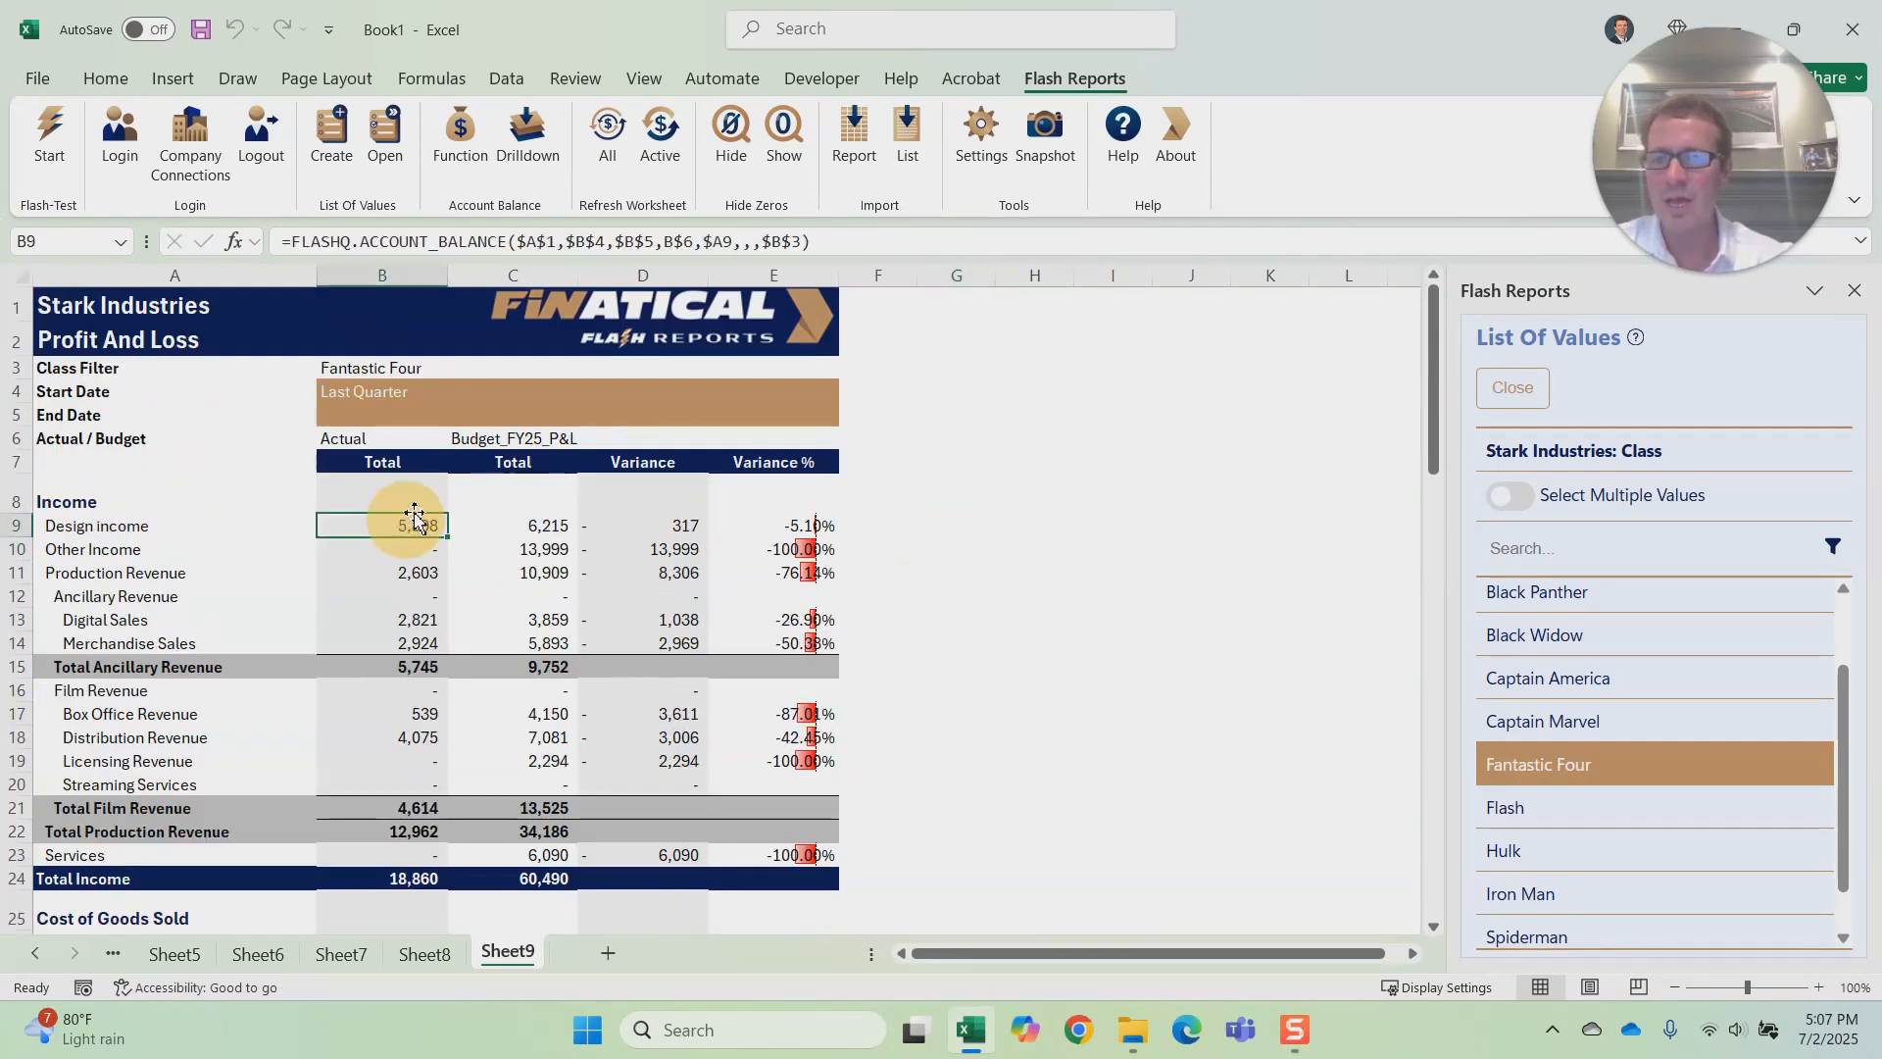
click(655, 240)
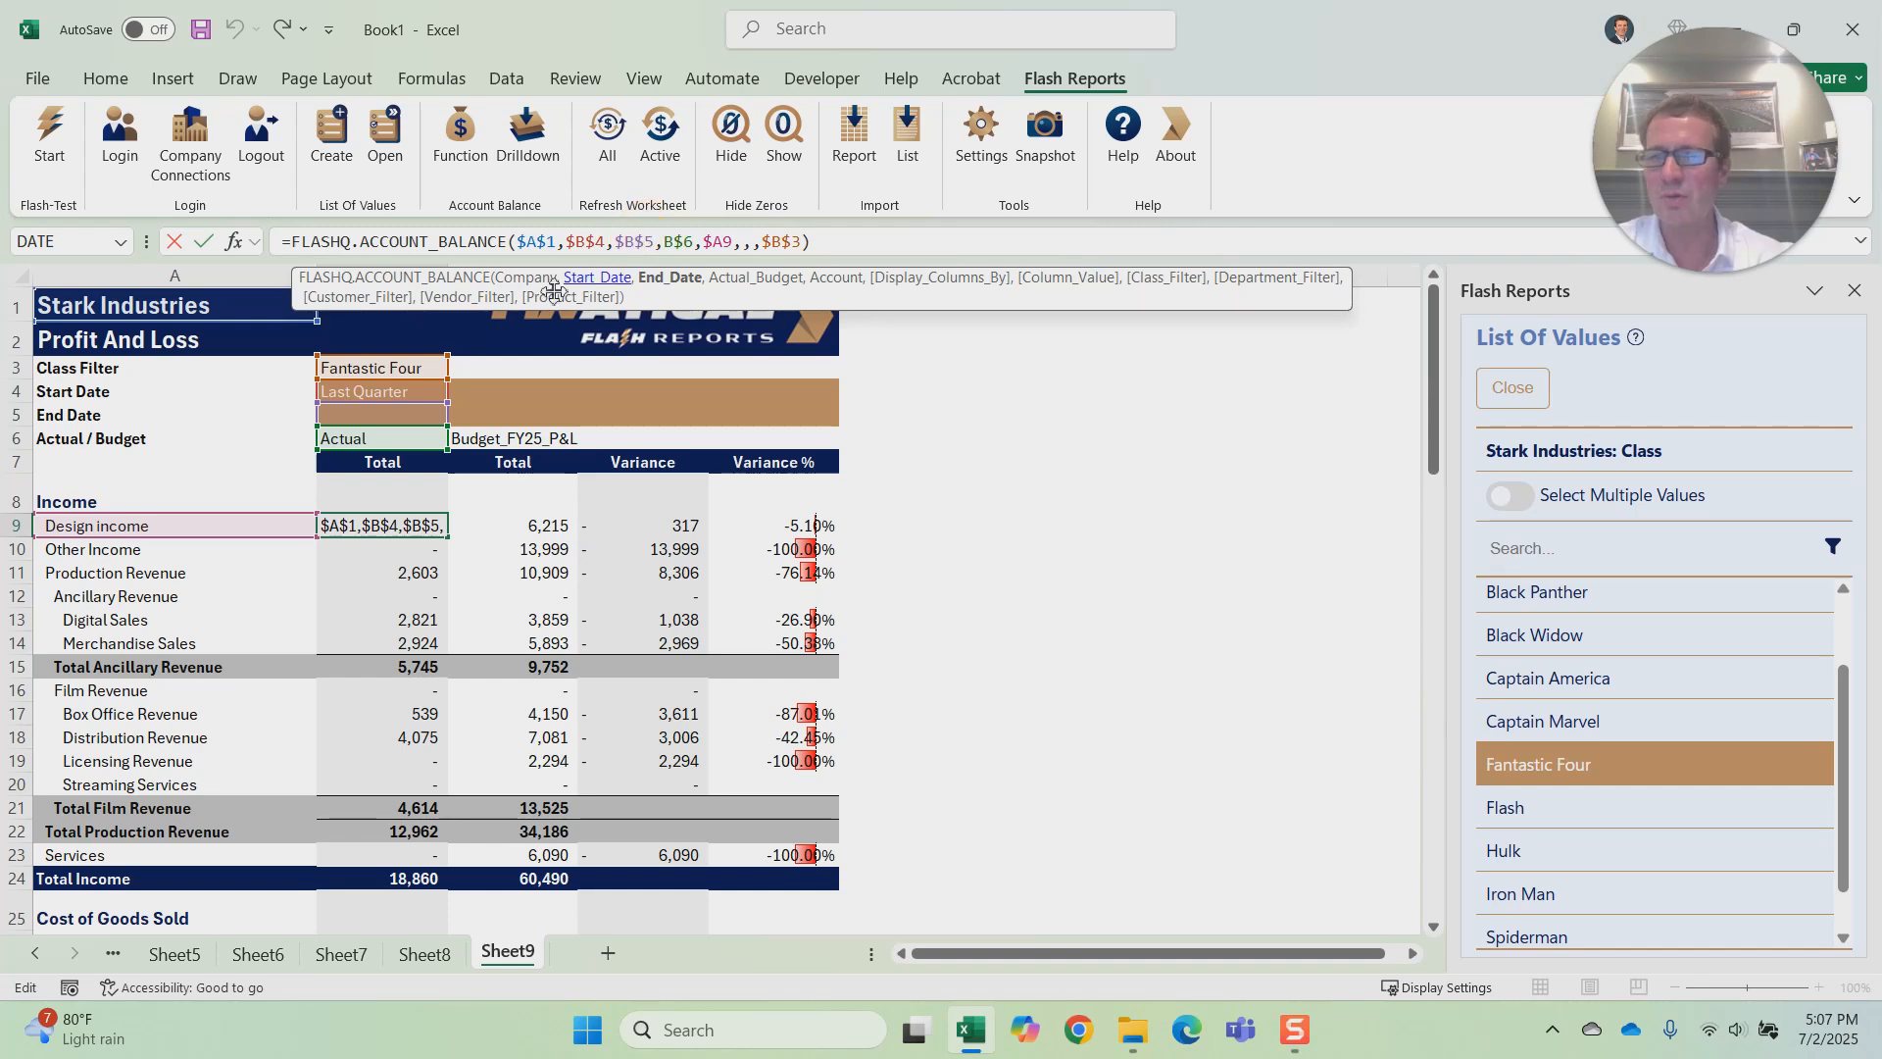
click(235, 242)
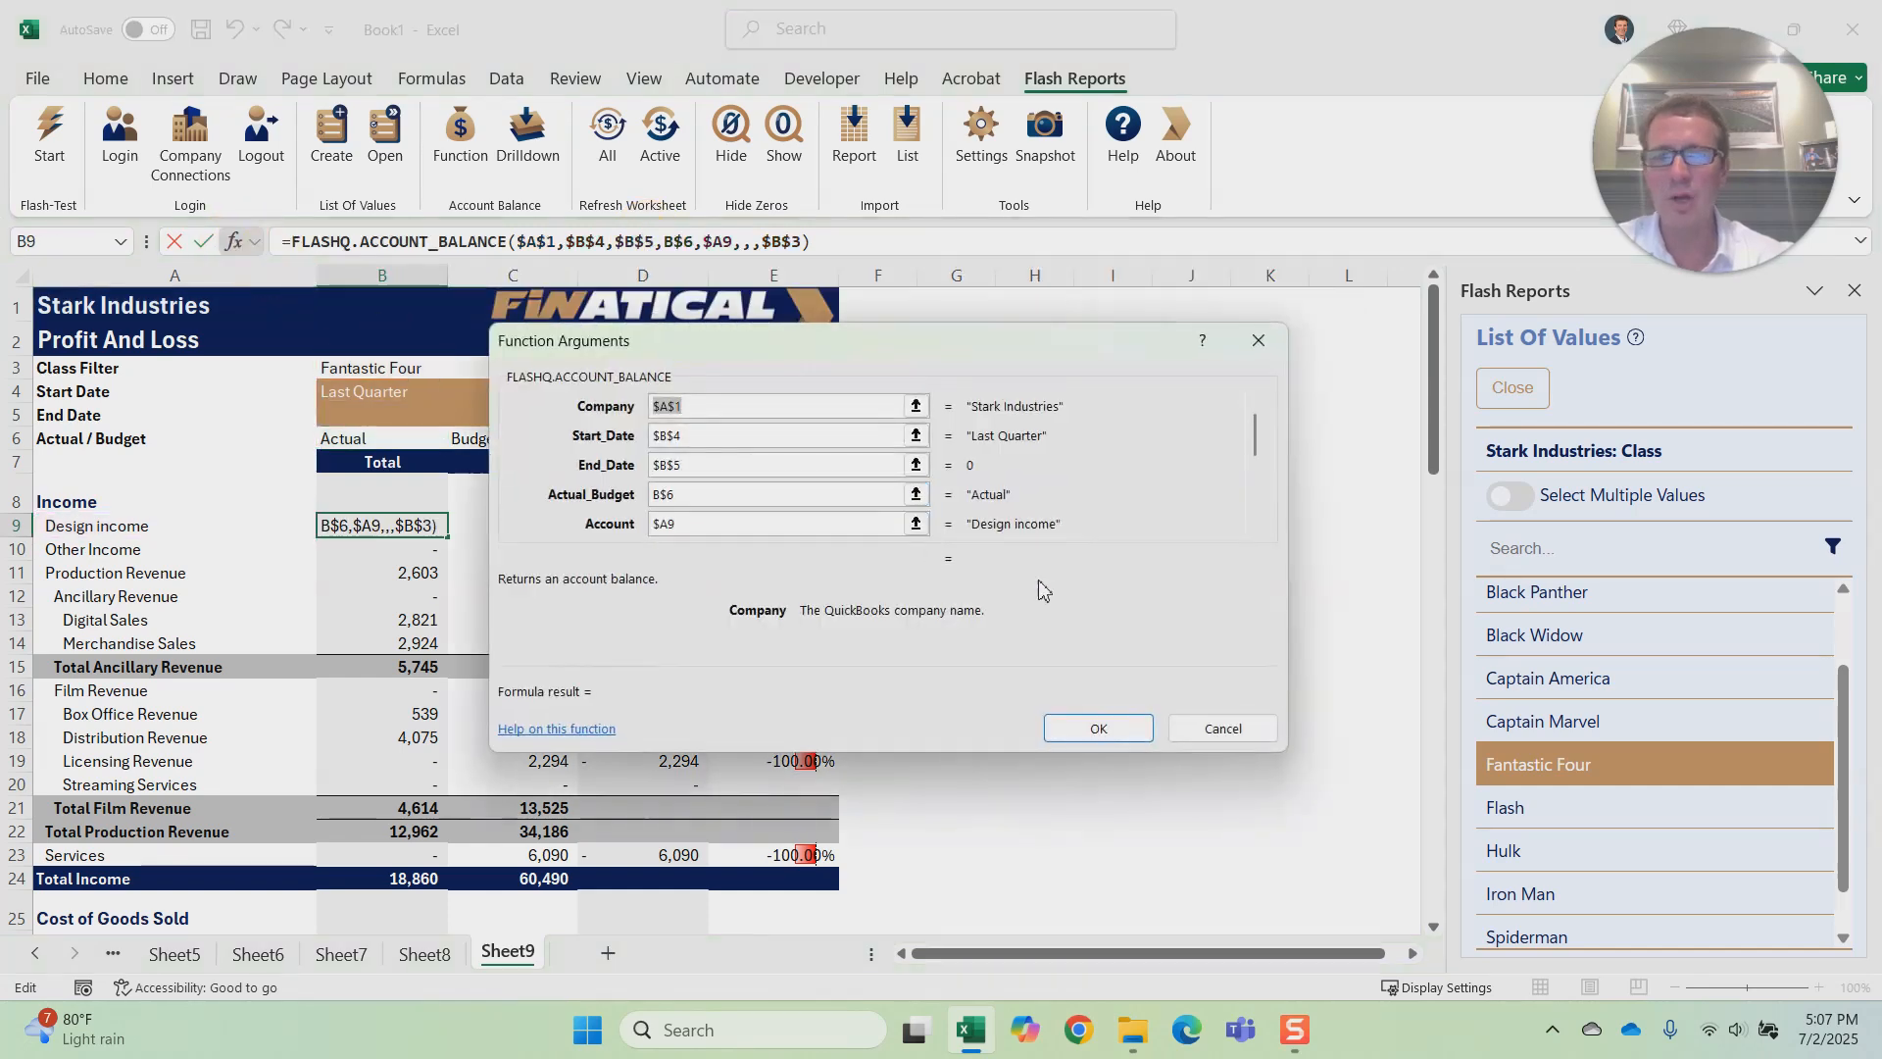
scroll(1257, 534, down, 5)
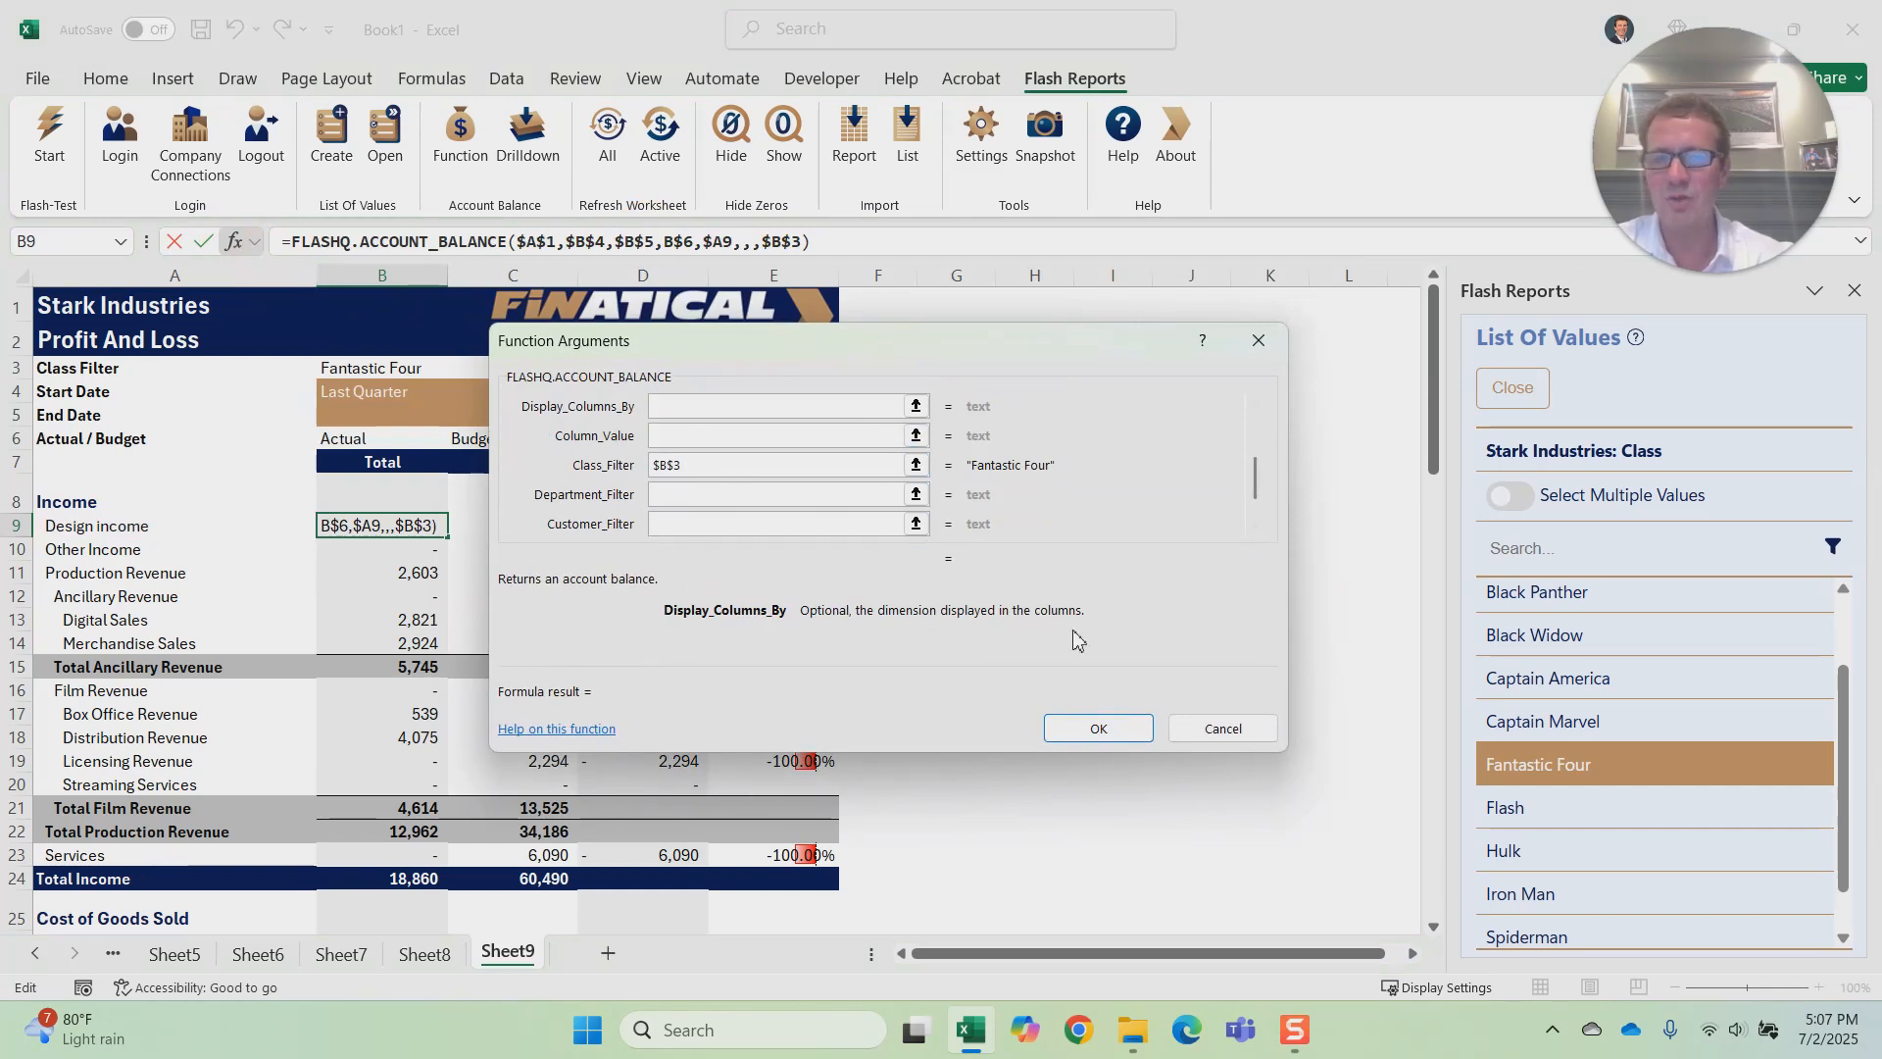
click(1098, 728)
click(1019, 464)
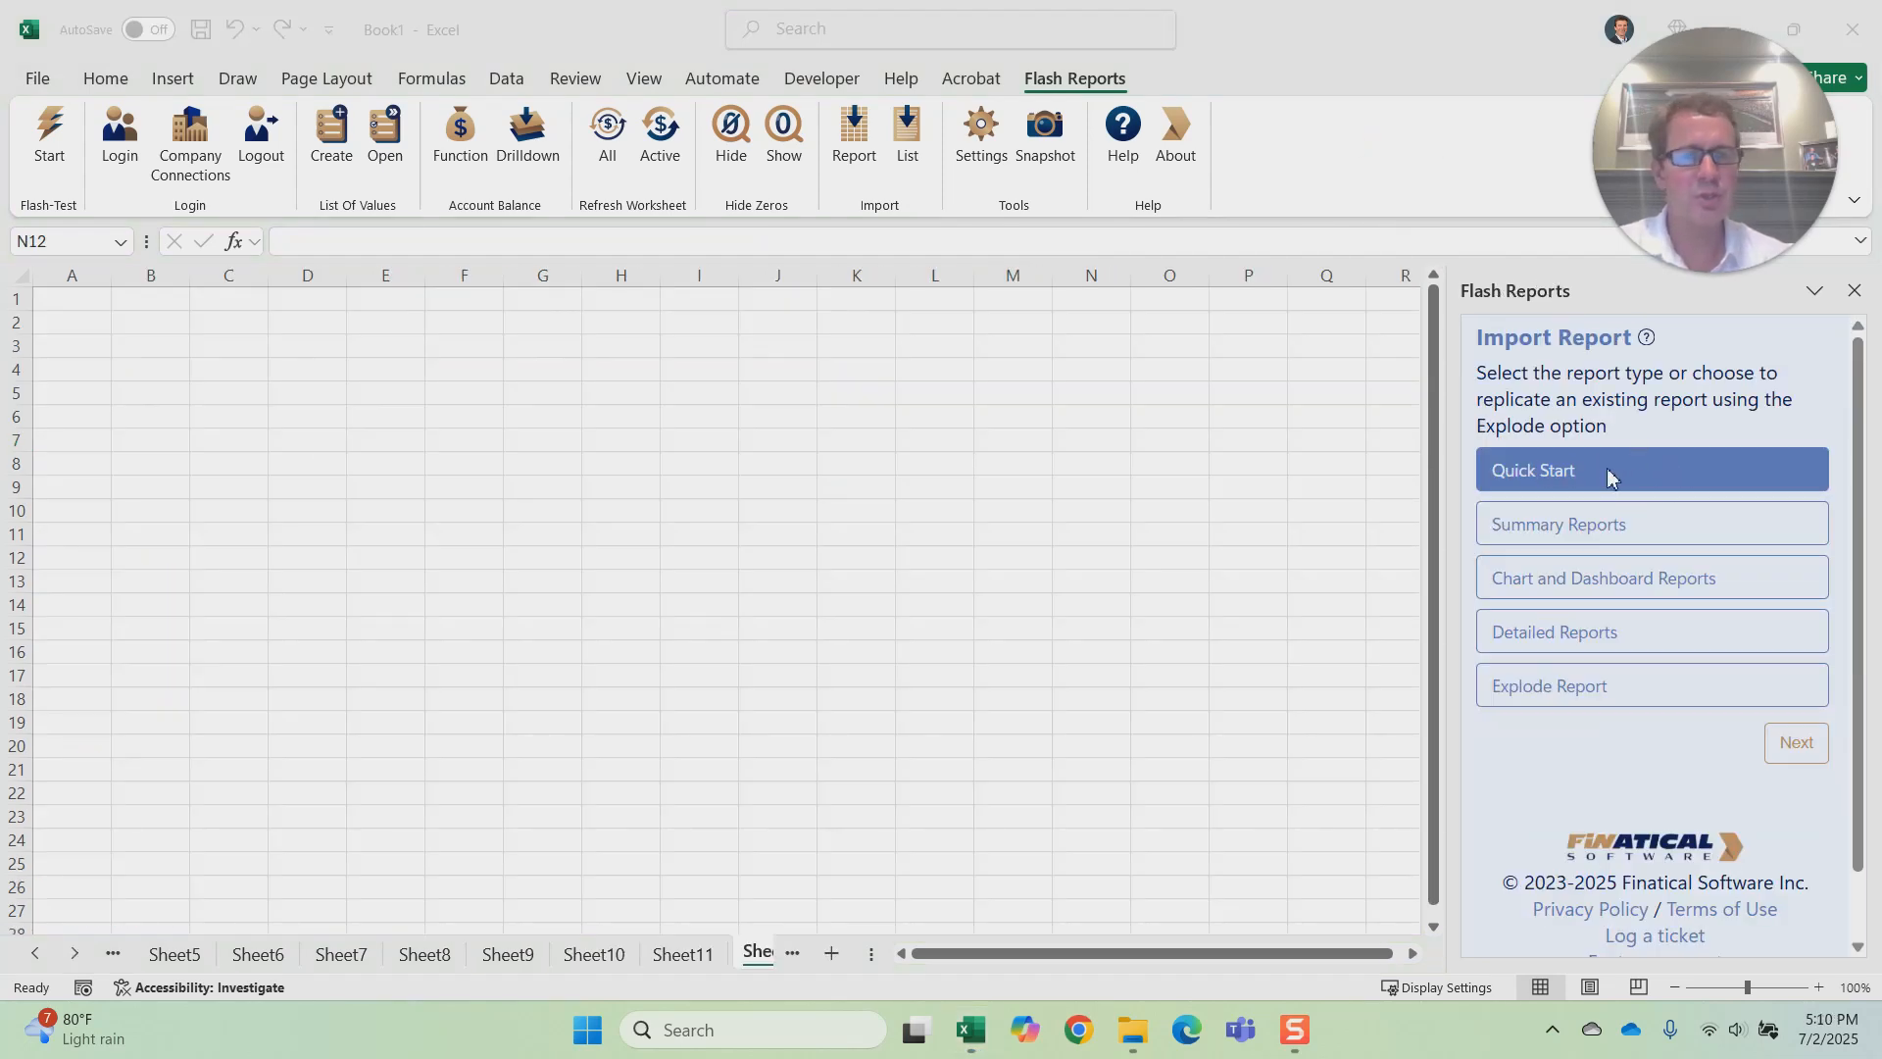
Step: View the Quick Start report choices and the Profit And Loss By Month period settings, and return to the report types
click(1796, 742)
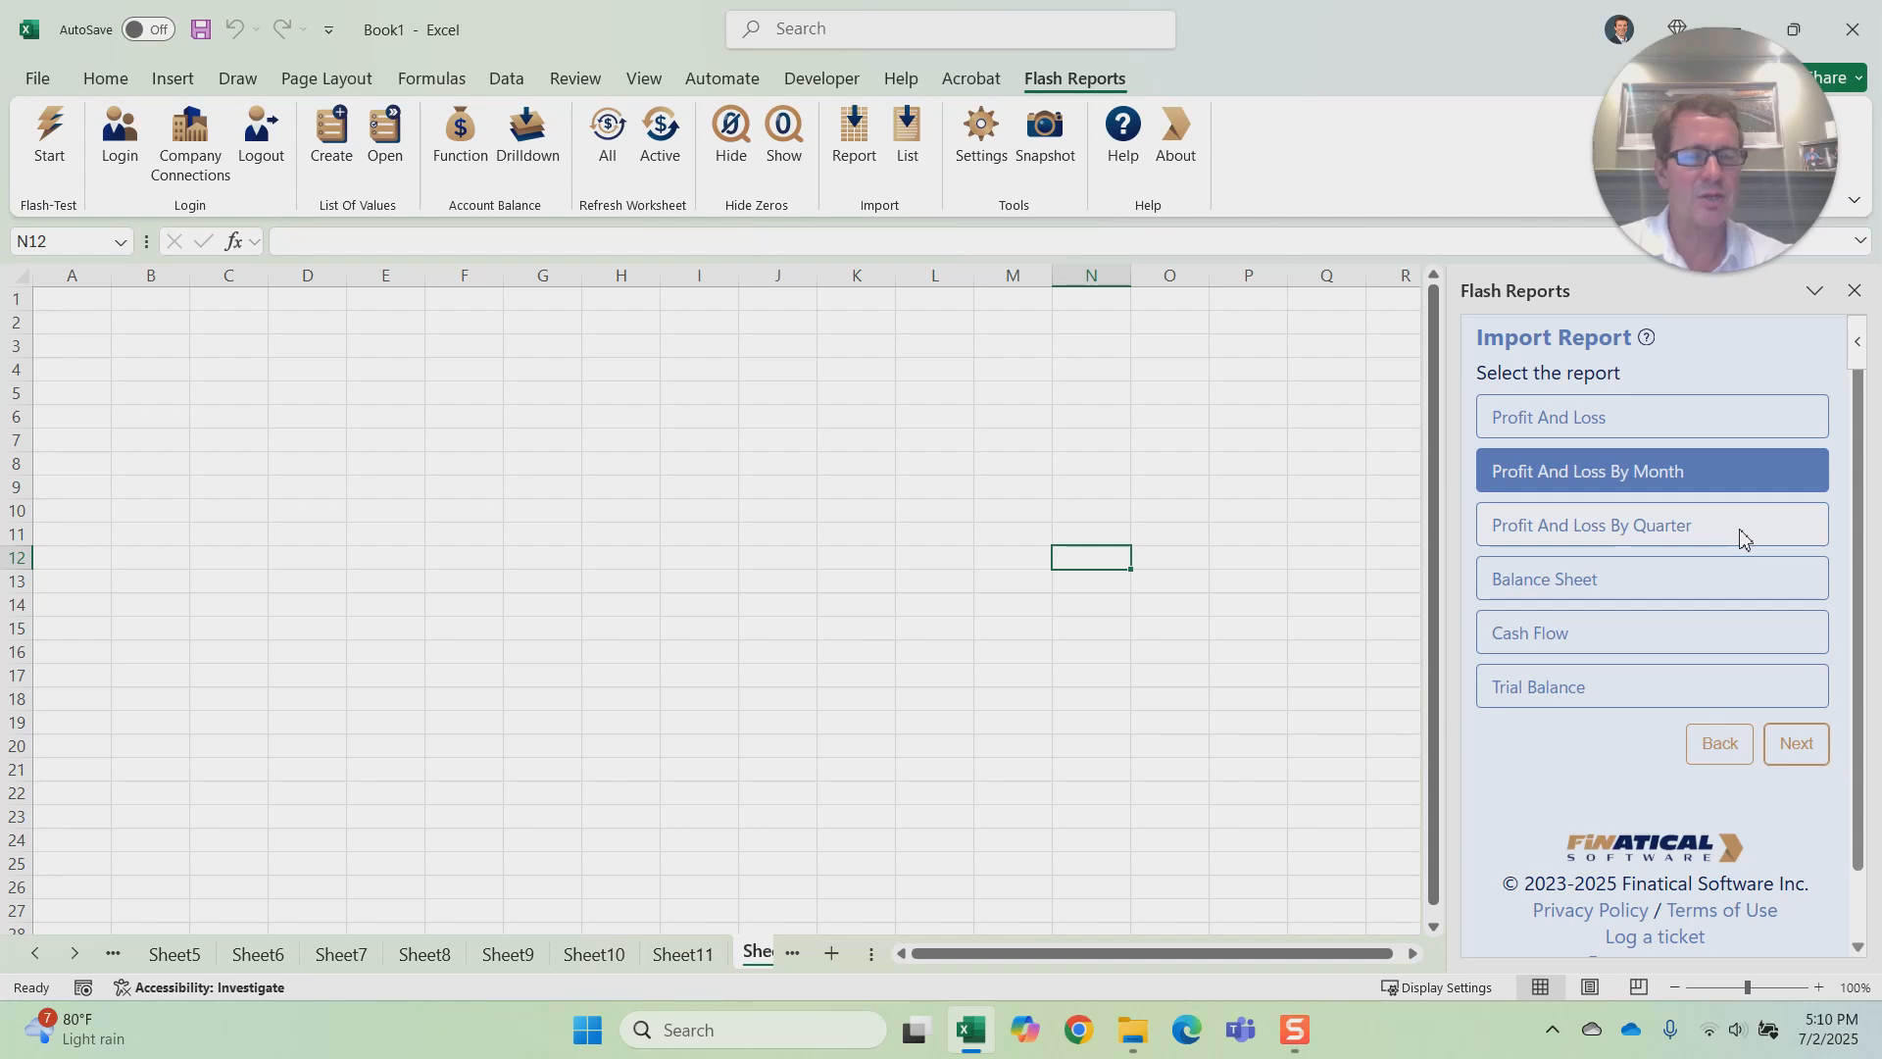
click(1799, 742)
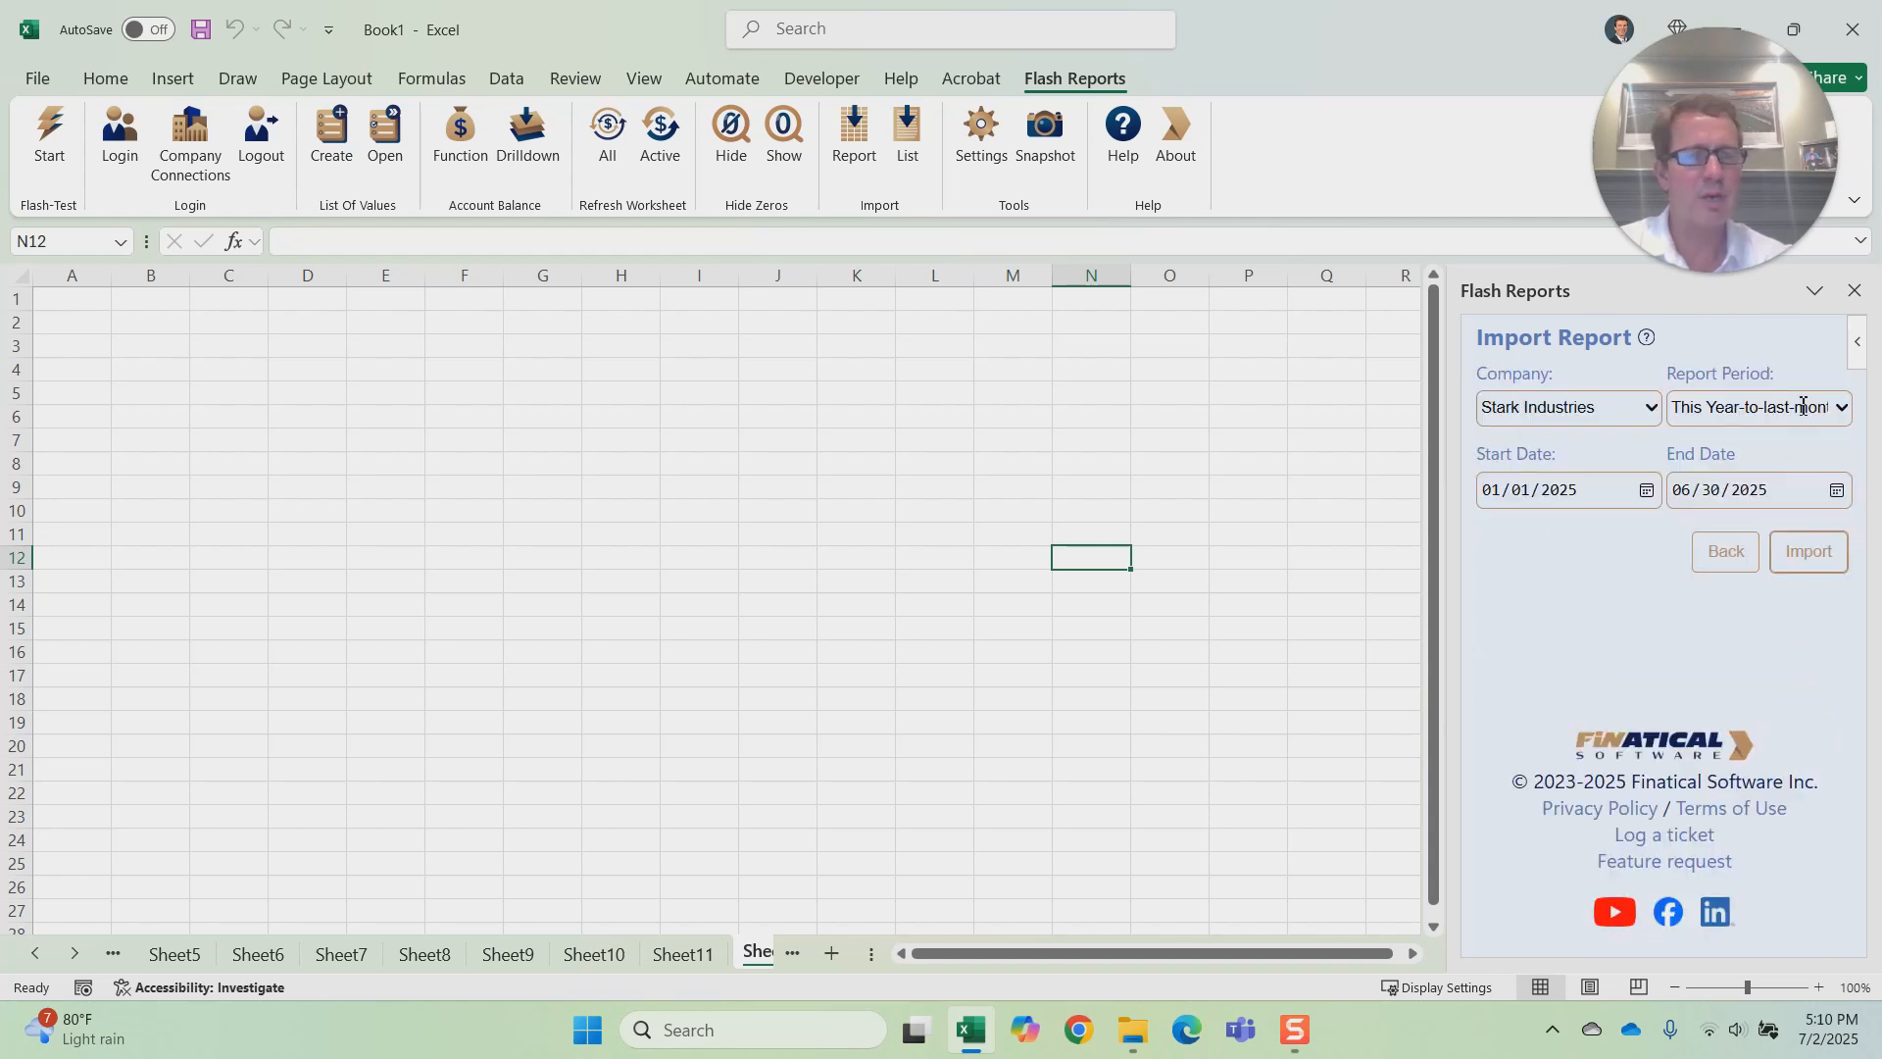
click(1724, 554)
click(1718, 747)
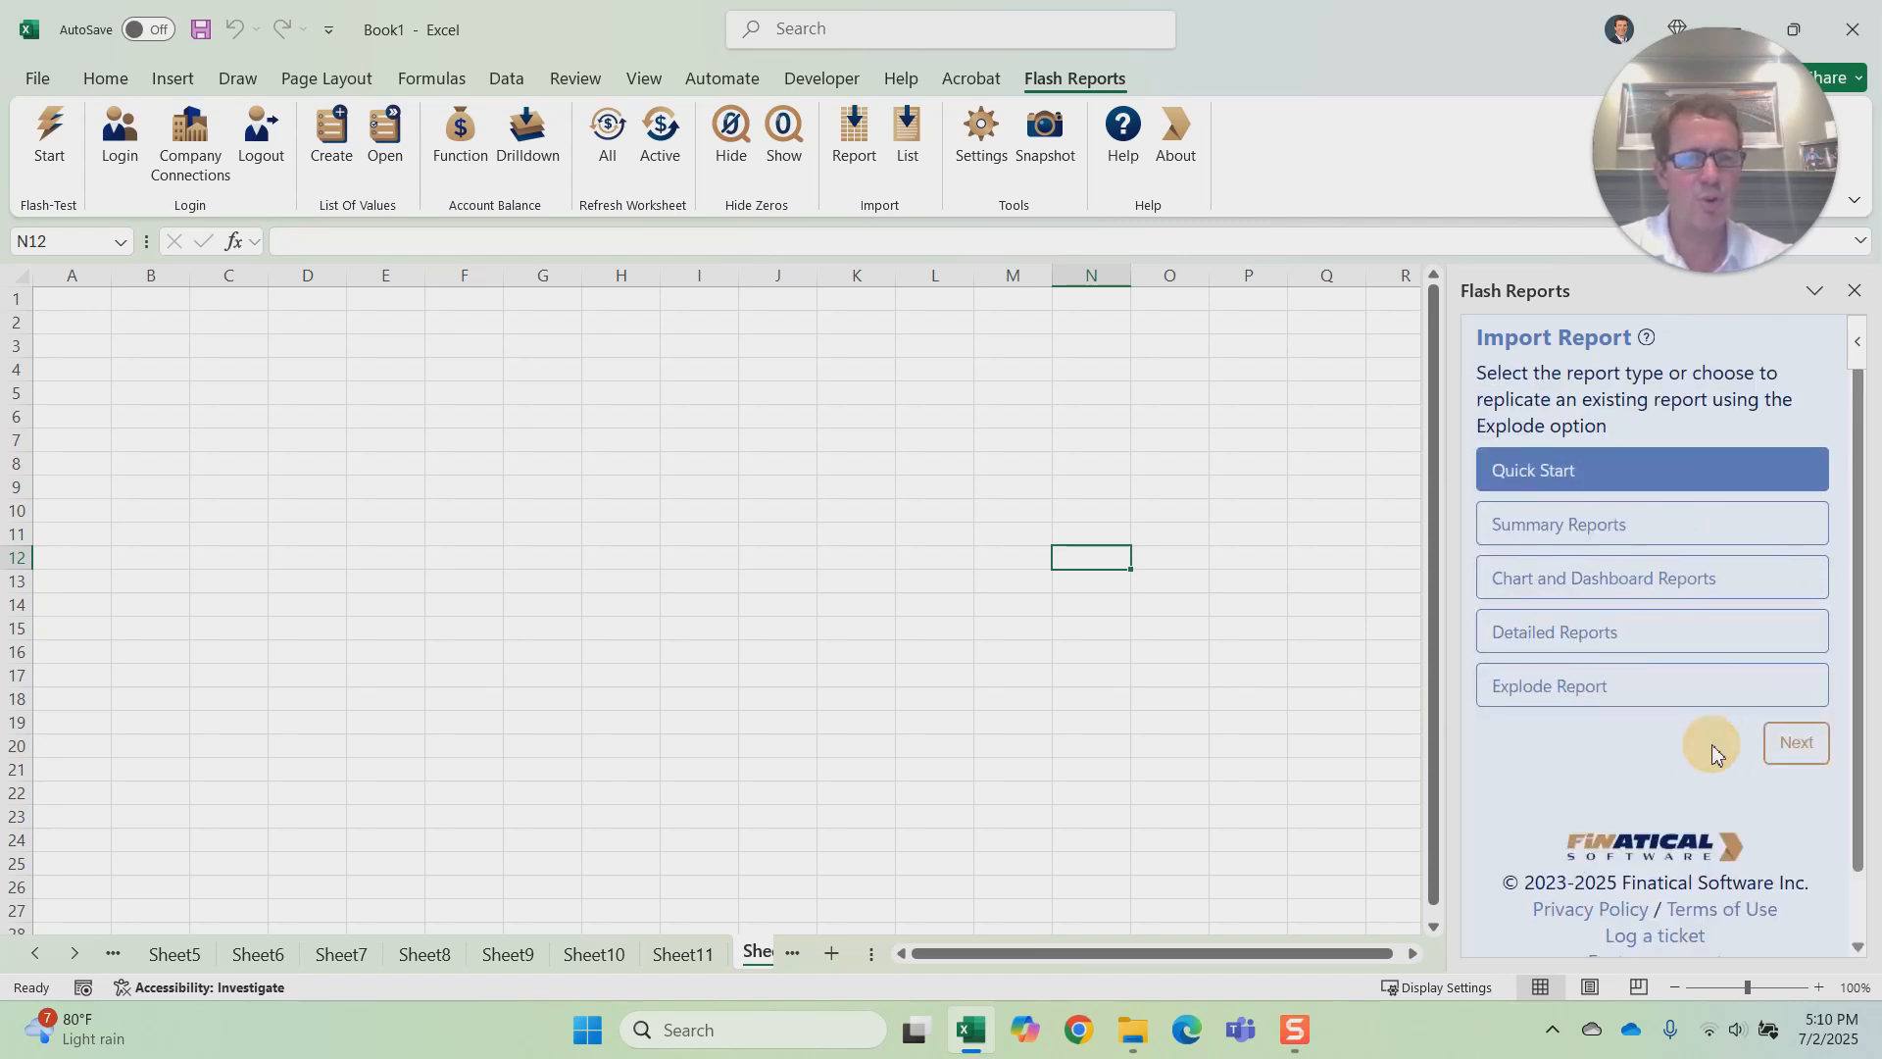
Step: View the Summary Reports choices and the Profit And Loss period settings, and return to the report types
click(1601, 527)
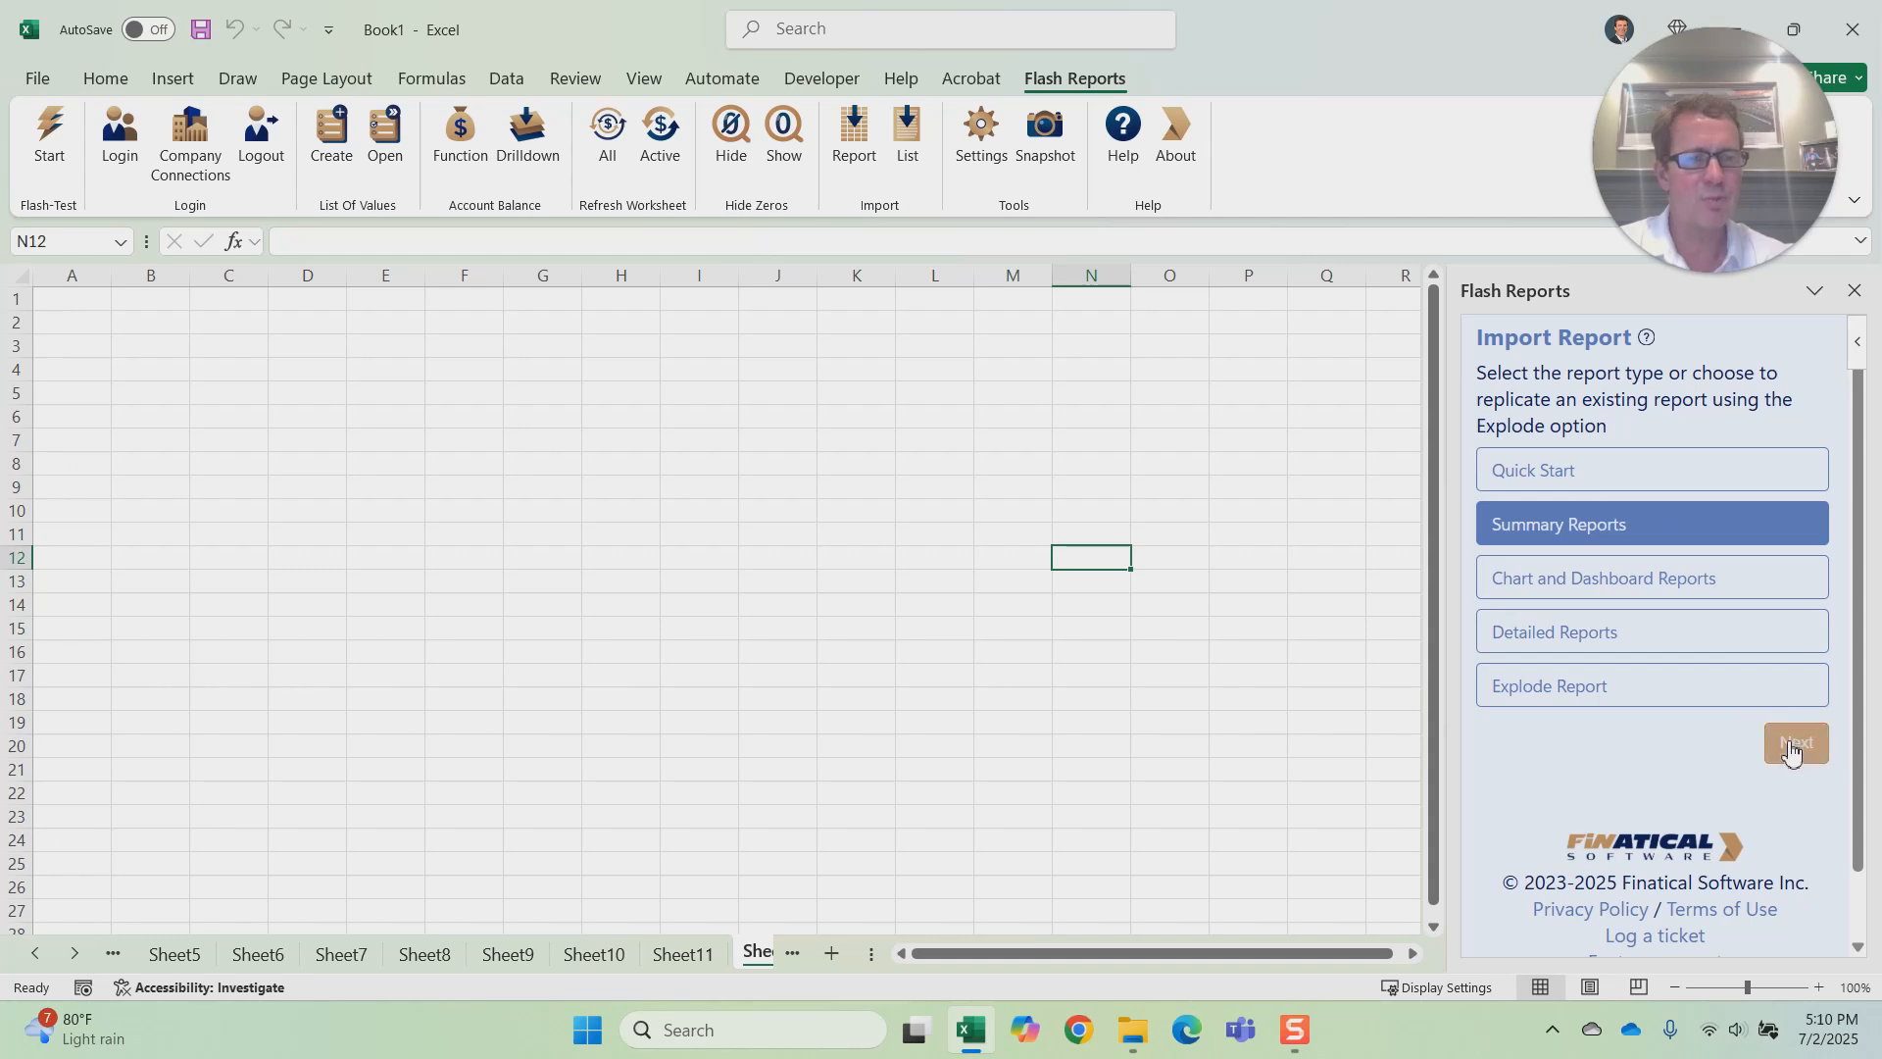
click(1796, 743)
click(1815, 640)
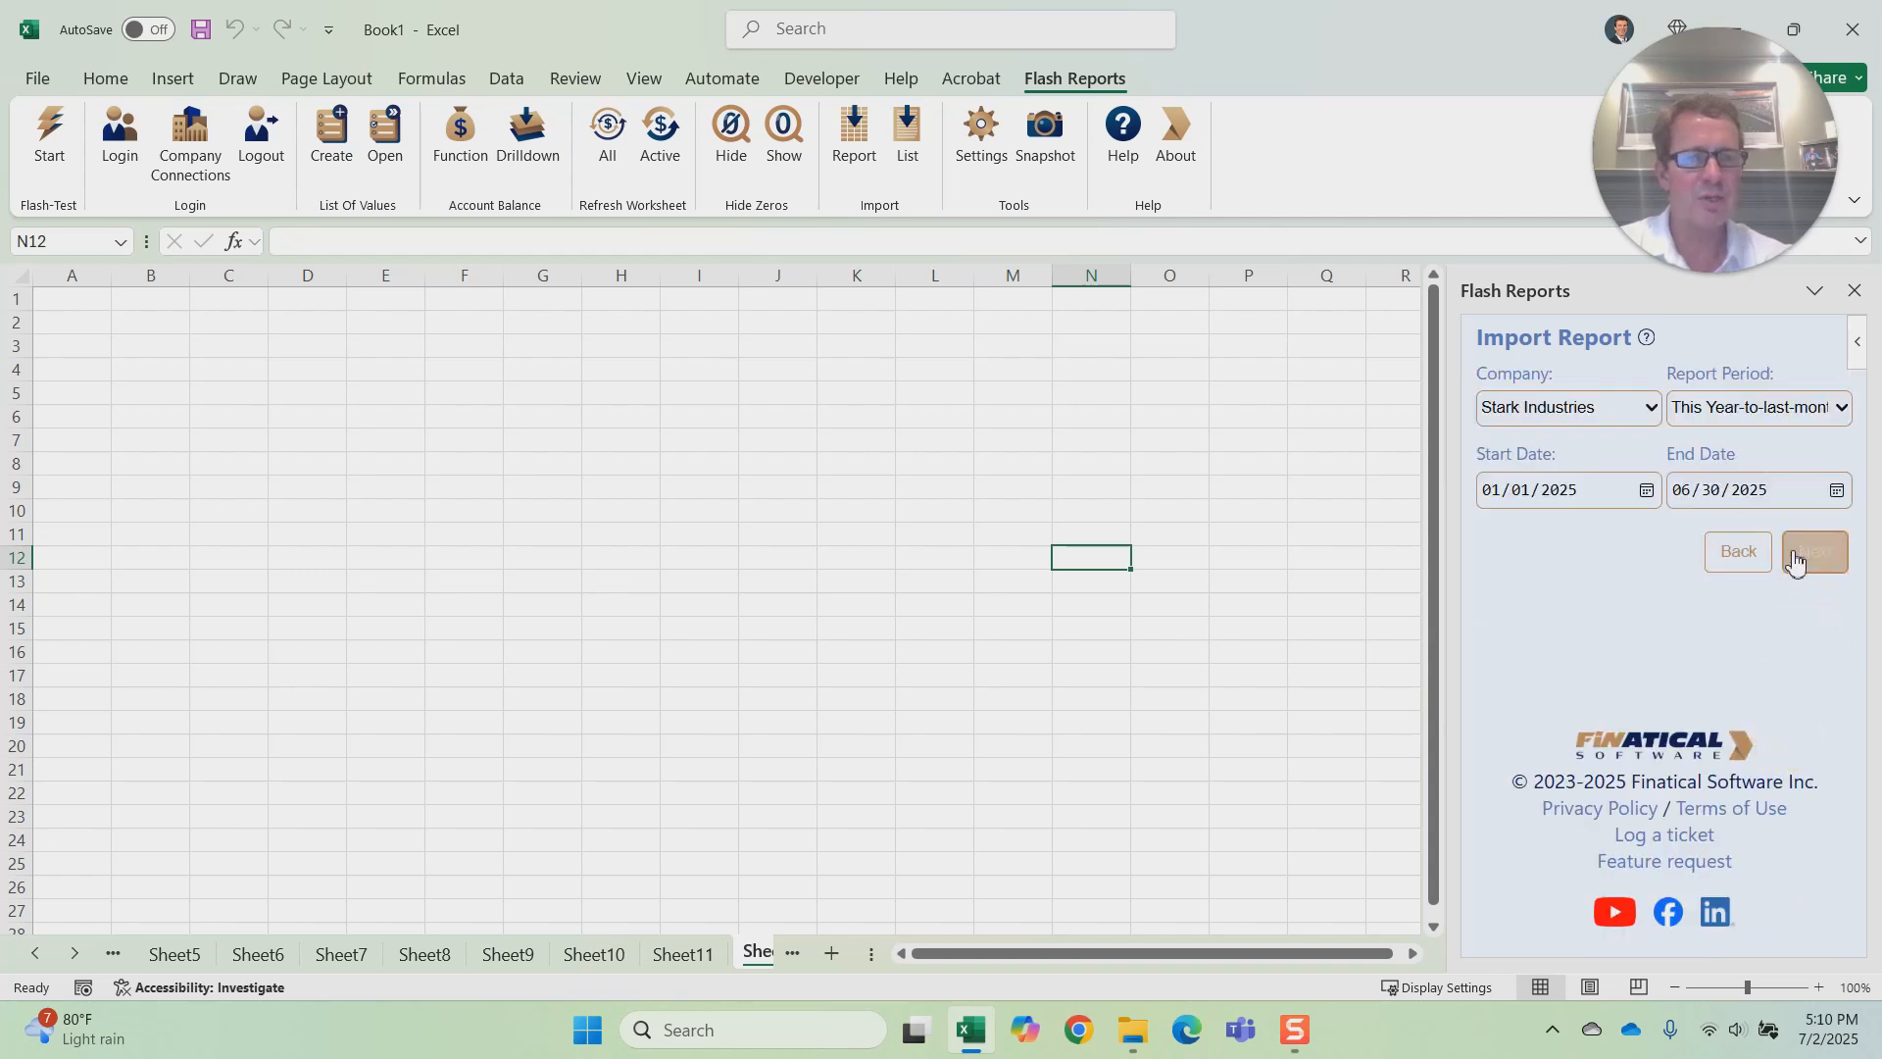
click(1744, 555)
click(1736, 637)
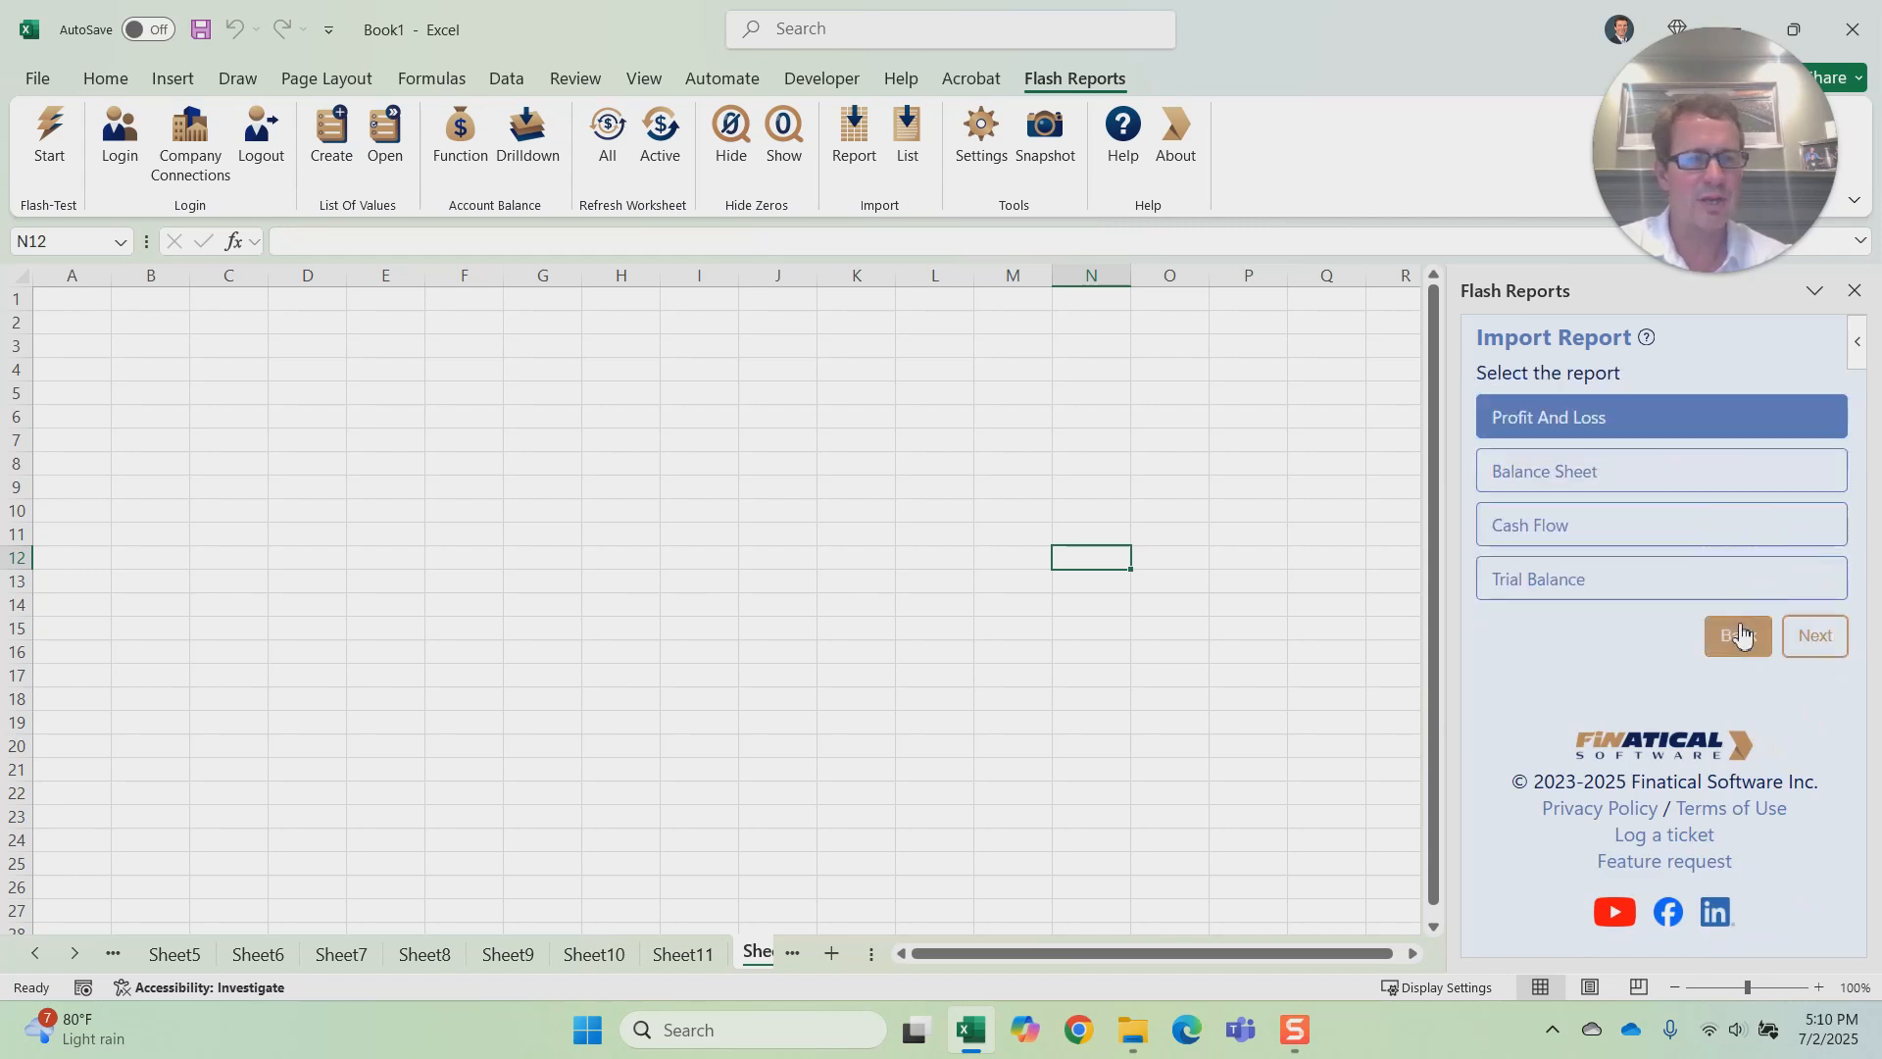
Step: Import the Income and Expenses Trend chart report for Stark Industries with period This Year-to-last-month and no filter
click(1570, 586)
click(1798, 741)
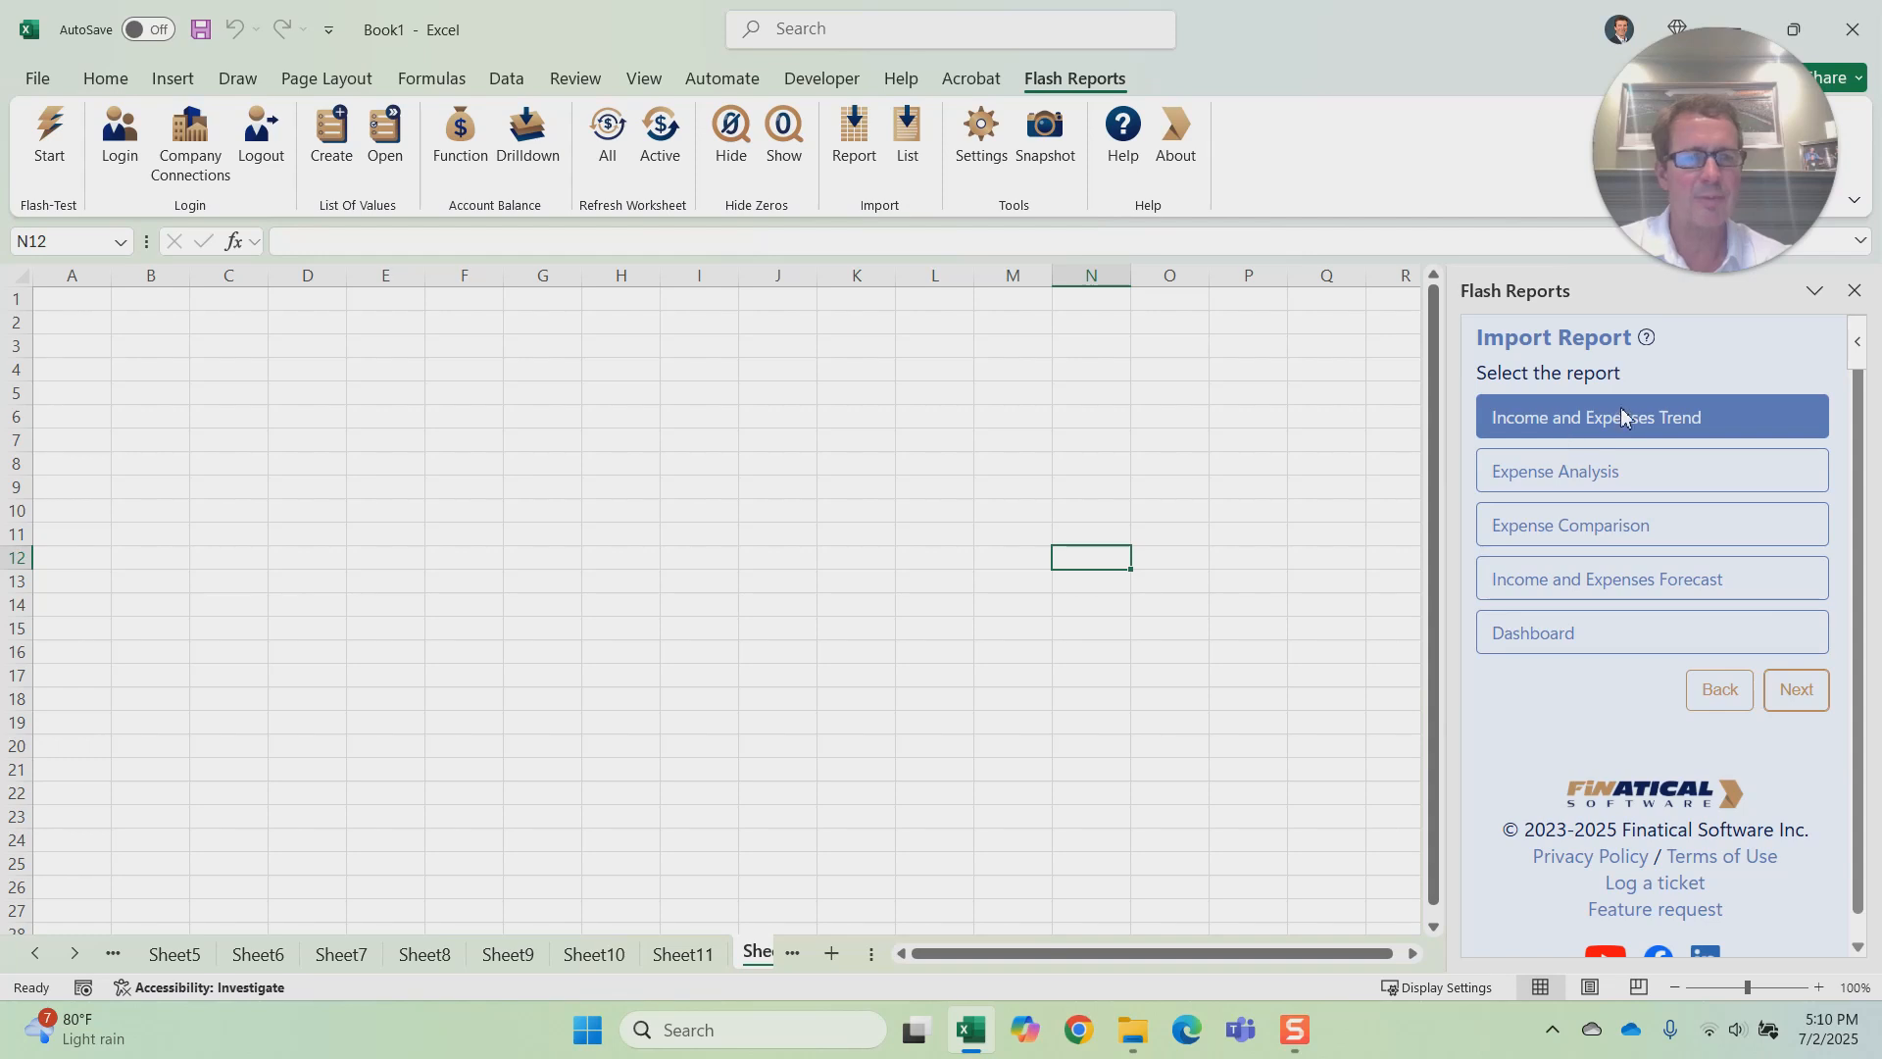
click(1792, 702)
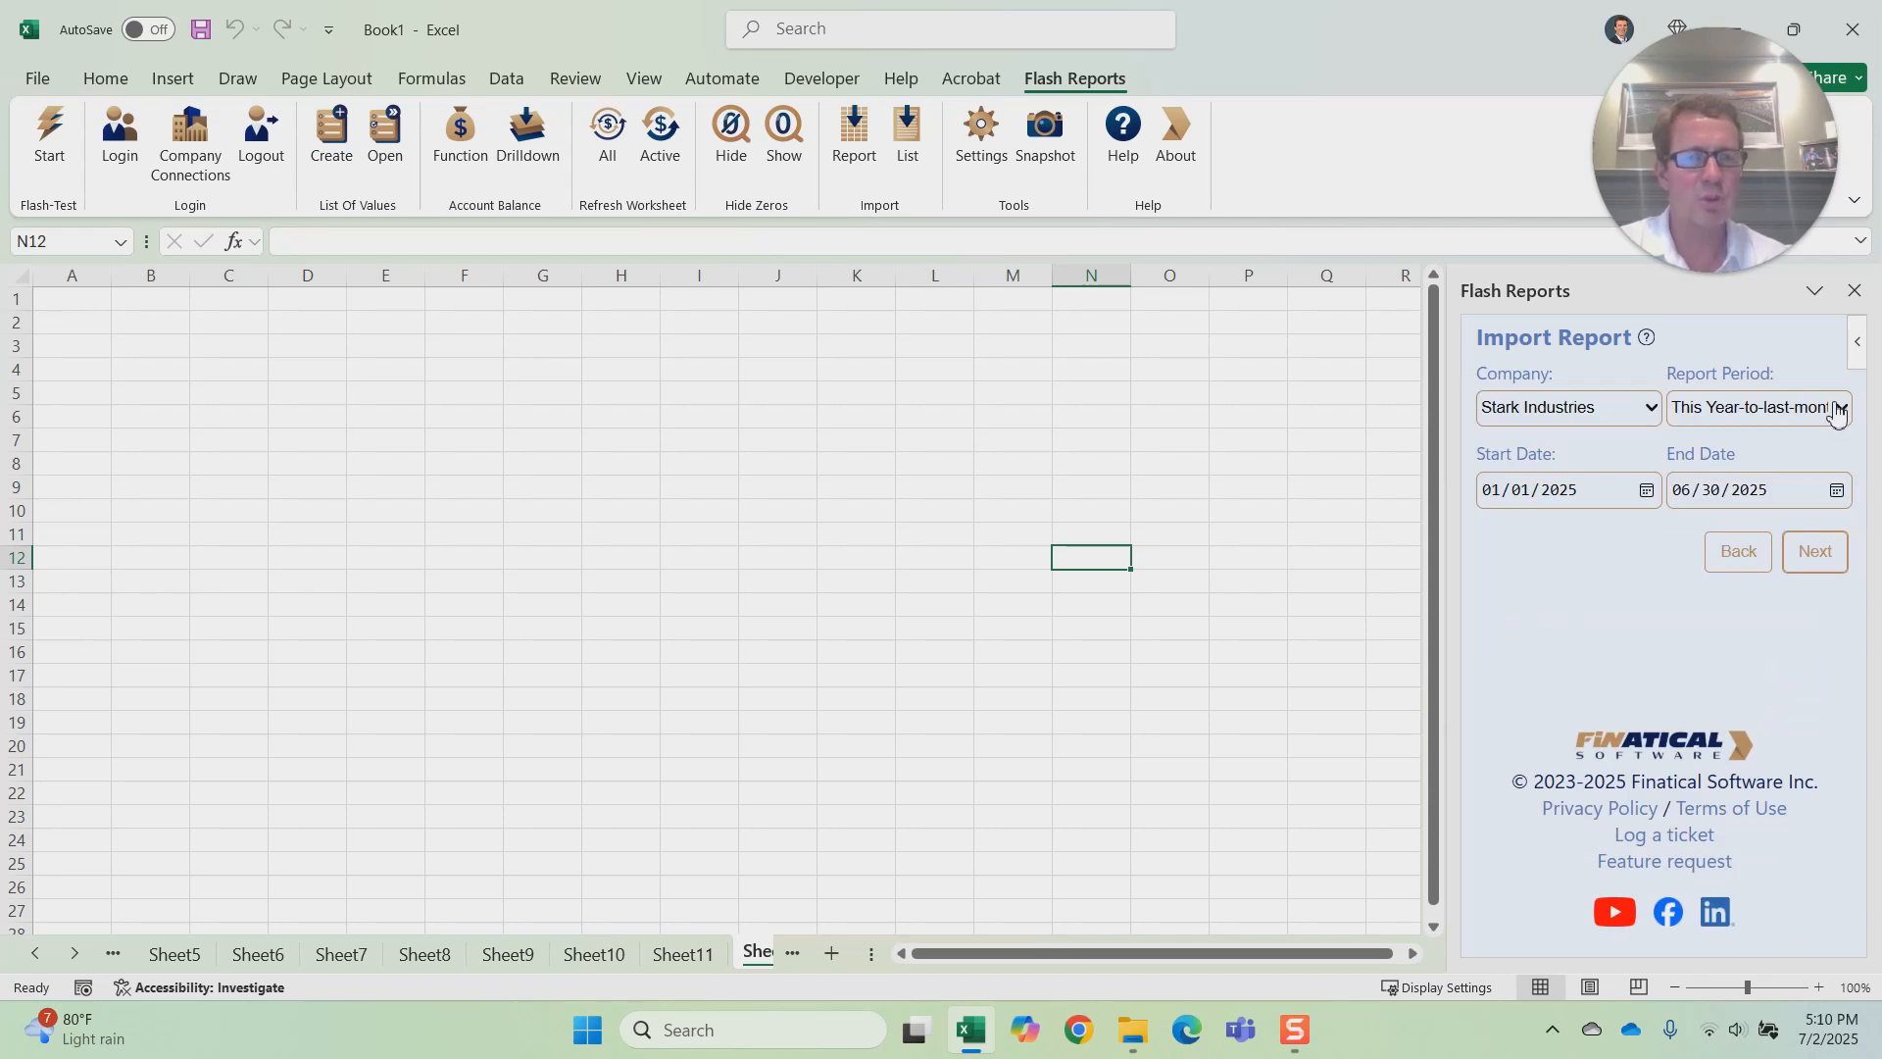
click(1815, 554)
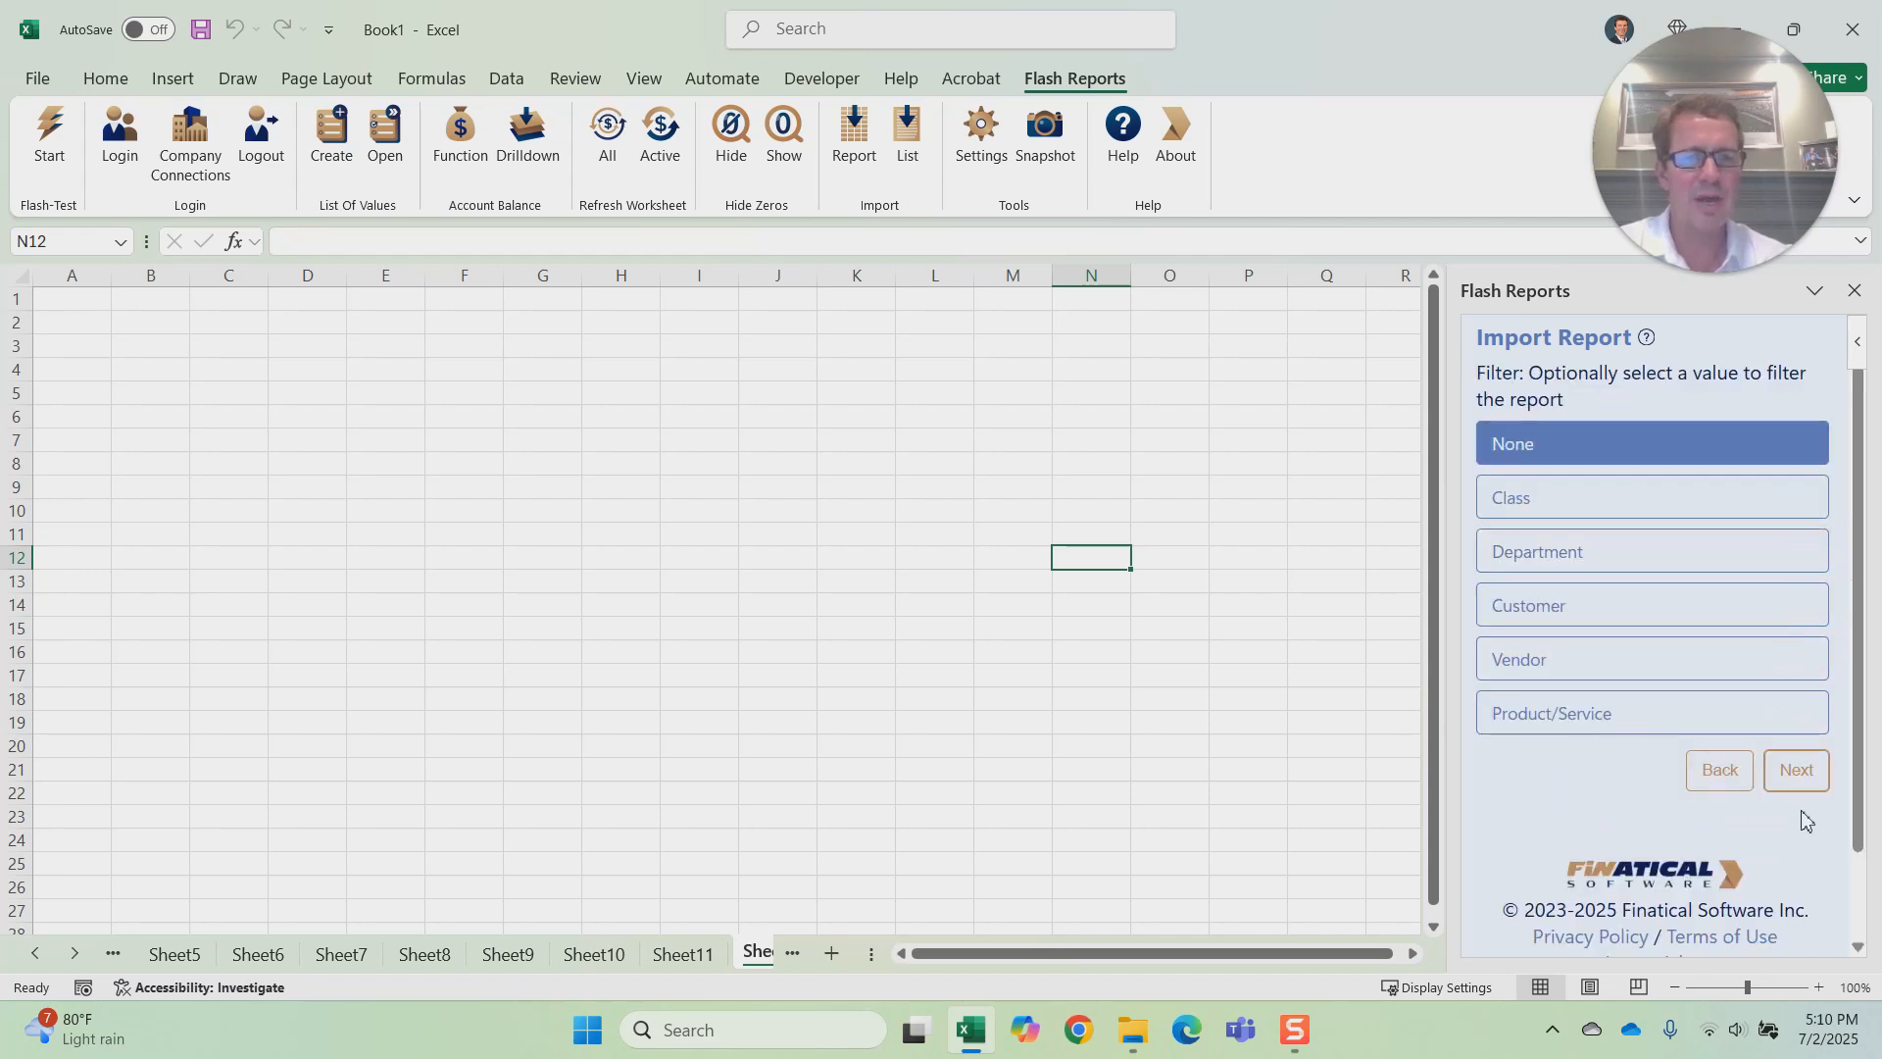
click(1796, 769)
click(1806, 534)
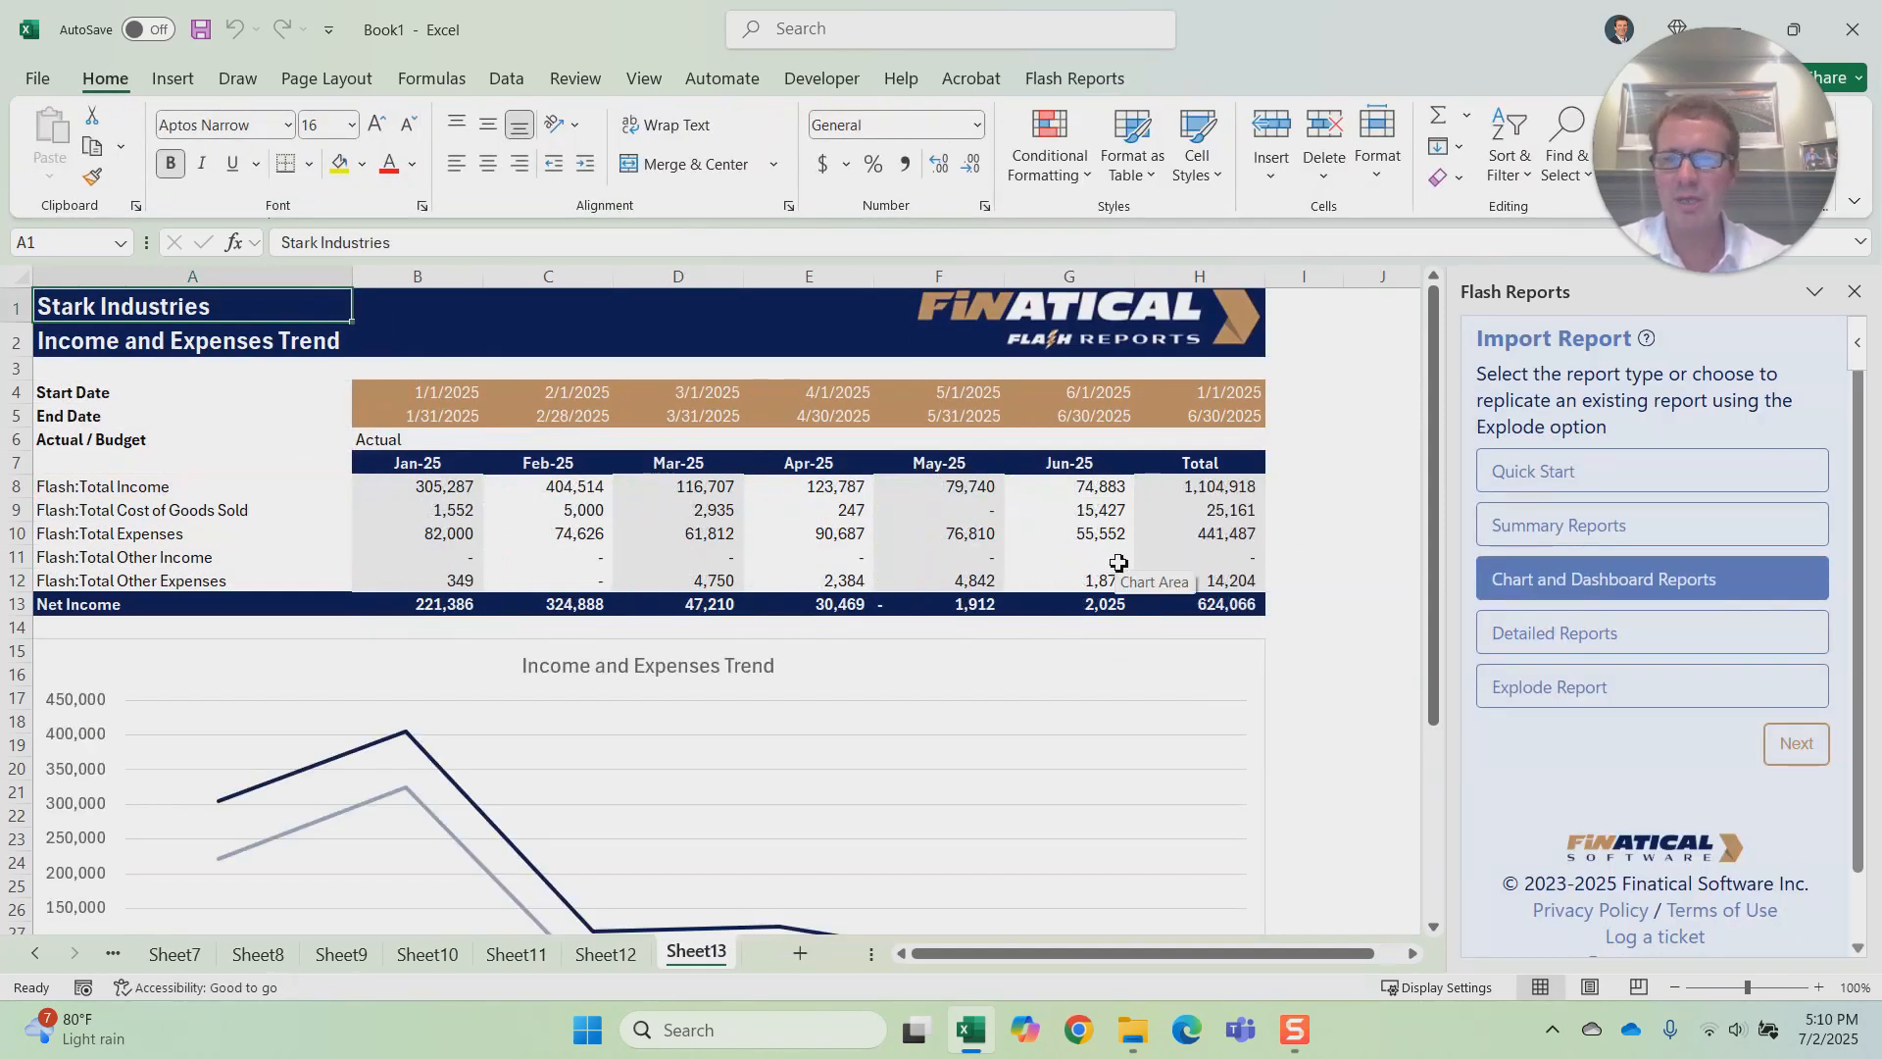
Step: Look over the Income and Expenses Trend report, examining the line chart and the monthly figures above it
scroll(1119, 563, down, 3)
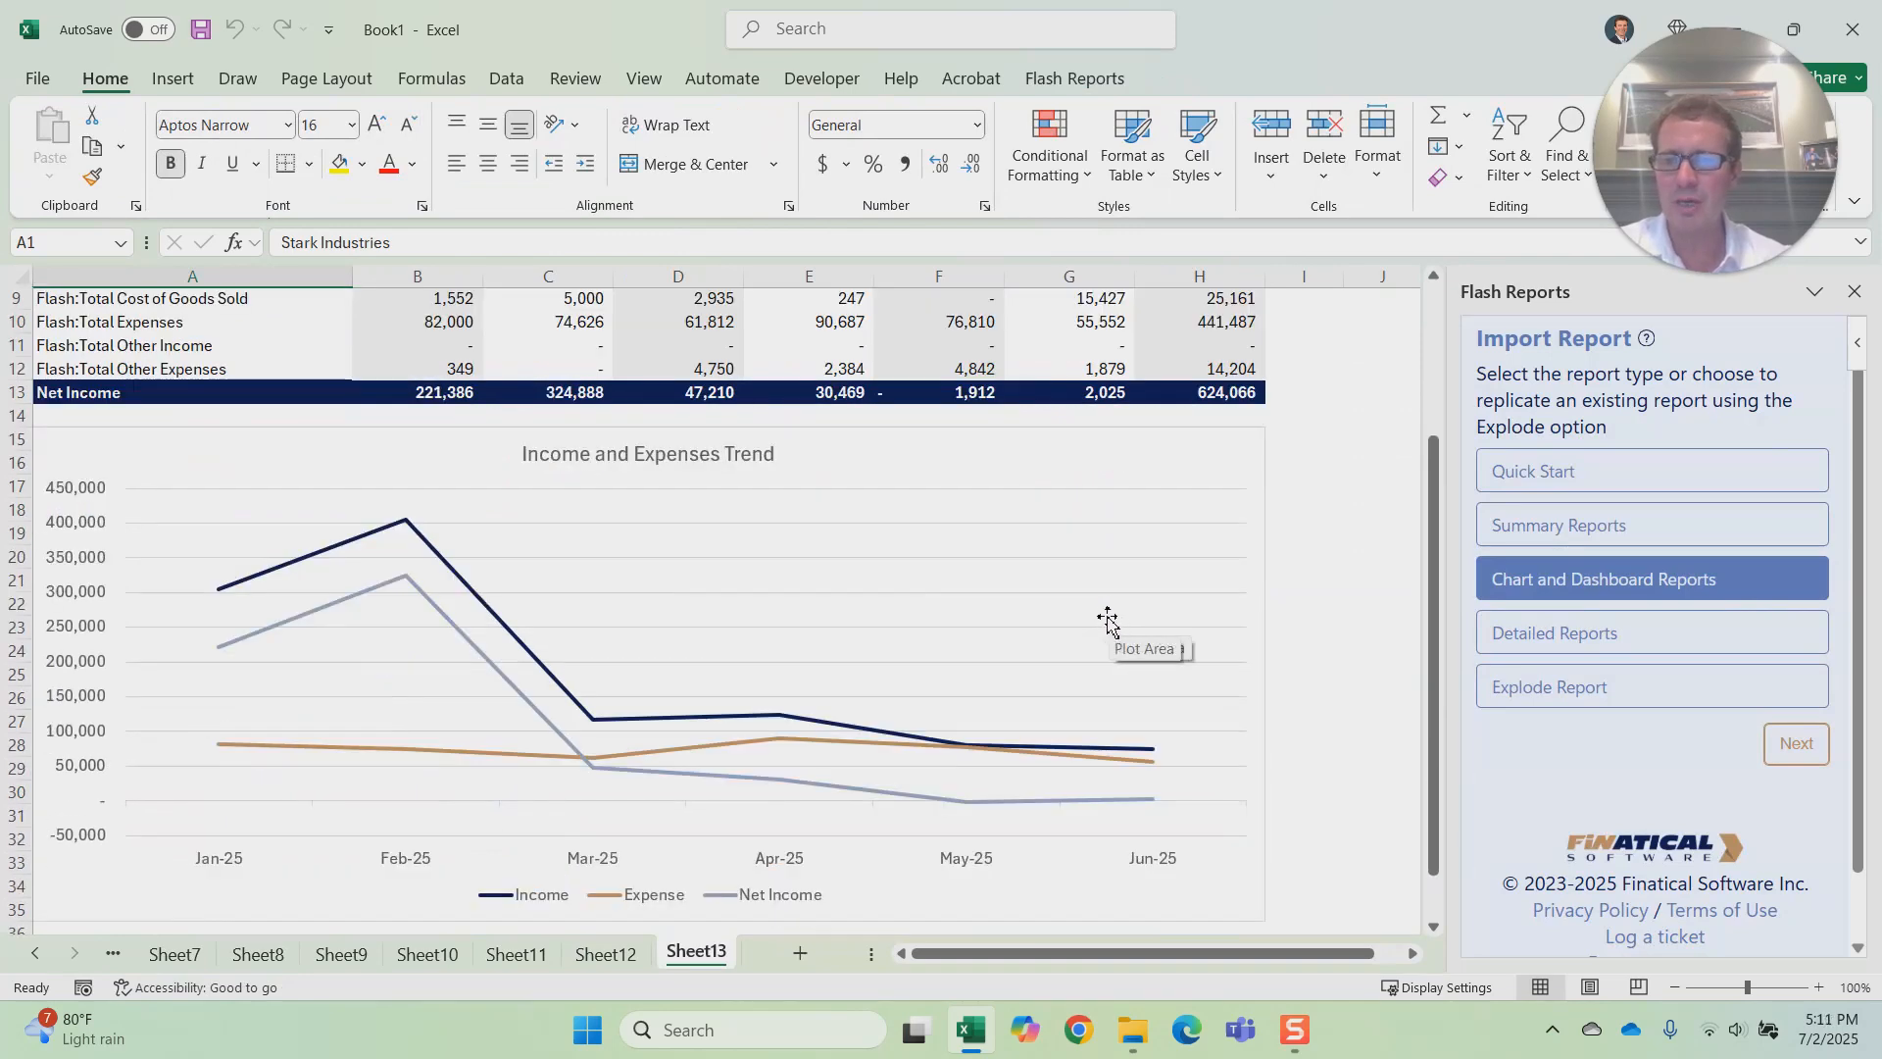
click(949, 527)
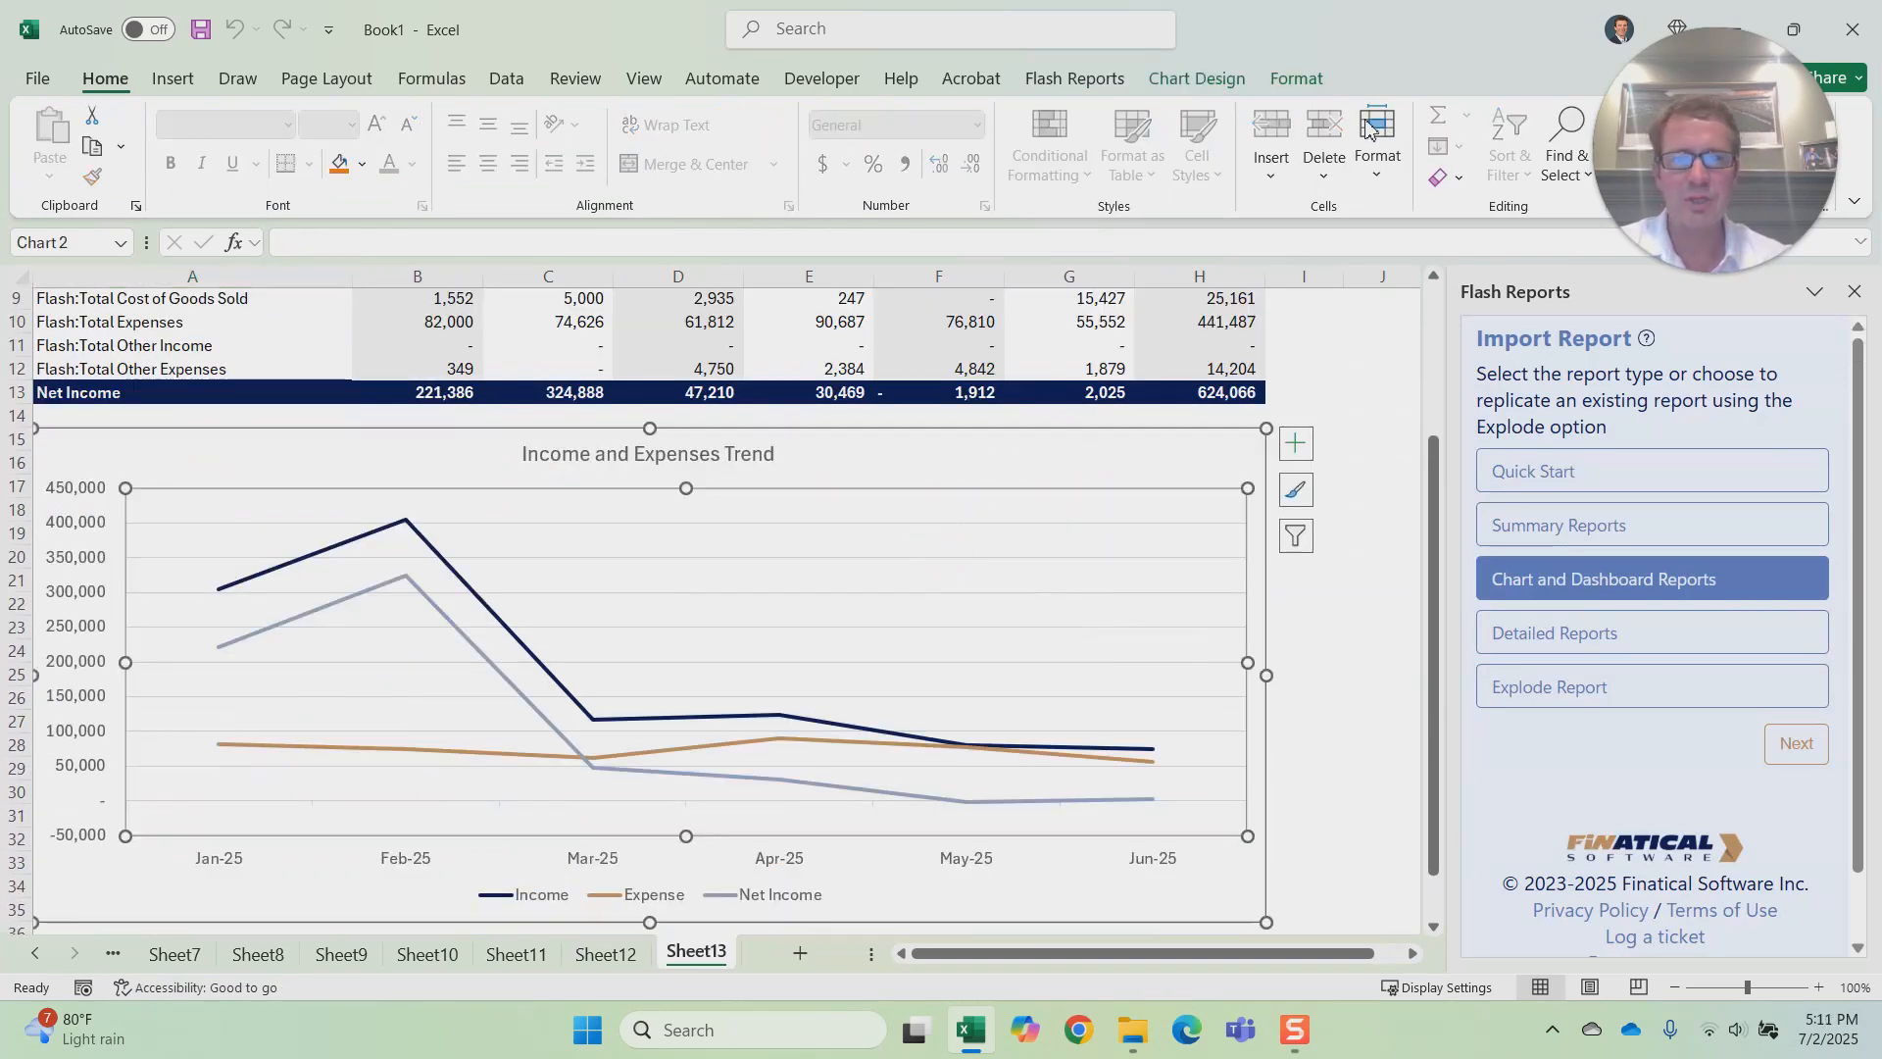
scroll(1302, 294, up, 2)
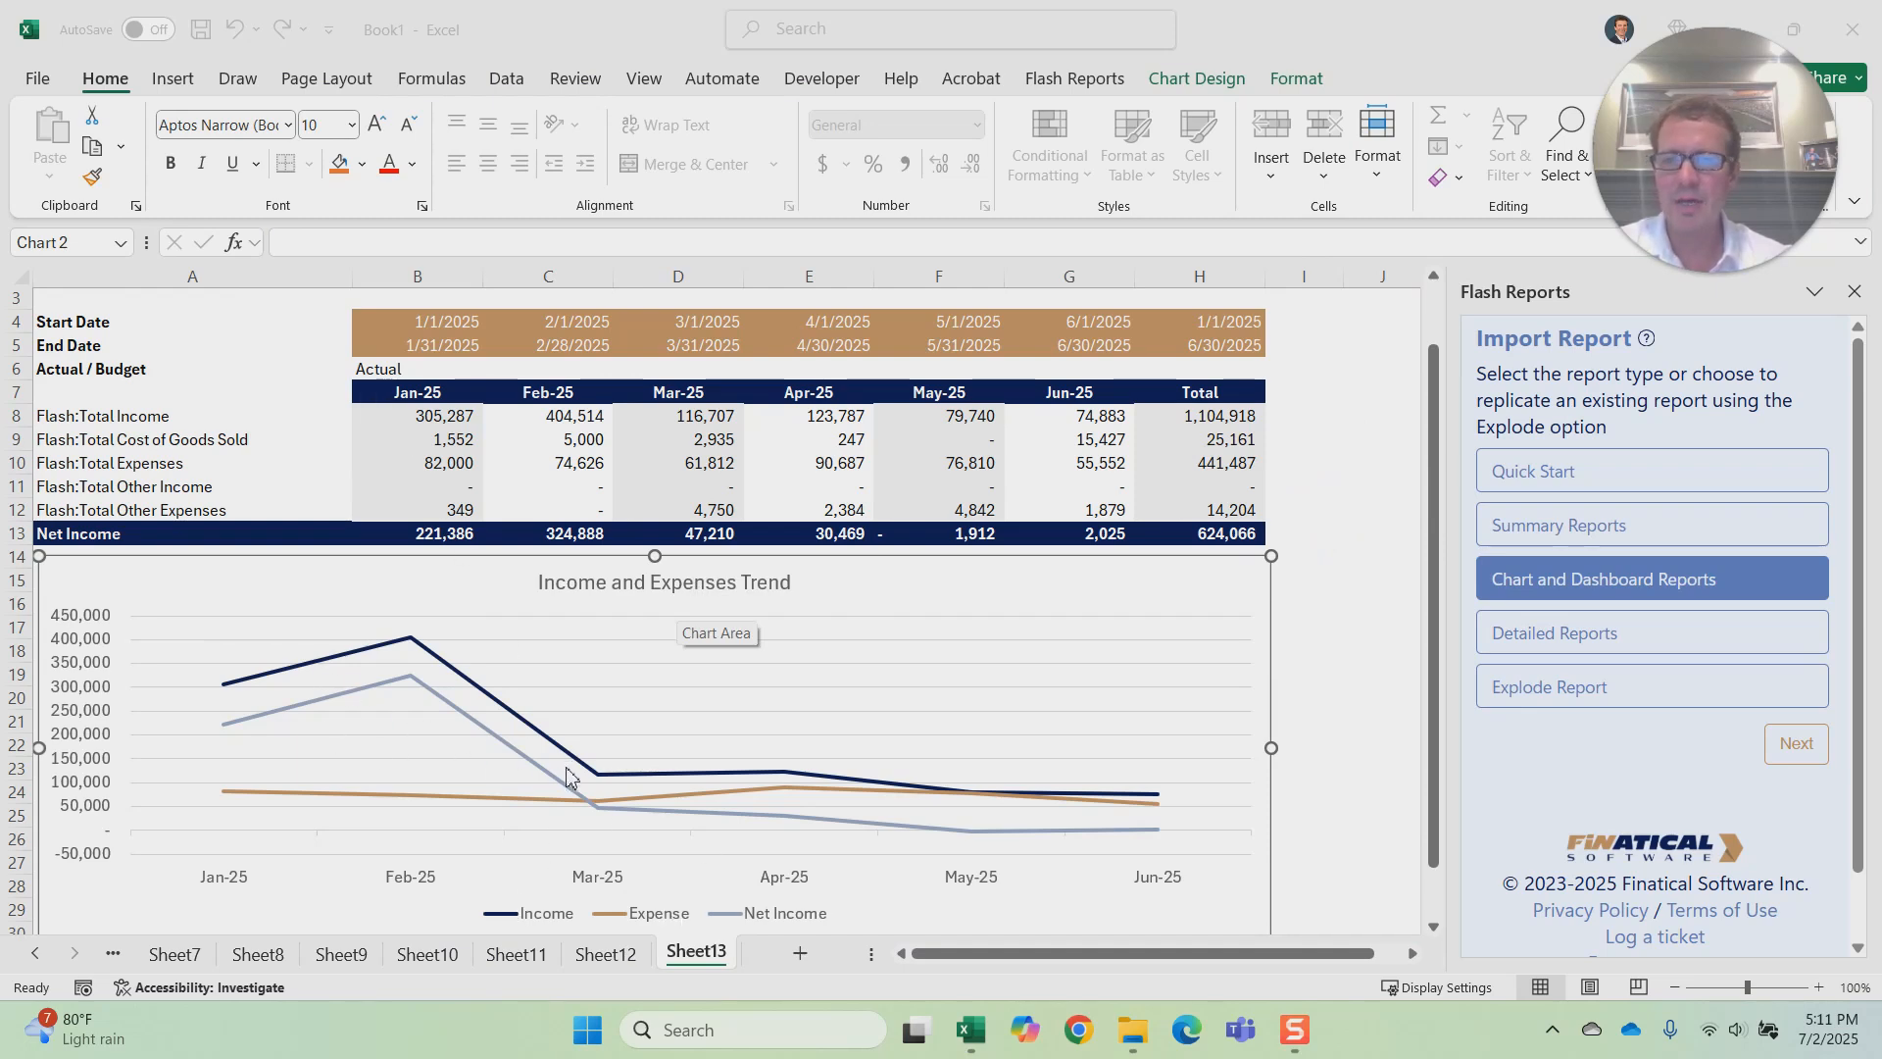
scroll(887, 436, up, 1)
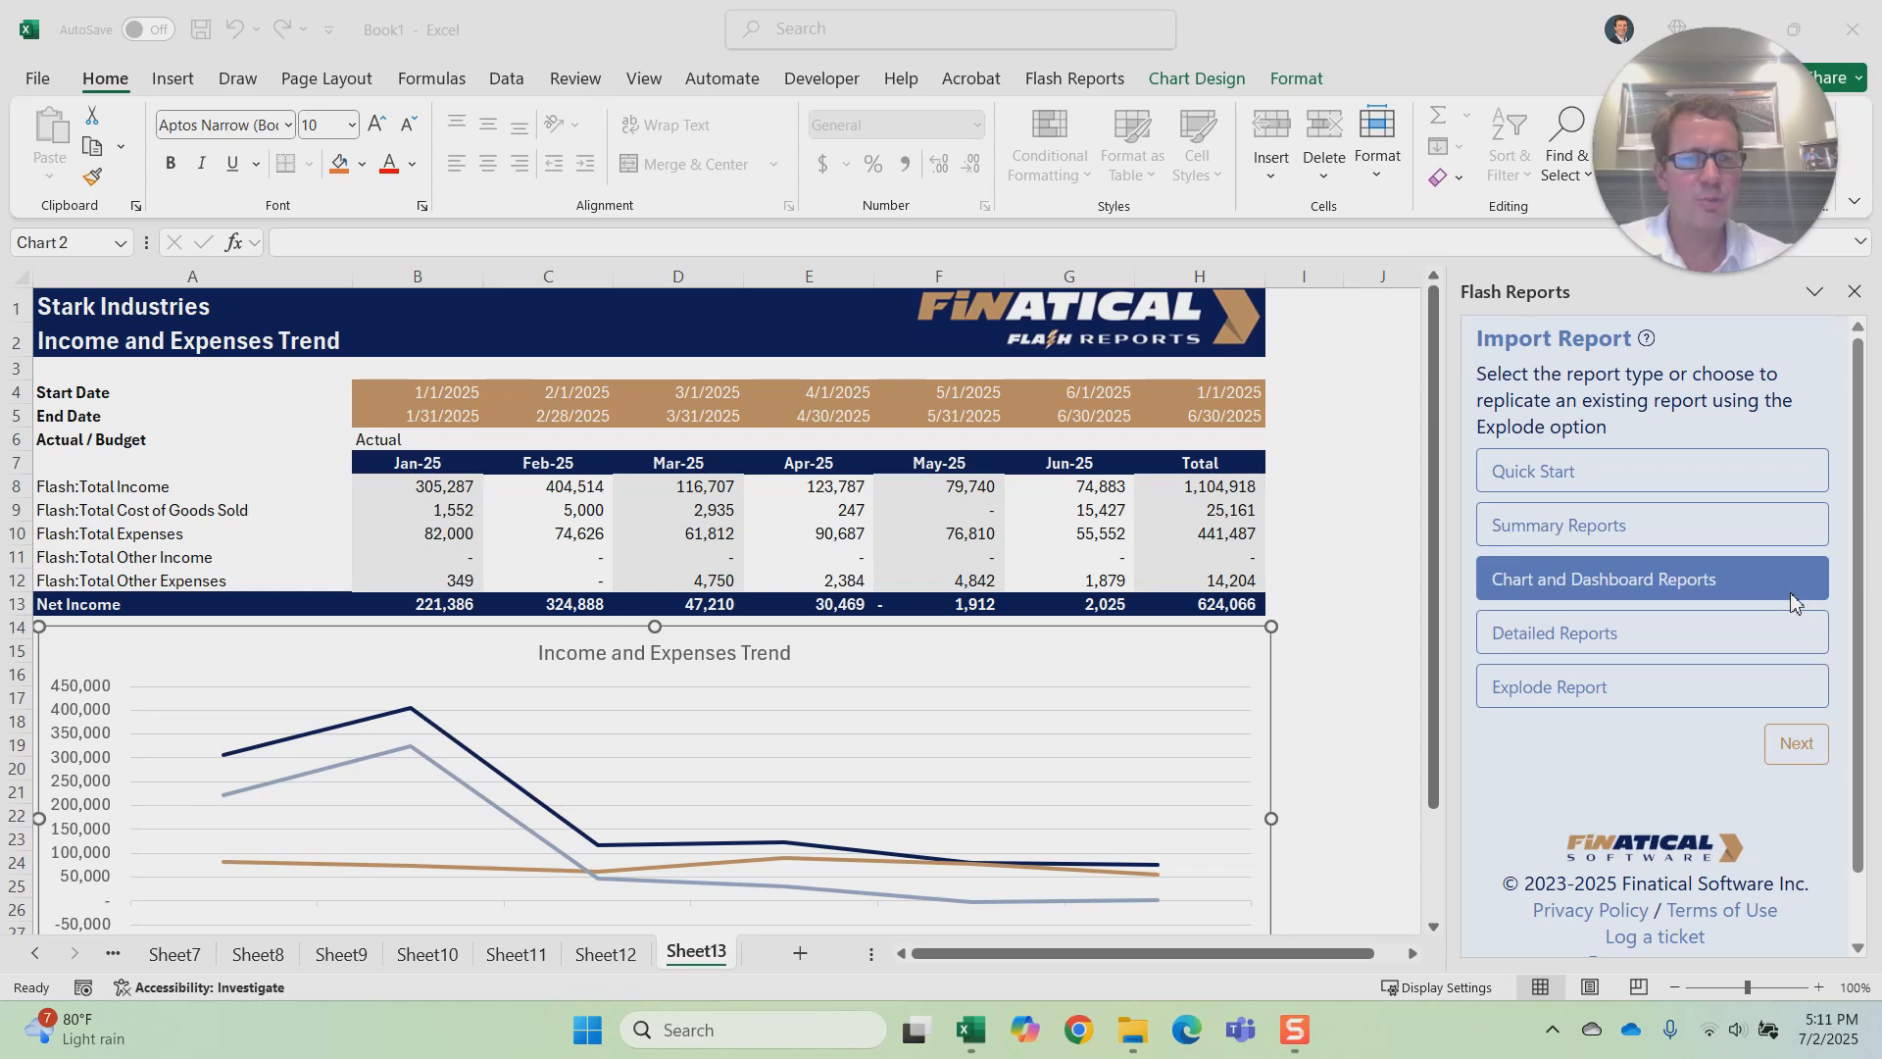
Step: Import the Income and Expenses Forecast report for Stark Industries with period This Year, no filter, custom styles and custom chart colors
click(1802, 747)
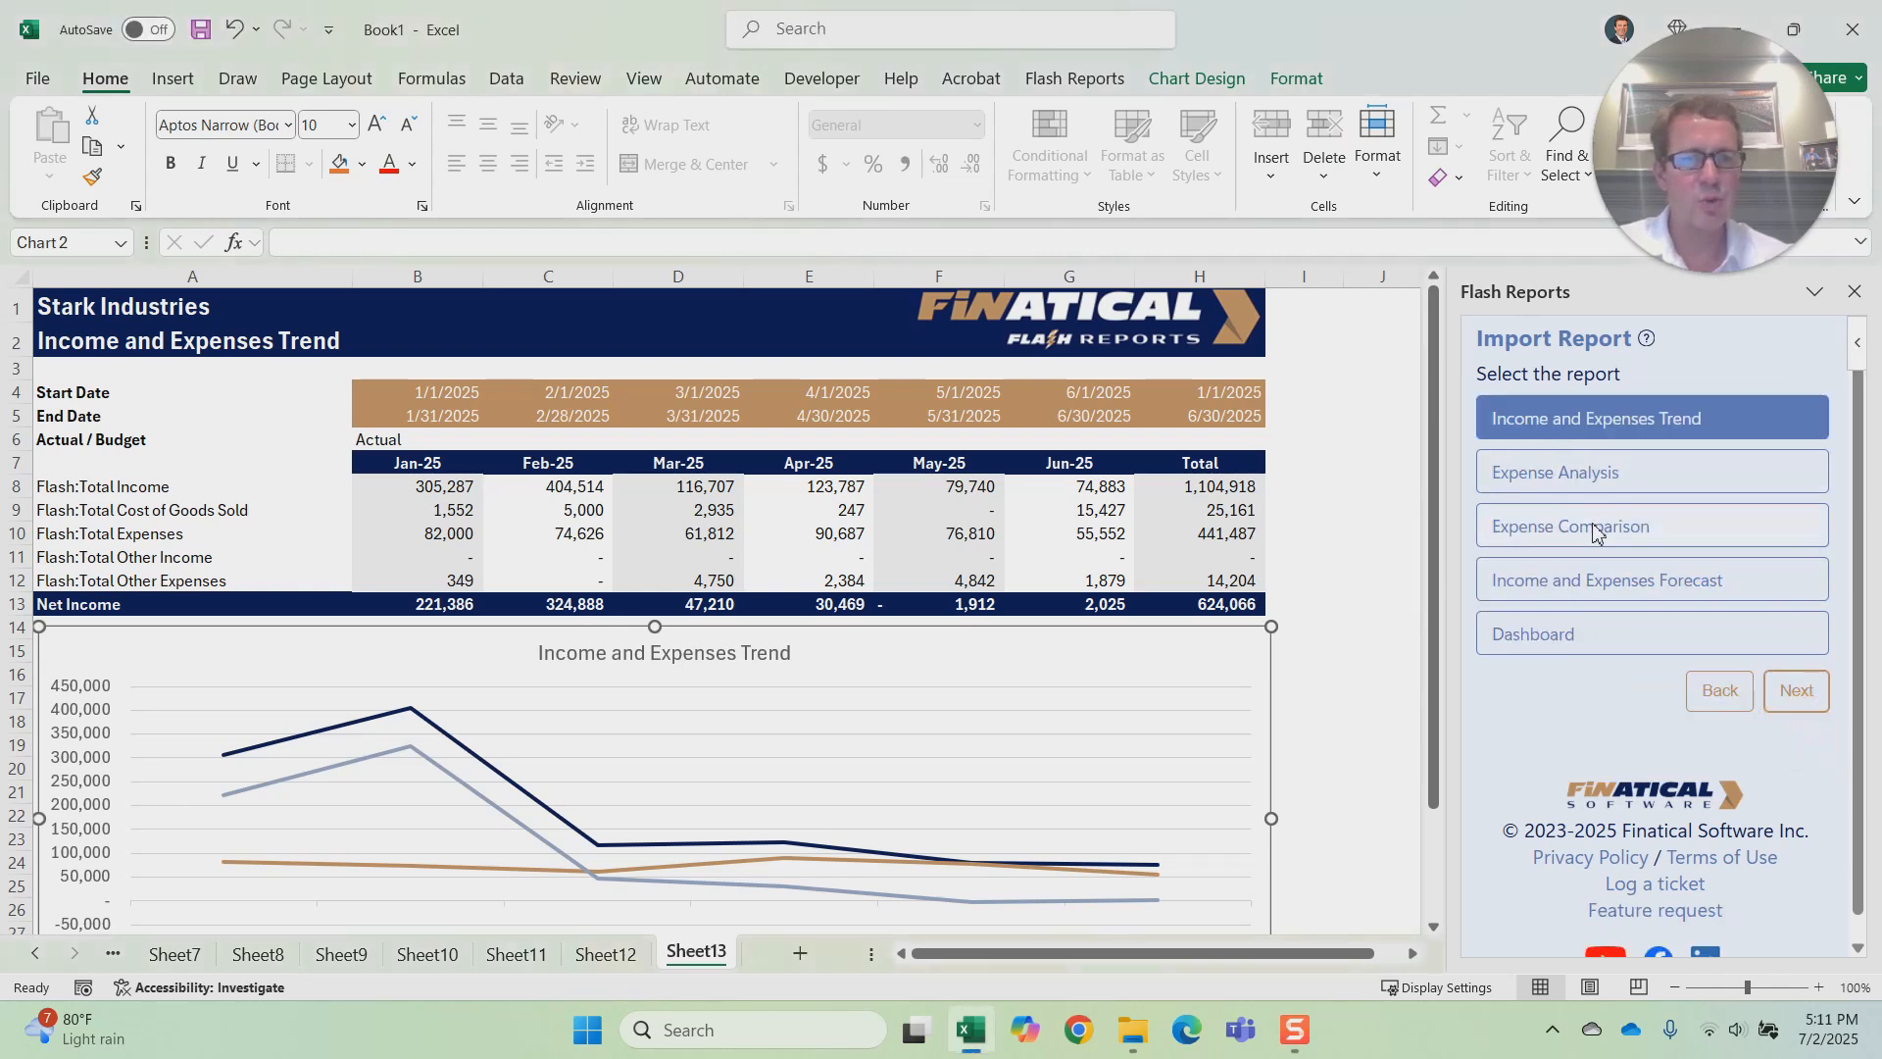
click(1643, 593)
click(1798, 694)
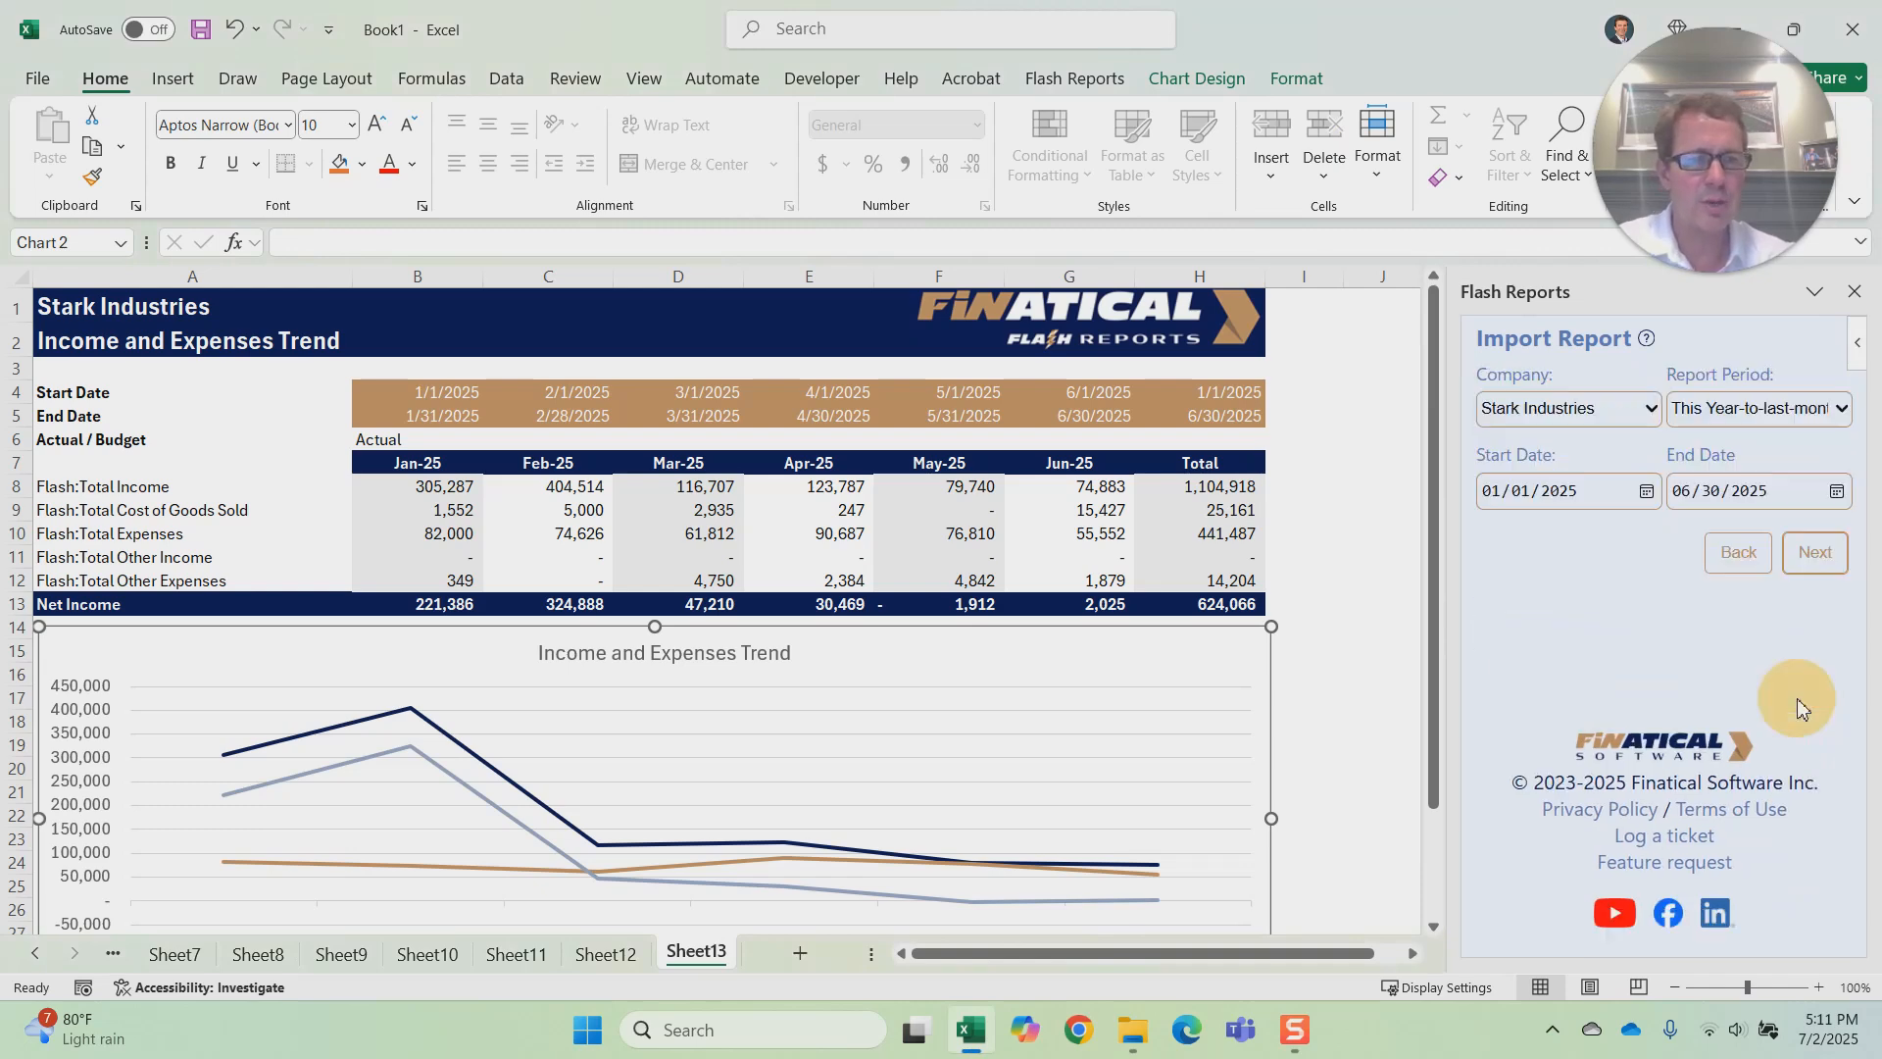
click(1841, 409)
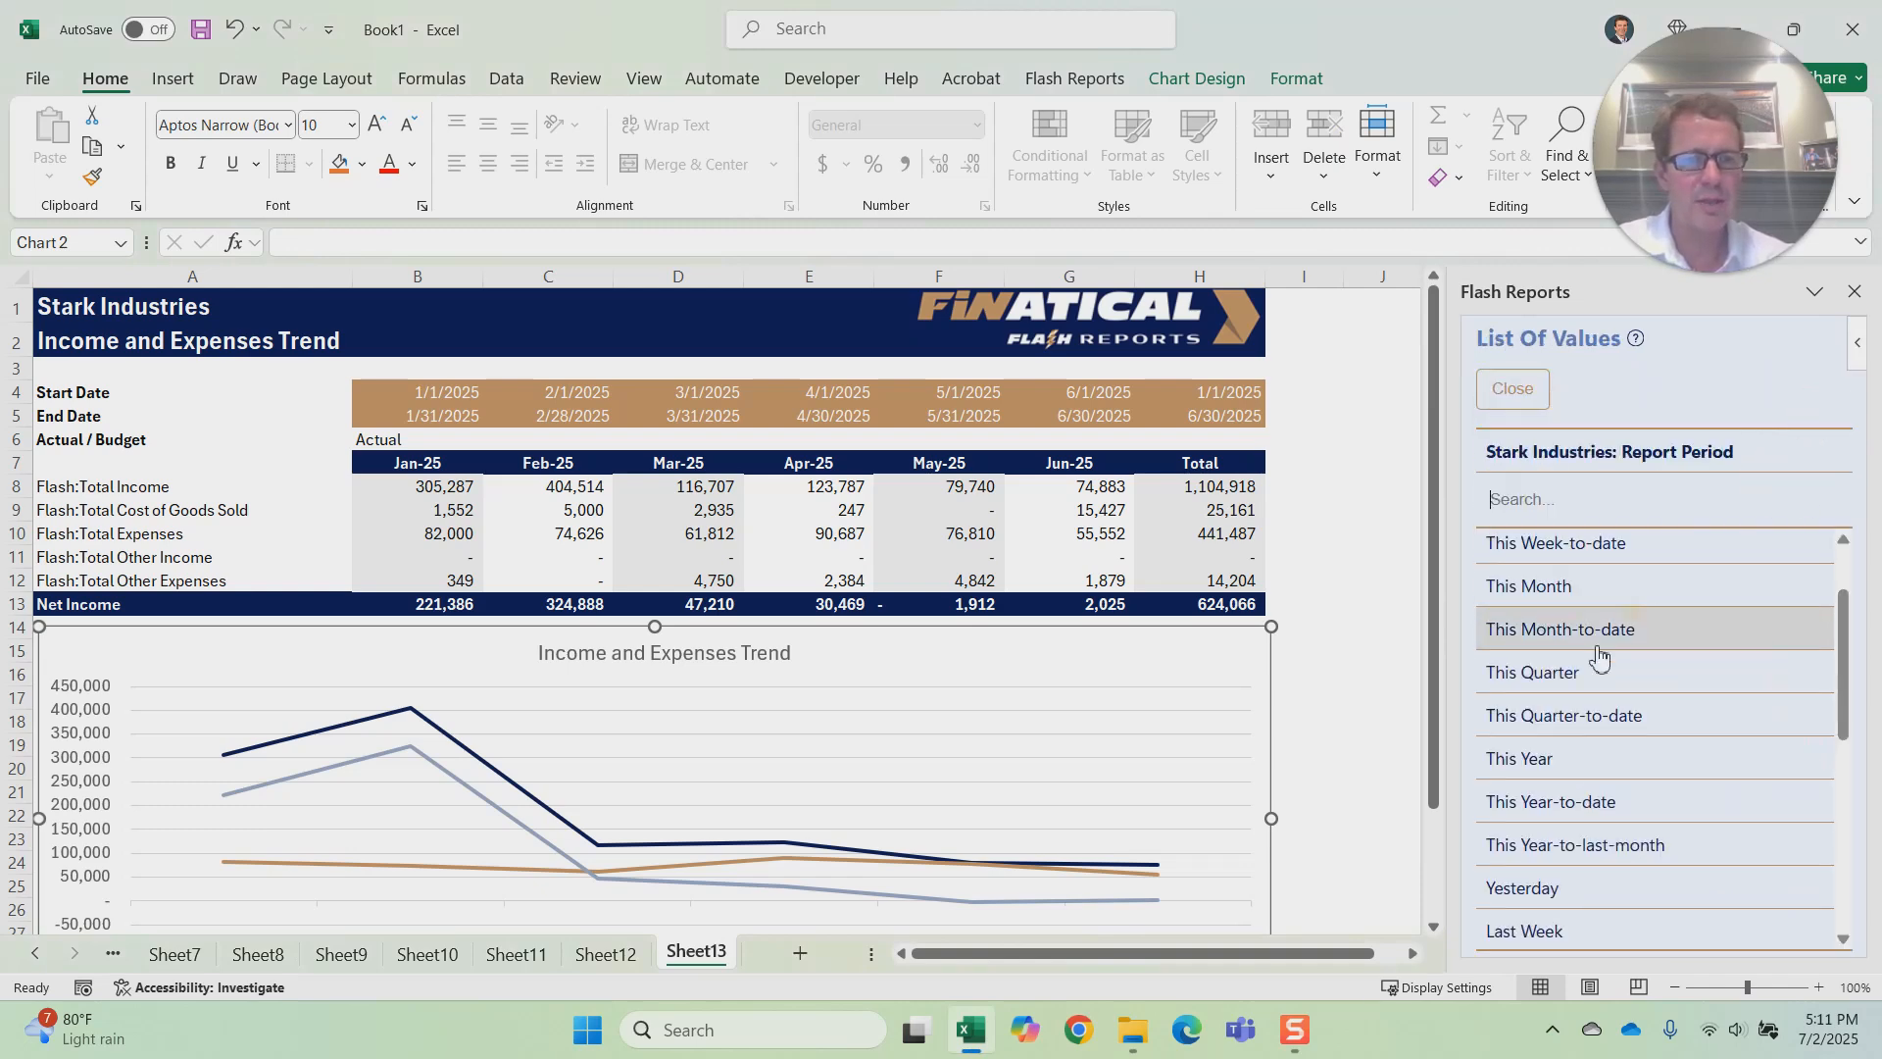
click(1604, 758)
click(1816, 558)
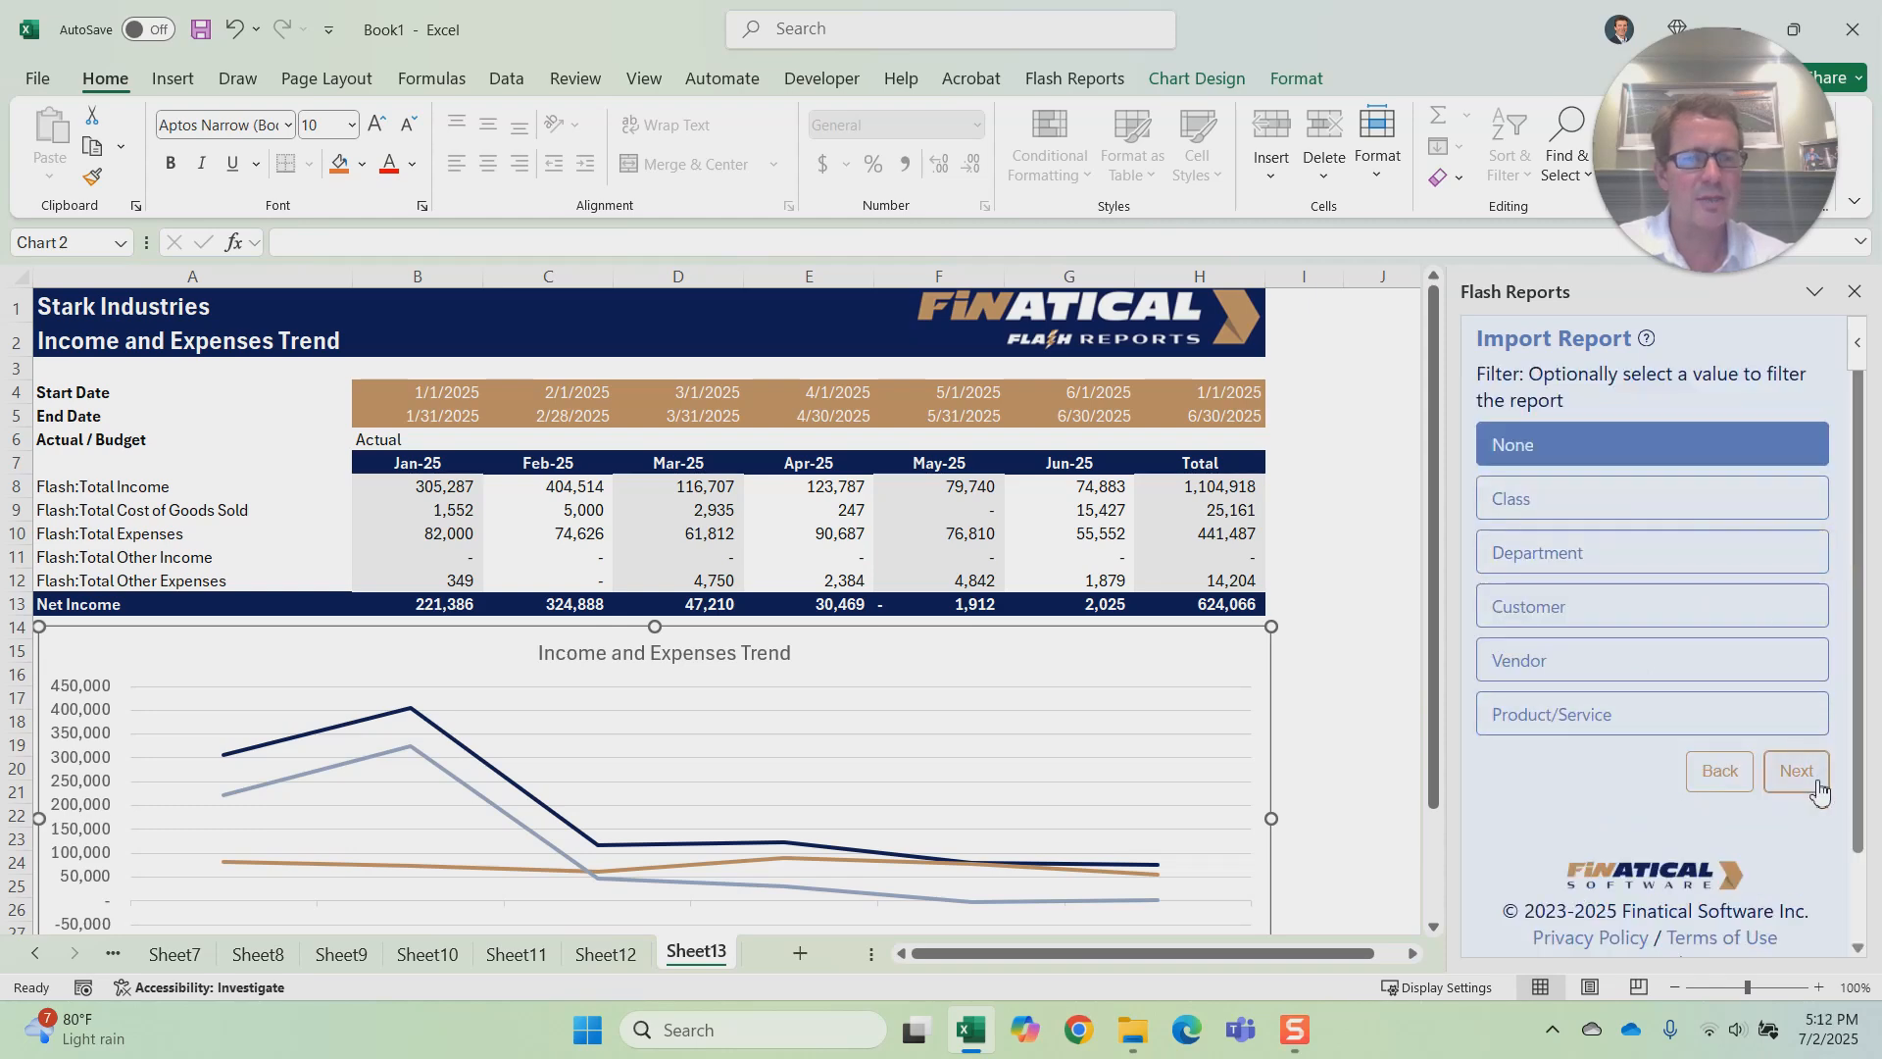
click(1797, 773)
click(1814, 549)
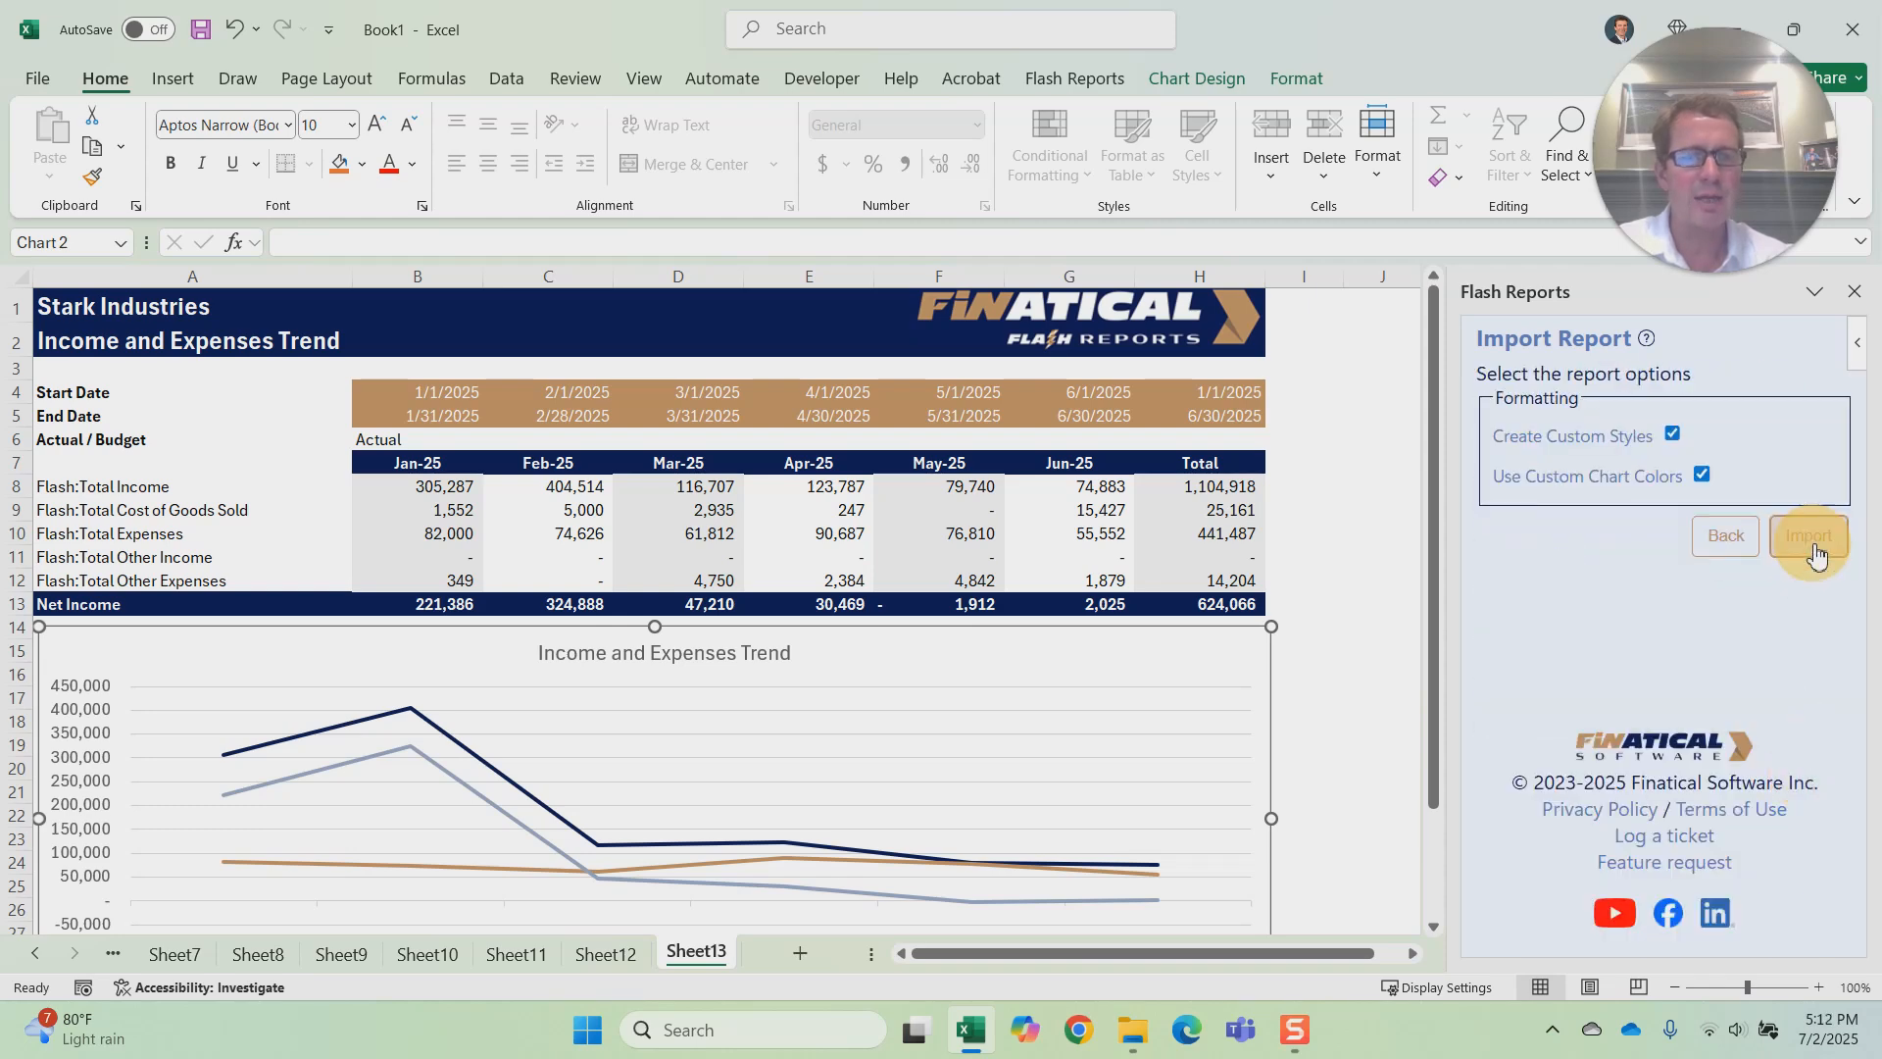
click(1809, 544)
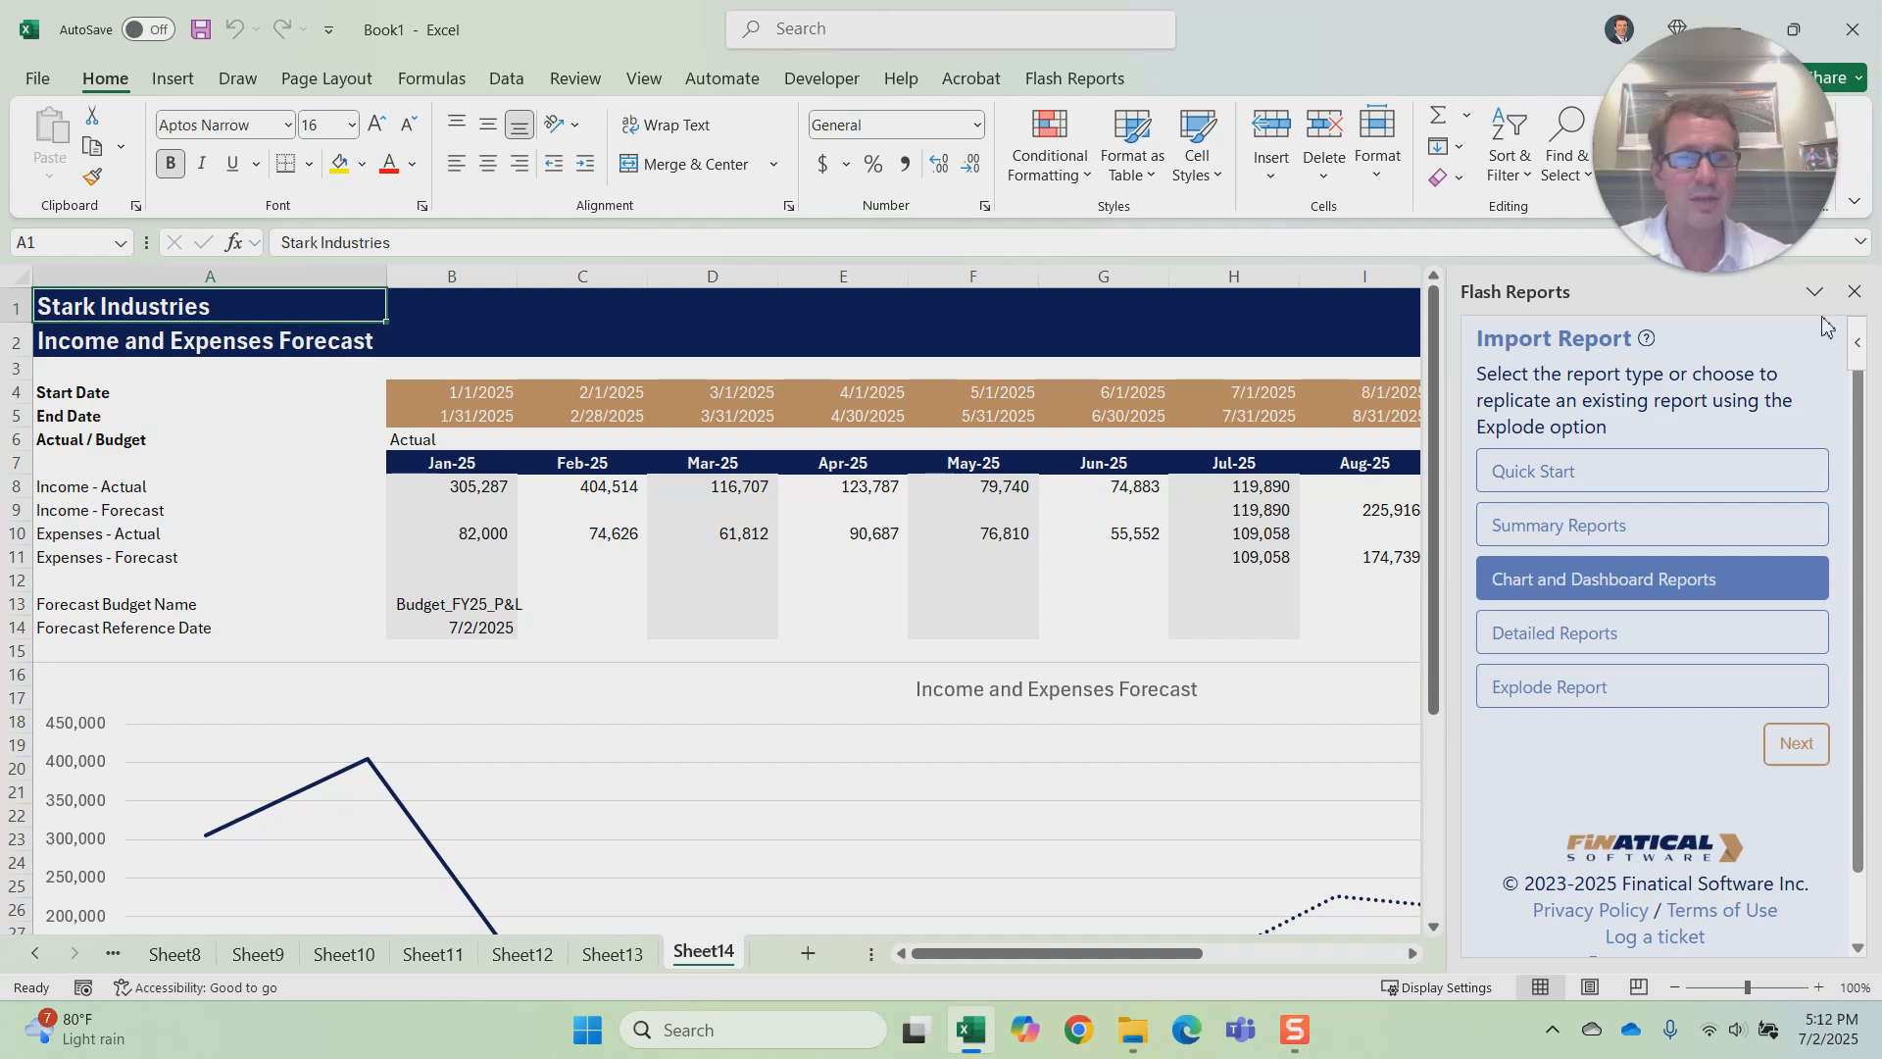
Step: Close the add-in pane and examine the Income and Expenses Forecast chart and the Forecast Budget Name in B13
click(1853, 291)
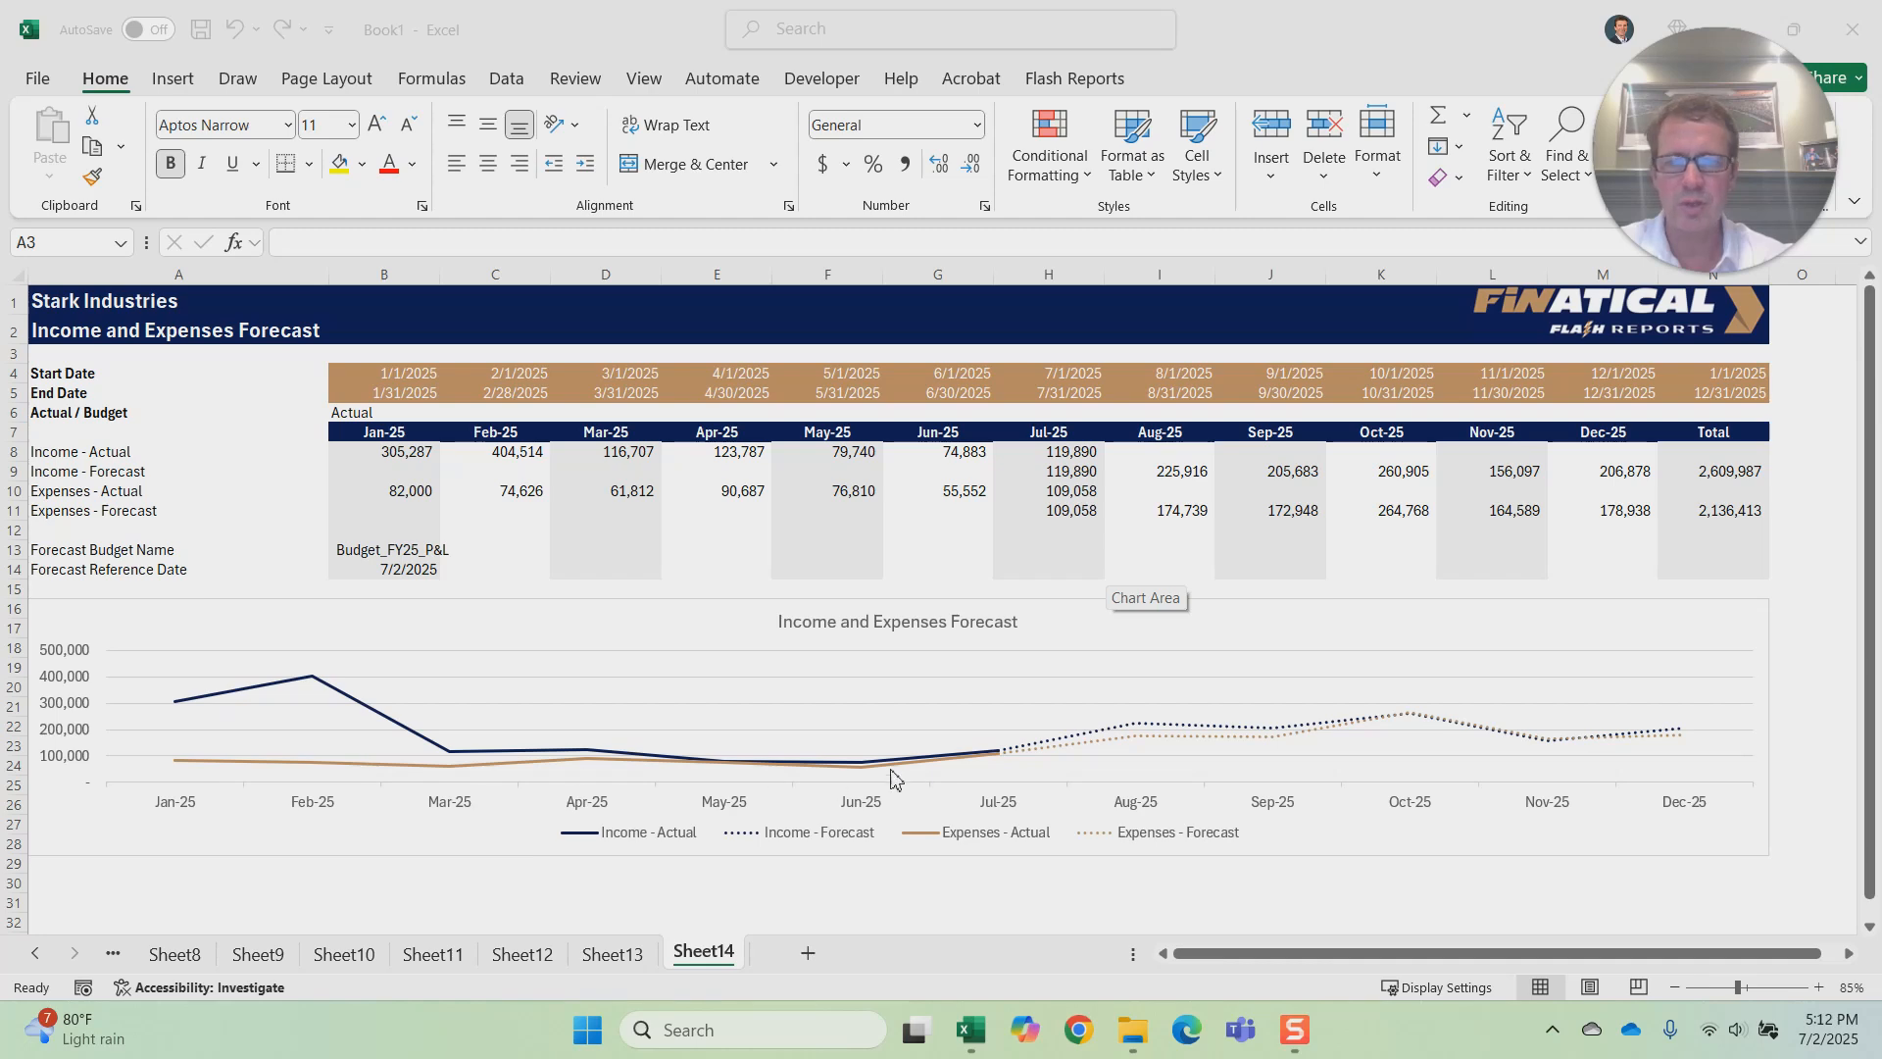
mouse_move(978, 764)
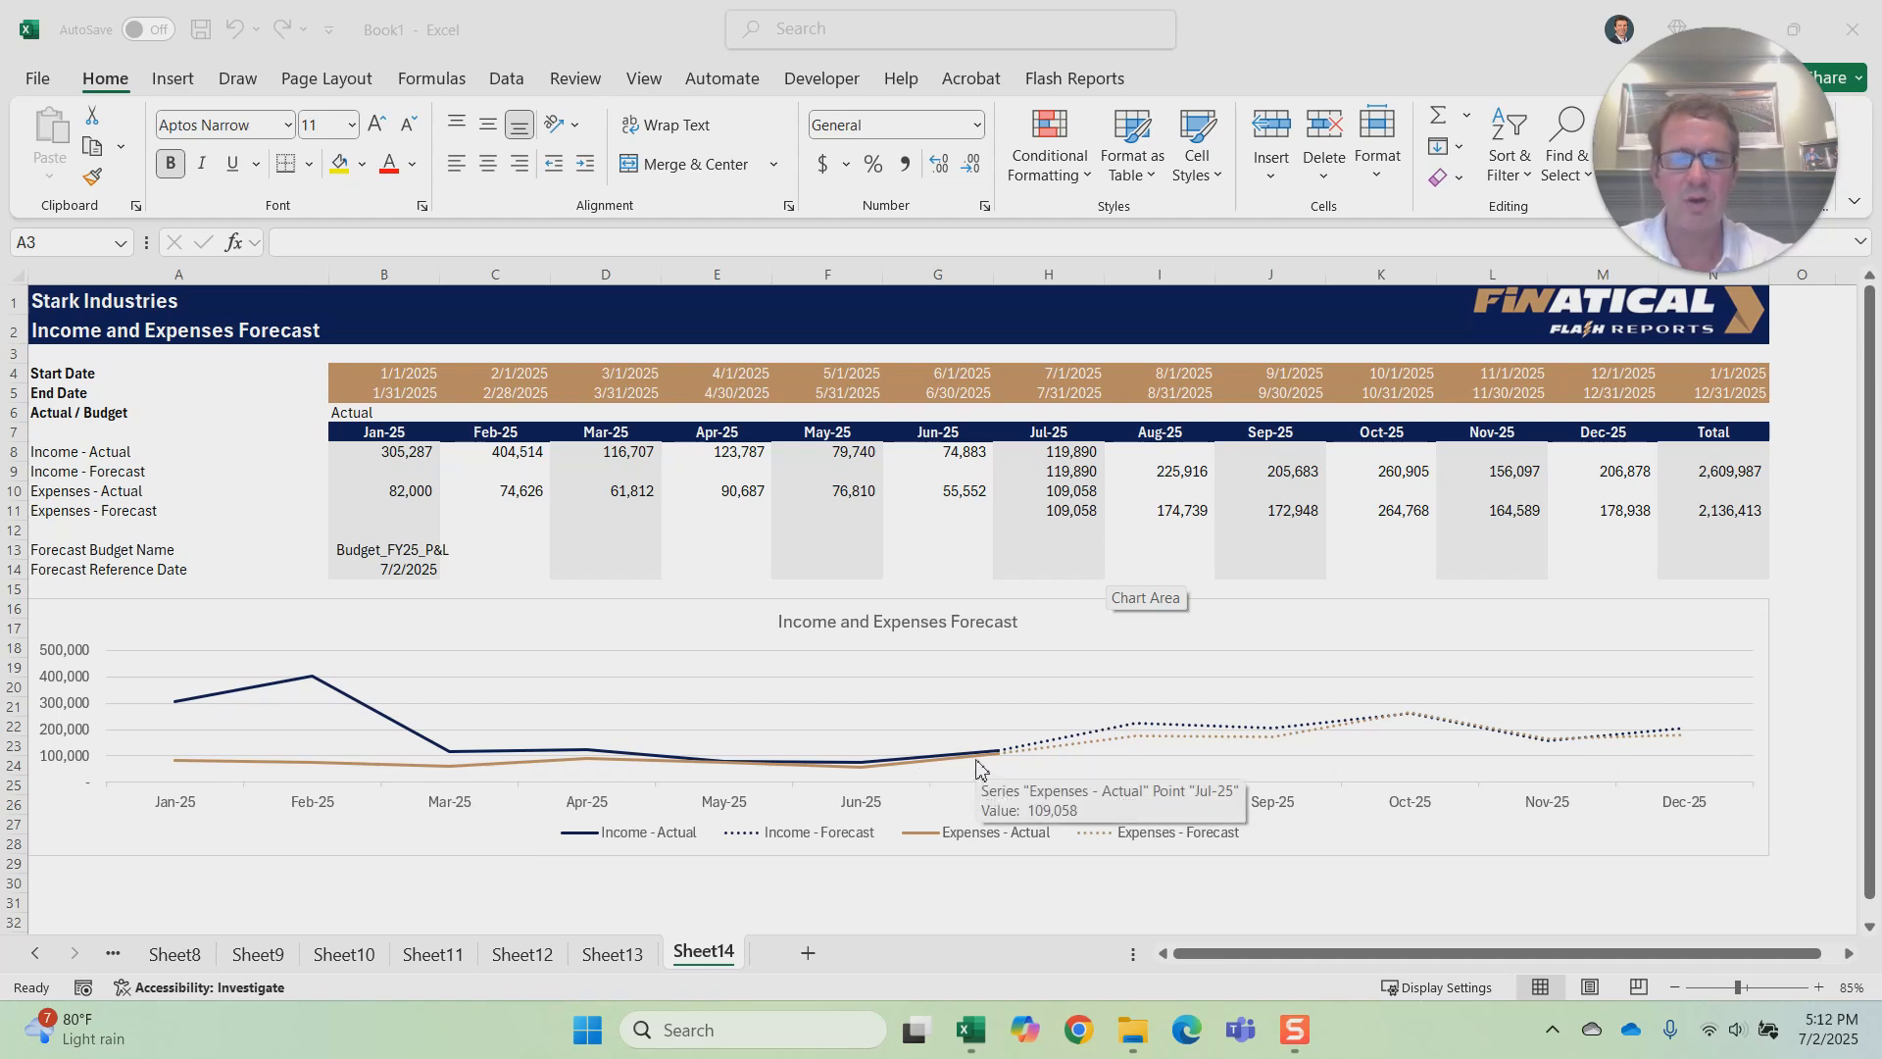
click(421, 552)
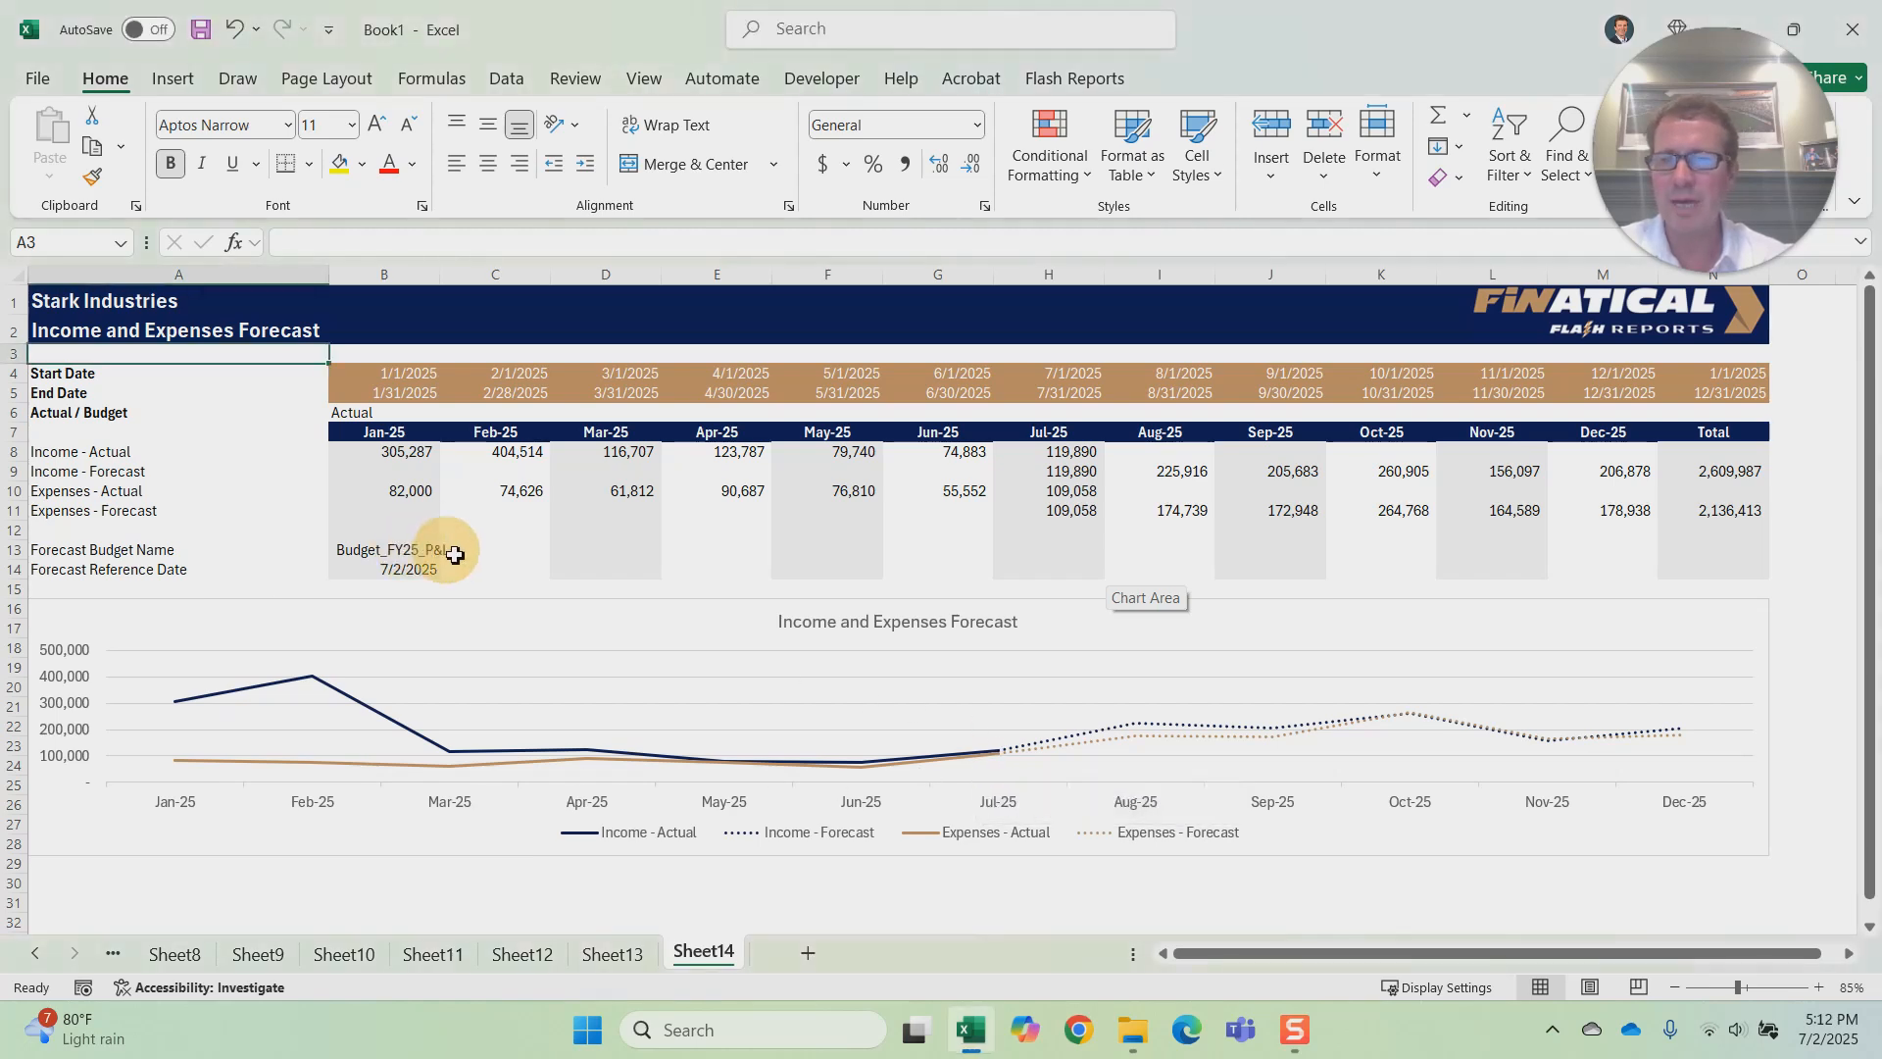
click(370, 552)
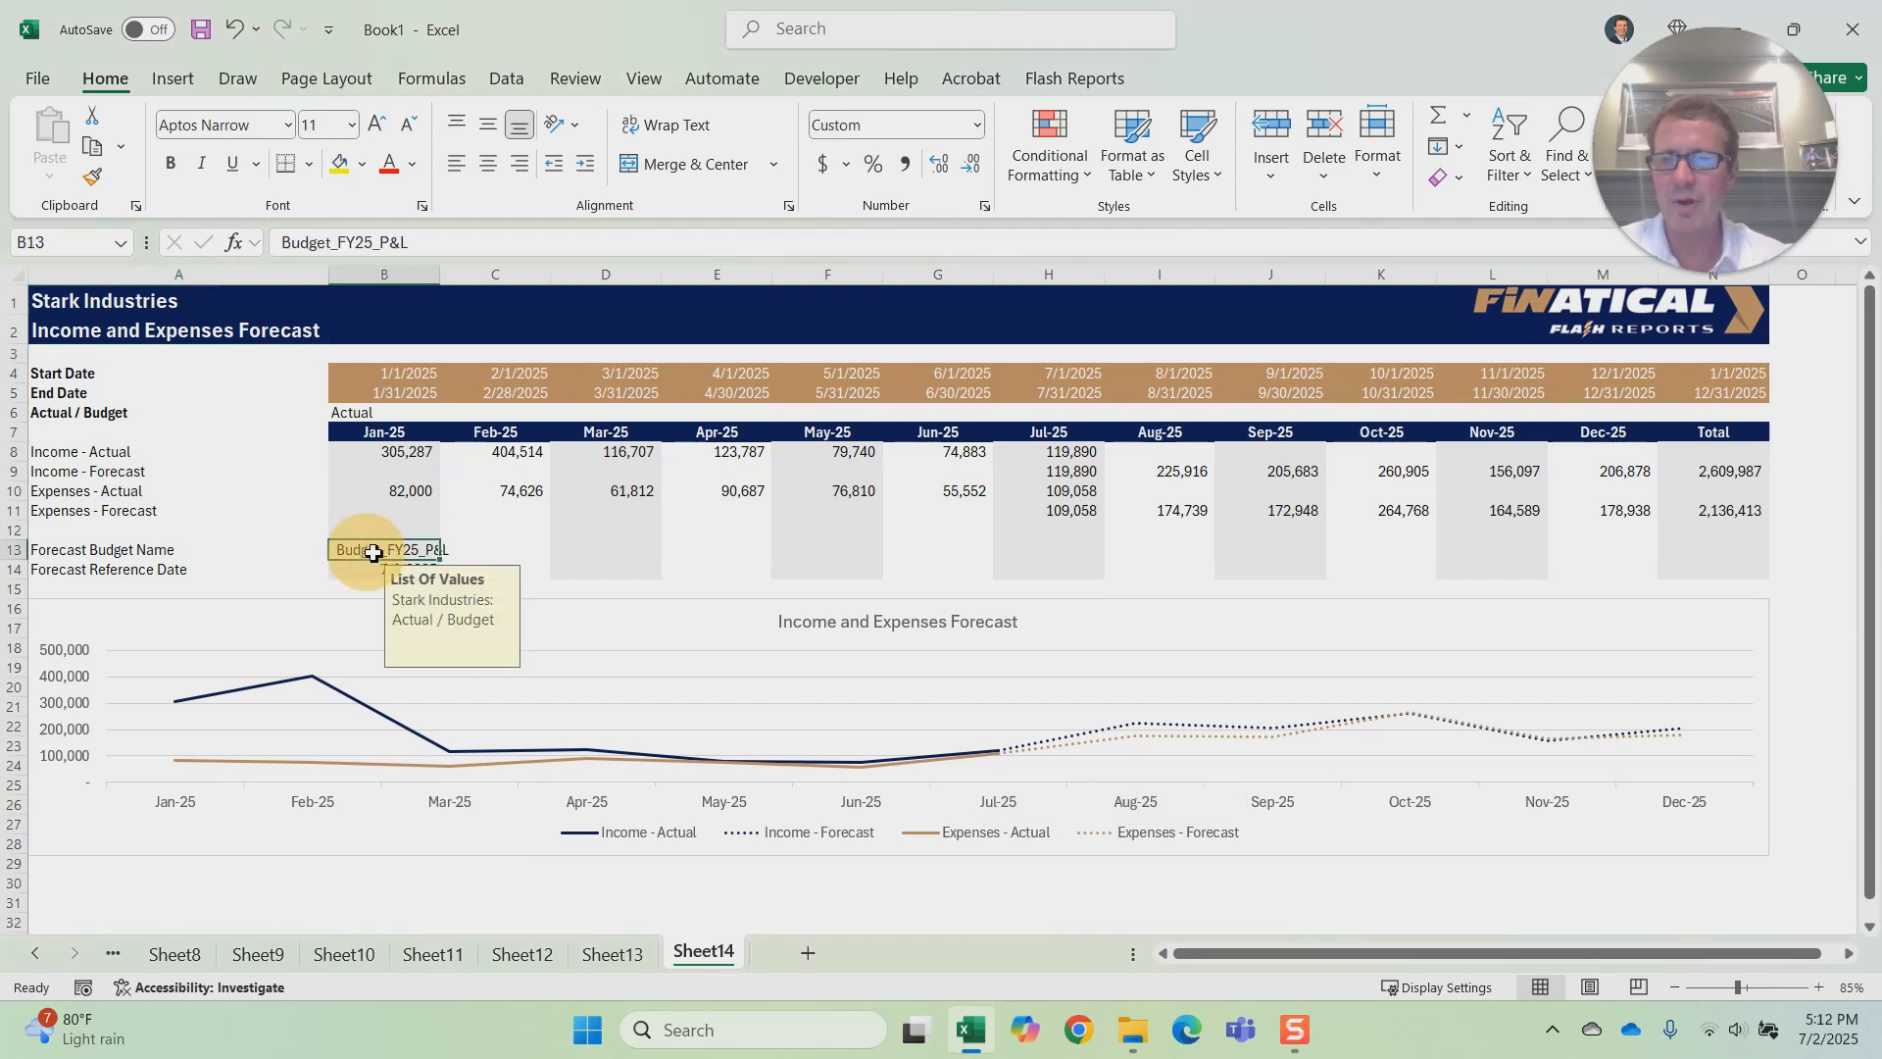
click(515, 550)
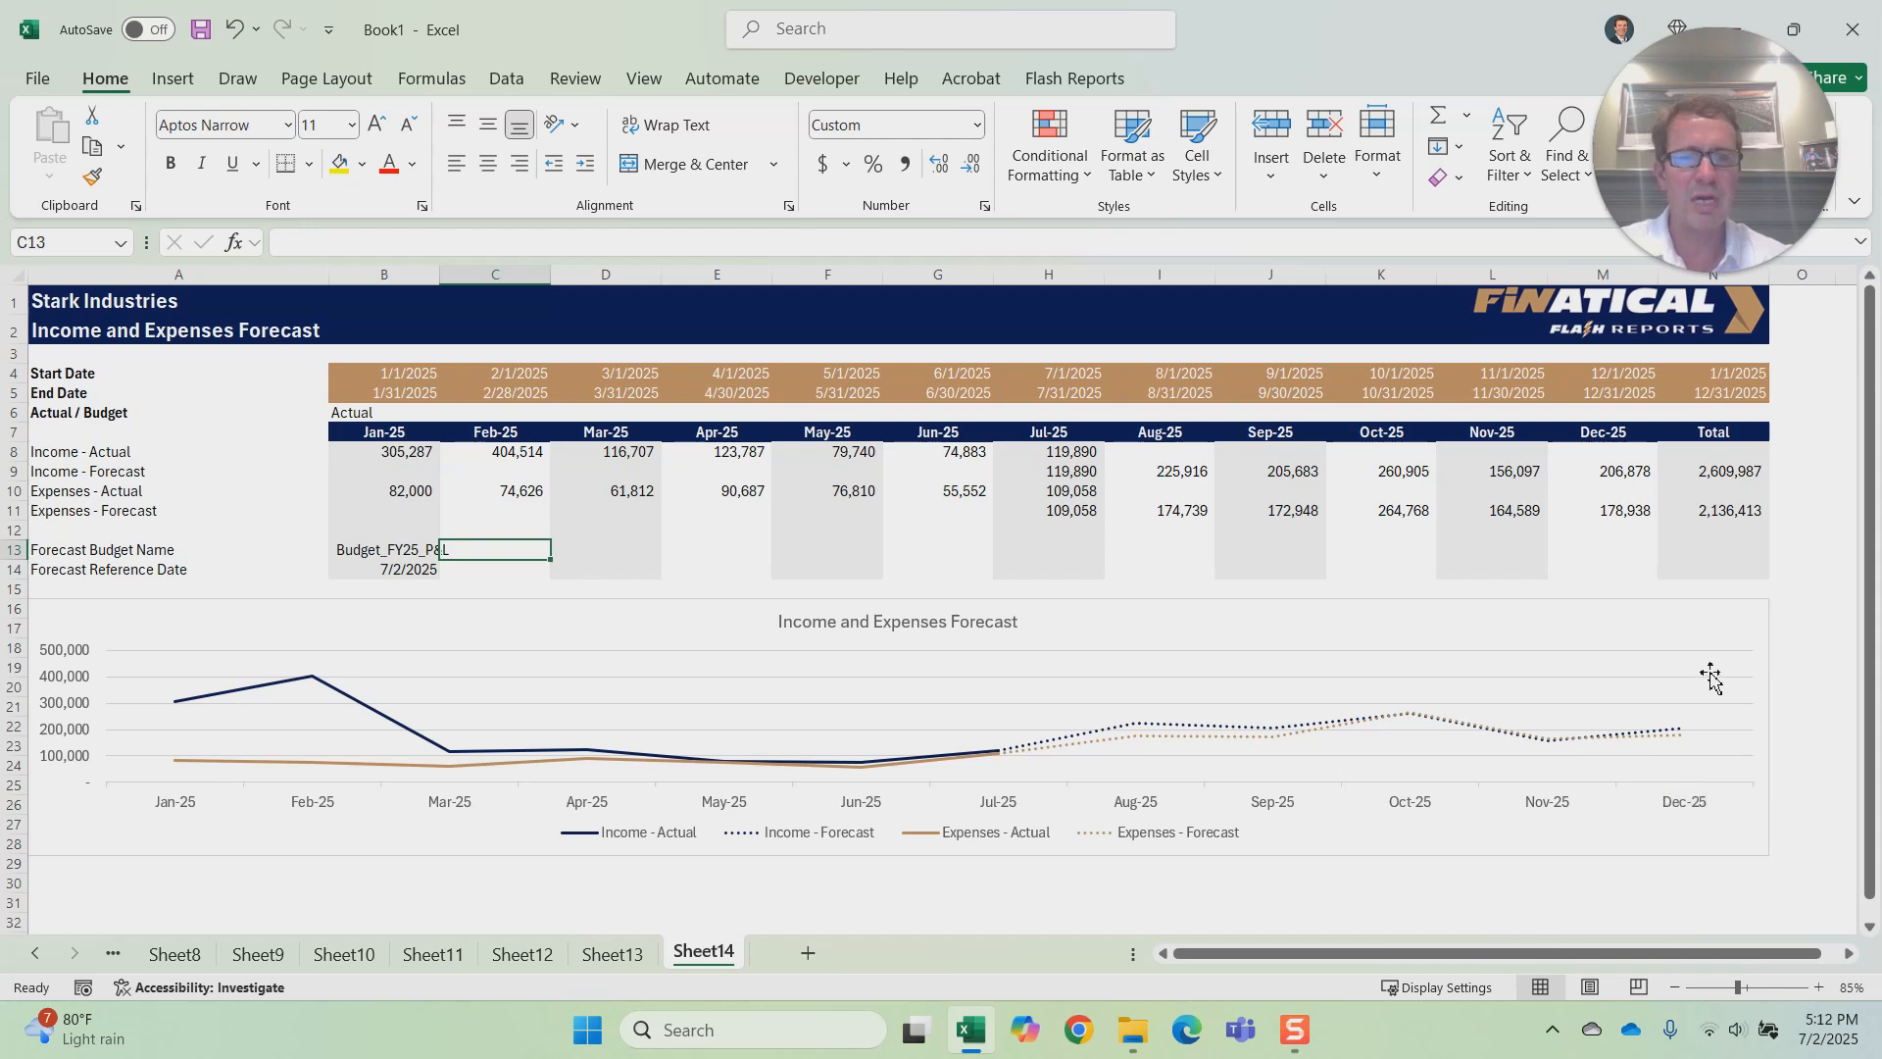
scroll(1710, 667, down, 1)
scroll(1710, 666, up, 1)
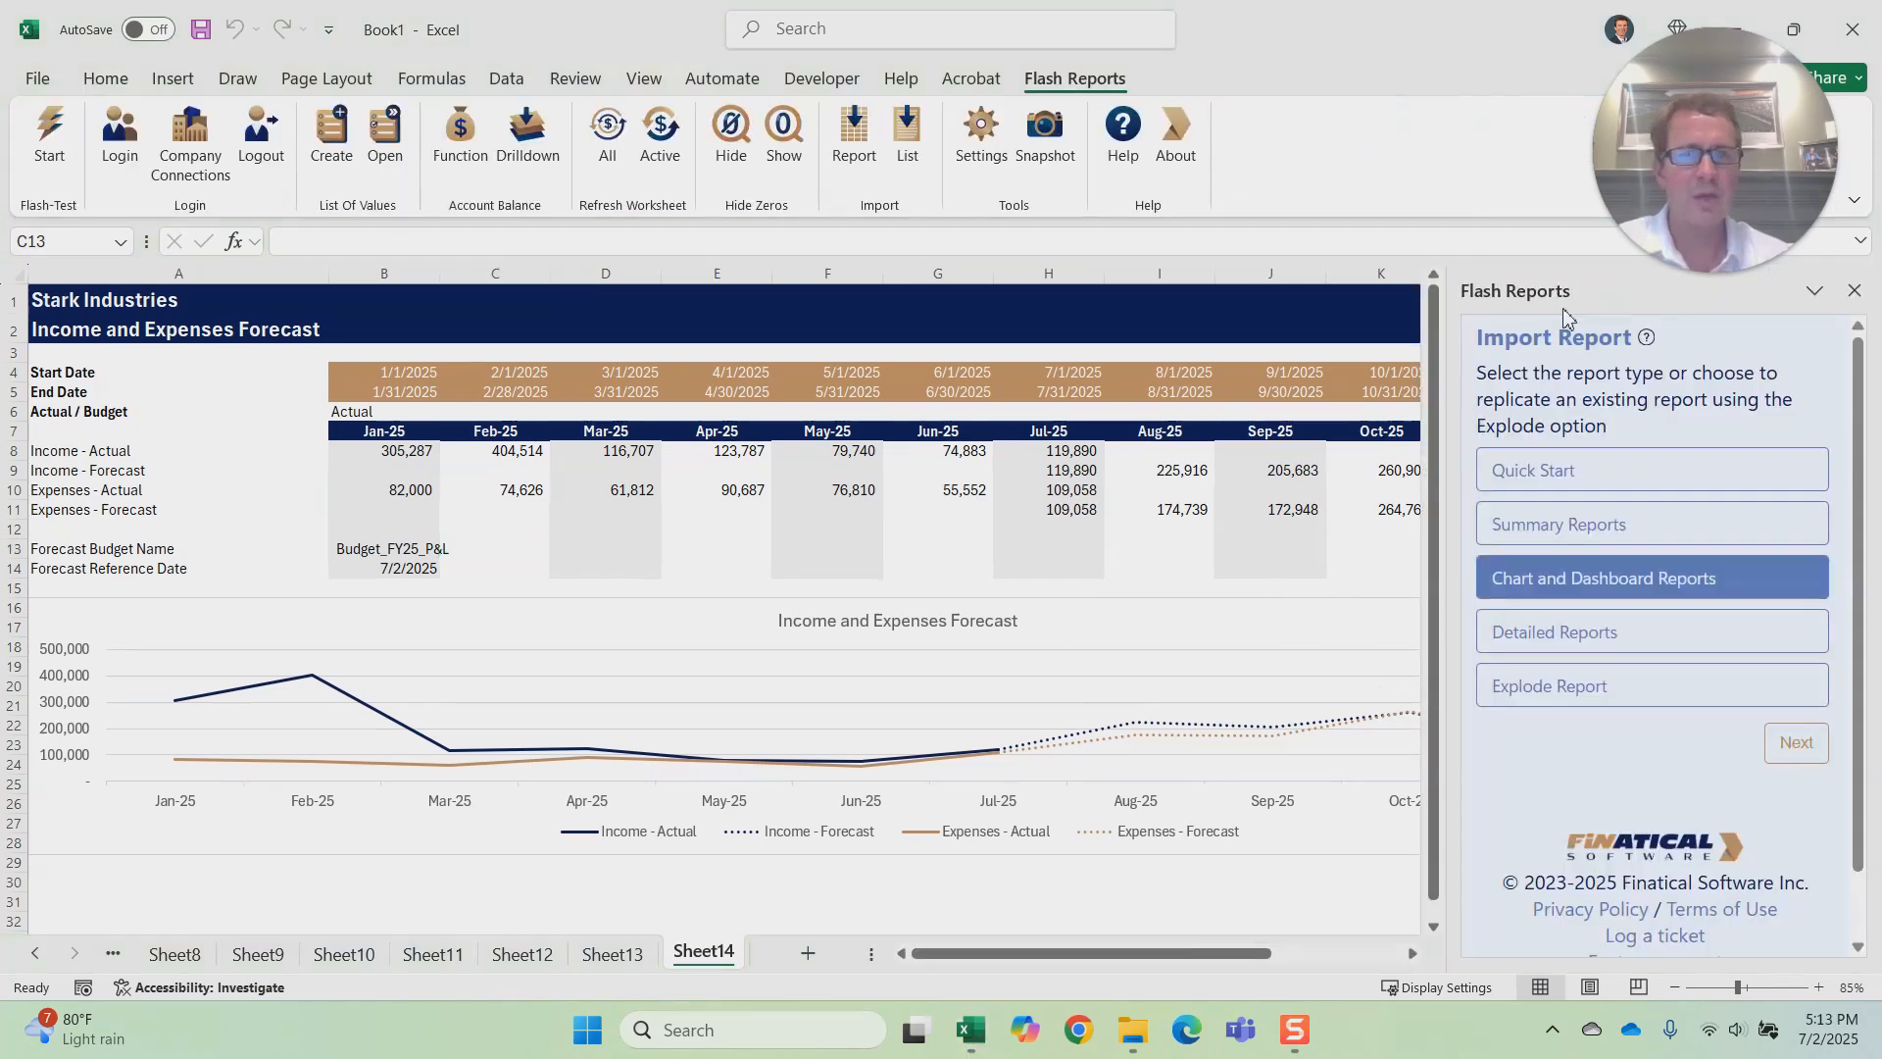
Step: View the Detailed Reports choices, return to the report types, and view the Summary Reports choices
click(1656, 628)
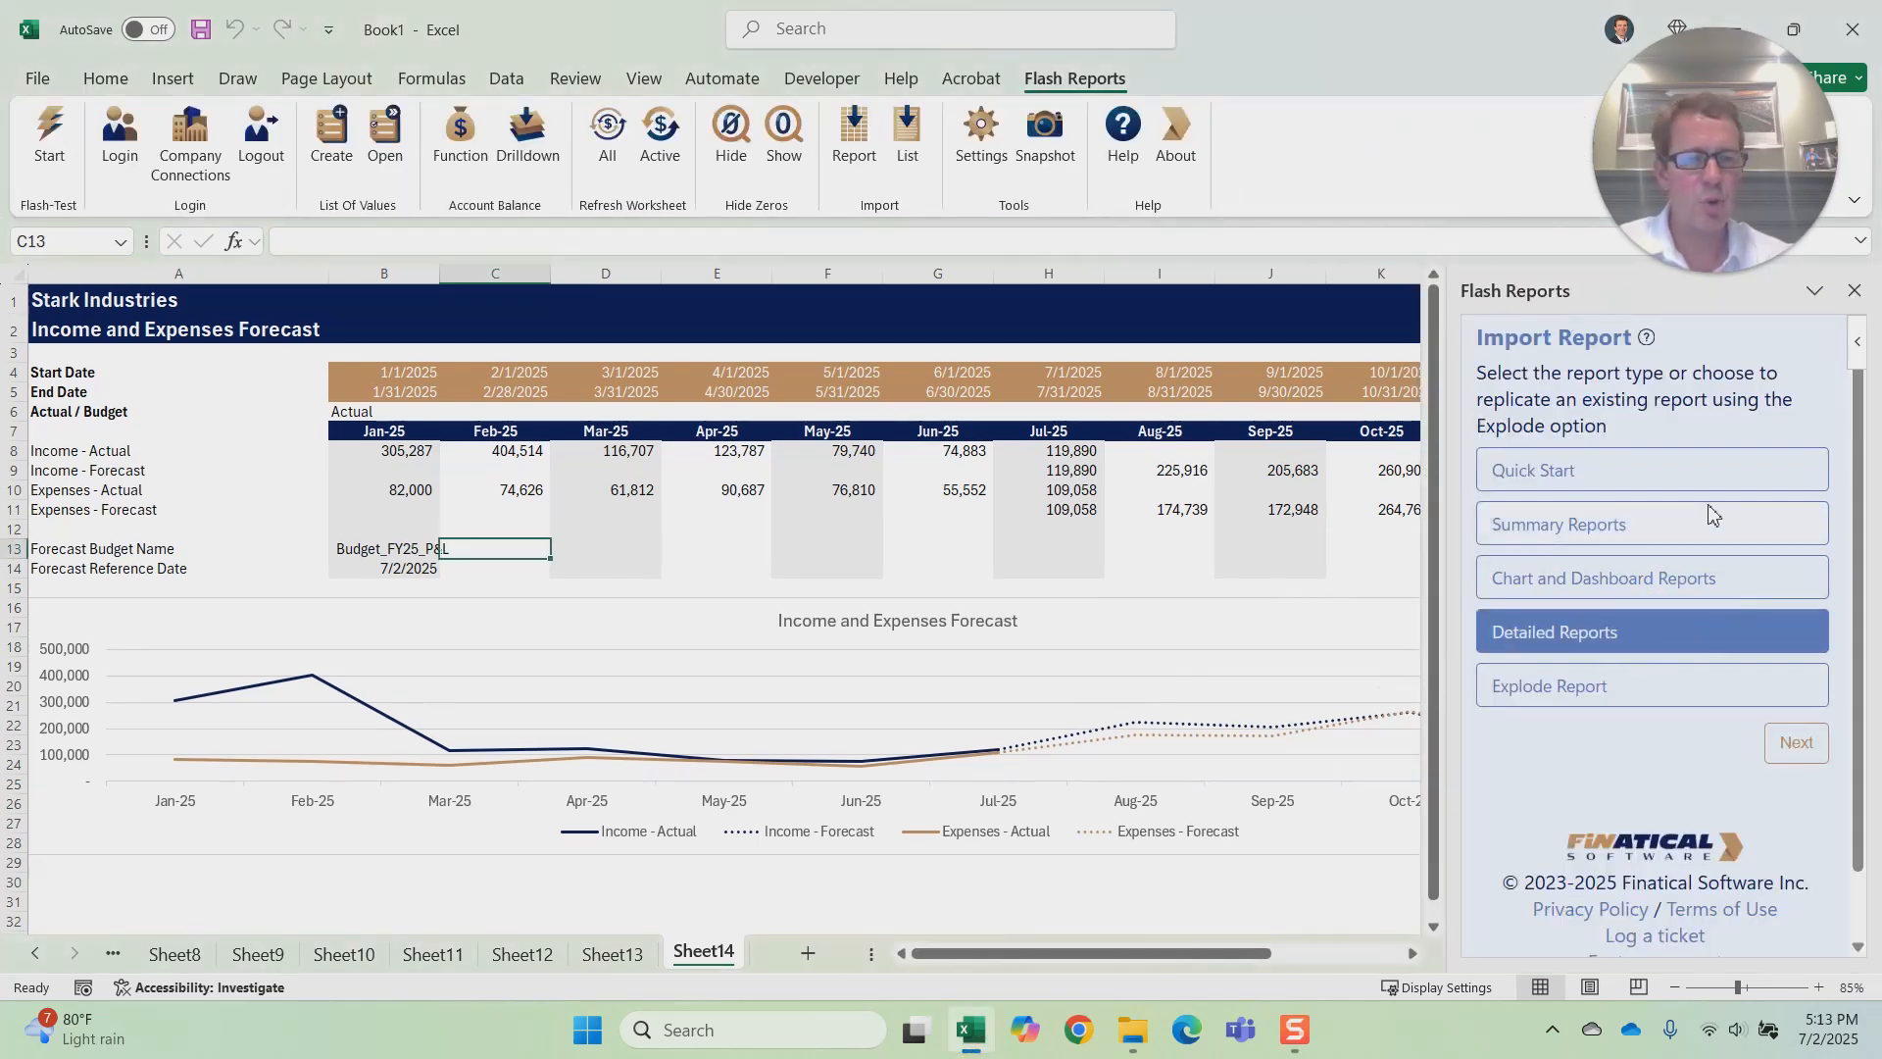
click(1795, 735)
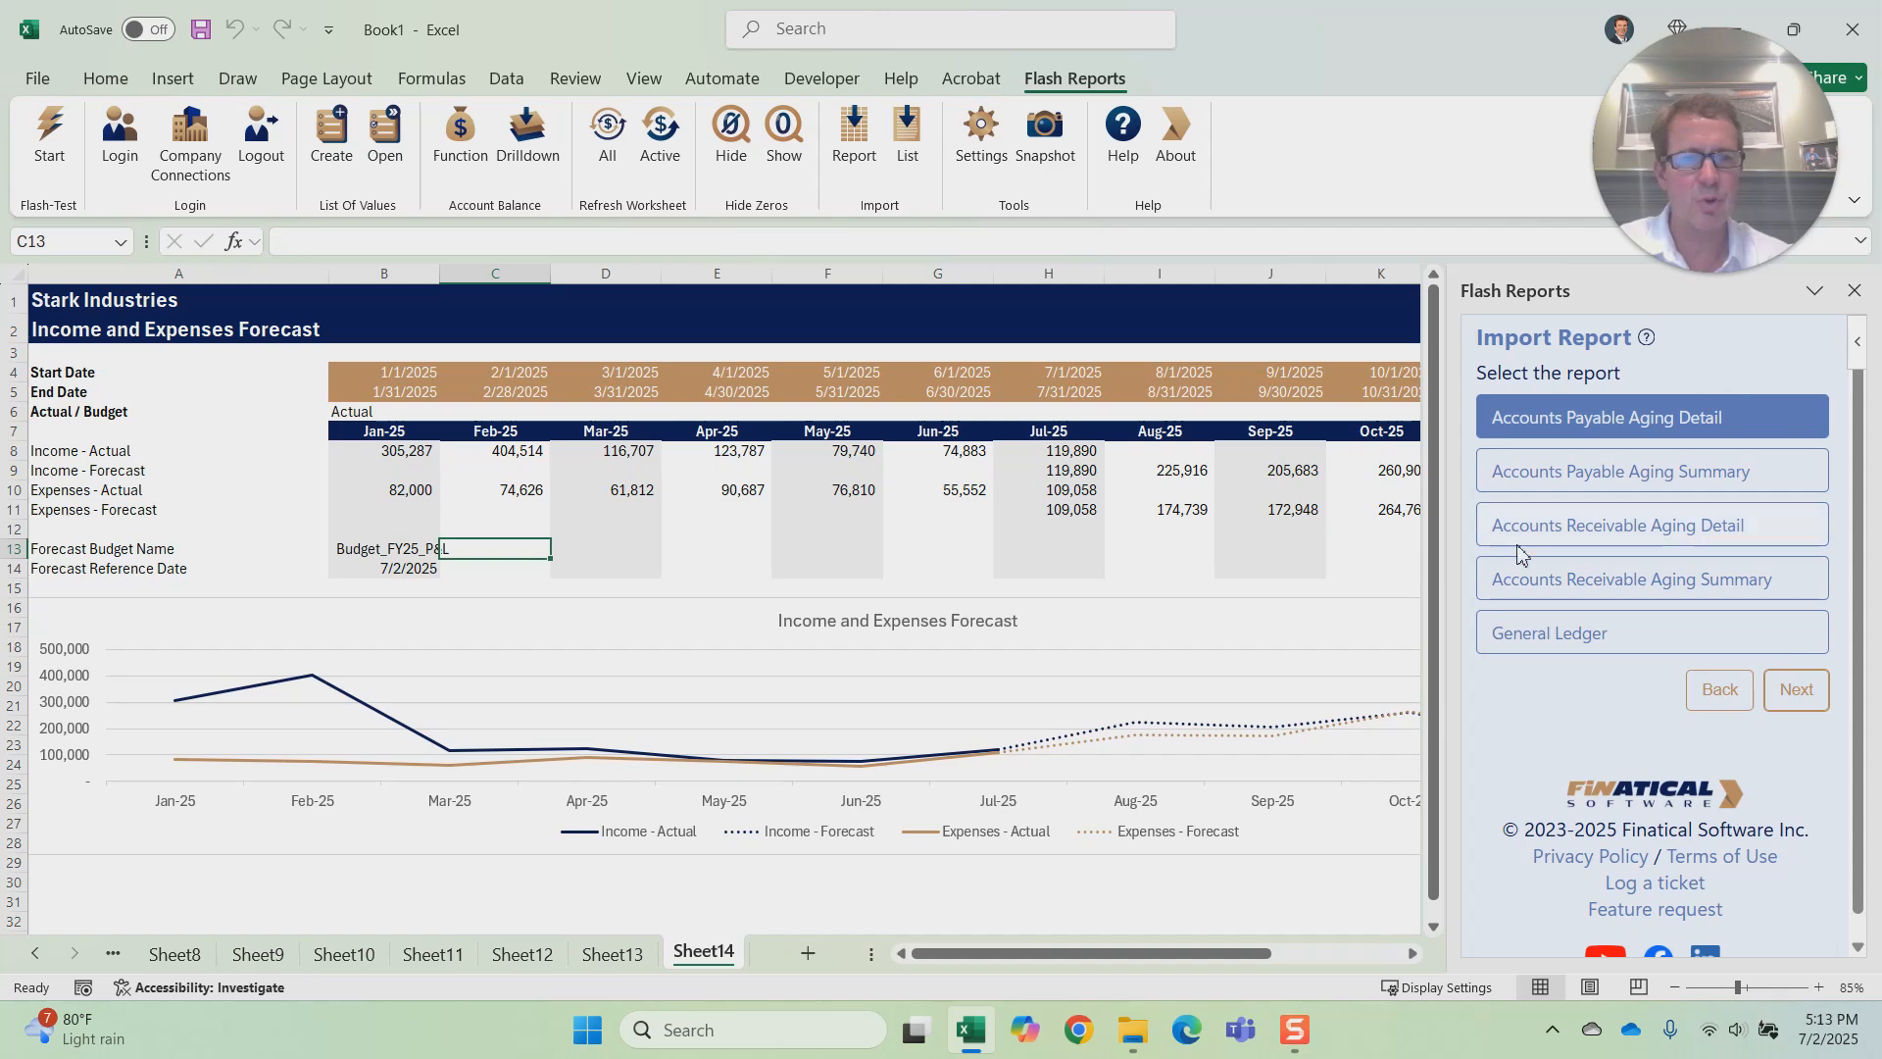
click(1719, 690)
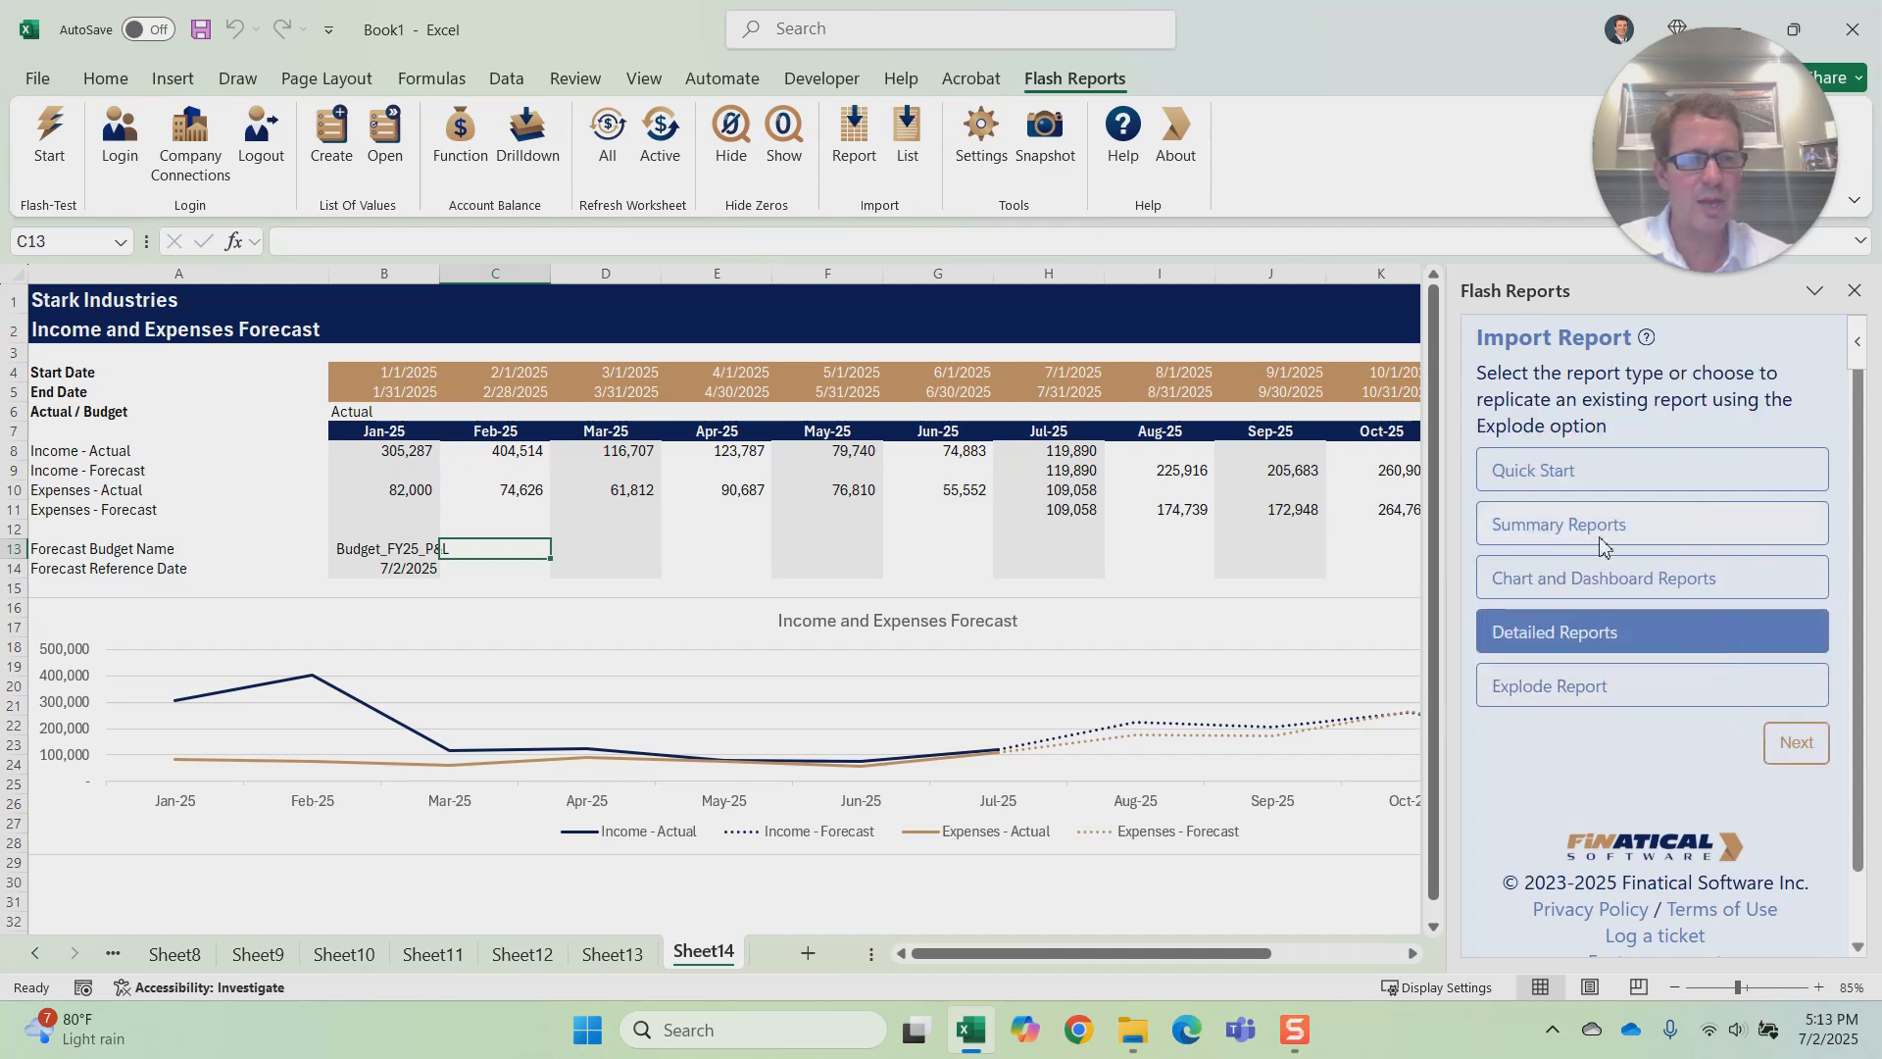
click(1544, 686)
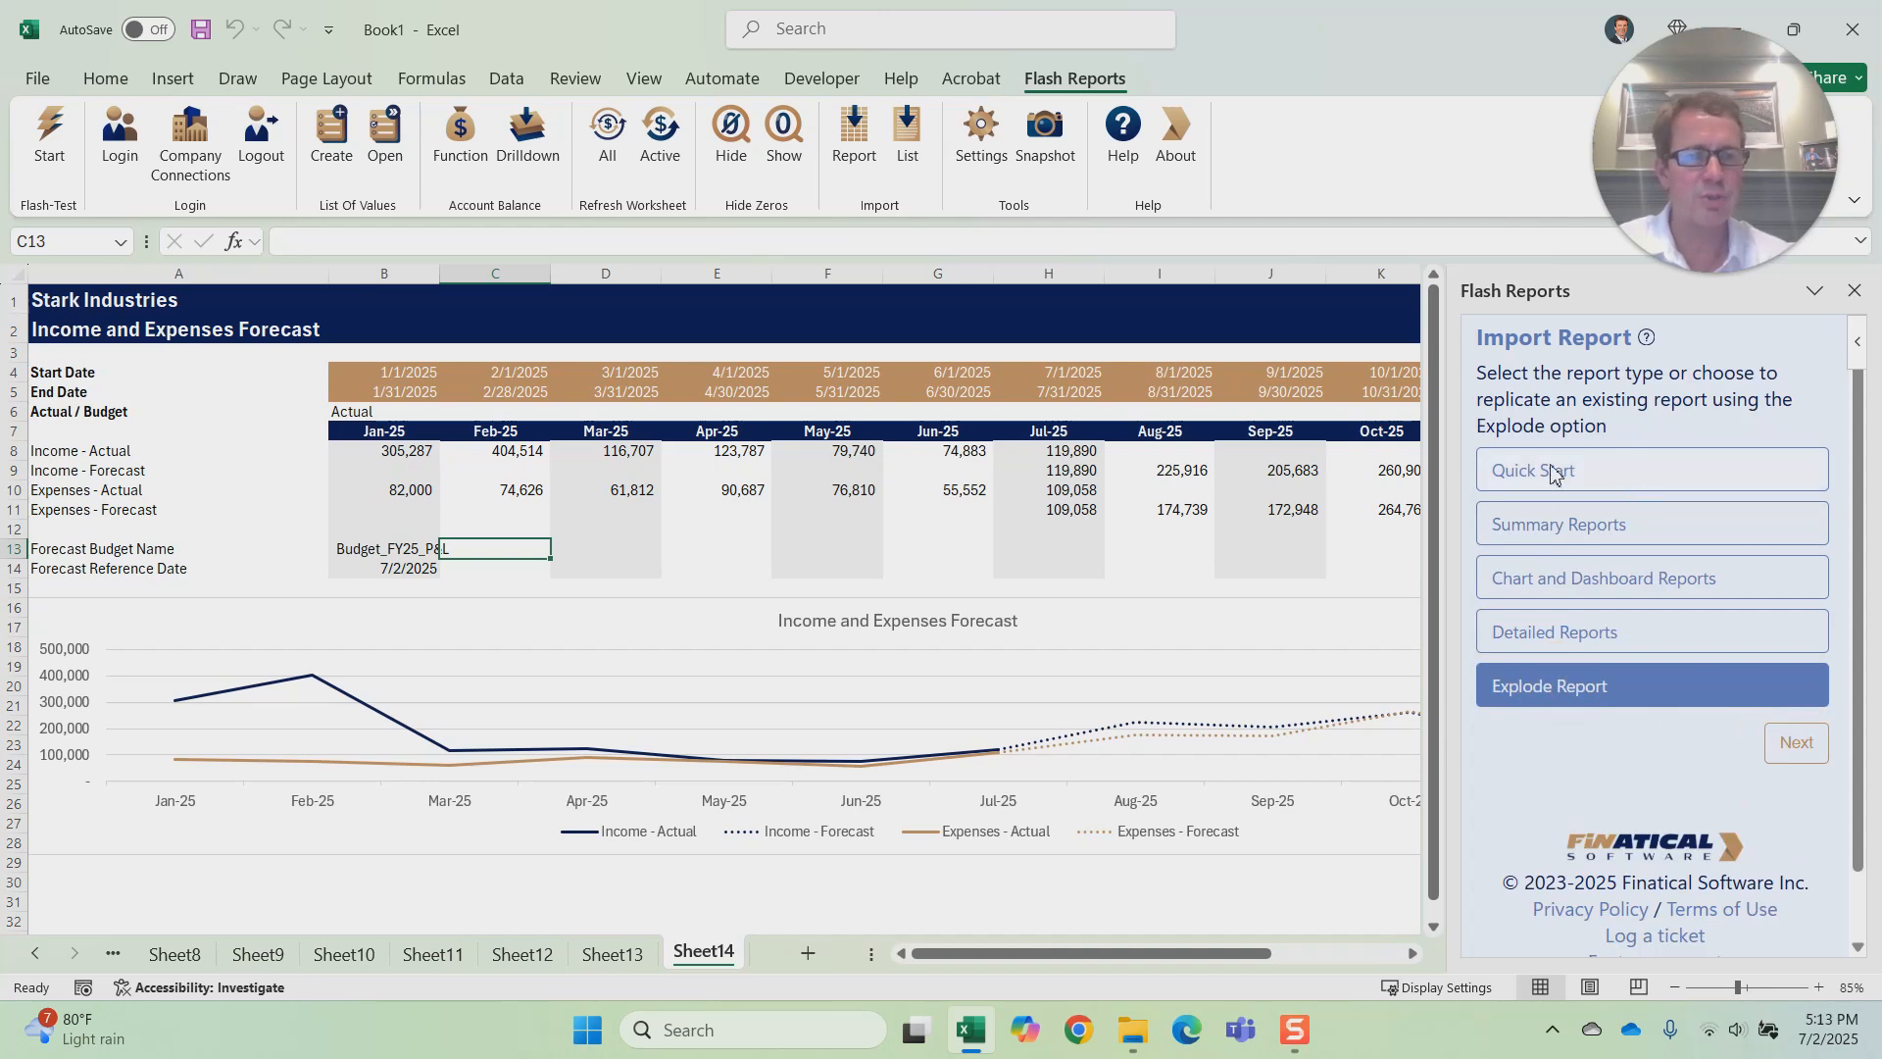
click(1574, 540)
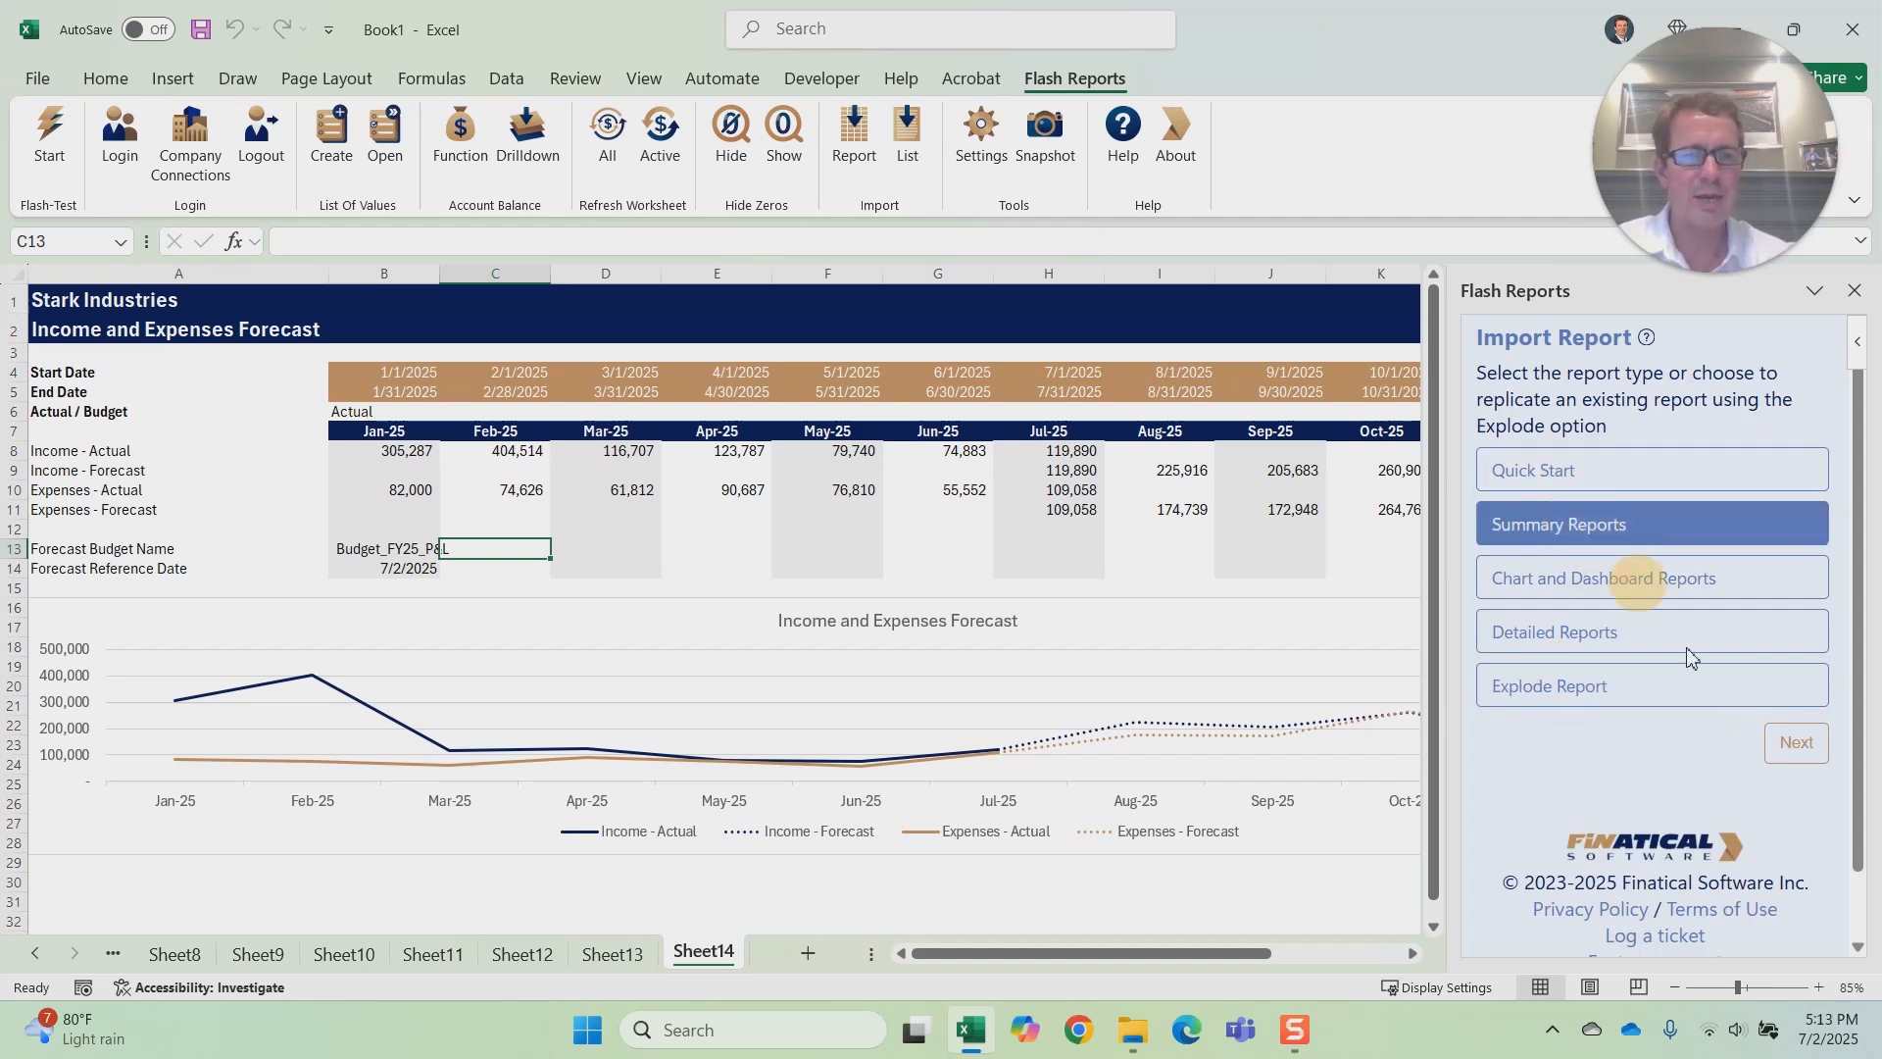
click(1794, 743)
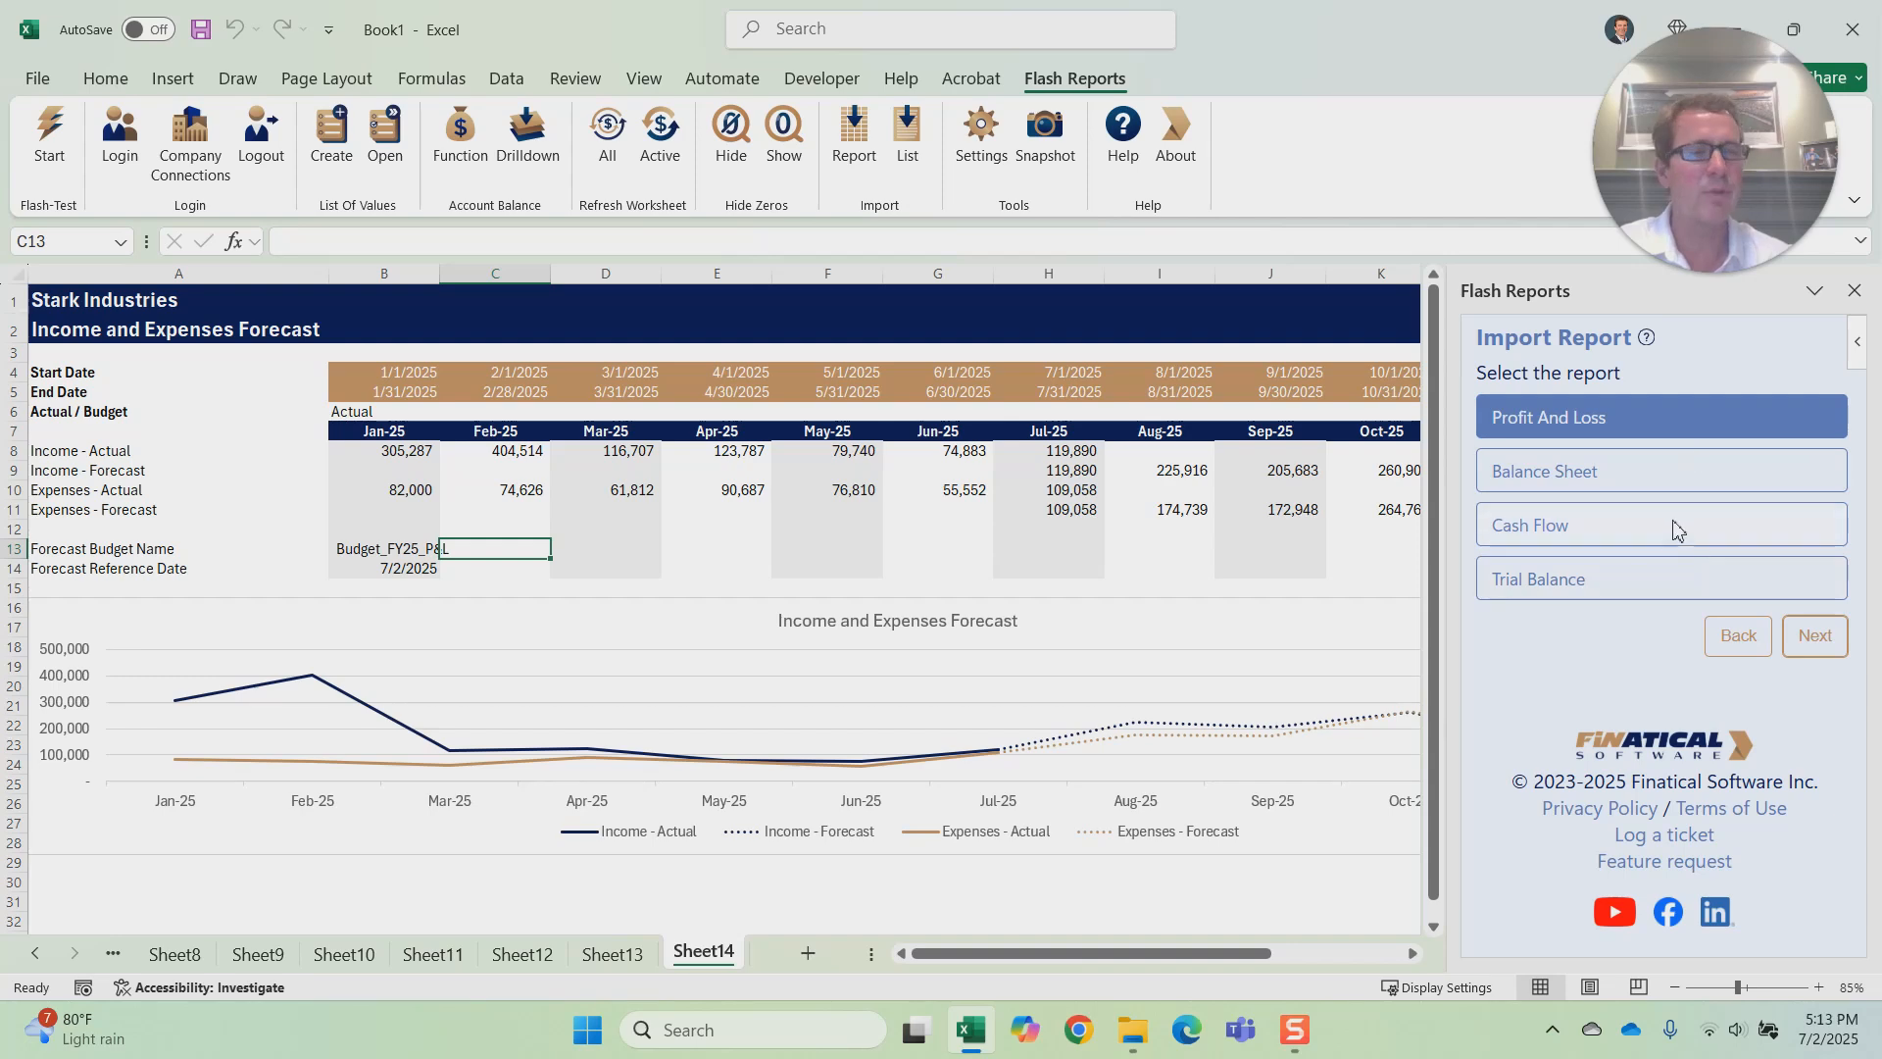
Step: Open the Finatical Software YouTube channel from the add-in and browse its list of tutorial and webinar videos
click(1622, 914)
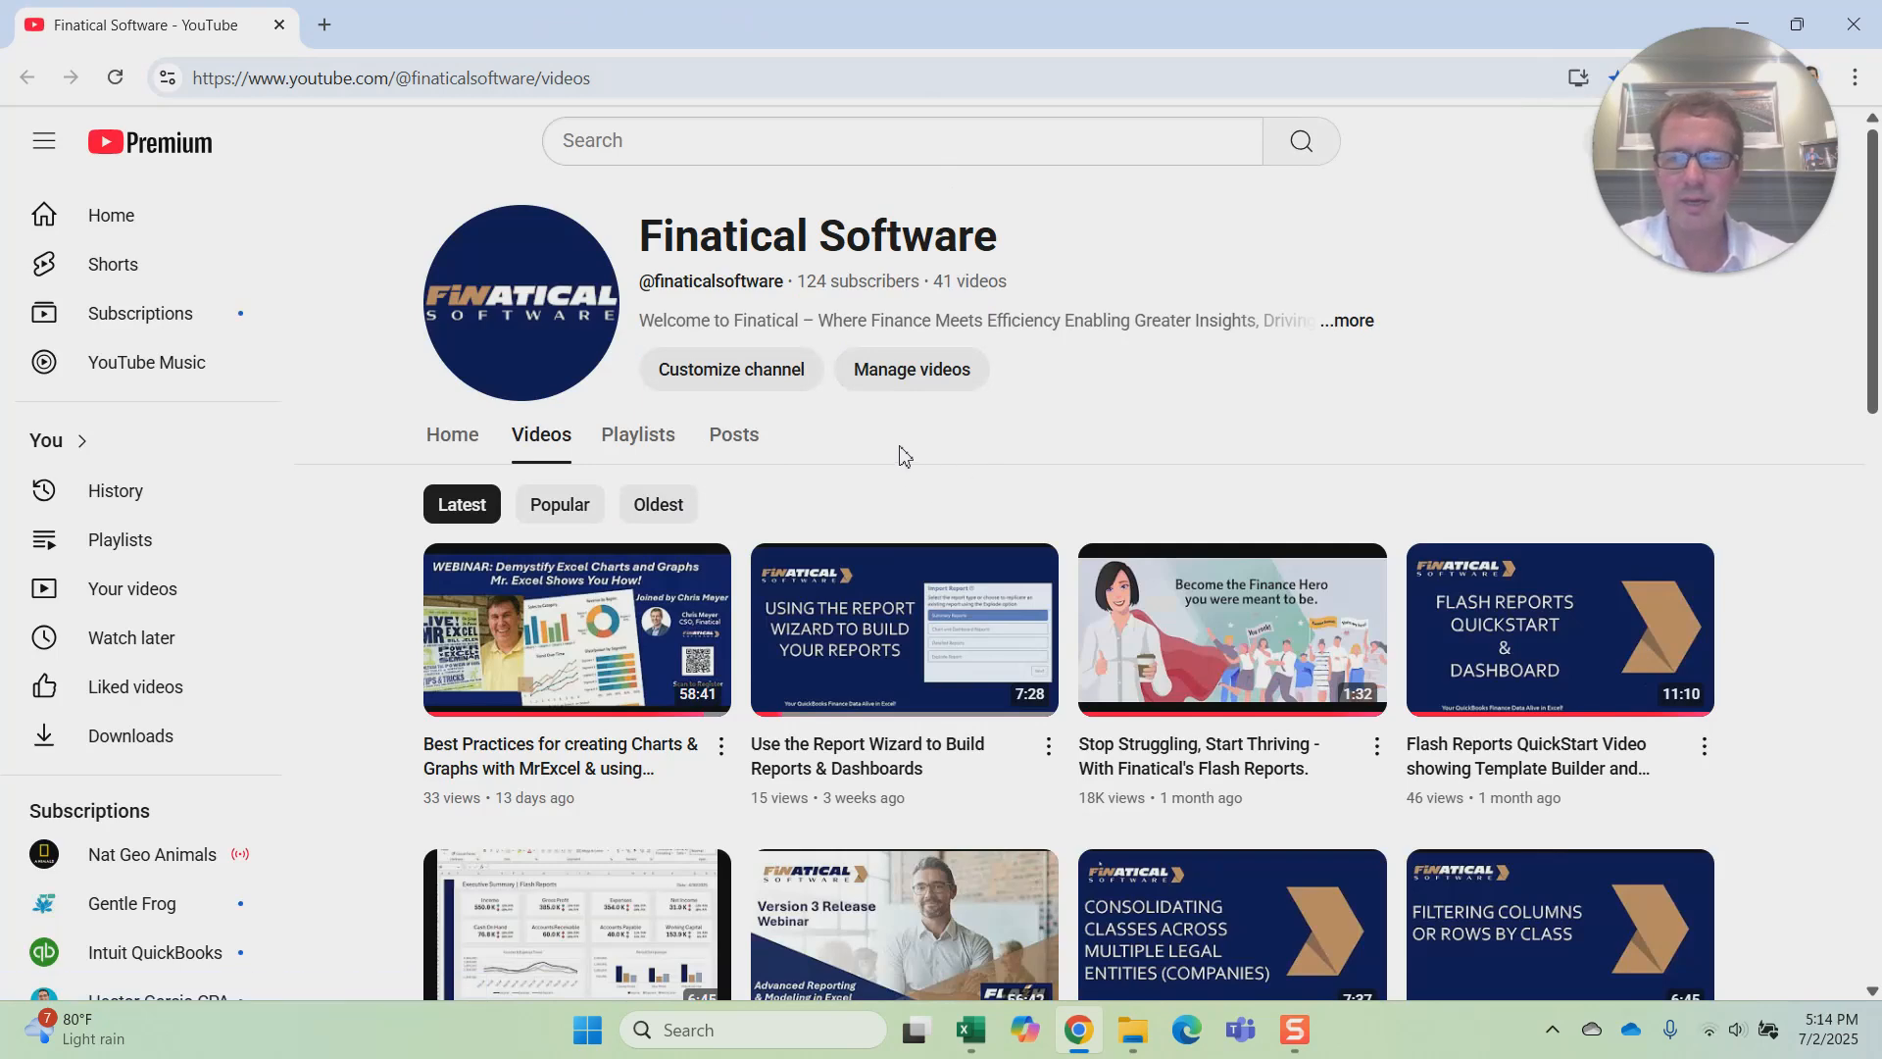
scroll(922, 448, down, 4)
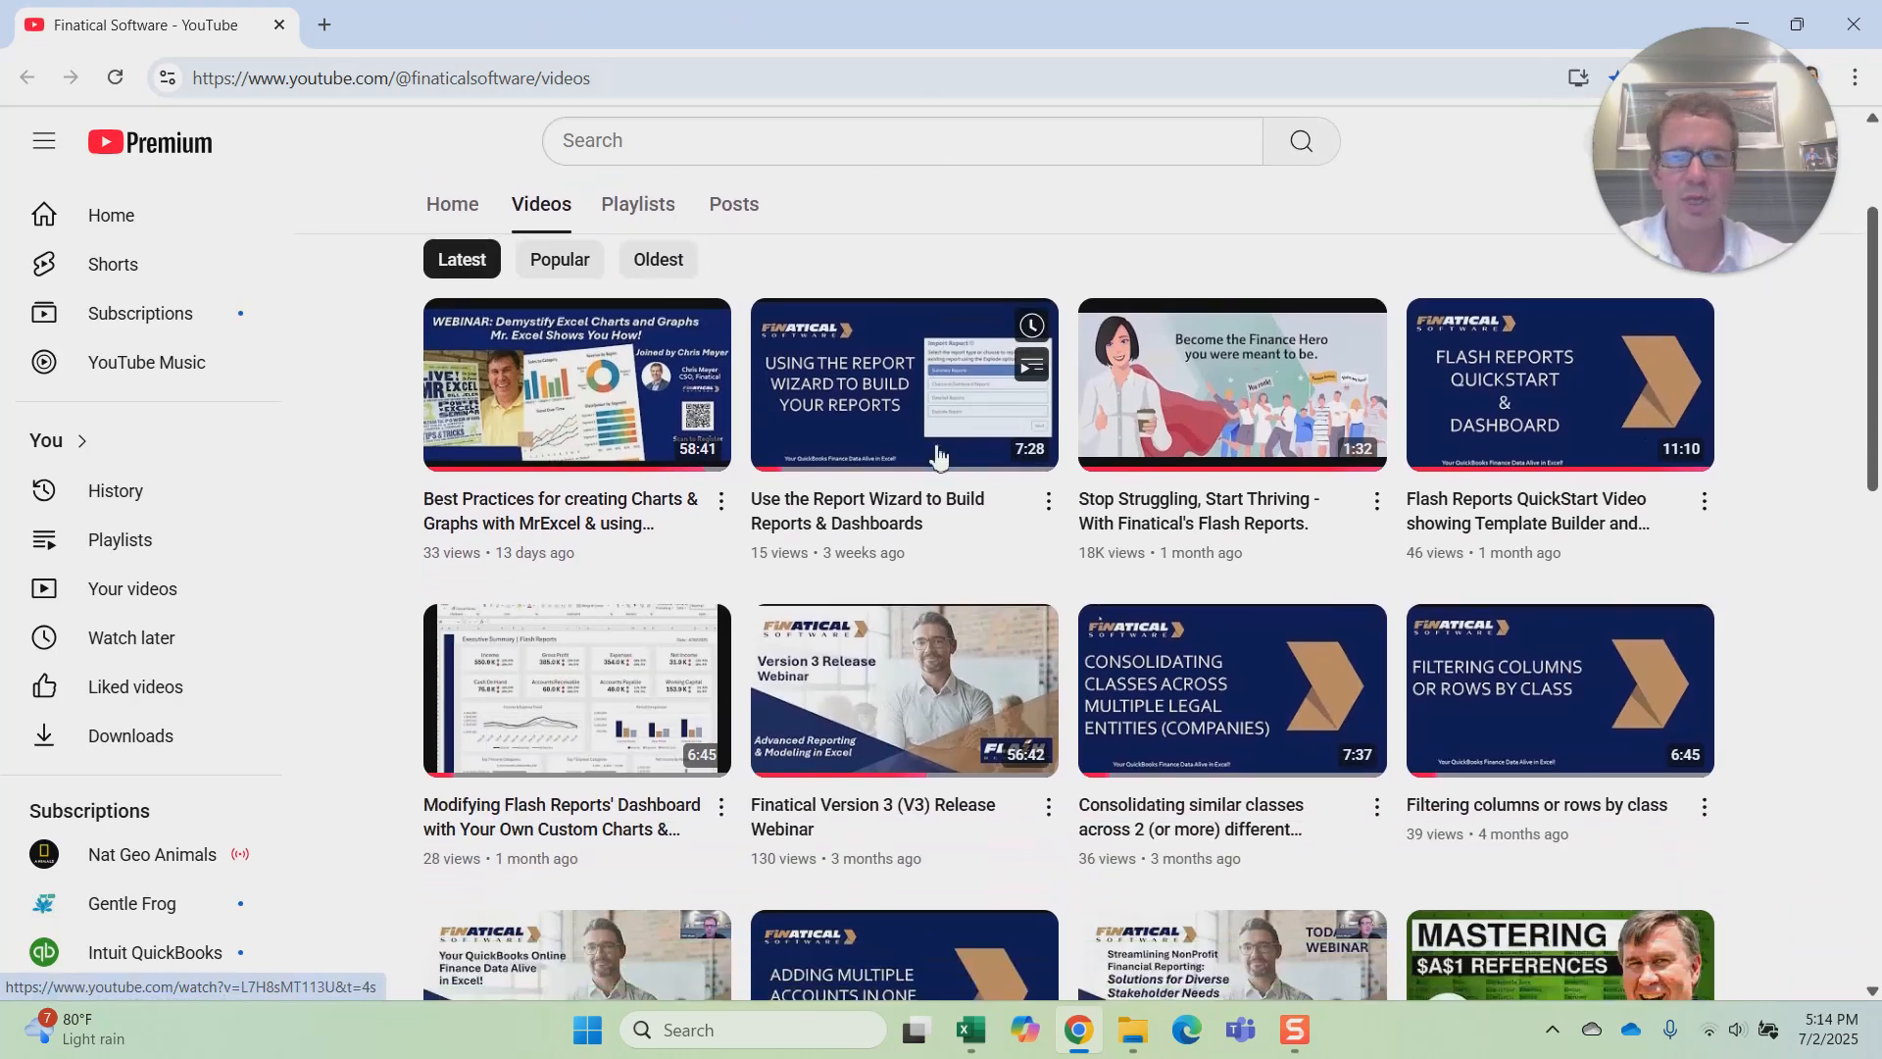
scroll(647, 525, up, 3)
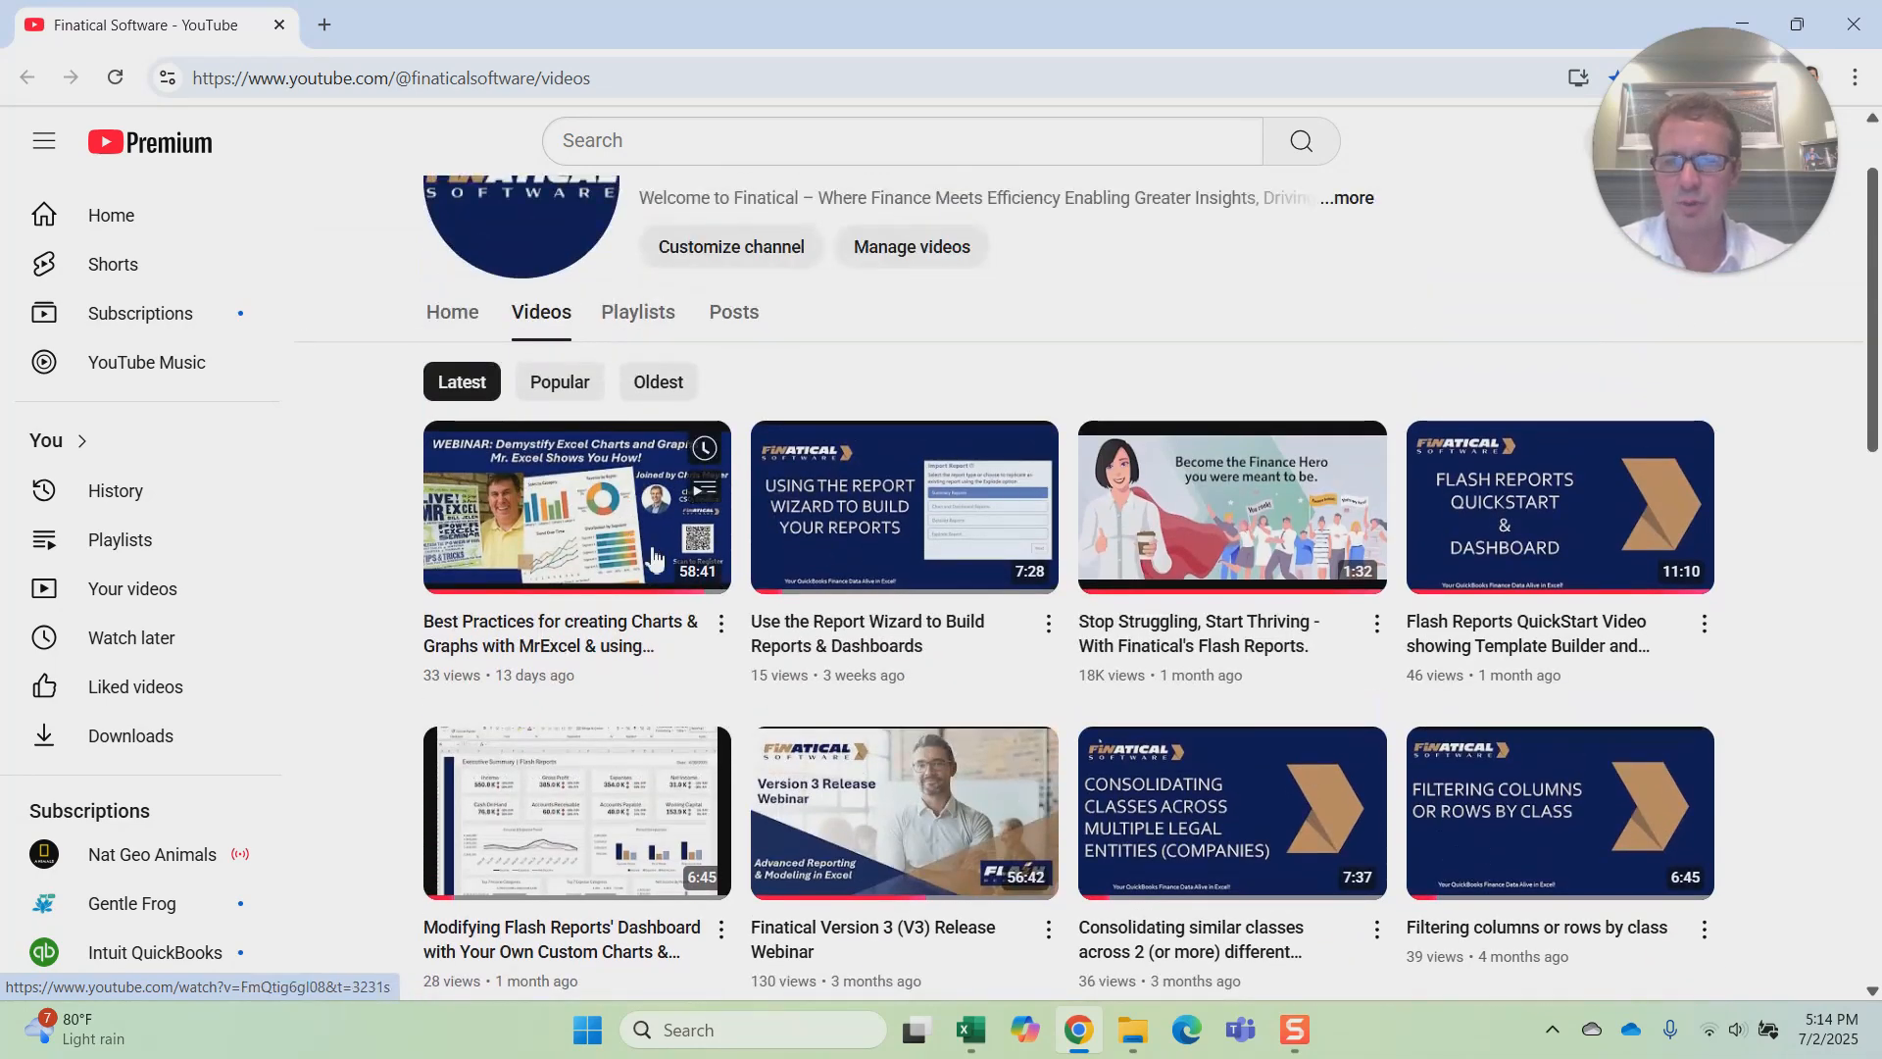
scroll(706, 602, down, 1)
scroll(706, 603, down, 2)
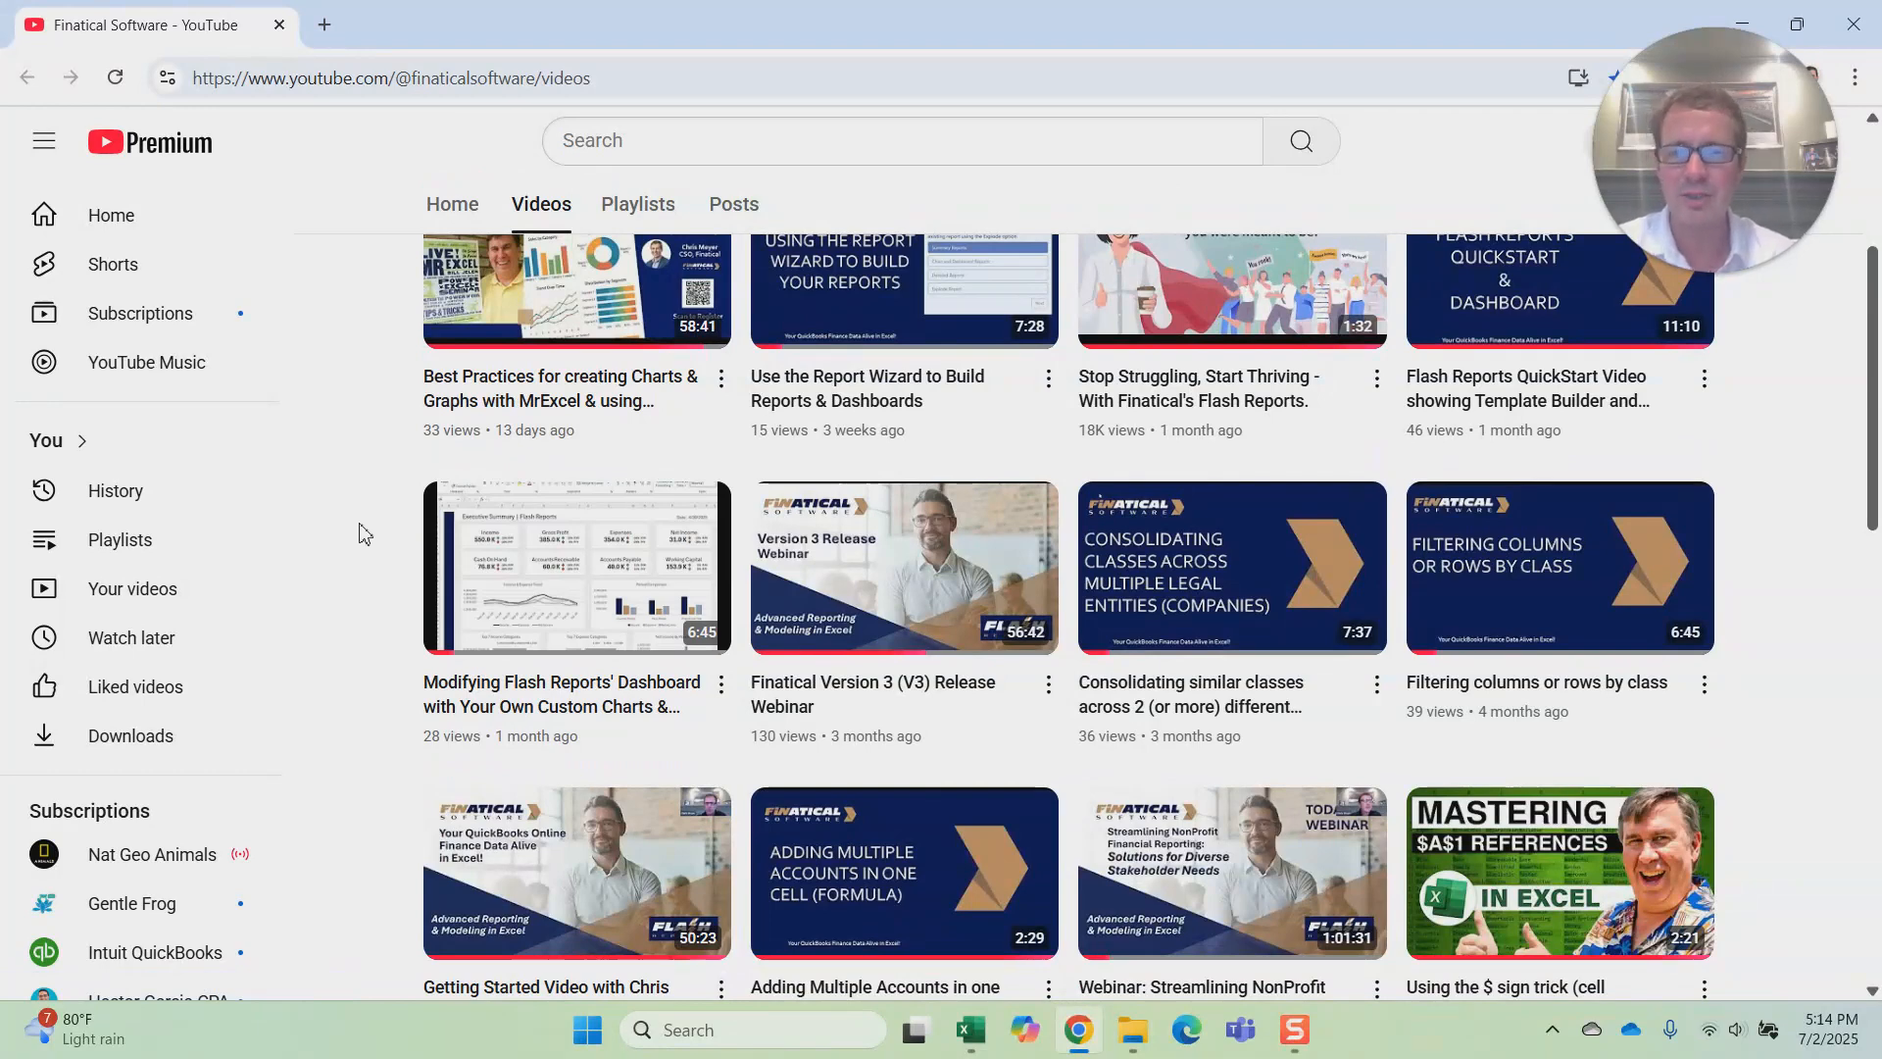
scroll(382, 529, down, 3)
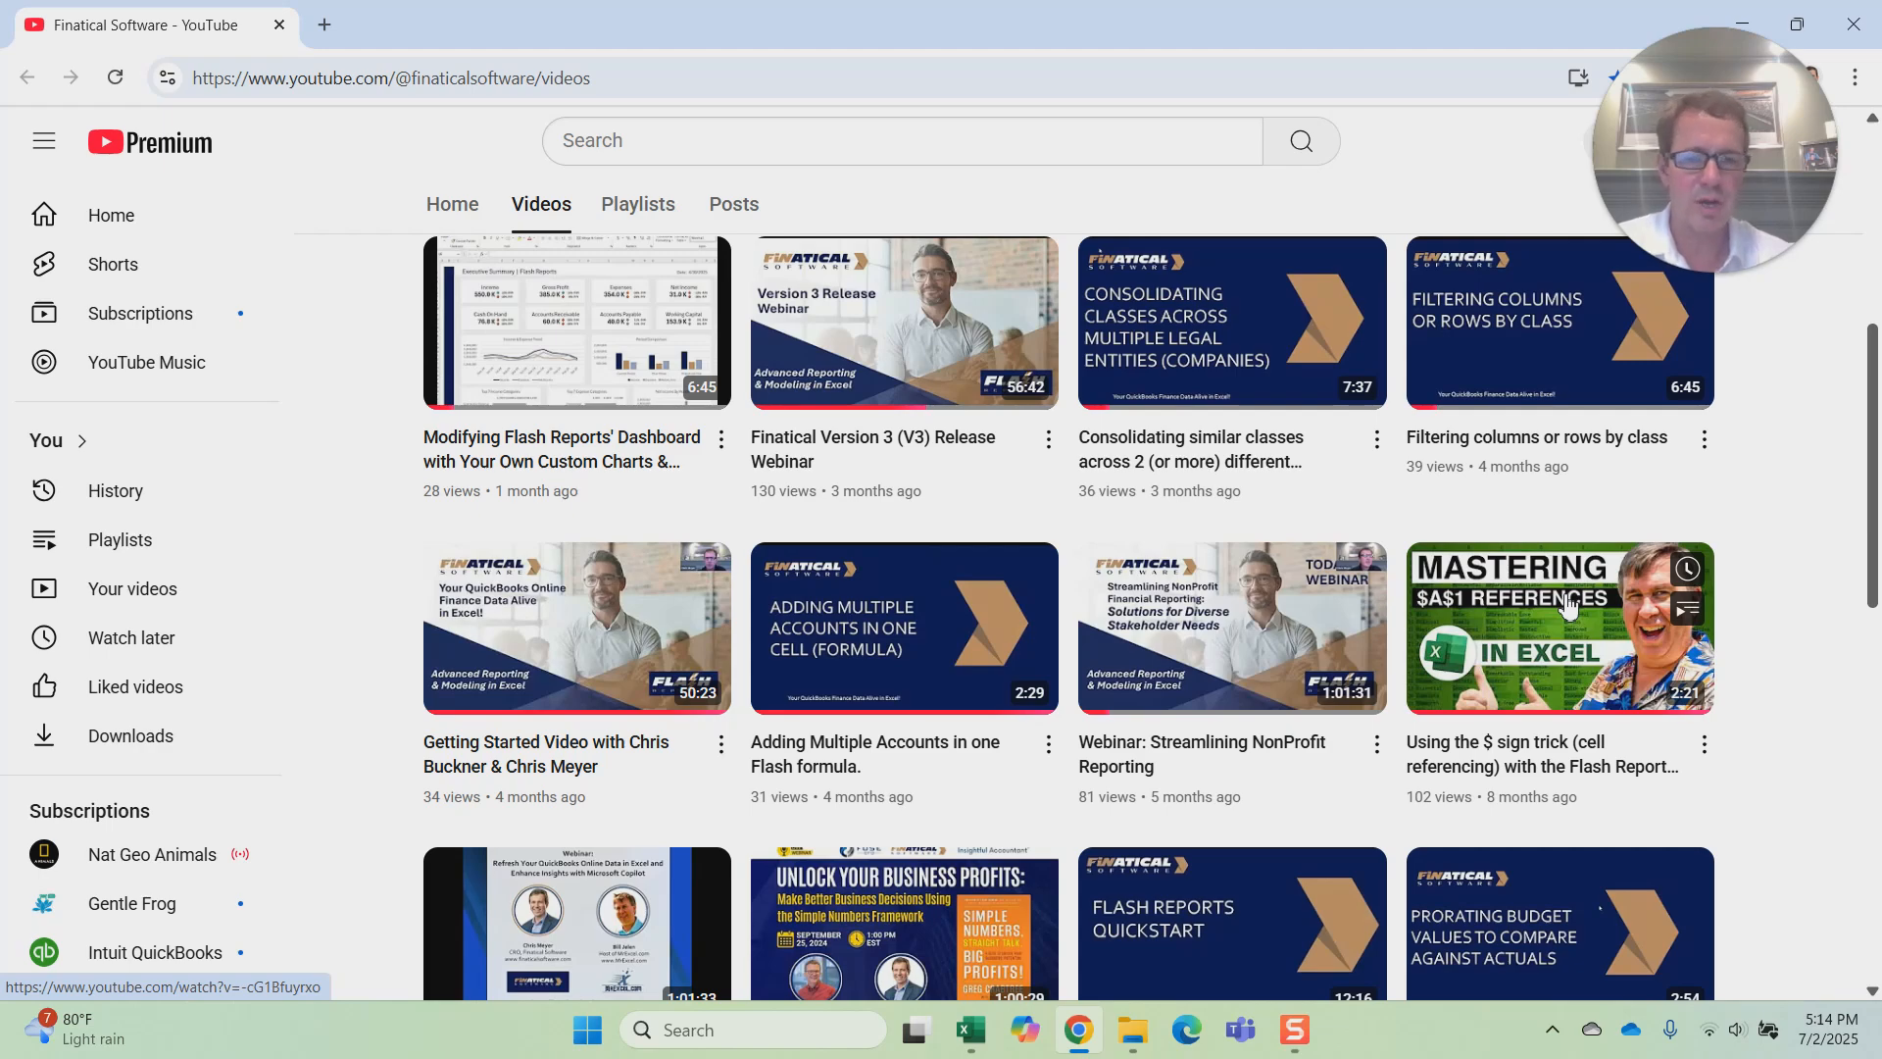
scroll(1581, 610, down, 7)
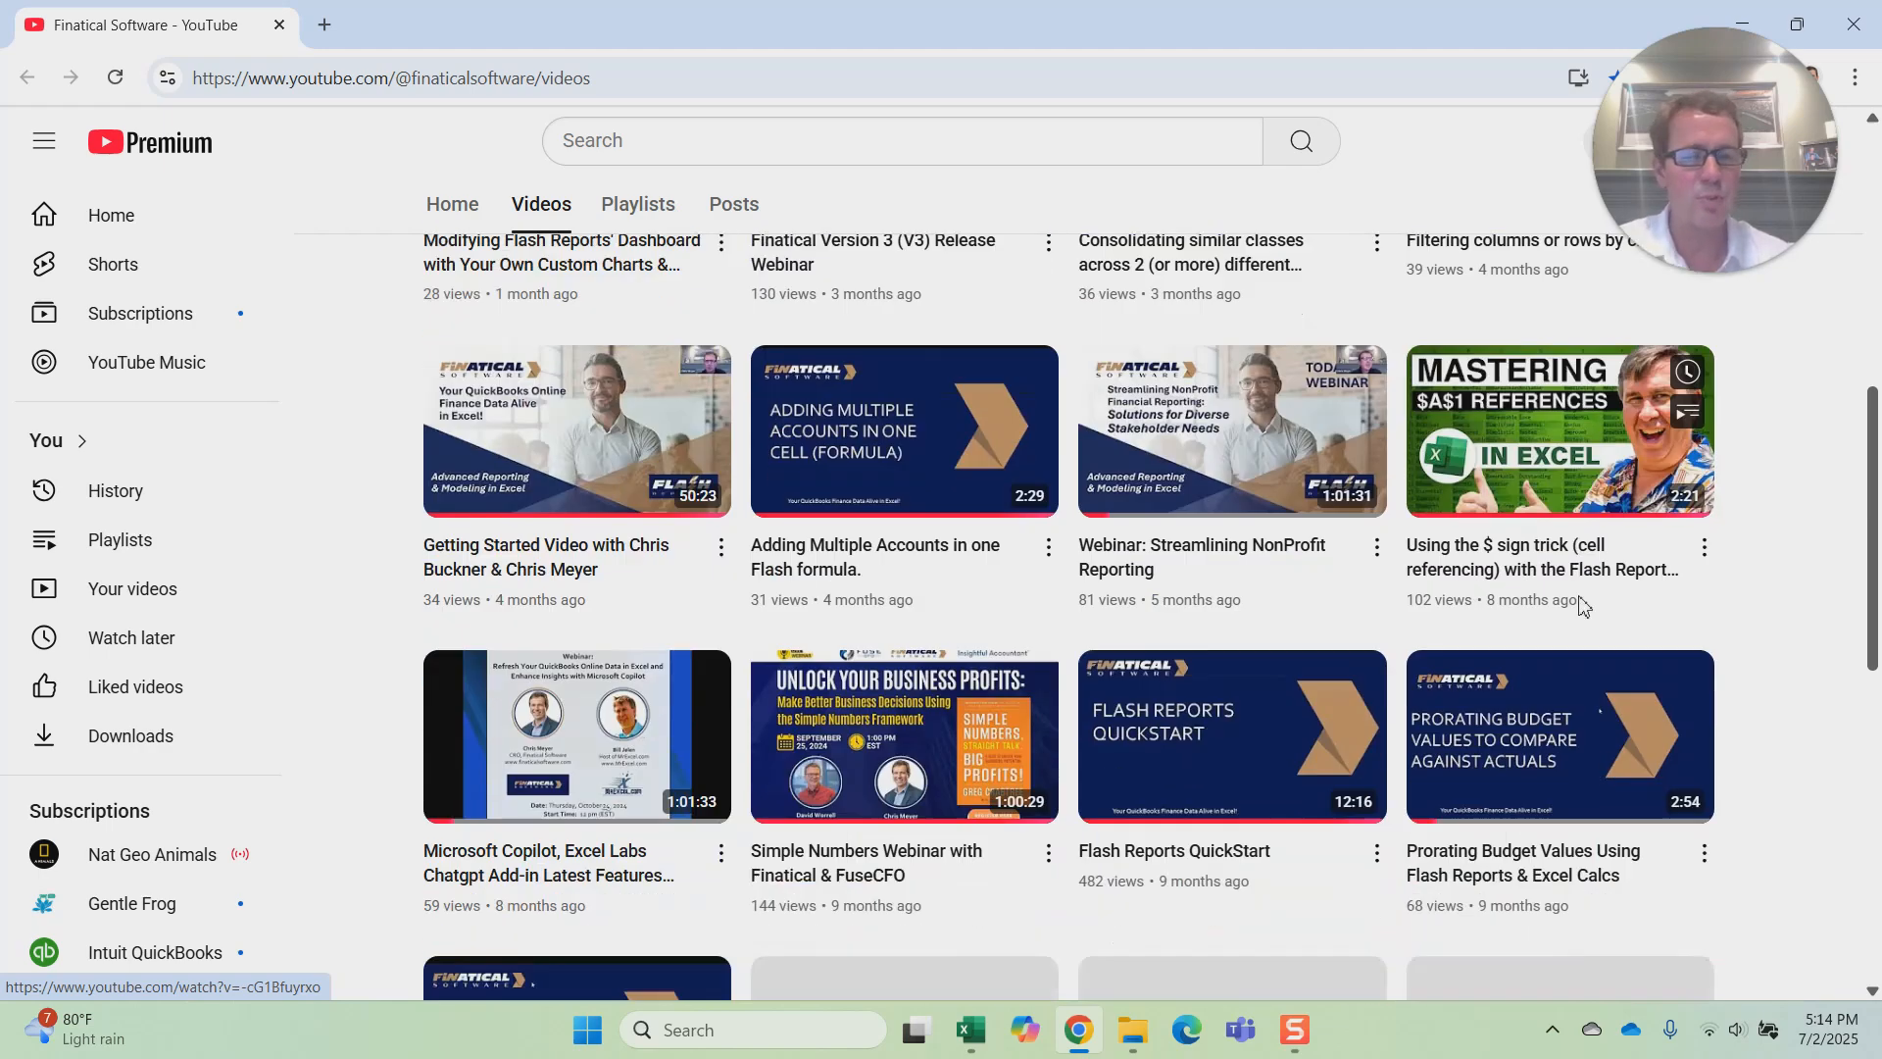
Step: Switch back to Excel, open the Flash Reports help knowledge base, and view its search field and Documentation, FAQ and Support sections
scroll(1593, 607, up, 6)
scroll(1593, 607, up, 8)
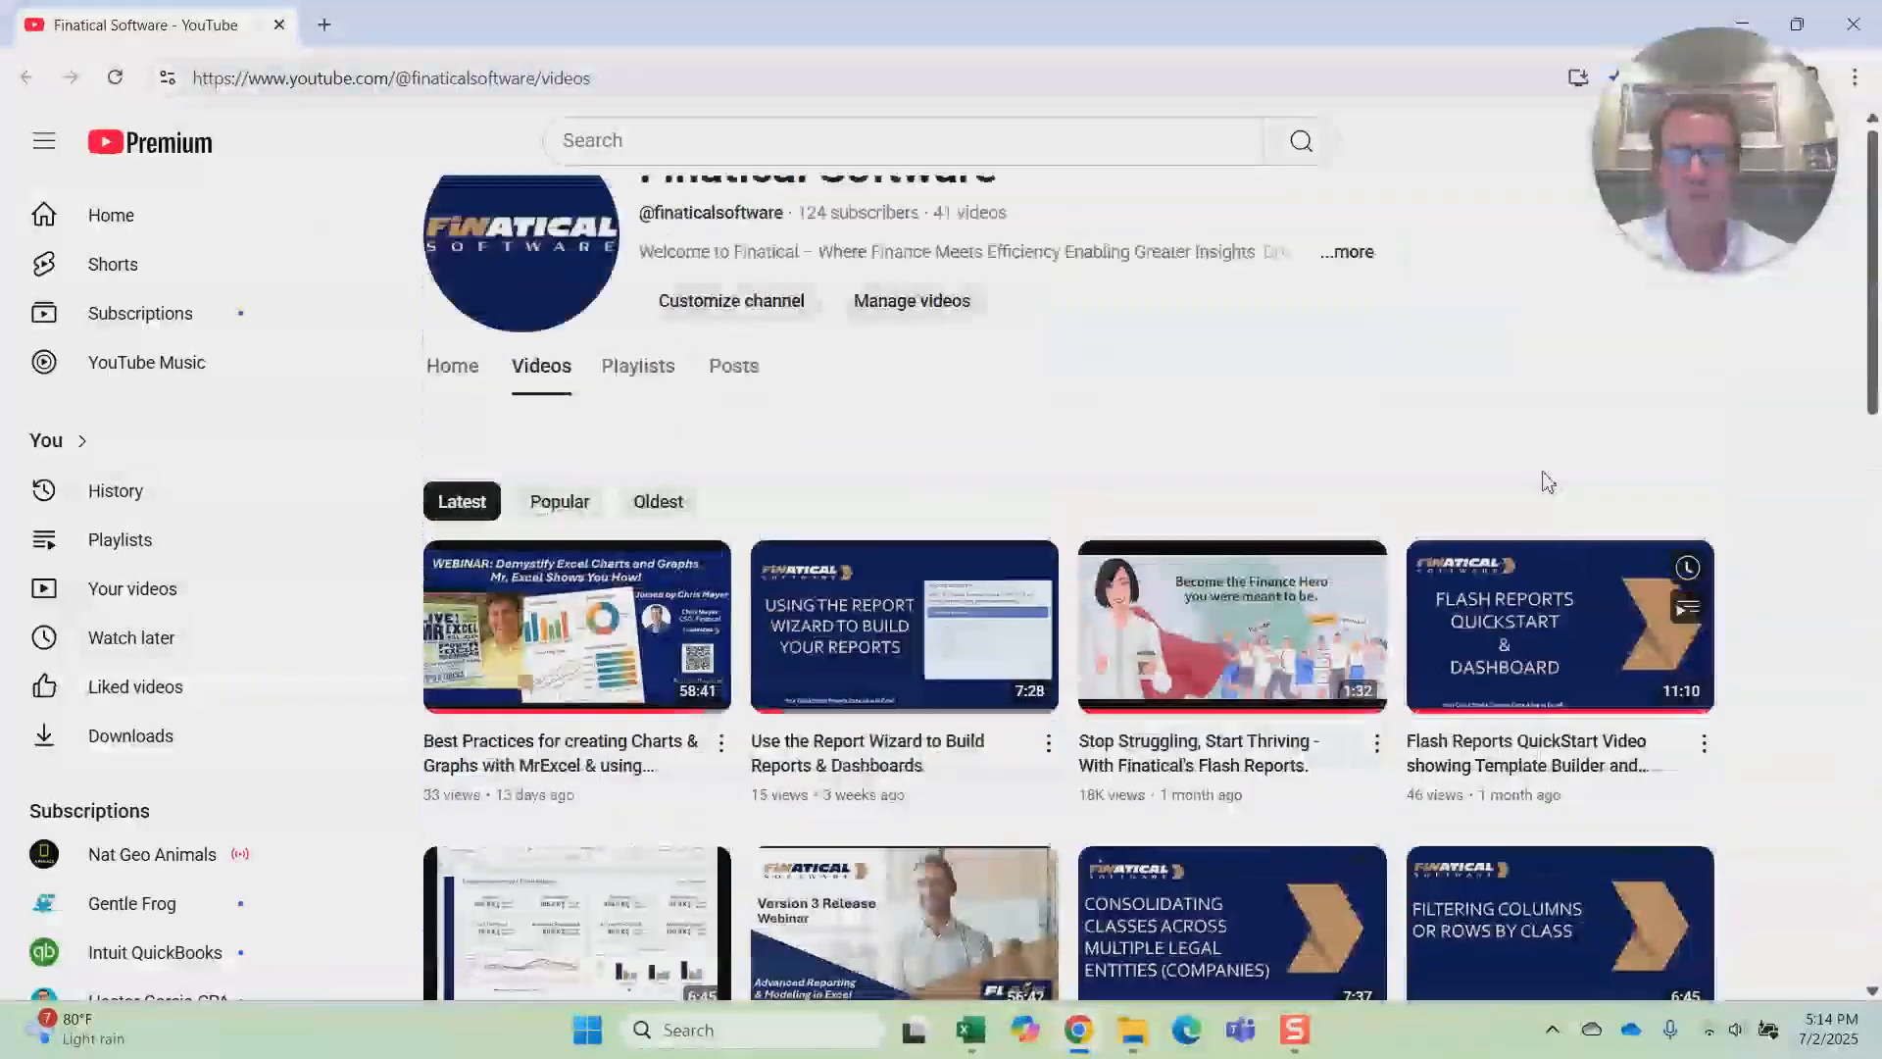
click(970, 1030)
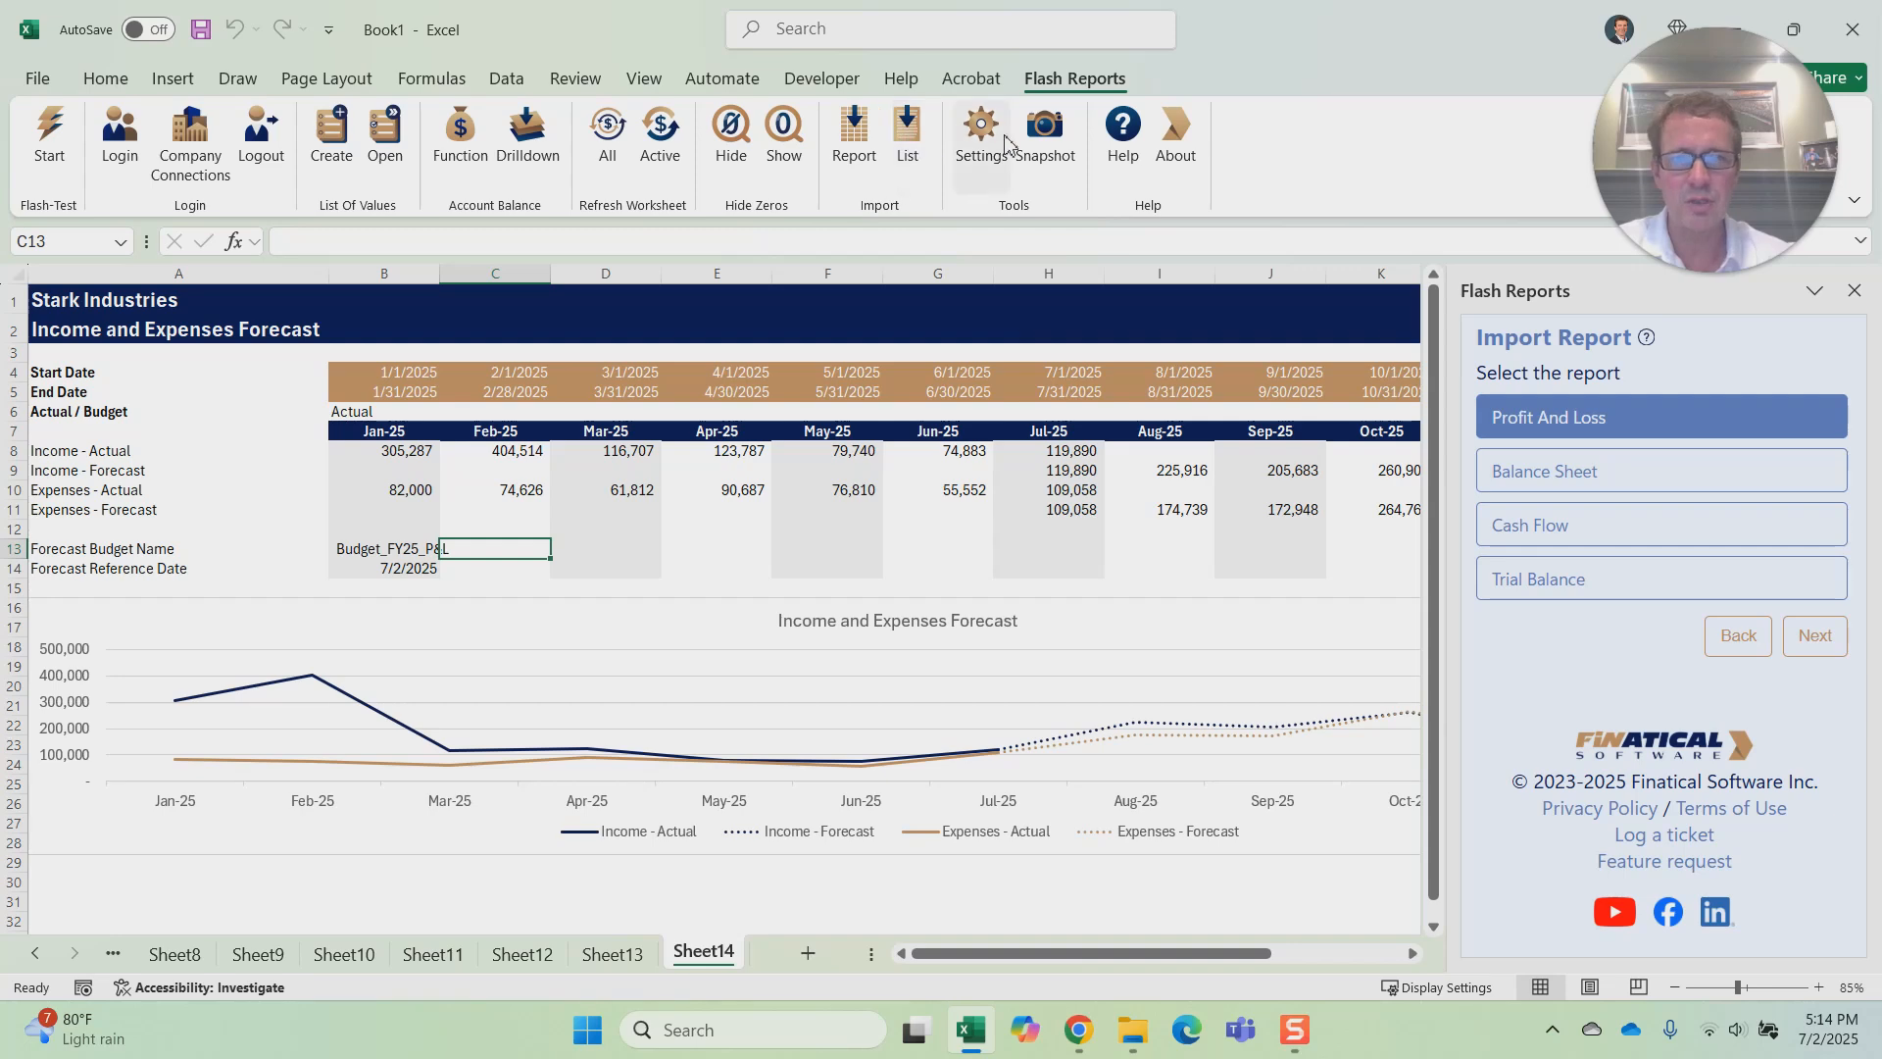
click(1119, 132)
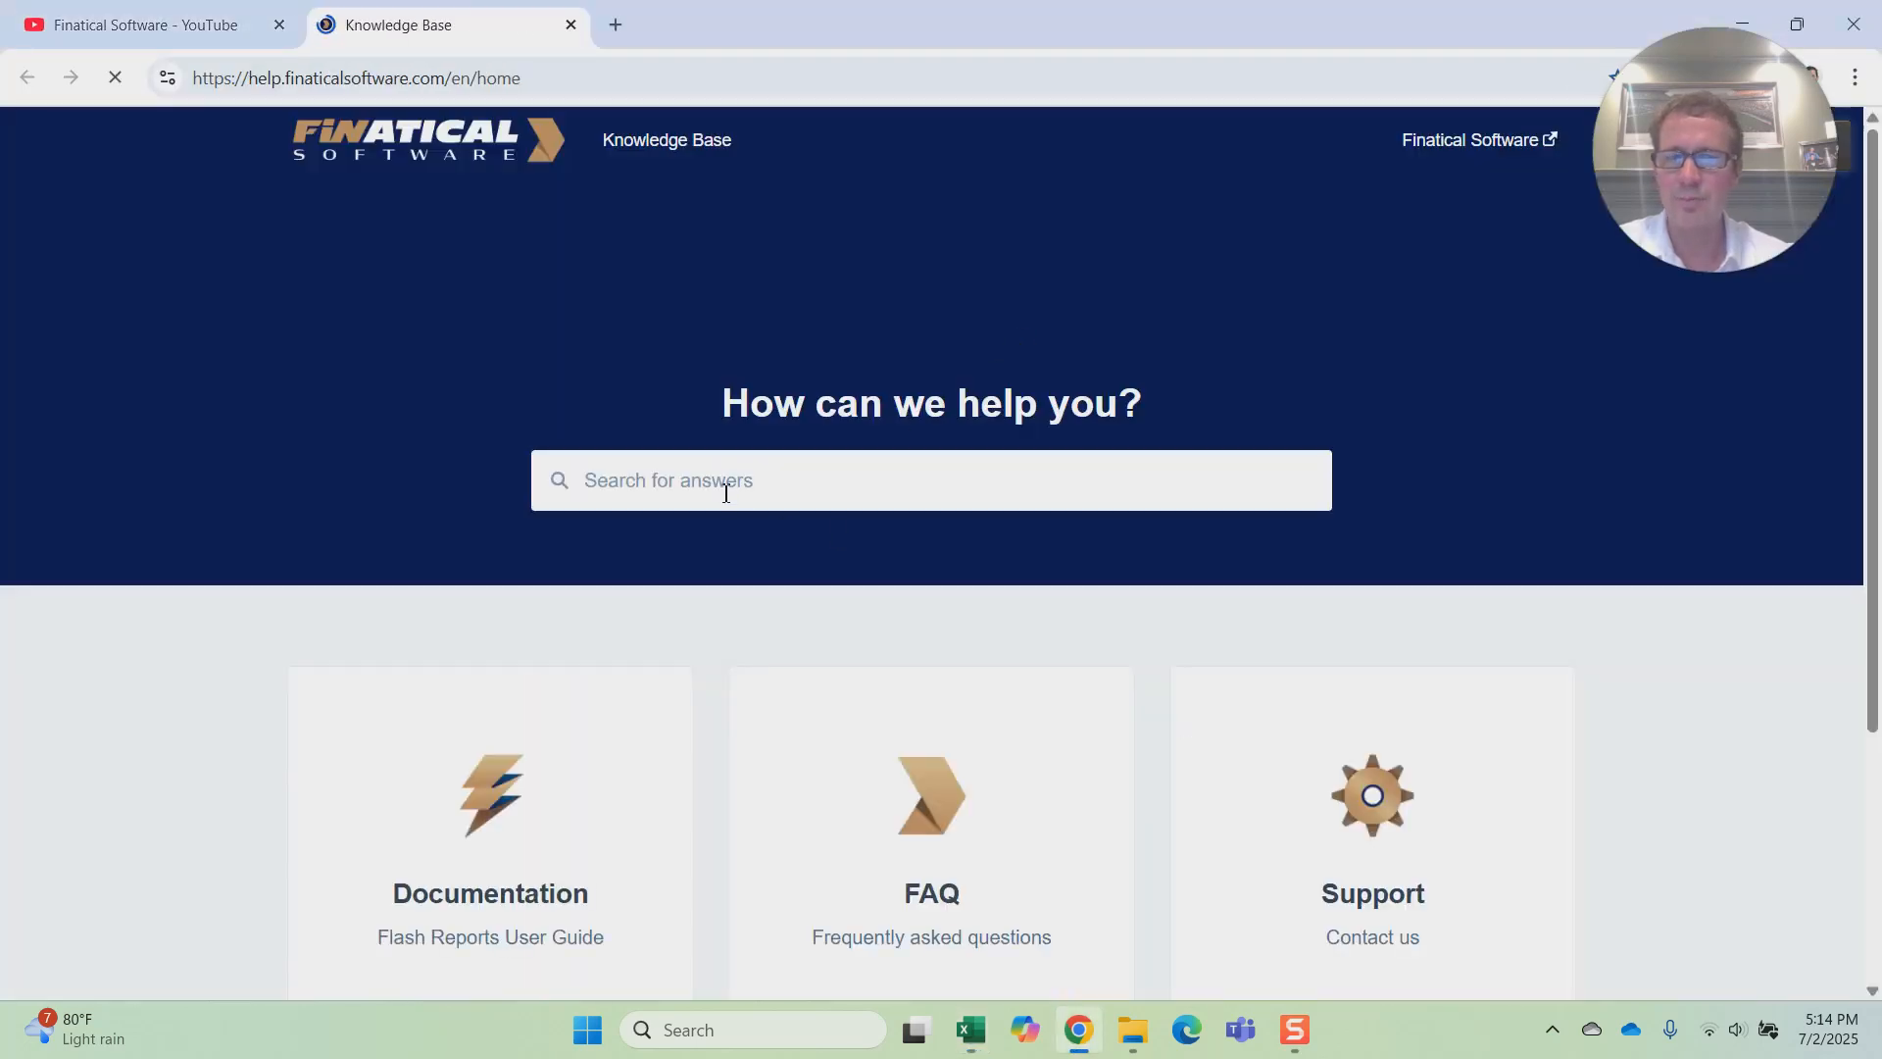
click(755, 476)
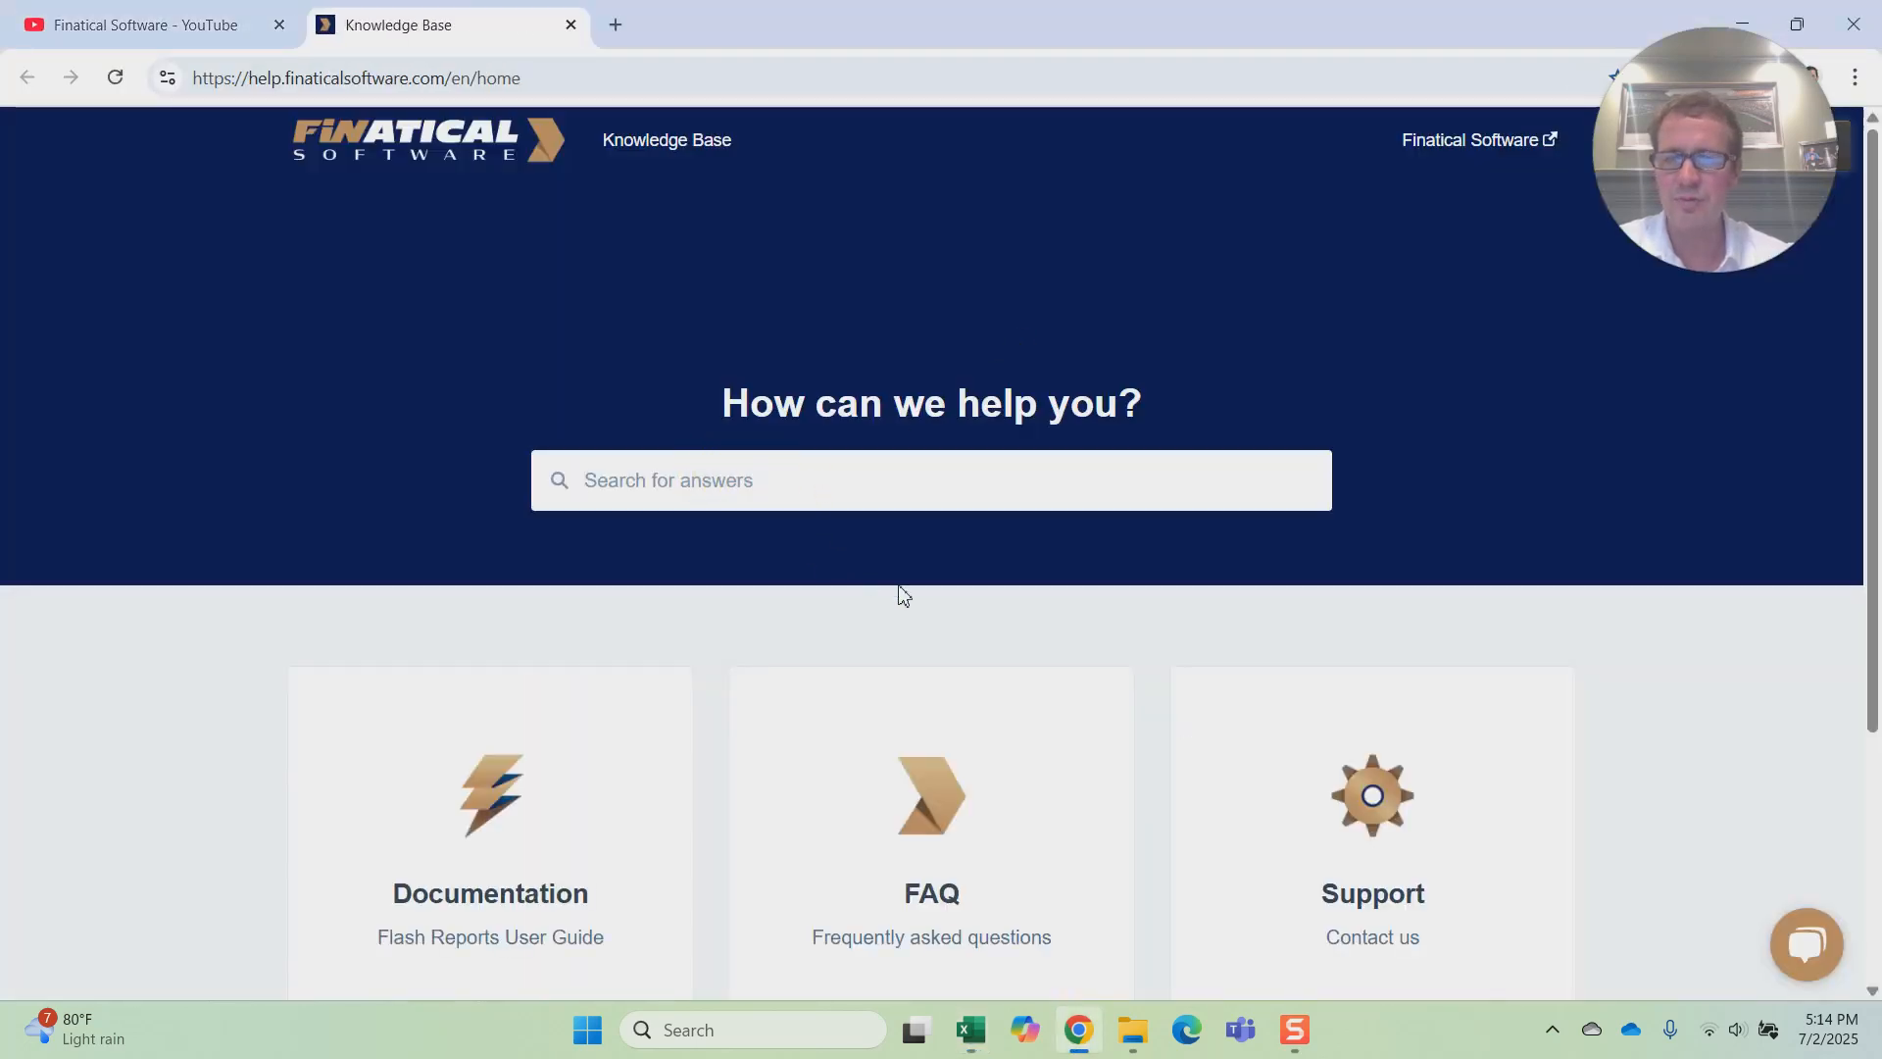
scroll(823, 647, down, 2)
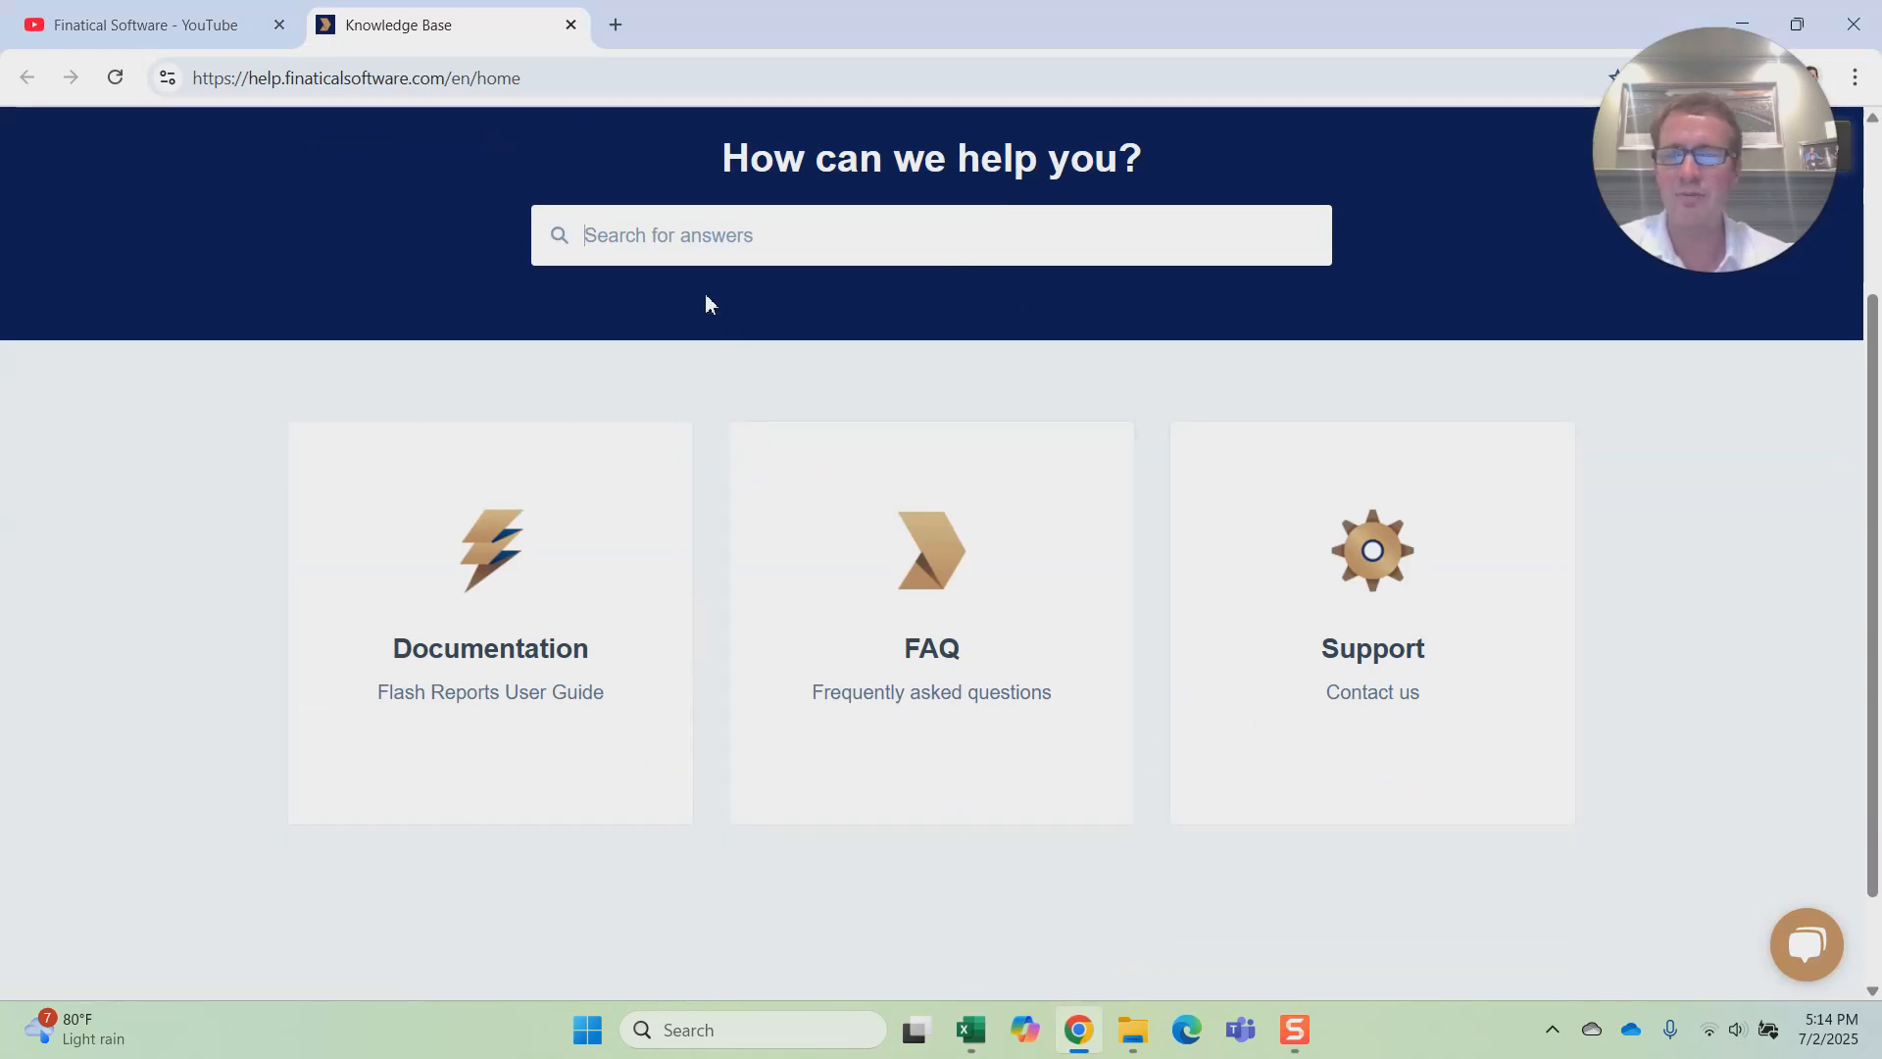
Step: Revisit the Finatical Software YouTube channel, then return to Excel and close the Flash Reports add-in pane
click(138, 25)
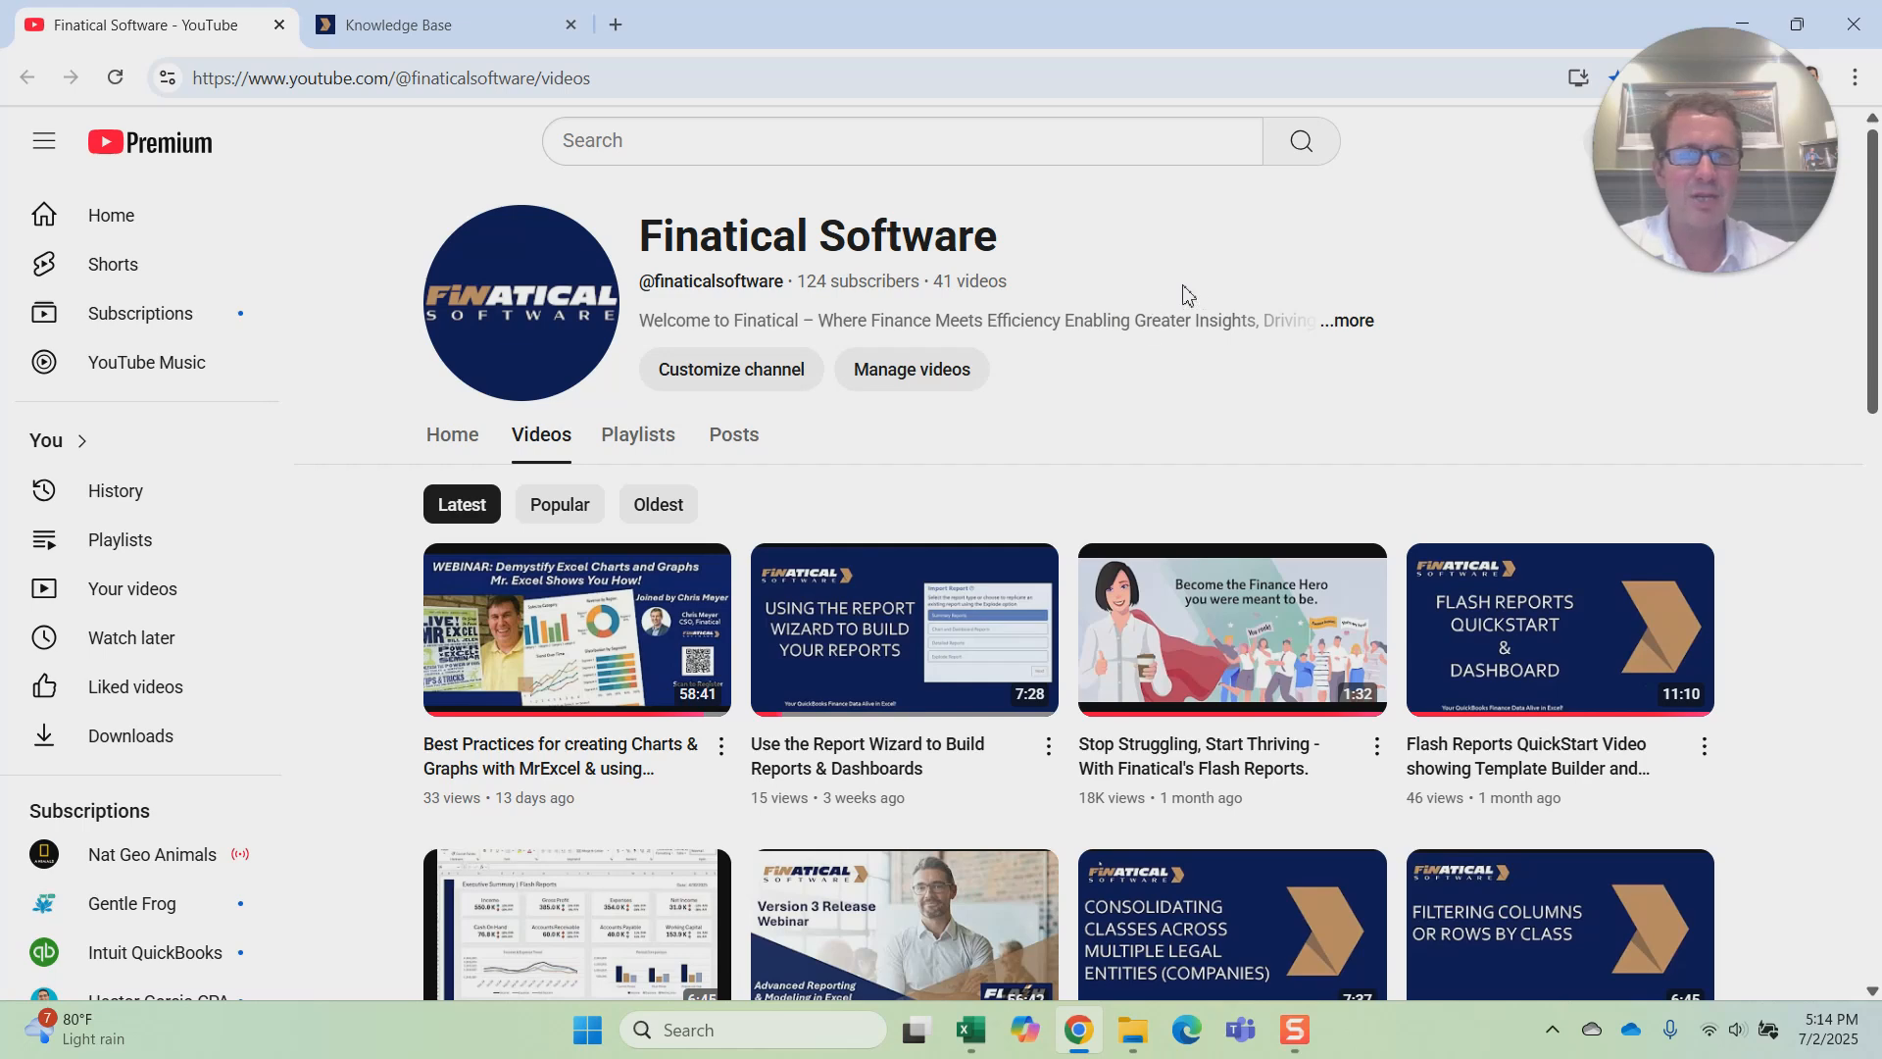
click(992, 1034)
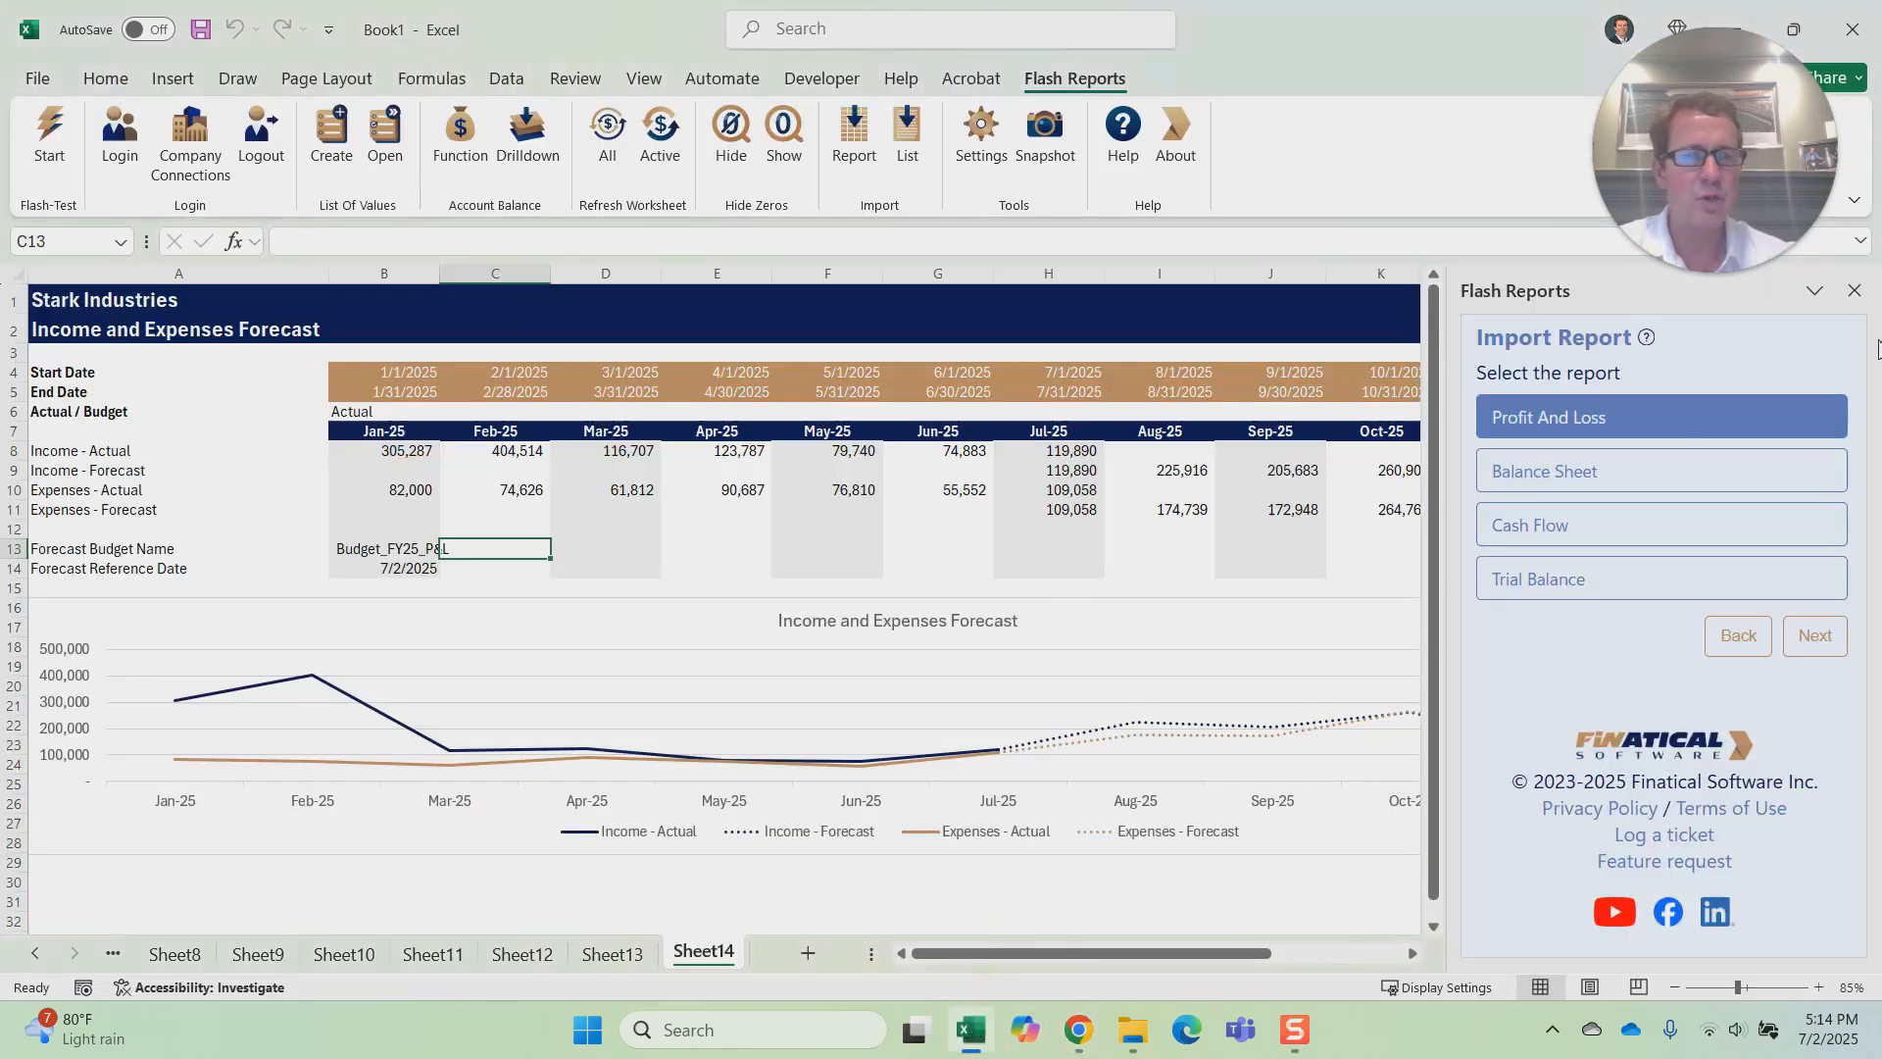
click(1856, 291)
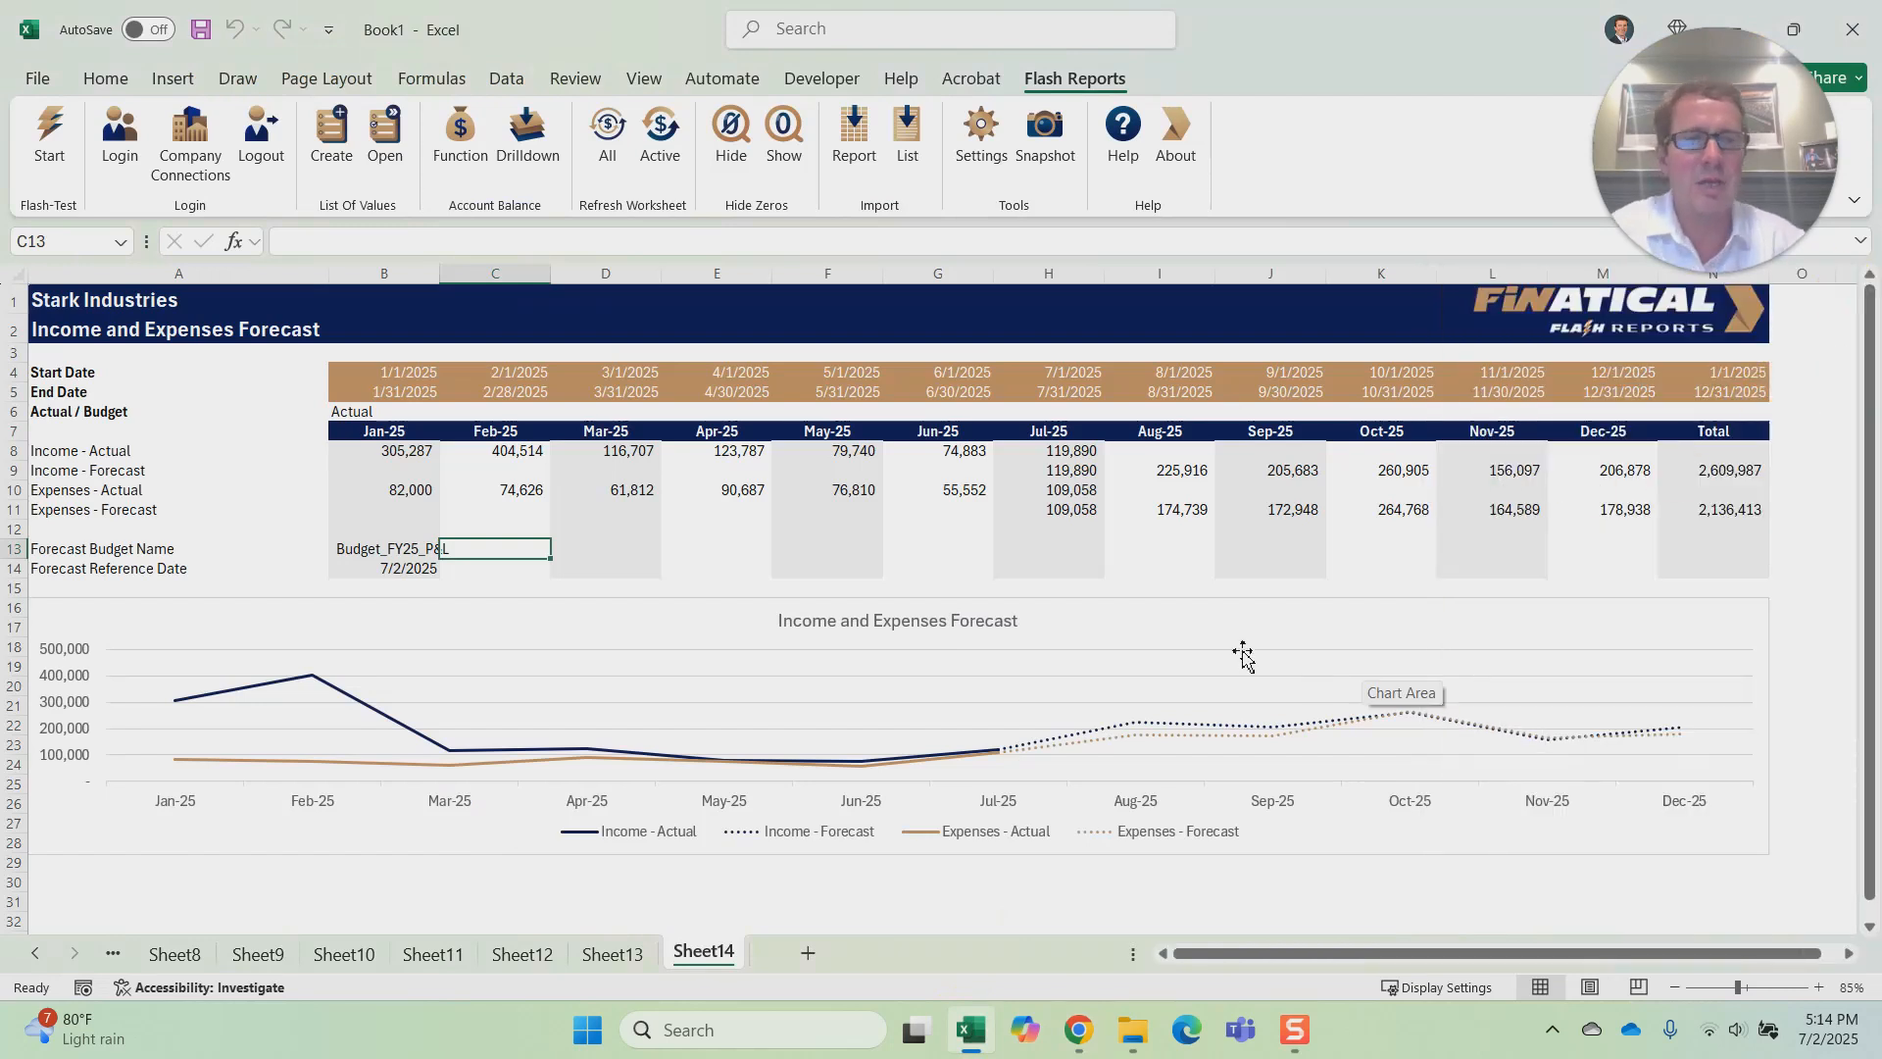